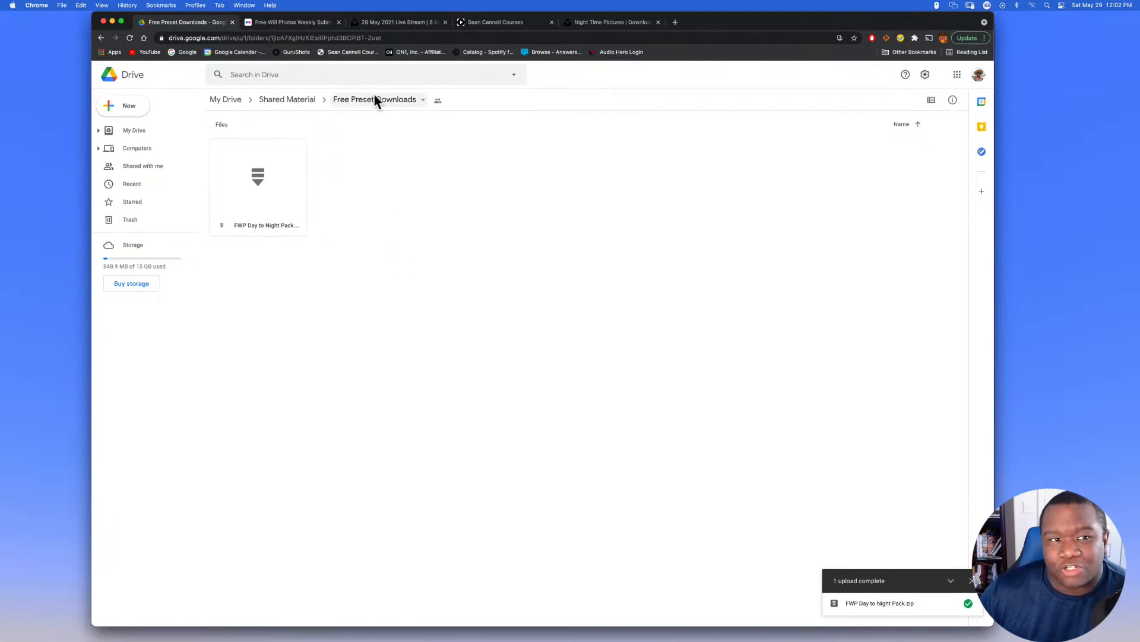
Step: Review the Free Will Photos Weekly Submissions group page and the photos in the 29 May 2021 Live Stream collection on Unsplash
{"action": "left_click", "coordinate": [277, 26]}
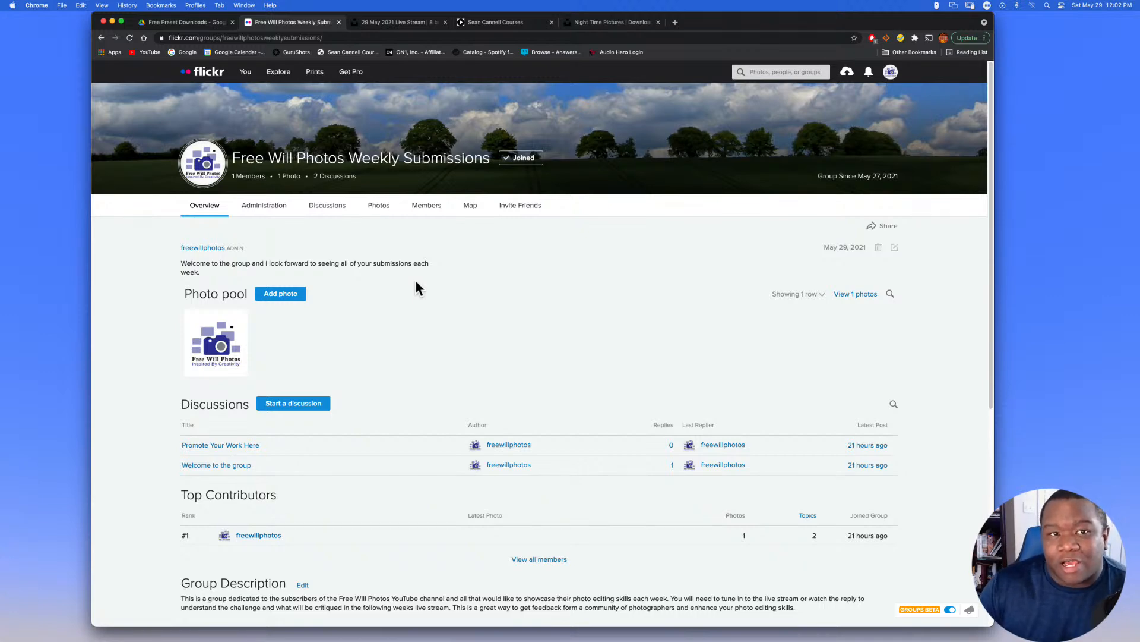
{"action": "left_click", "coordinate": [408, 23]}
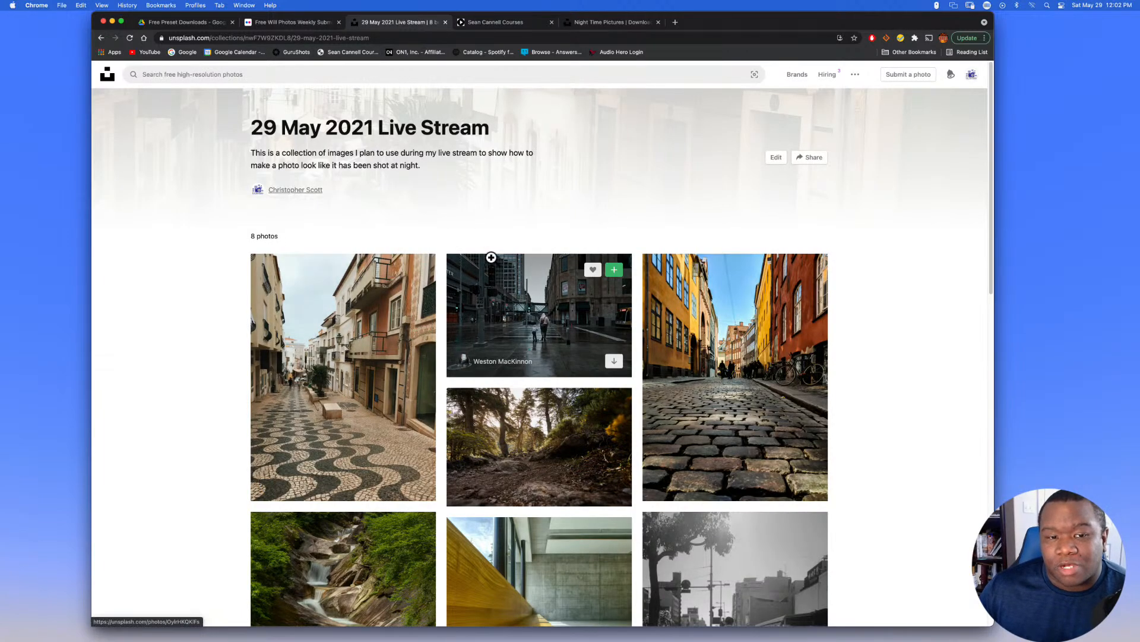
{"action": "scroll", "coordinate": [555, 374], "scroll_direction": "down", "scroll_amount": 3}
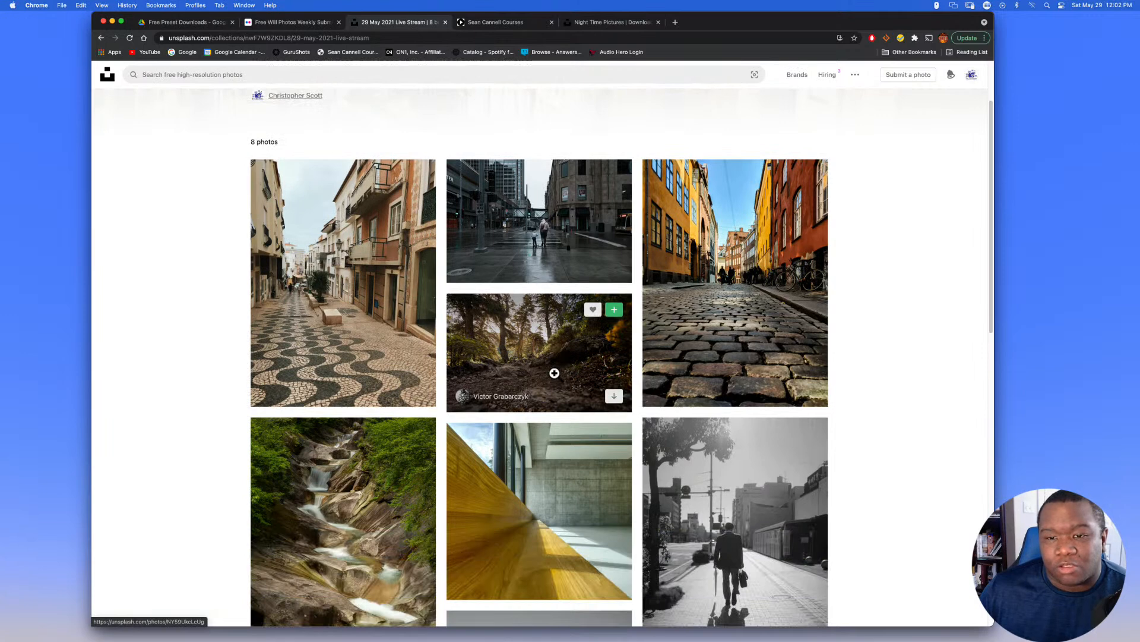
{"action": "scroll", "coordinate": [554, 373], "scroll_direction": "down", "scroll_amount": 1}
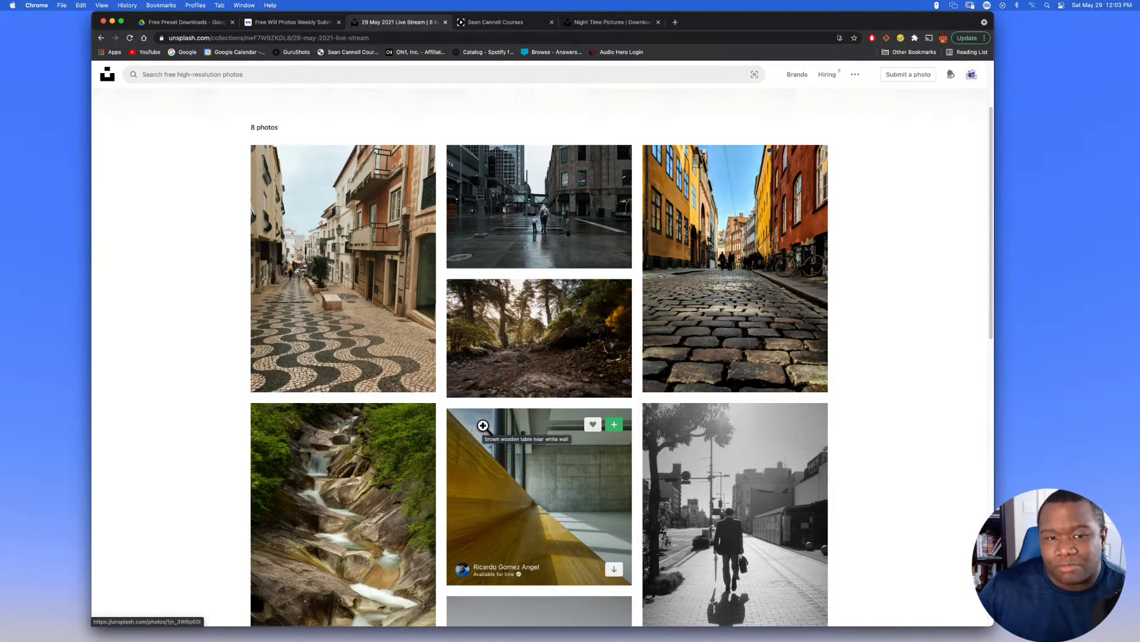
{"action": "scroll", "coordinate": [483, 425], "scroll_direction": "up", "scroll_amount": 3}
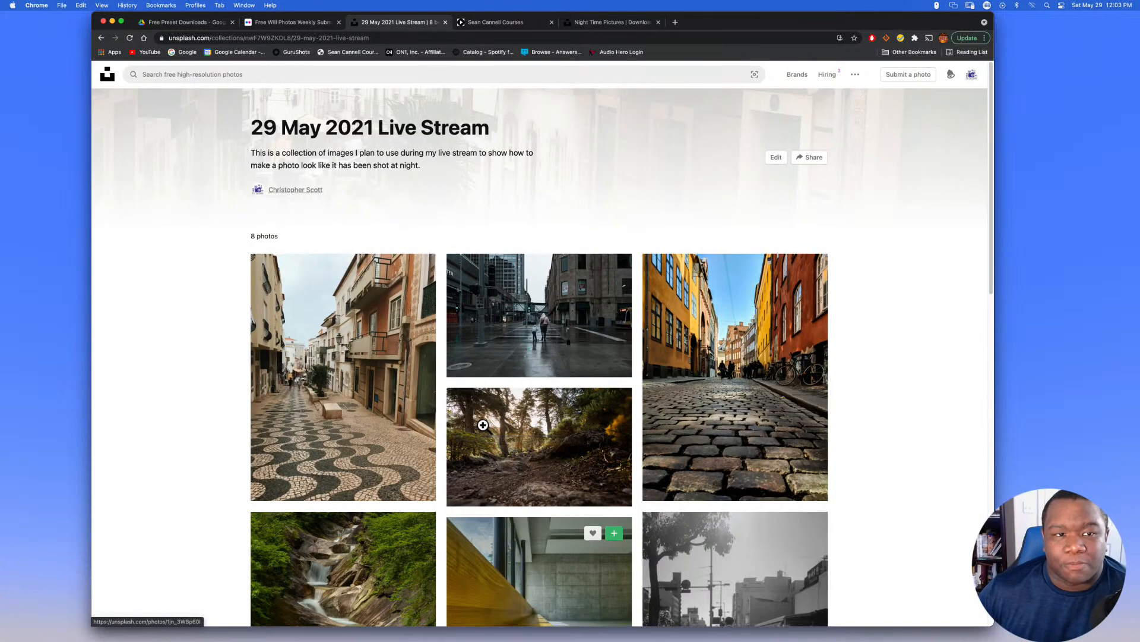
Step: Read the description, group rules and additional info of the Free Will Photos Weekly Submissions group on Flickr
{"action": "left_click", "coordinate": [319, 25]}
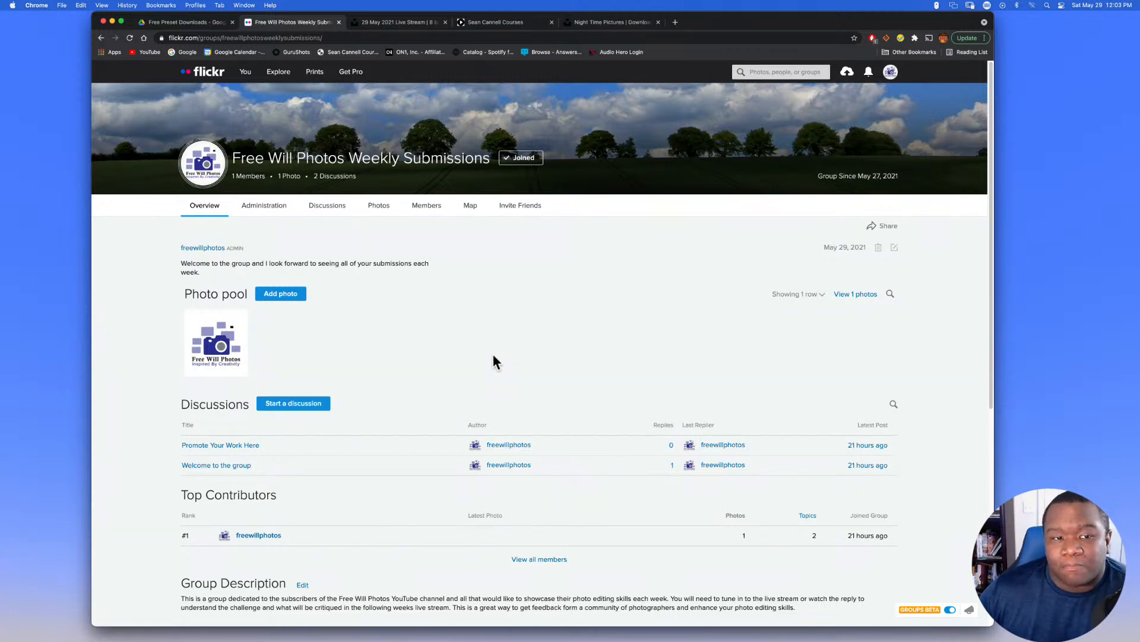
{"action": "scroll", "coordinate": [272, 491], "scroll_direction": "down", "scroll_amount": 1}
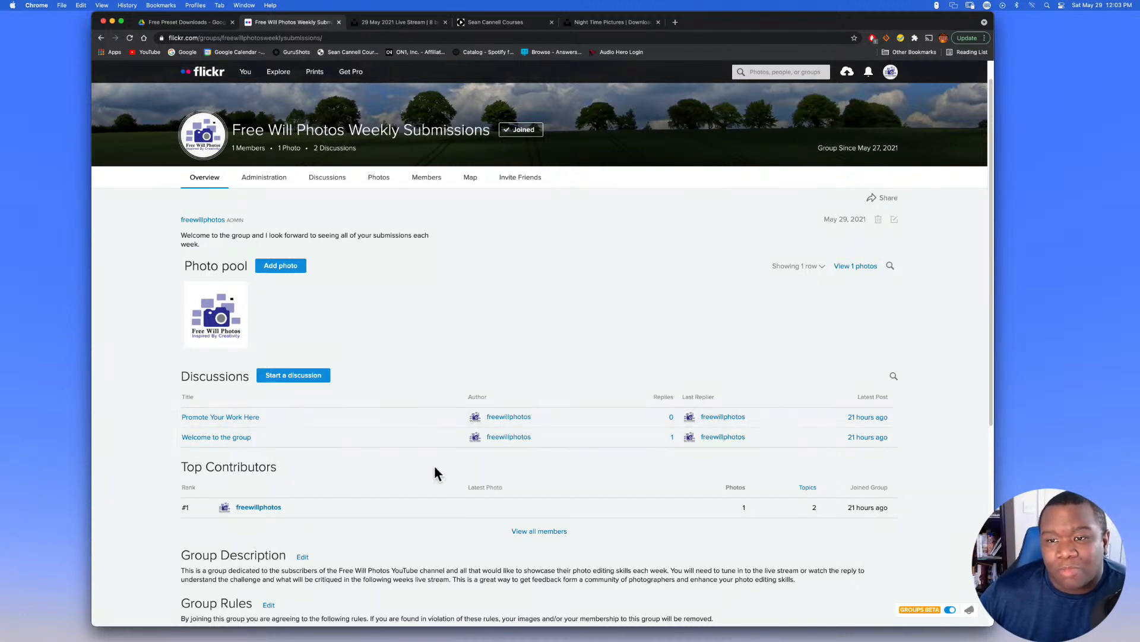
{"action": "scroll", "coordinate": [438, 398], "scroll_direction": "down", "scroll_amount": 5}
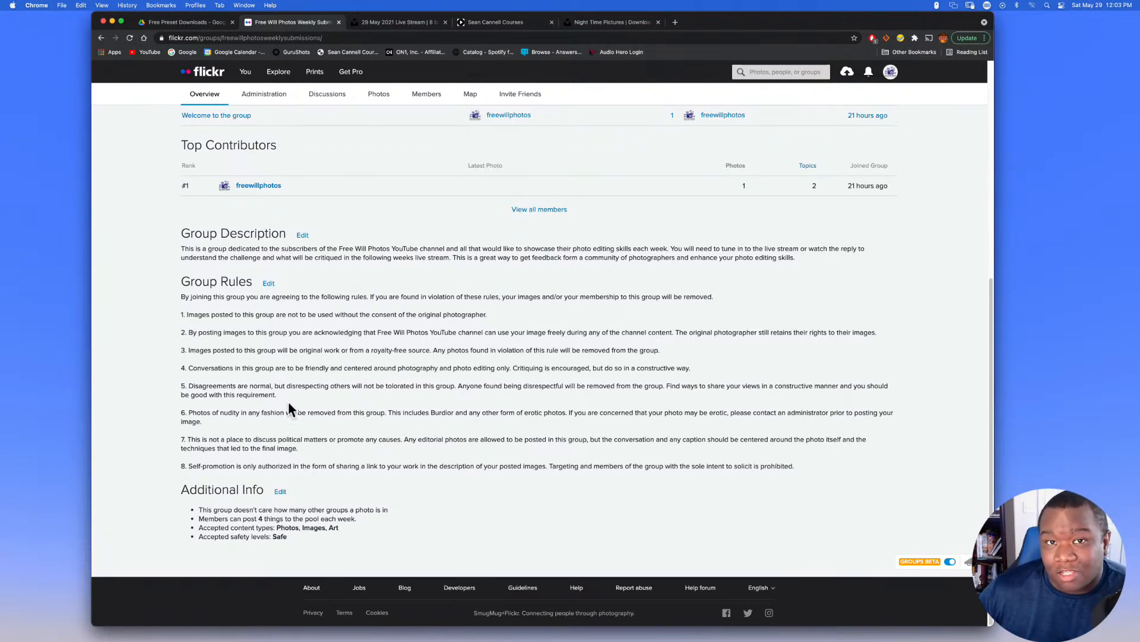
{"action": "scroll", "coordinate": [289, 406], "scroll_direction": "up", "scroll_amount": 3}
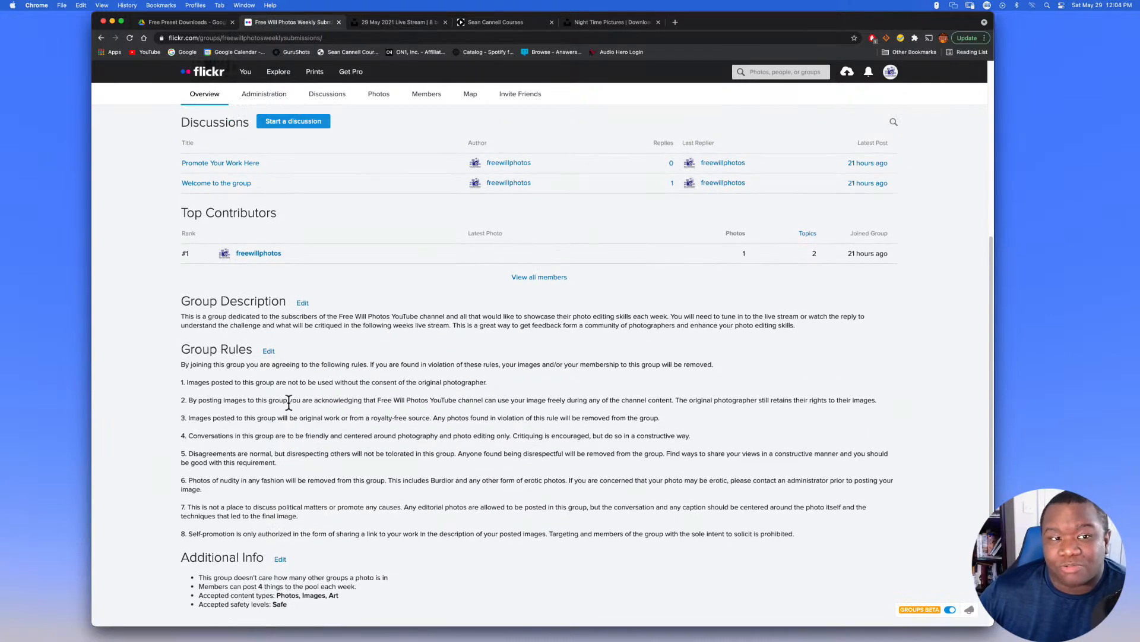
{"action": "scroll", "coordinate": [289, 402], "scroll_direction": "up", "scroll_amount": 10}
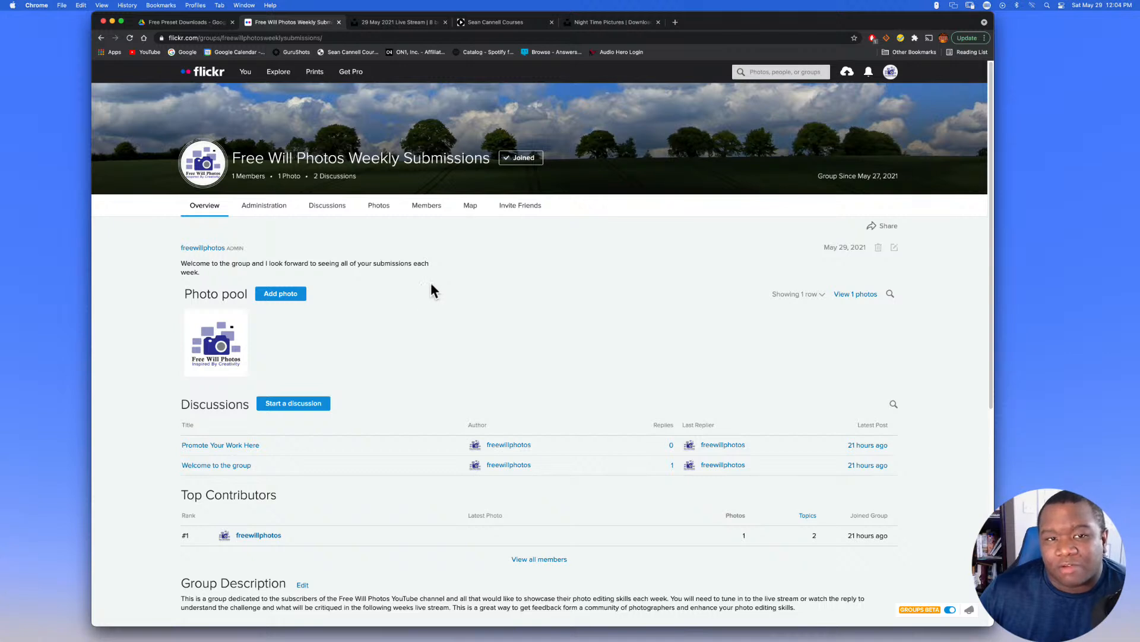
Step: Close the Sean Cannell Courses page and switch to the night time photo results on Unsplash
{"action": "left_click", "coordinate": [551, 23]}
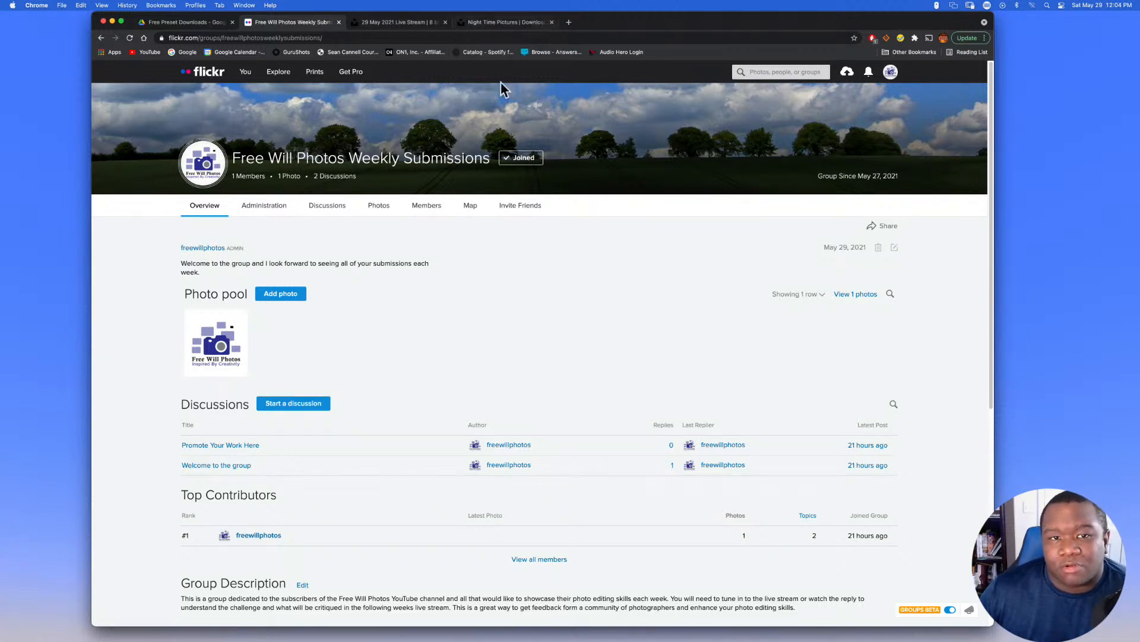
{"action": "left_click", "coordinate": [387, 23]}
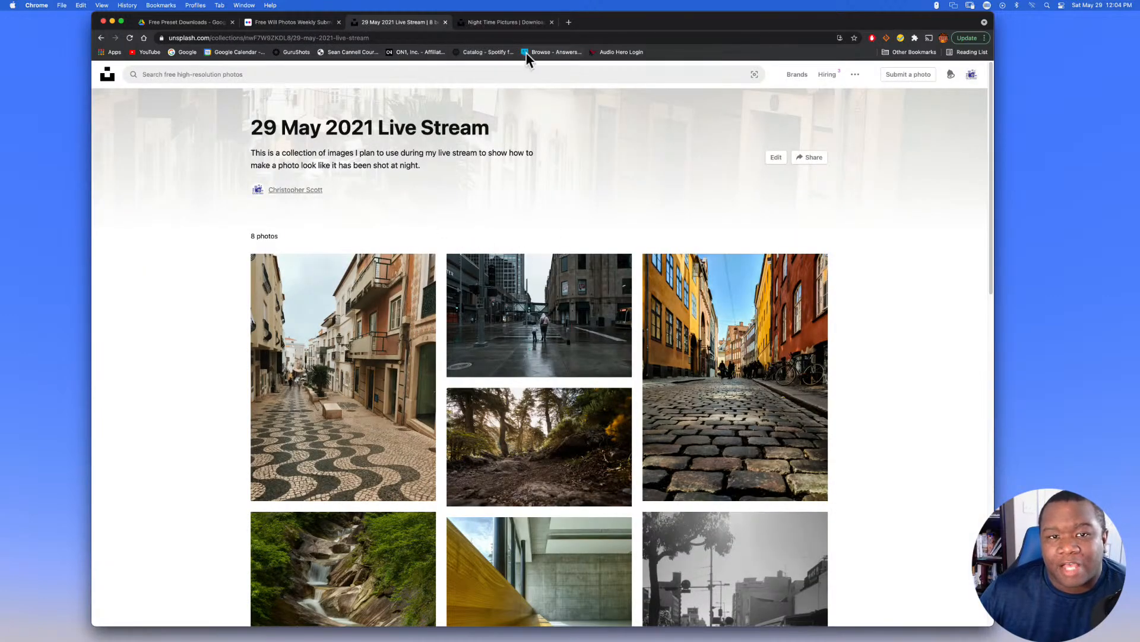
{"action": "left_click", "coordinate": [508, 24]}
Step: Examine the light and sky colours in the first night time photos, including the lamp-lit street, the moon and the lifeguard tower
{"action": "scroll", "coordinate": [527, 333], "scroll_direction": "down", "scroll_amount": 5}
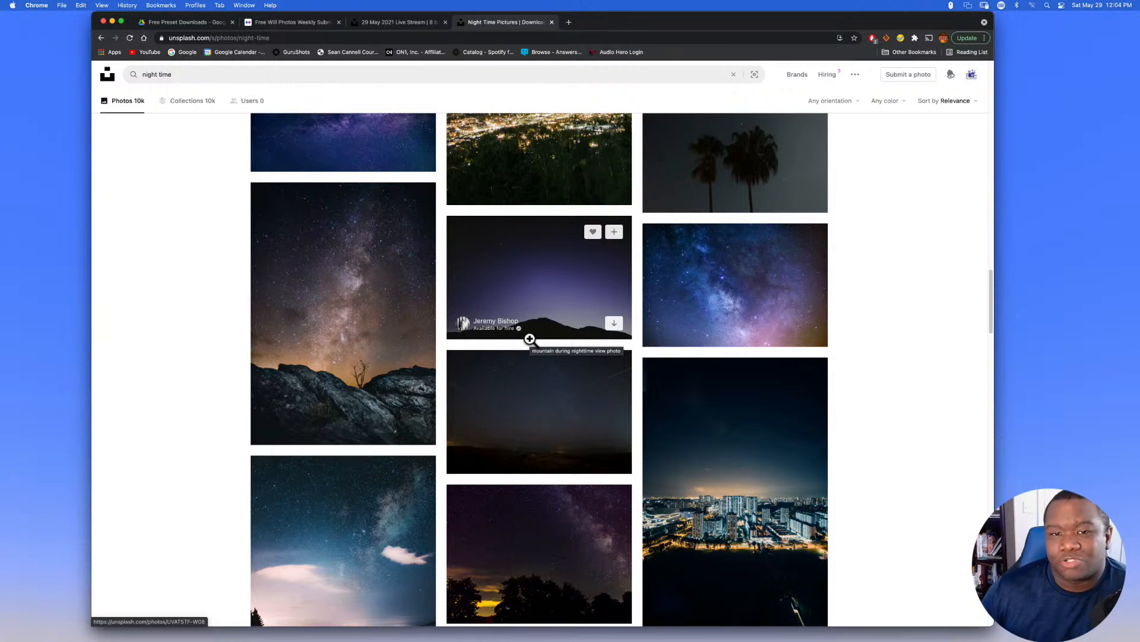
{"action": "scroll", "coordinate": [530, 357], "scroll_direction": "up", "scroll_amount": 1}
{"action": "scroll", "coordinate": [530, 363], "scroll_direction": "up", "scroll_amount": 20}
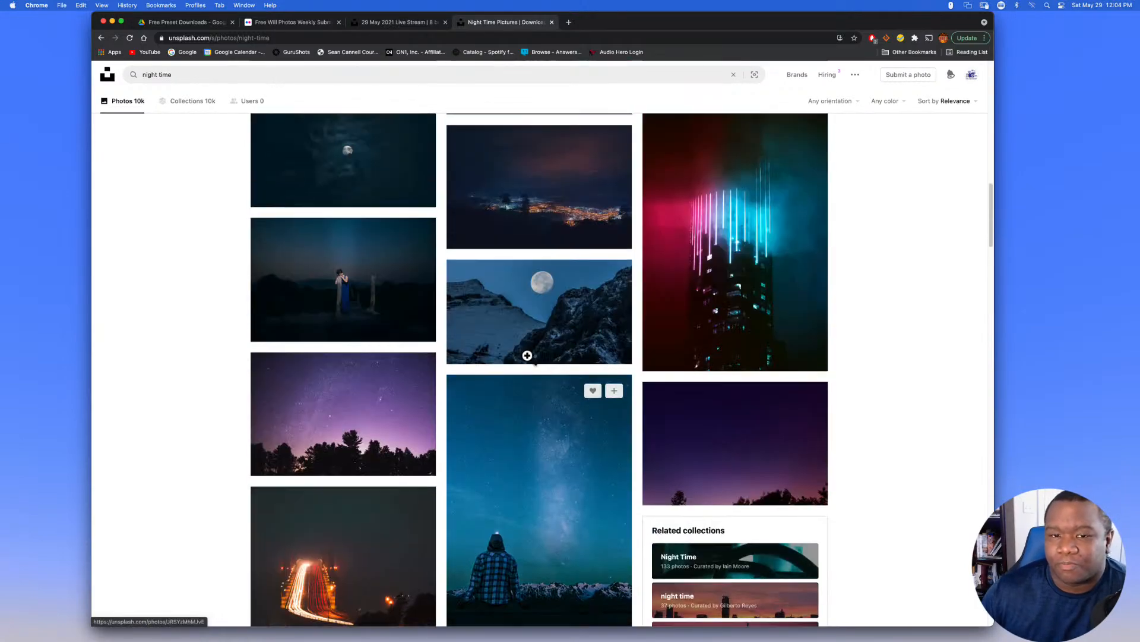
{"action": "scroll", "coordinate": [527, 355], "scroll_direction": "up", "scroll_amount": 5}
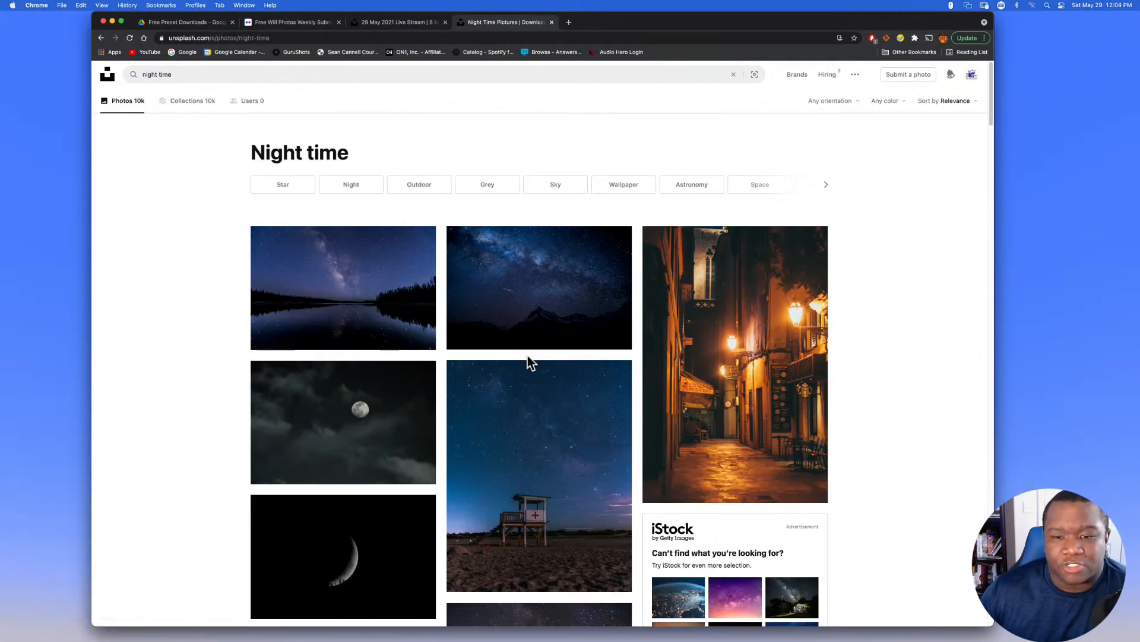
{"action": "scroll", "coordinate": [520, 353], "scroll_direction": "down", "scroll_amount": 3}
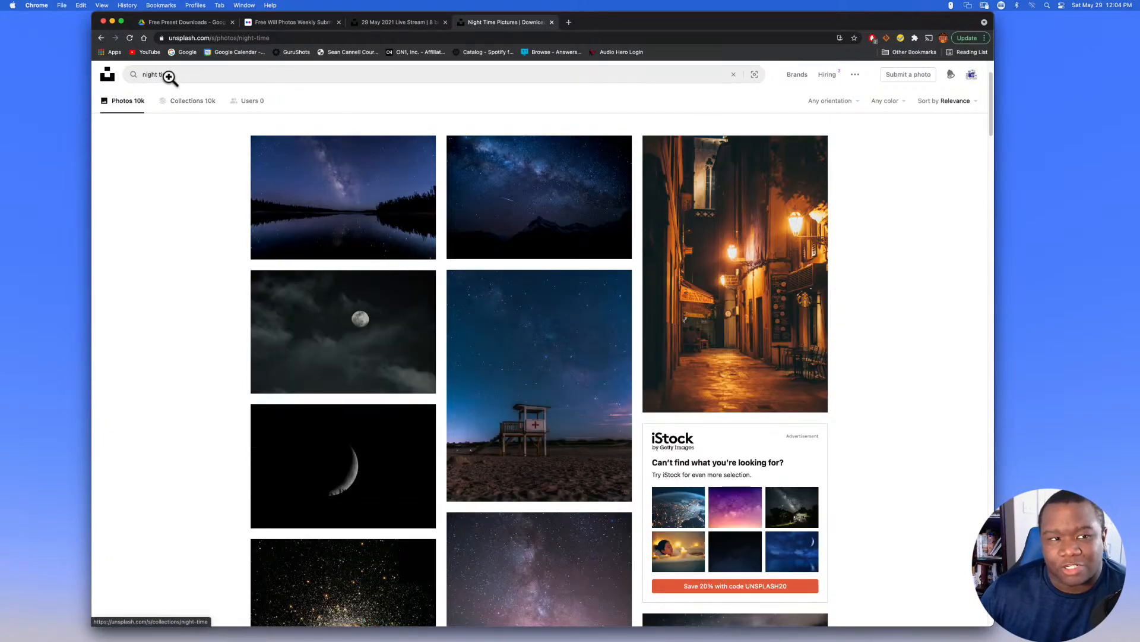
{"action": "scroll", "coordinate": [401, 315], "scroll_direction": "down", "scroll_amount": 1}
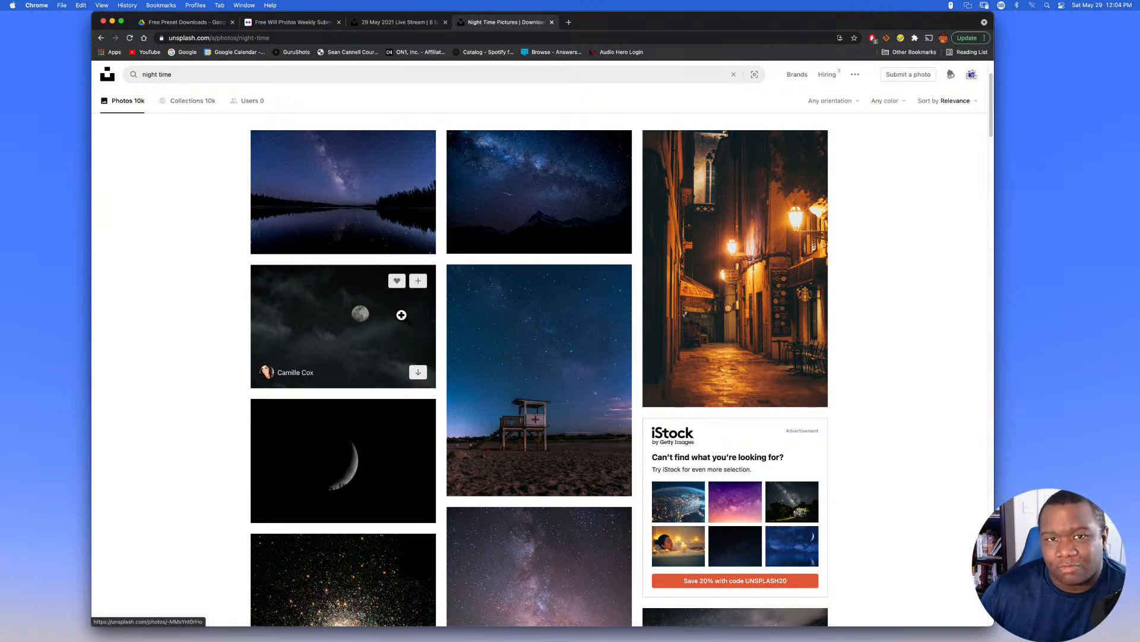
{"action": "scroll", "coordinate": [488, 365], "scroll_direction": "down", "scroll_amount": 1}
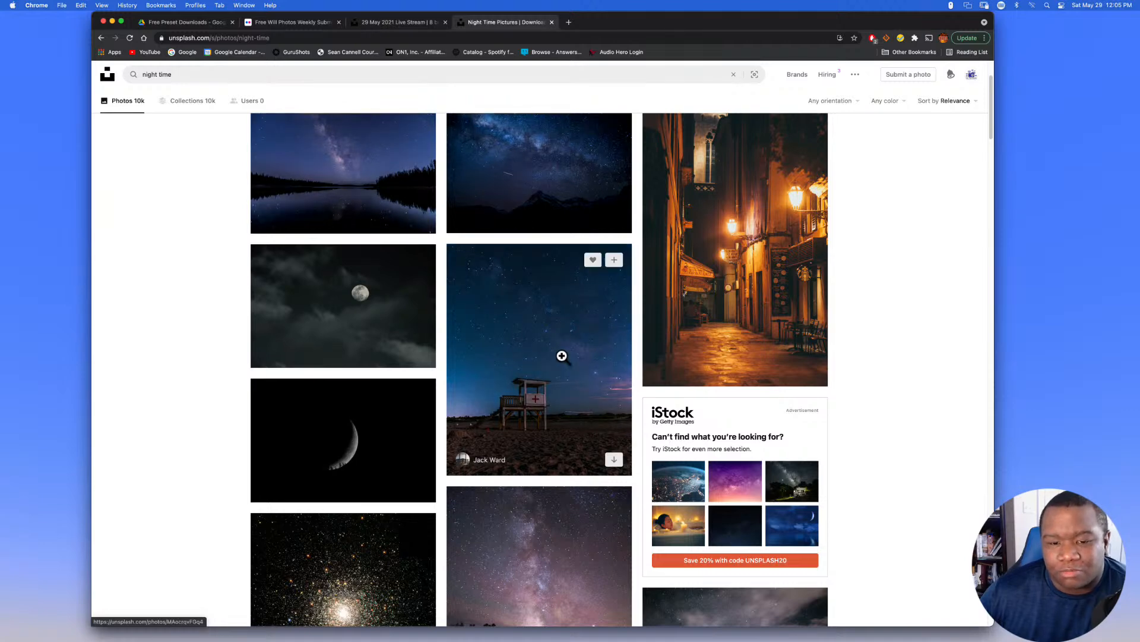
{"action": "scroll", "coordinate": [562, 356], "scroll_direction": "down", "scroll_amount": 1}
{"action": "scroll", "coordinate": [347, 193], "scroll_direction": "up", "scroll_amount": 3}
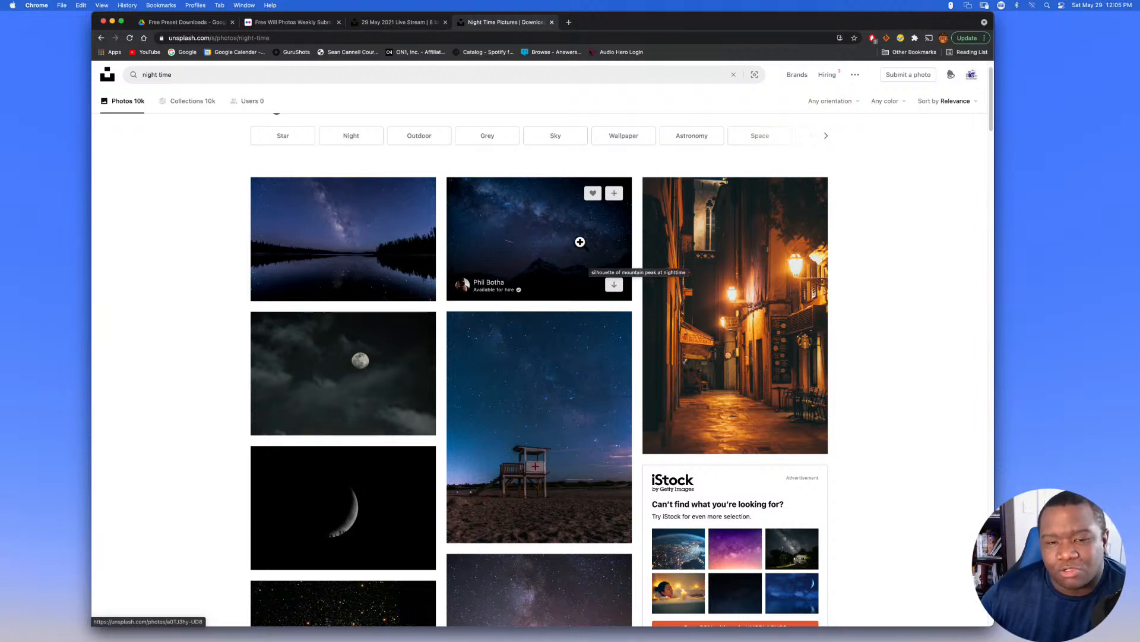
{"action": "scroll", "coordinate": [537, 395], "scroll_direction": "down", "scroll_amount": 1}
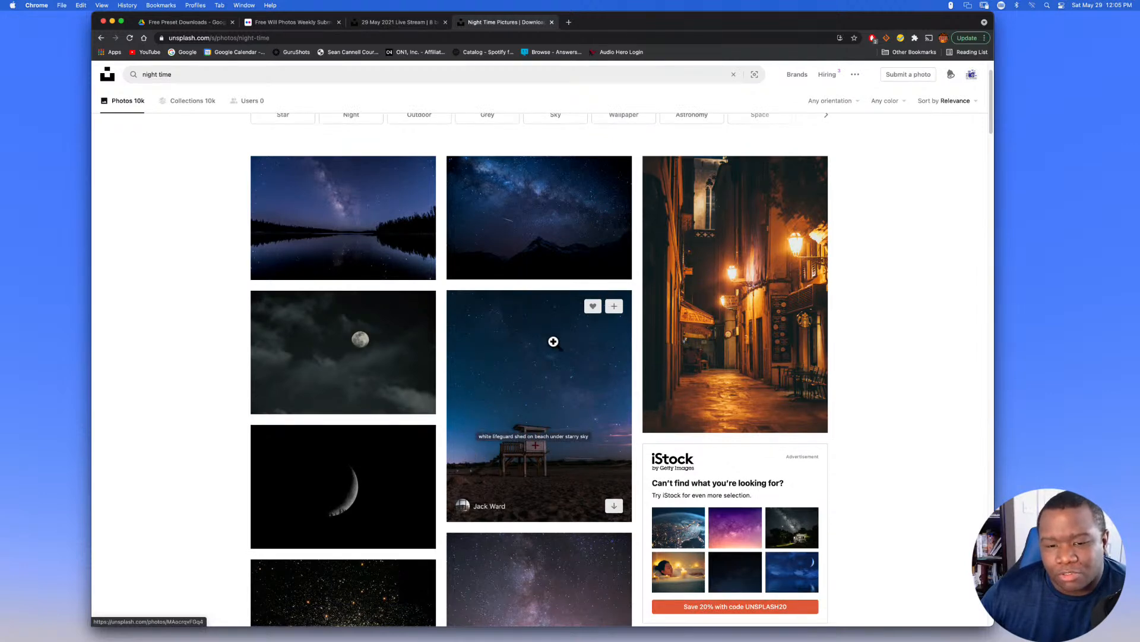
{"action": "scroll", "coordinate": [532, 388], "scroll_direction": "down", "scroll_amount": 3}
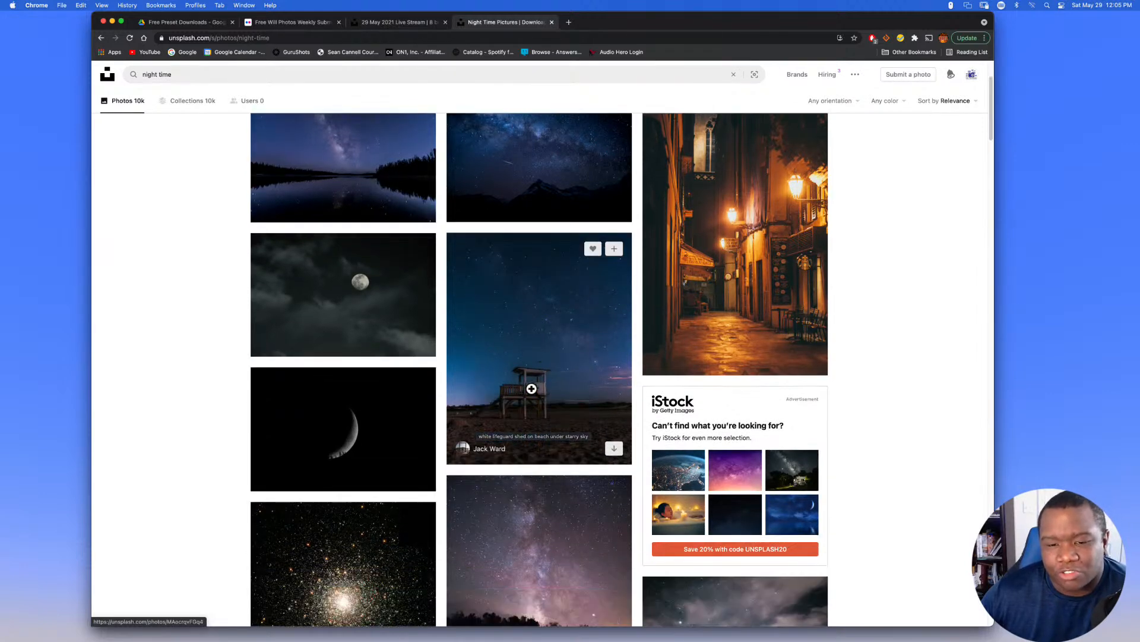
{"action": "scroll", "coordinate": [531, 389], "scroll_direction": "down", "scroll_amount": 2}
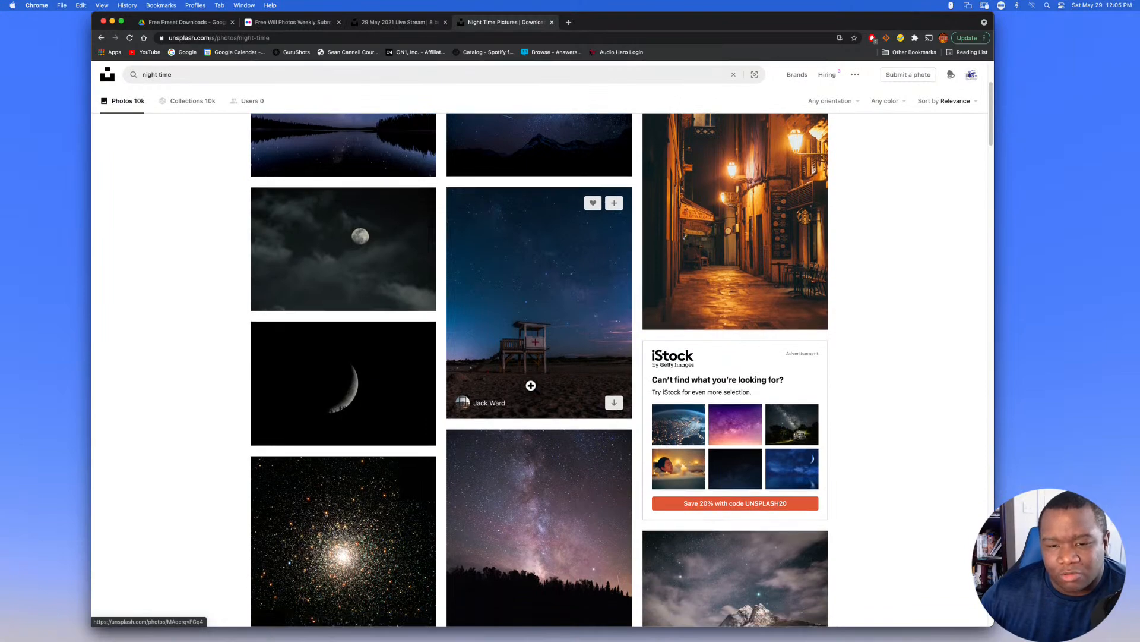
Step: Examine the photos further down the night time results, such as the city lights, moonlit mountains and starry skies
{"action": "scroll", "coordinate": [531, 386], "scroll_direction": "down", "scroll_amount": 10}
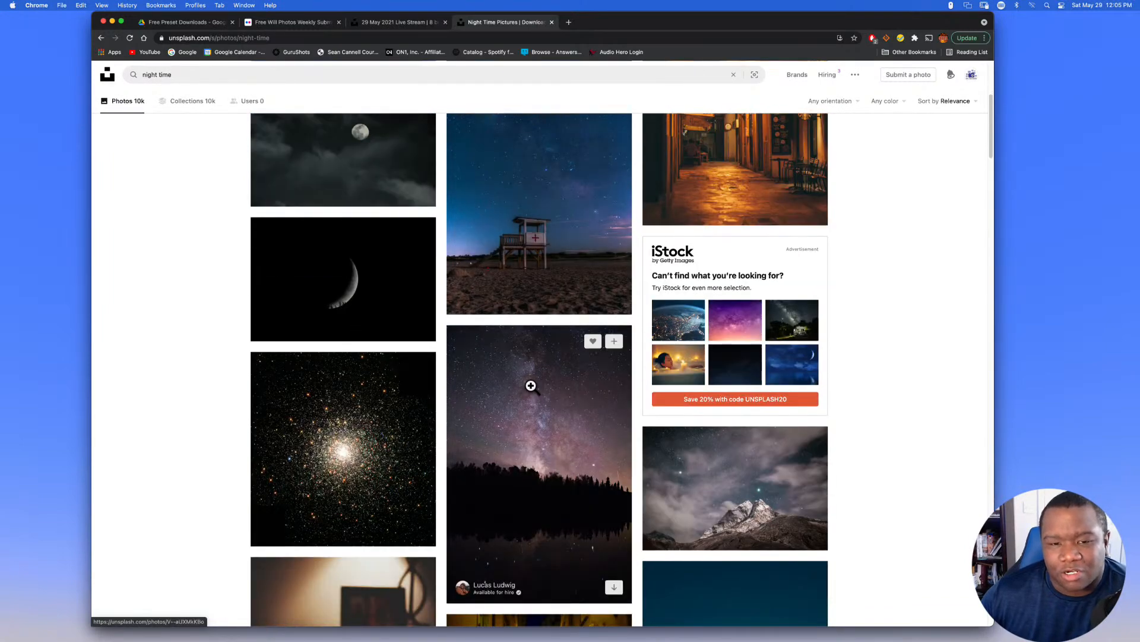
{"action": "scroll", "coordinate": [531, 386], "scroll_direction": "down", "scroll_amount": 20}
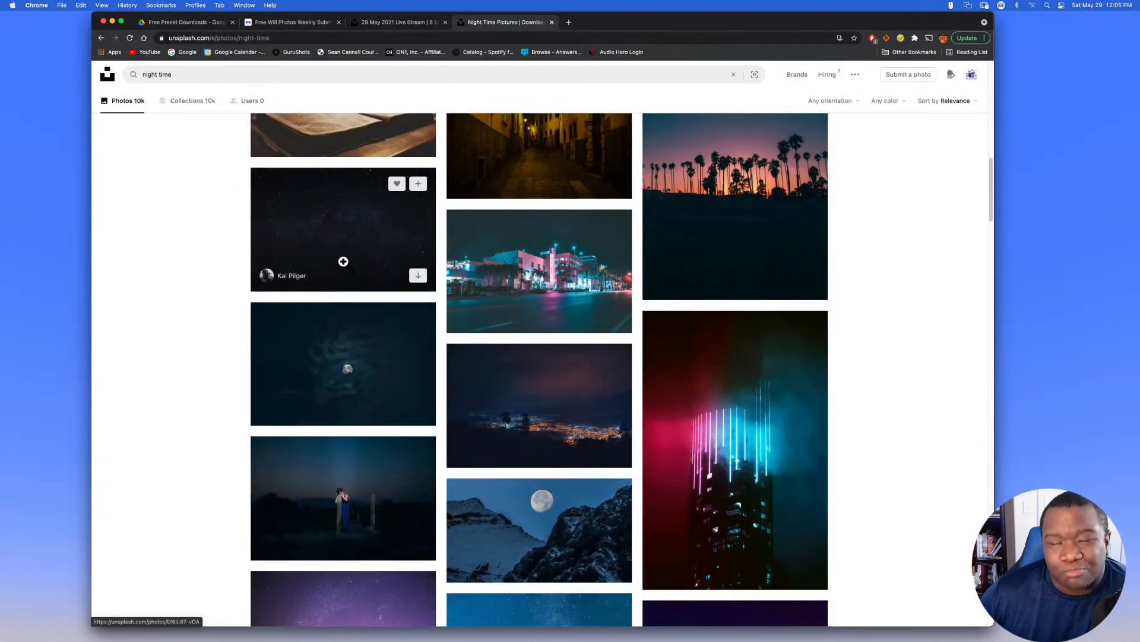
{"action": "scroll", "coordinate": [444, 332], "scroll_direction": "down", "scroll_amount": 4}
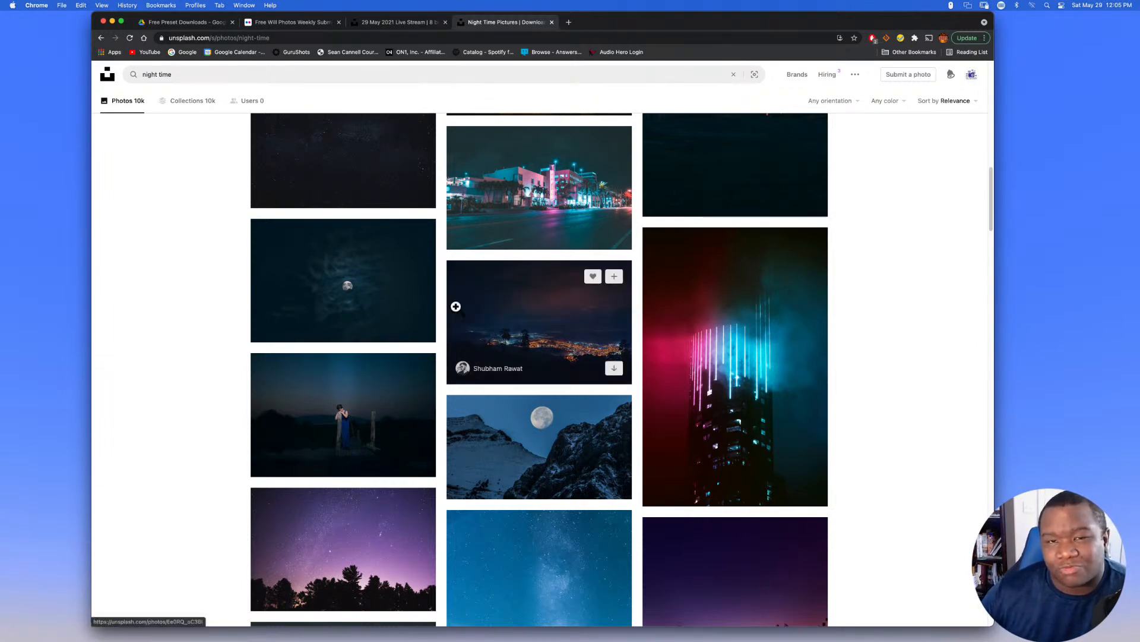
{"action": "scroll", "coordinate": [456, 306], "scroll_direction": "down", "scroll_amount": 4}
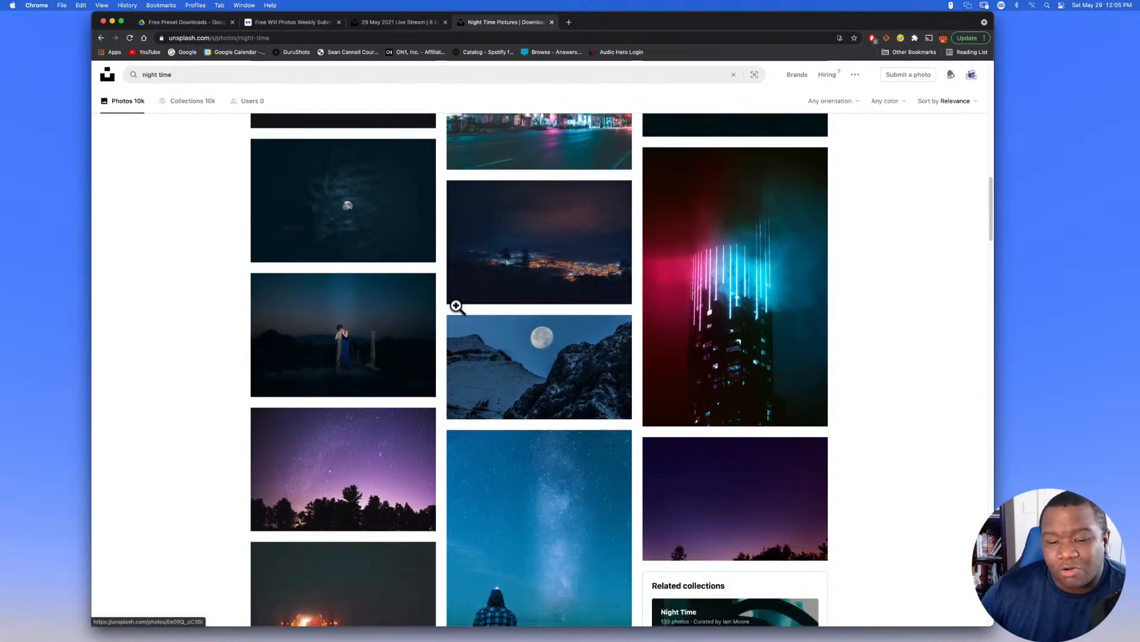
{"action": "scroll", "coordinate": [456, 305], "scroll_direction": "down", "scroll_amount": 2}
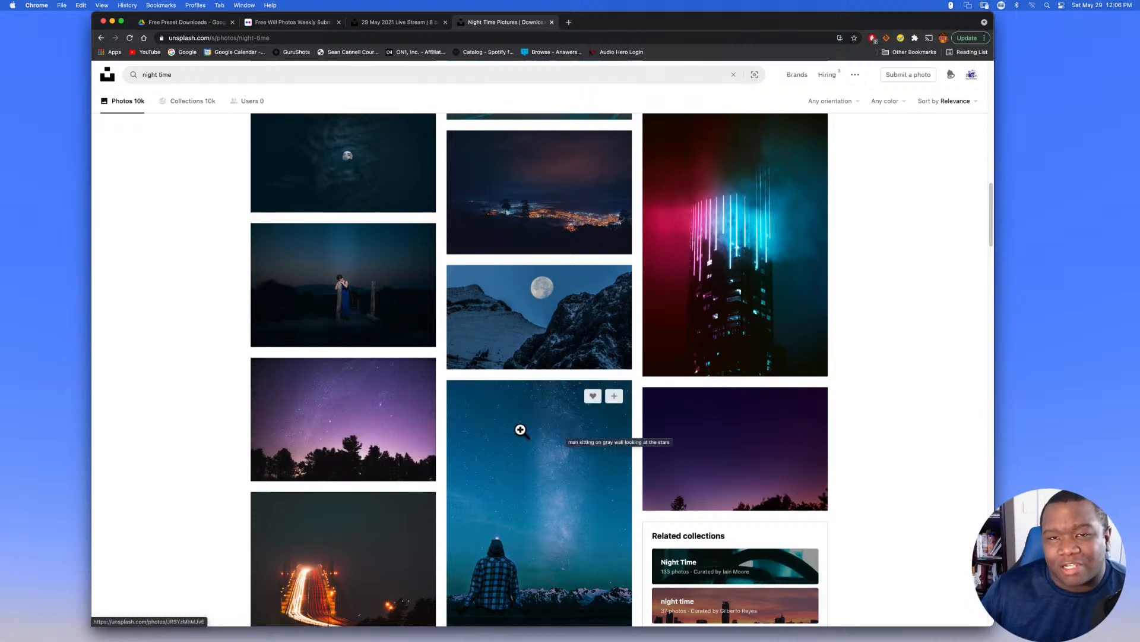
{"action": "scroll", "coordinate": [521, 429], "scroll_direction": "down", "scroll_amount": 8}
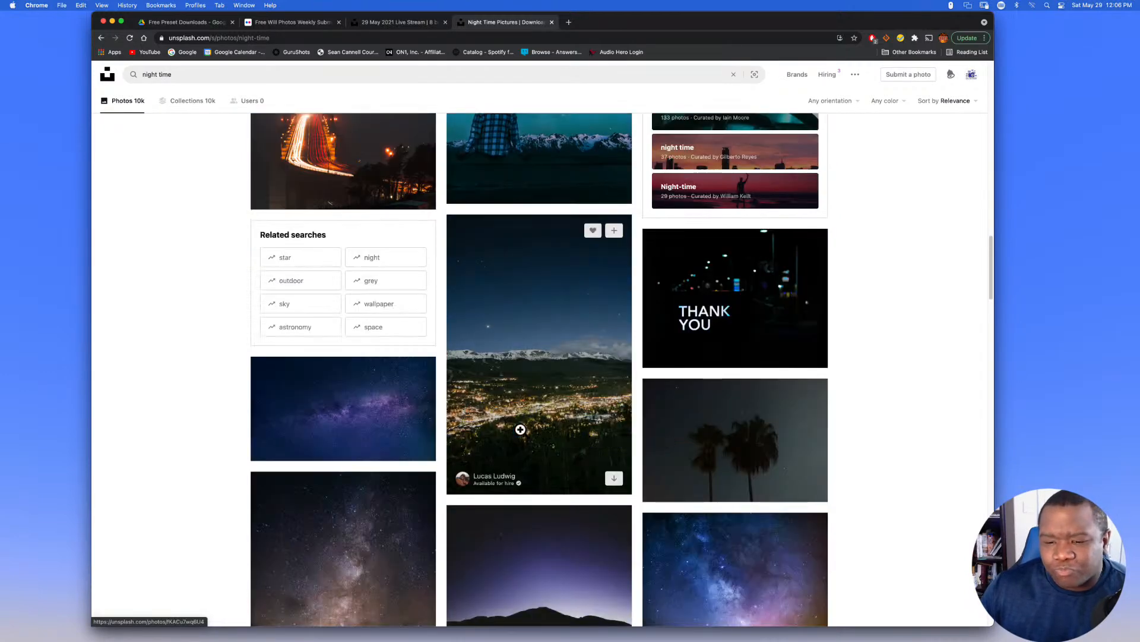
{"action": "scroll", "coordinate": [521, 429], "scroll_direction": "up", "scroll_amount": 2}
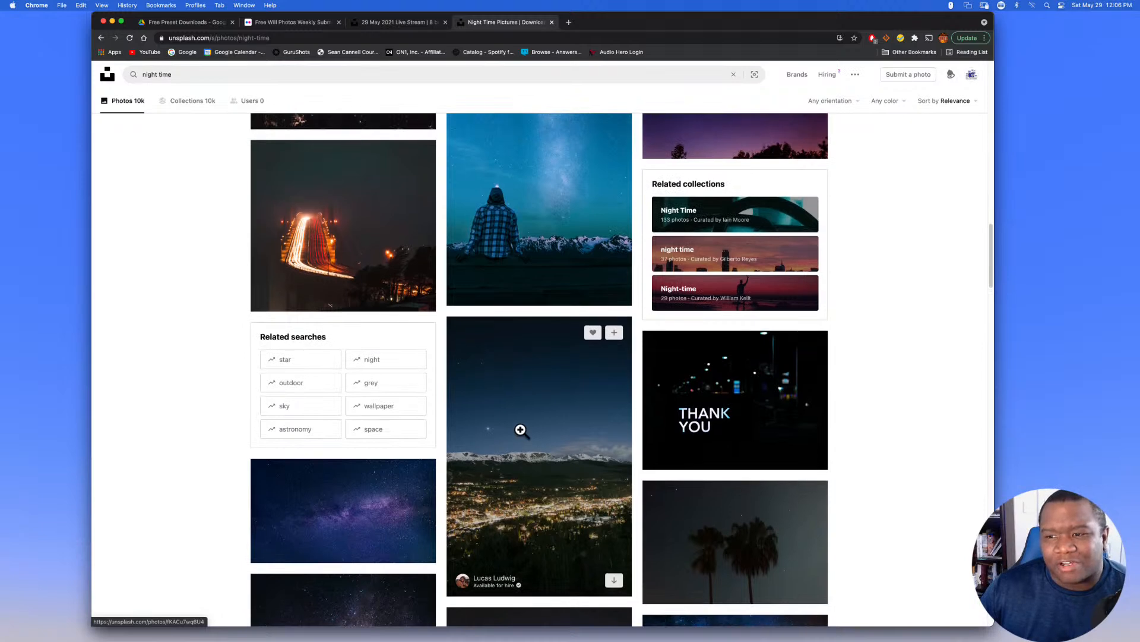
{"action": "scroll", "coordinate": [520, 429], "scroll_direction": "up", "scroll_amount": 1}
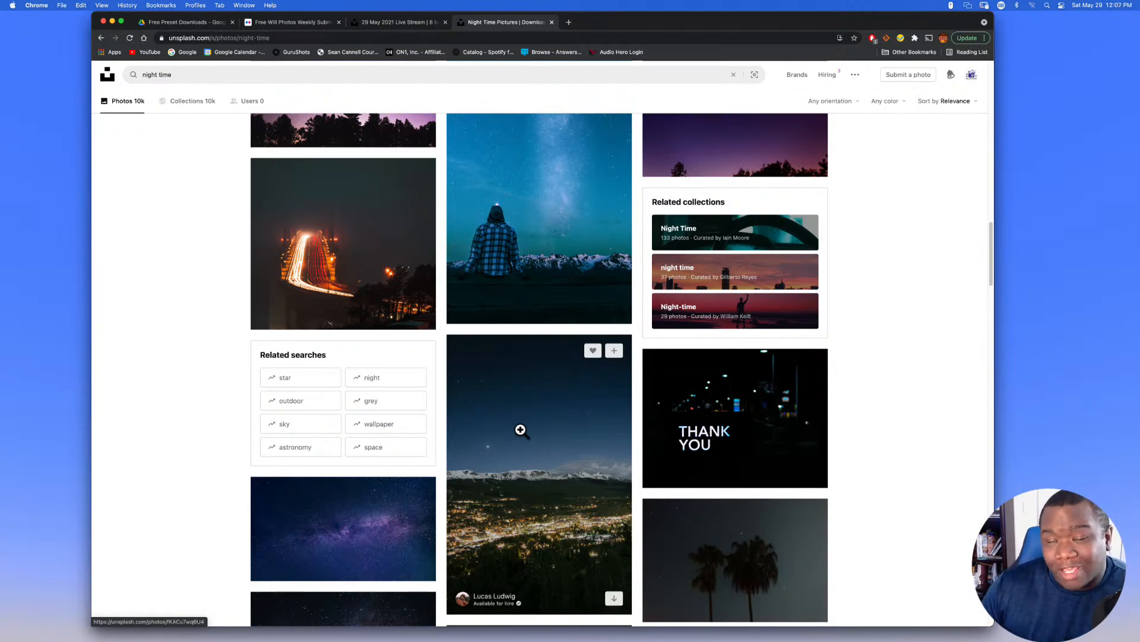
{"action": "scroll", "coordinate": [521, 429], "scroll_direction": "up", "scroll_amount": 3}
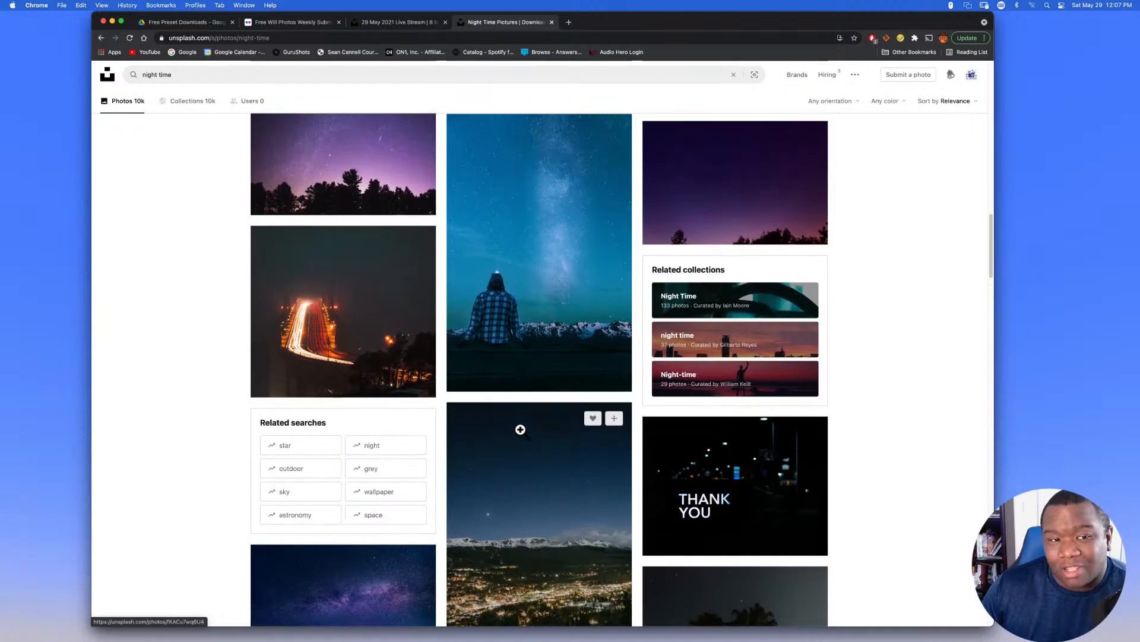
{"action": "scroll", "coordinate": [521, 429], "scroll_direction": "up", "scroll_amount": 5}
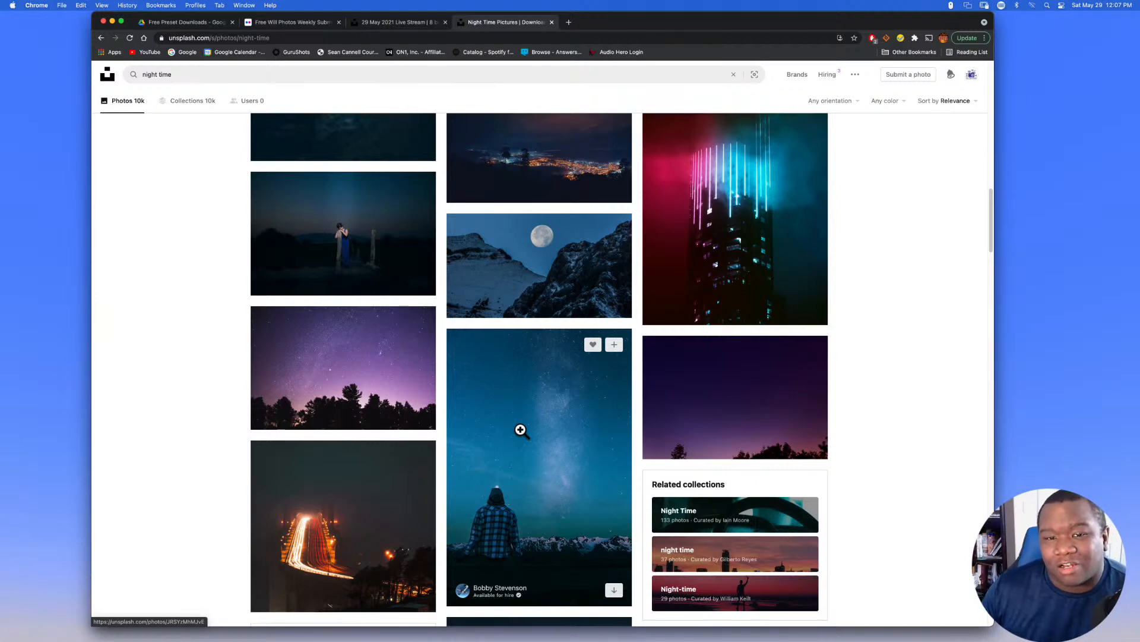
{"action": "scroll", "coordinate": [520, 429], "scroll_direction": "down", "scroll_amount": 10}
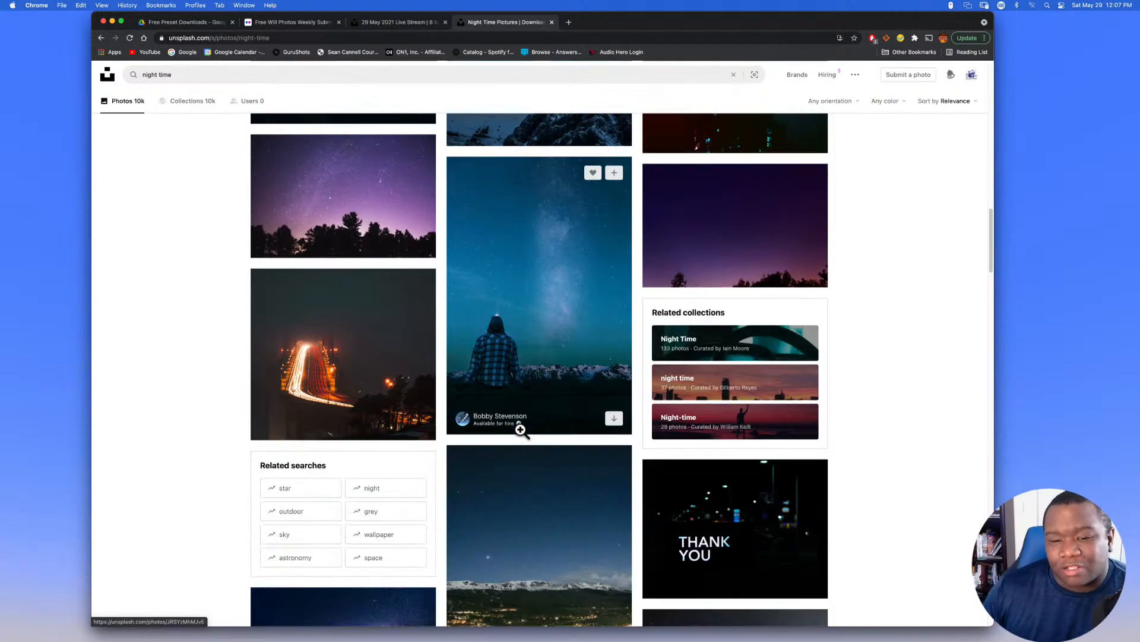
{"action": "scroll", "coordinate": [520, 430], "scroll_direction": "down", "scroll_amount": 3}
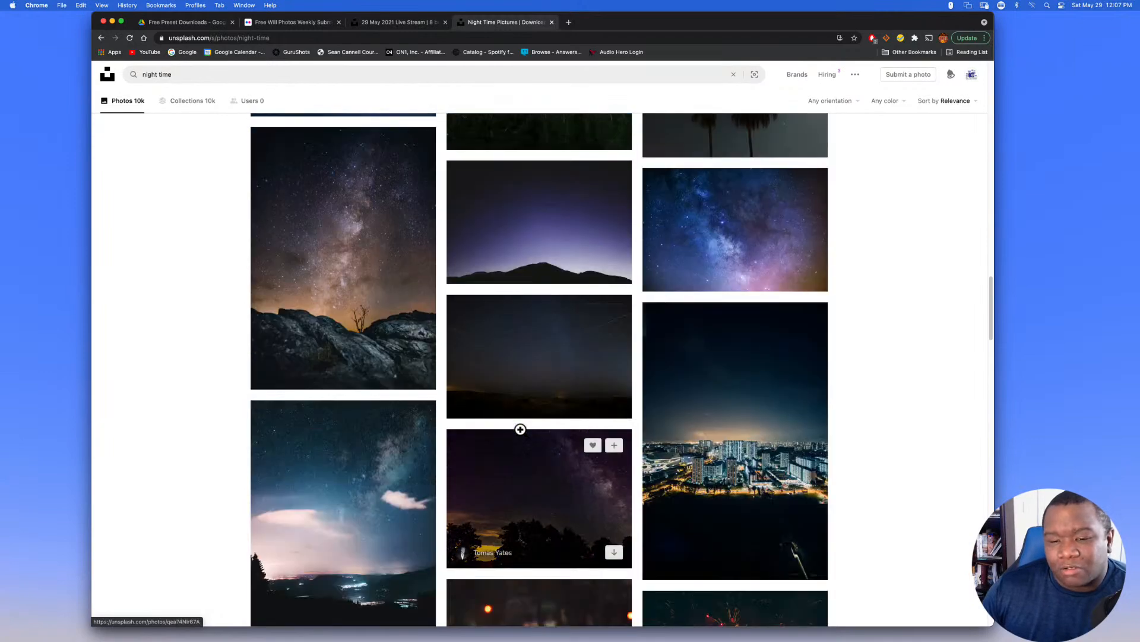
{"action": "scroll", "coordinate": [521, 429], "scroll_direction": "down", "scroll_amount": 2}
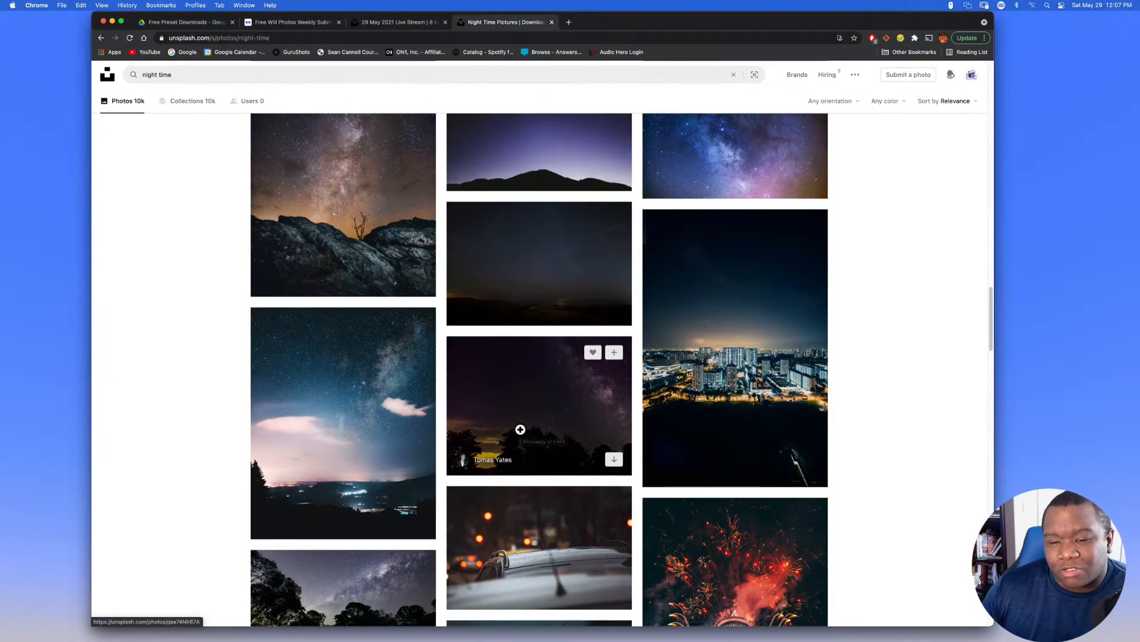
Step: Switch from the night time photos to ON1 Photo RAW 2021 and open the moonlit night version of the hot-air balloon photo for editing
{"action": "scroll", "coordinate": [521, 429], "scroll_direction": "down", "scroll_amount": 1}
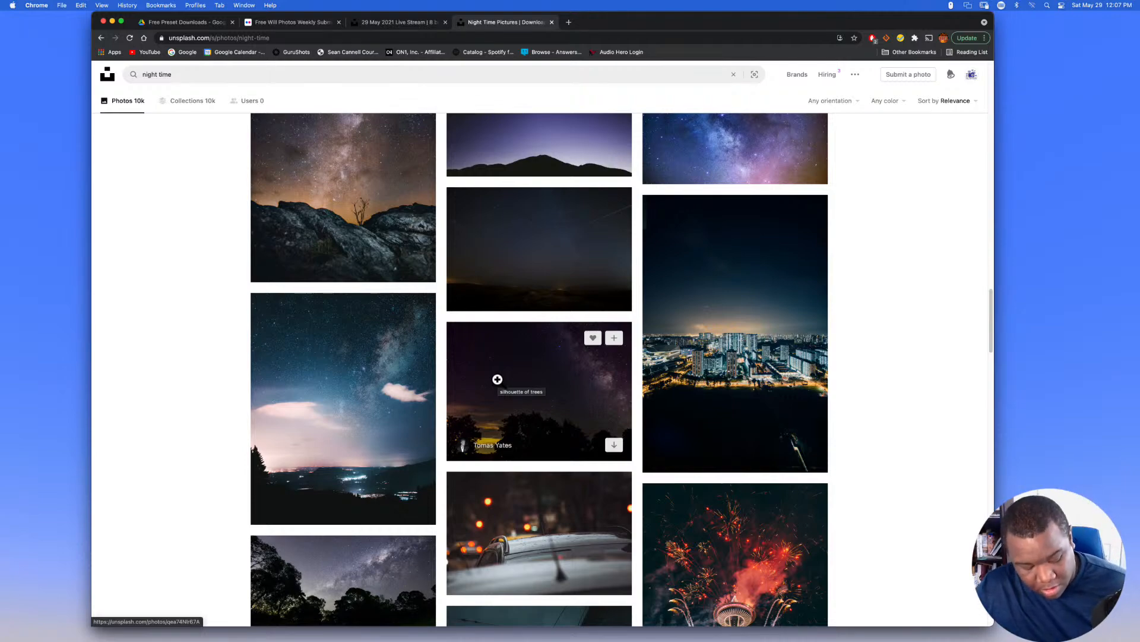
{"action": "key", "text": "super+Tab"}
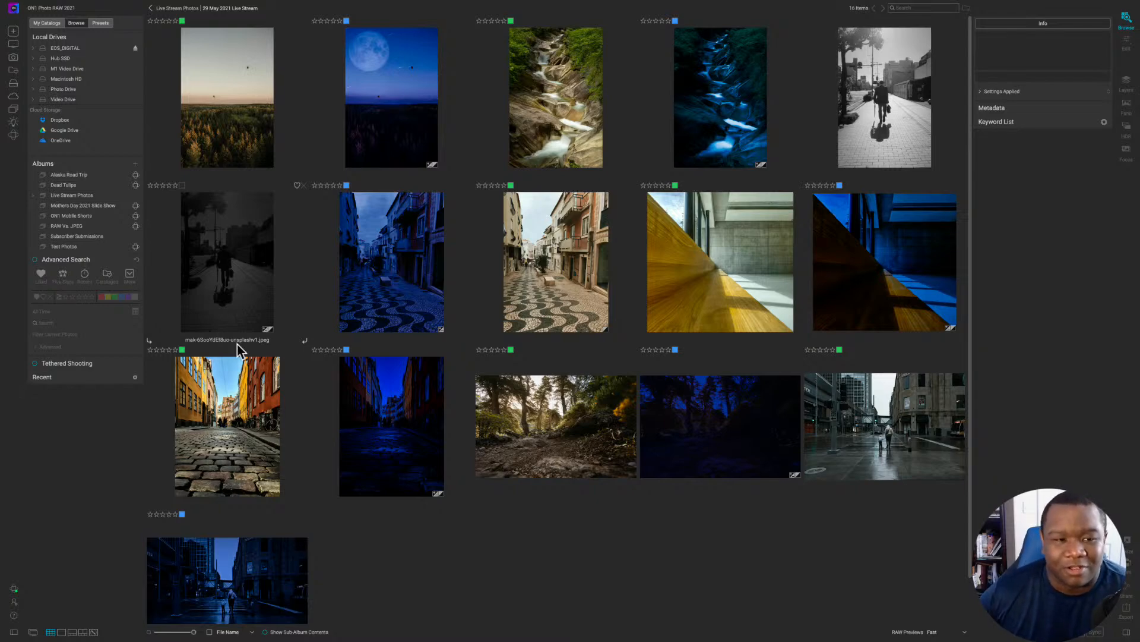
{"action": "left_click", "coordinate": [232, 297]}
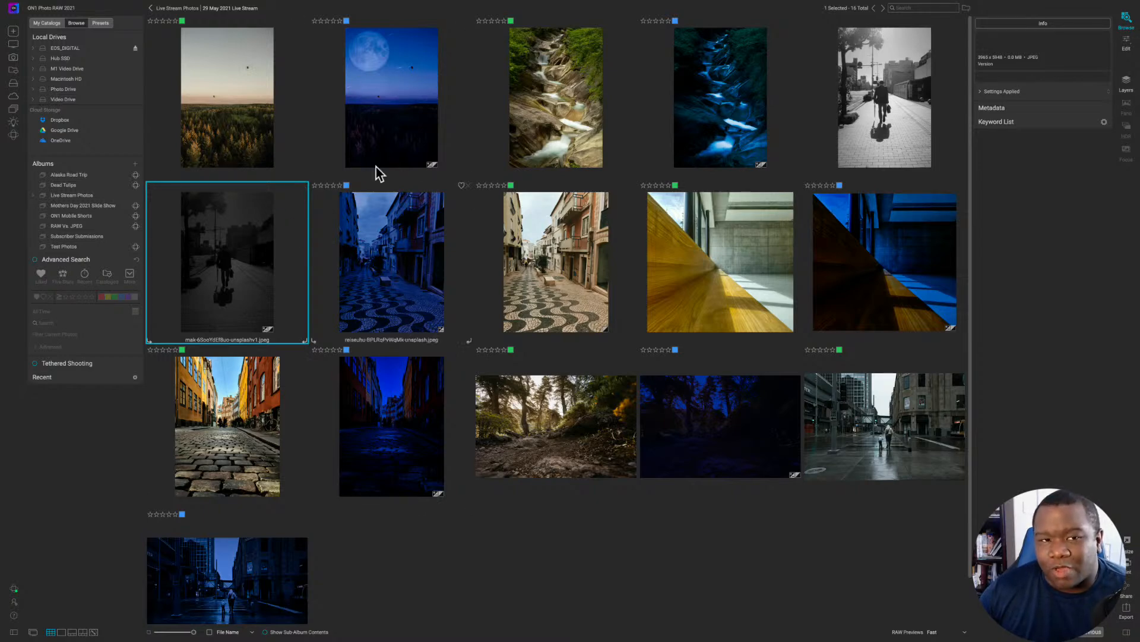
{"action": "left_click", "coordinate": [214, 121]}
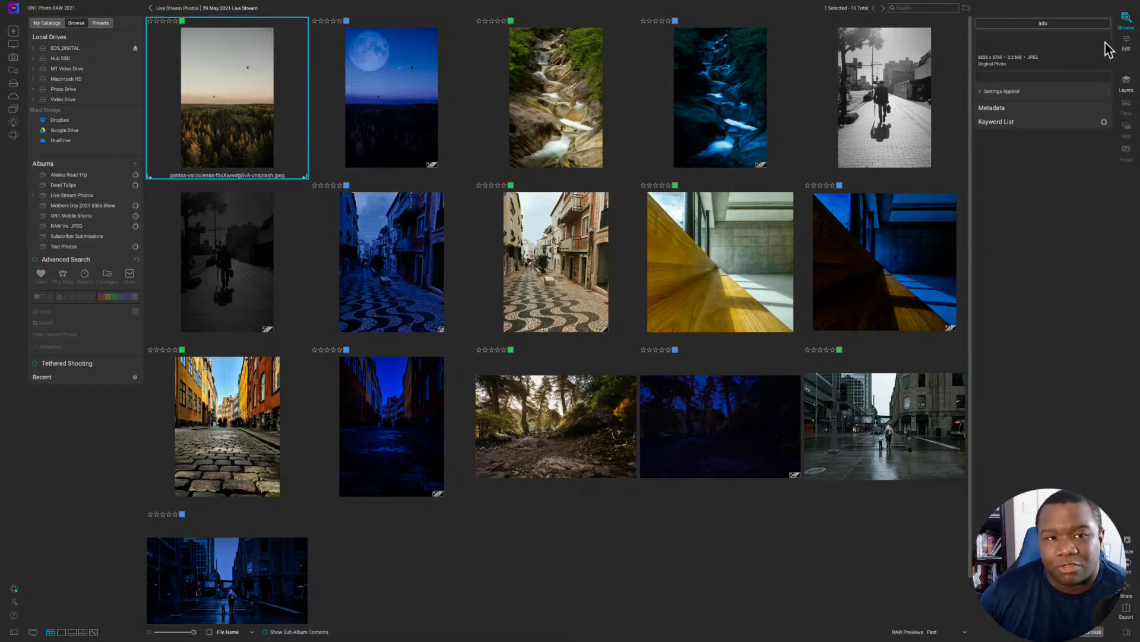
{"action": "left_click", "coordinate": [389, 104]}
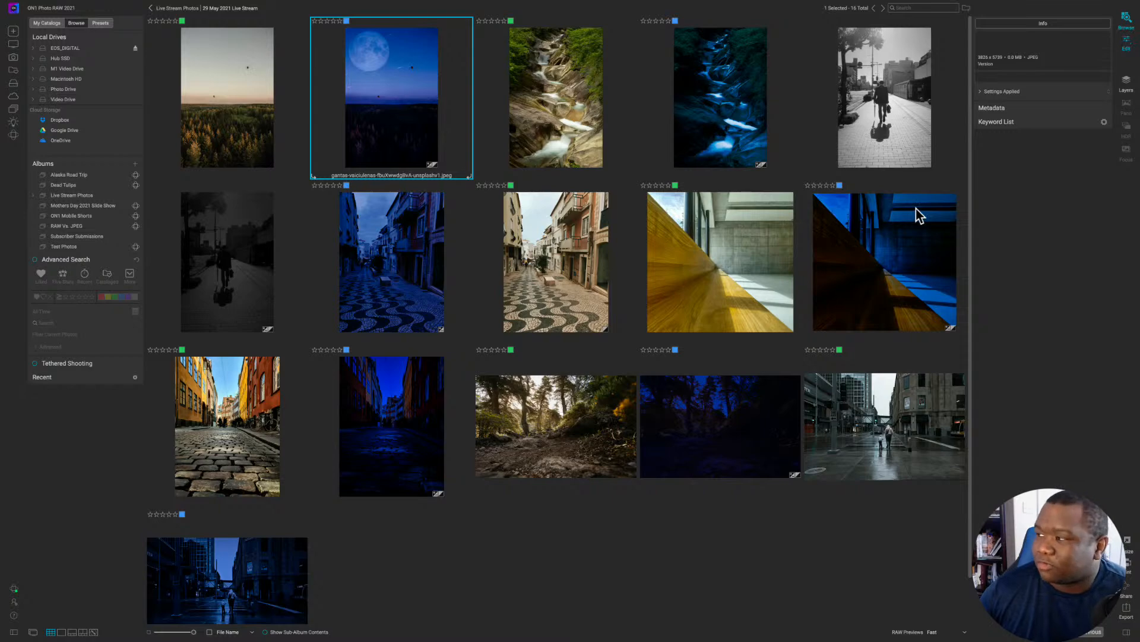
{"action": "key", "text": "super+e"}
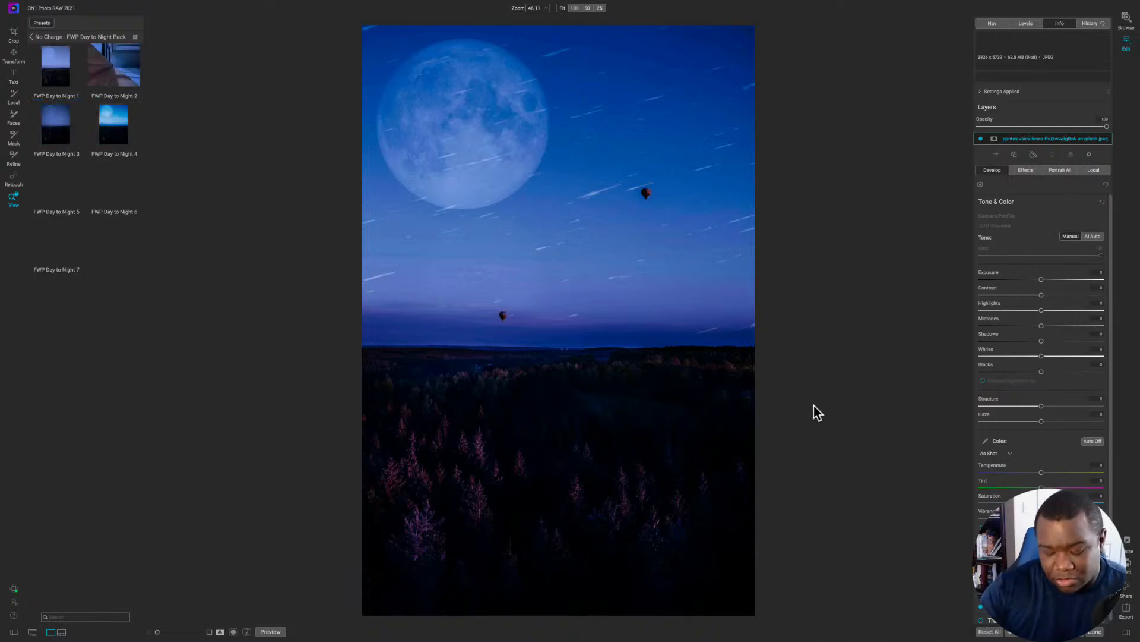
Step: Compare the night edit with the original balloon photo and show the effects filters used on it
{"action": "key", "text": "backslash"}
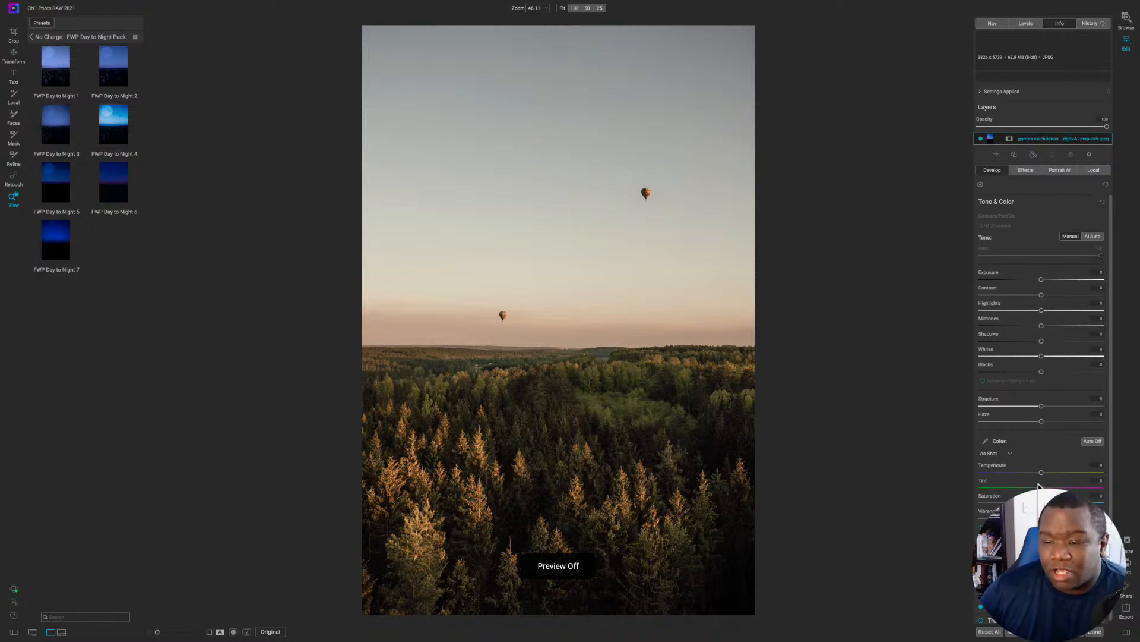
{"action": "left_click", "coordinate": [1020, 169]}
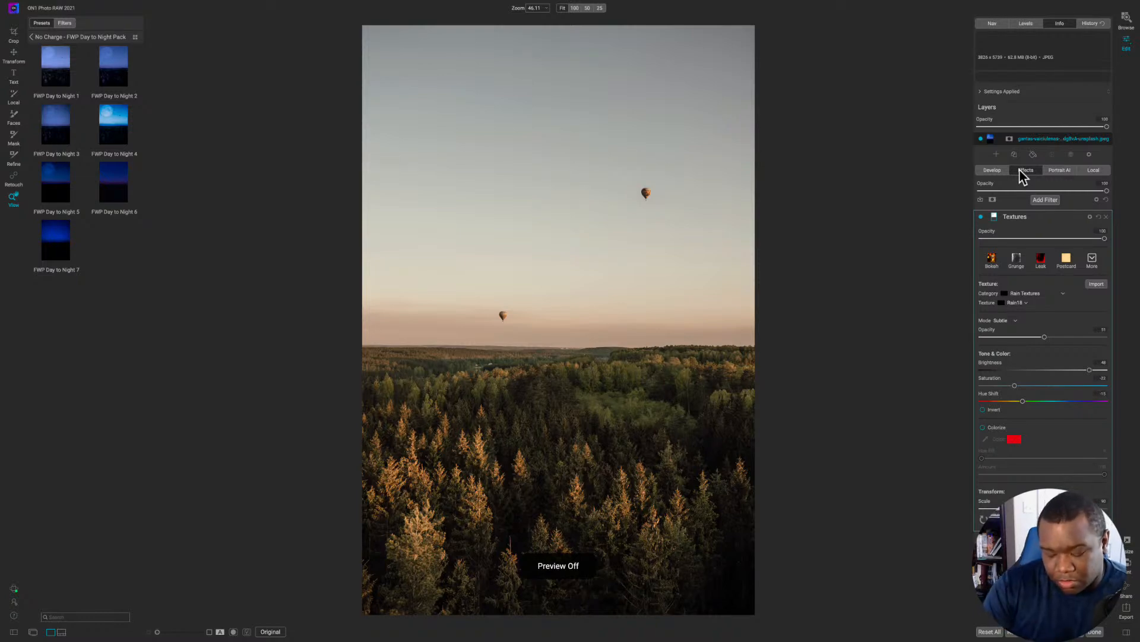
{"action": "key", "text": "backslash"}
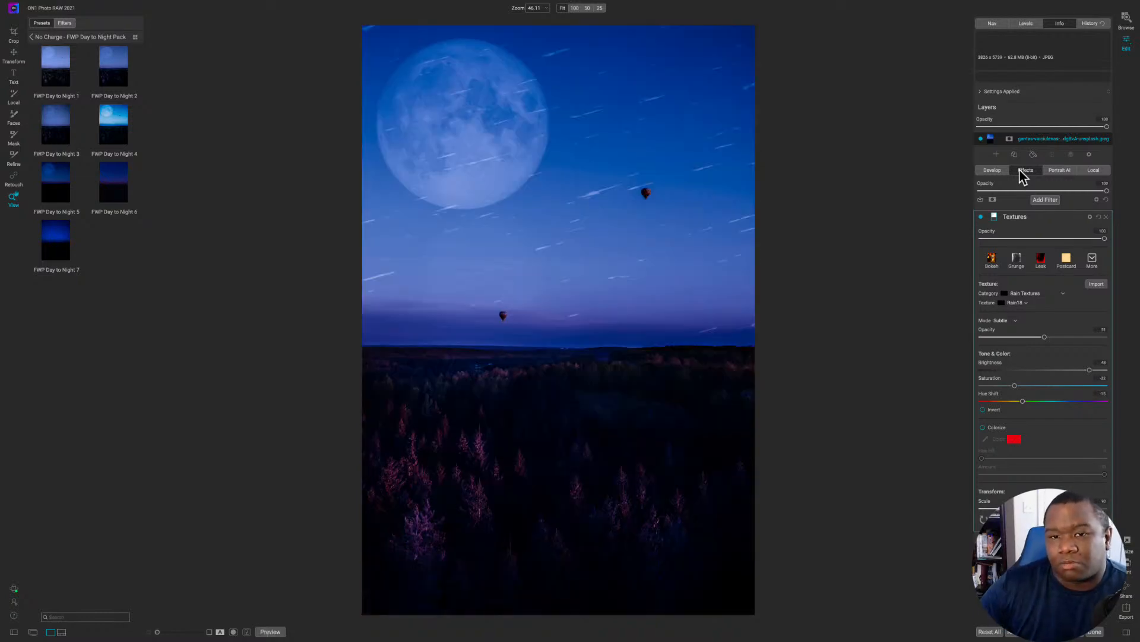
Step: Turn off all the effects filters and all the local adjustments on the balloon photo
{"action": "left_click", "coordinate": [980, 218]}
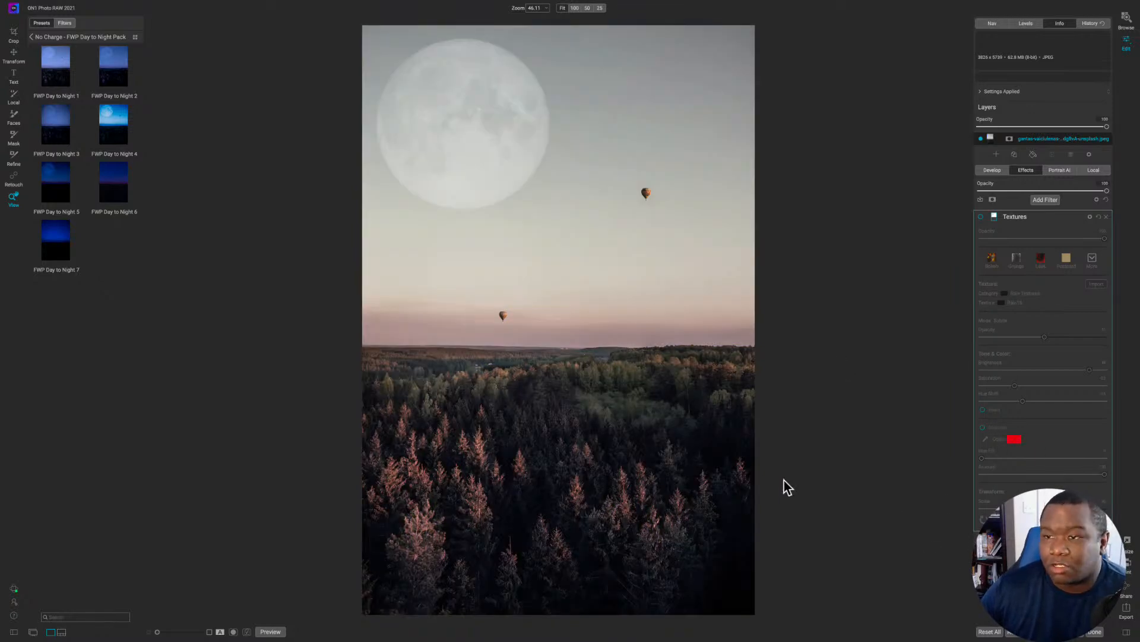
{"action": "left_click", "coordinate": [1095, 171]}
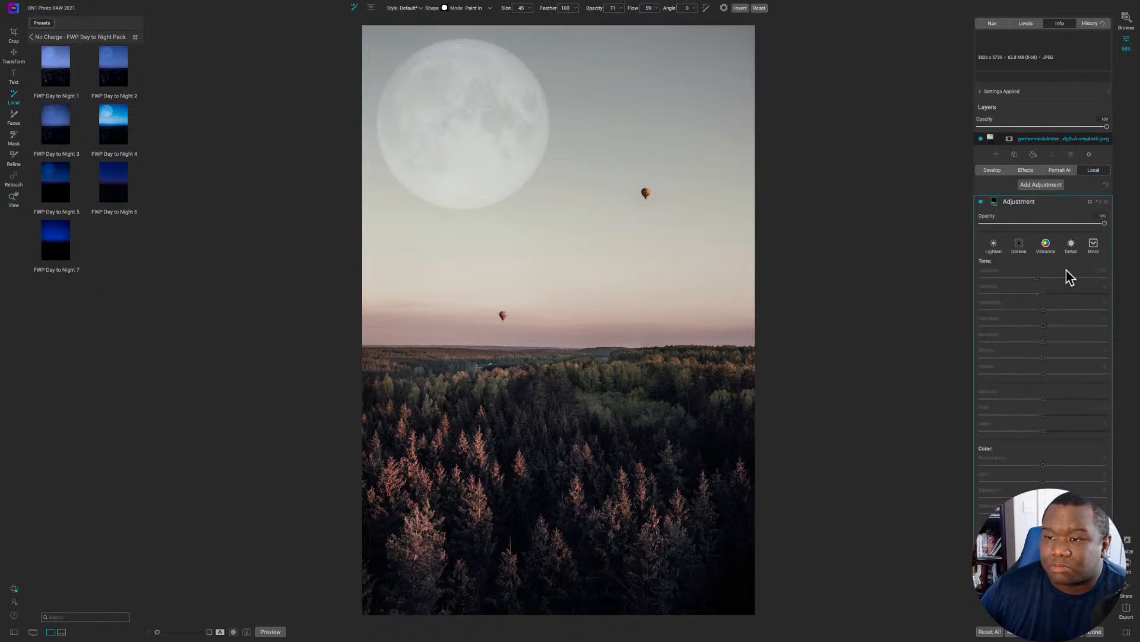
{"action": "left_click", "coordinate": [981, 202]}
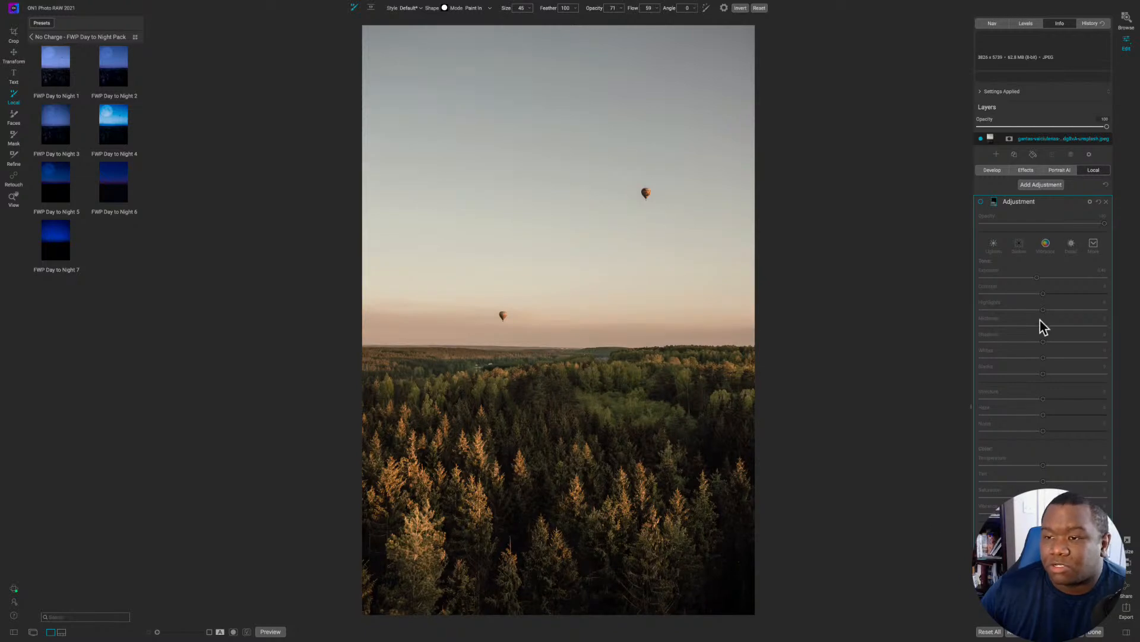
Step: Turn the Tone Enhancer filter back on, try a strong Compression on it and return Compression to 0
{"action": "left_click", "coordinate": [1019, 170]}
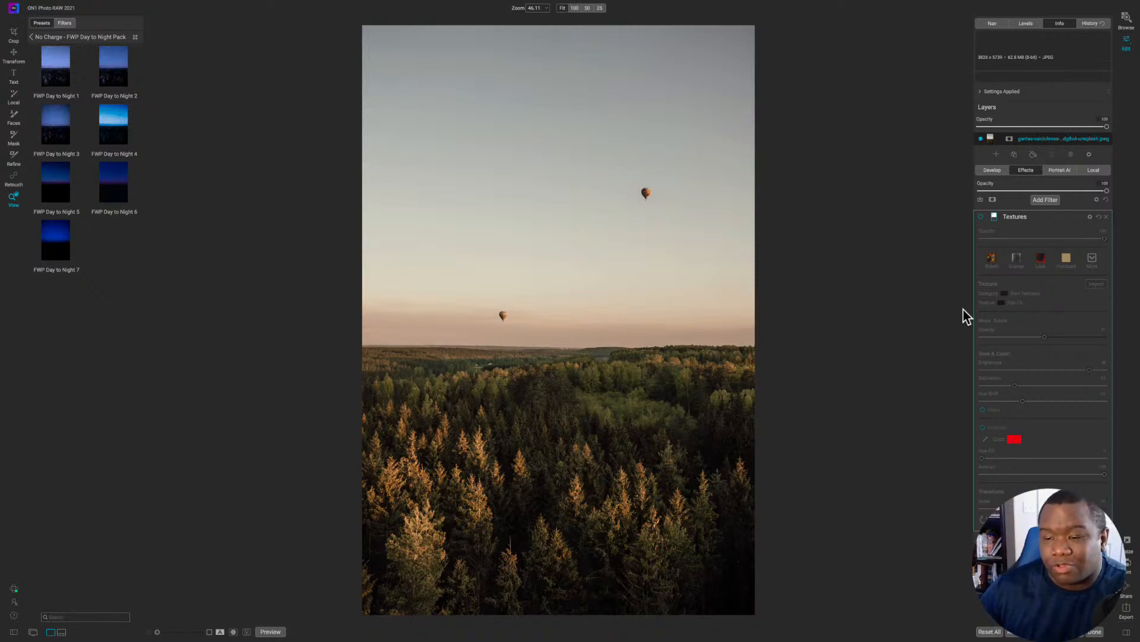
{"action": "left_click", "coordinate": [1046, 218]}
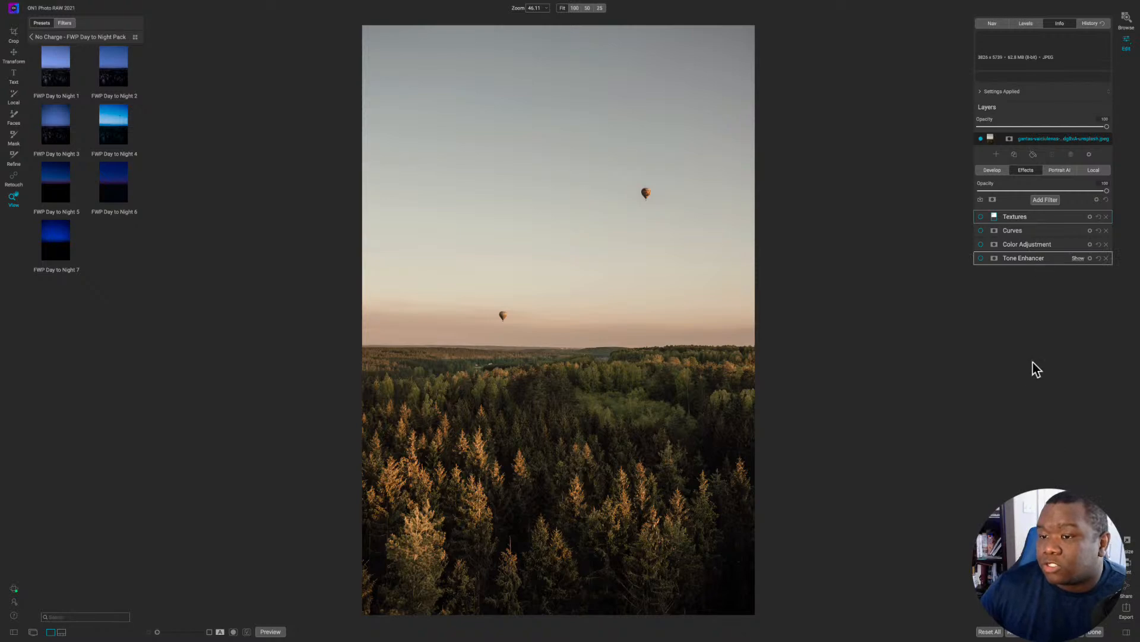
{"action": "left_click", "coordinate": [1011, 259]}
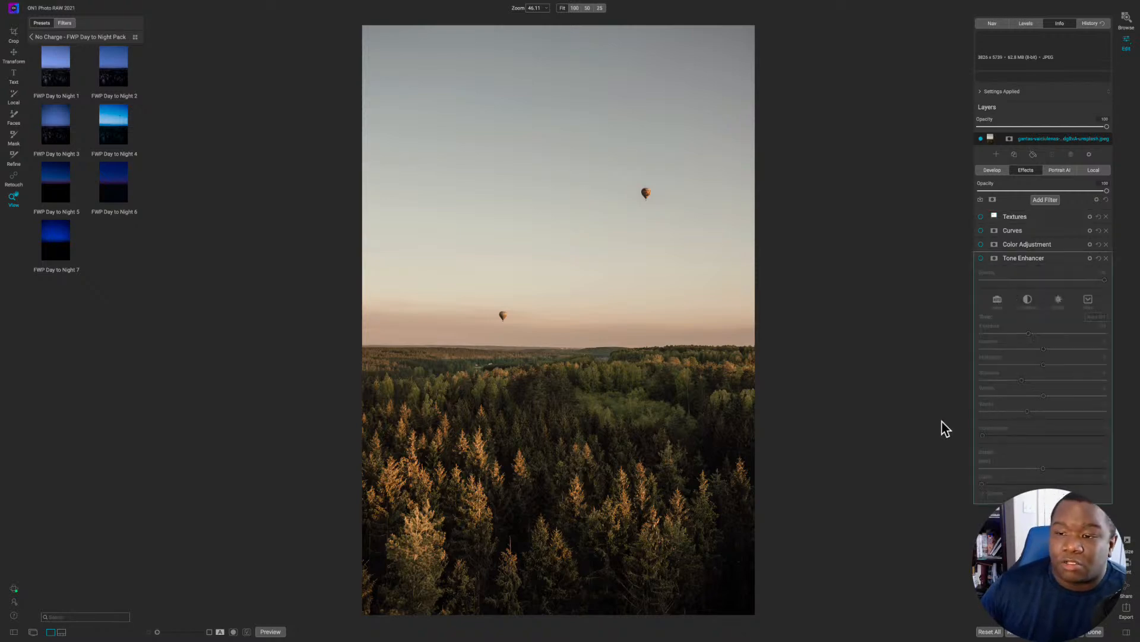
{"action": "left_click", "coordinate": [981, 258]}
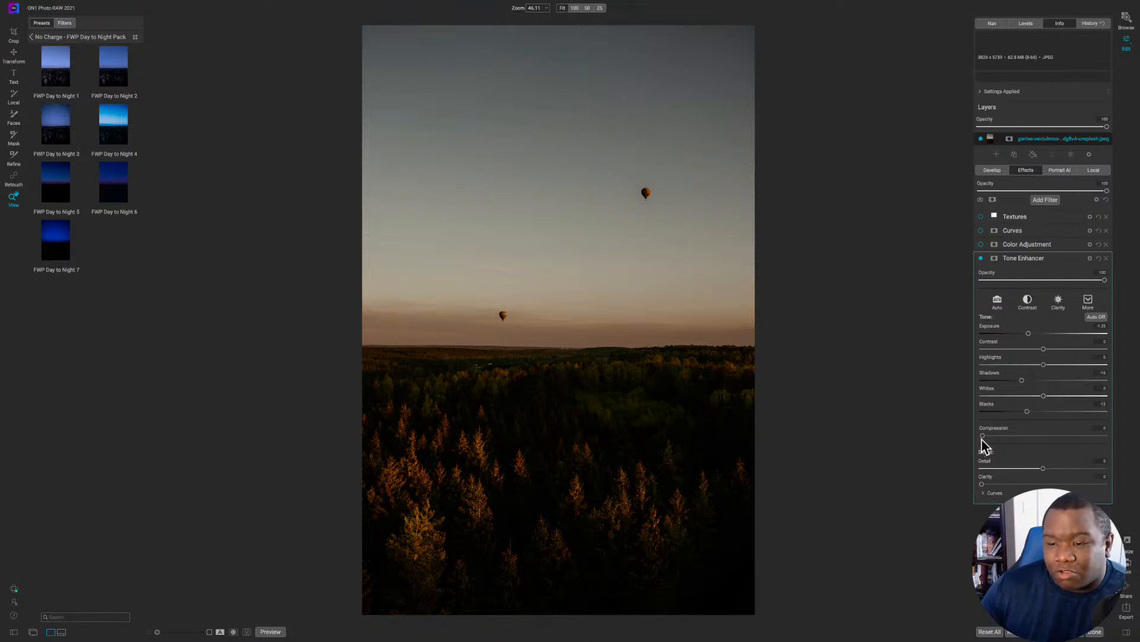
{"action": "left_click_drag", "start_coordinate": [983, 435], "coordinate": [1078, 443]}
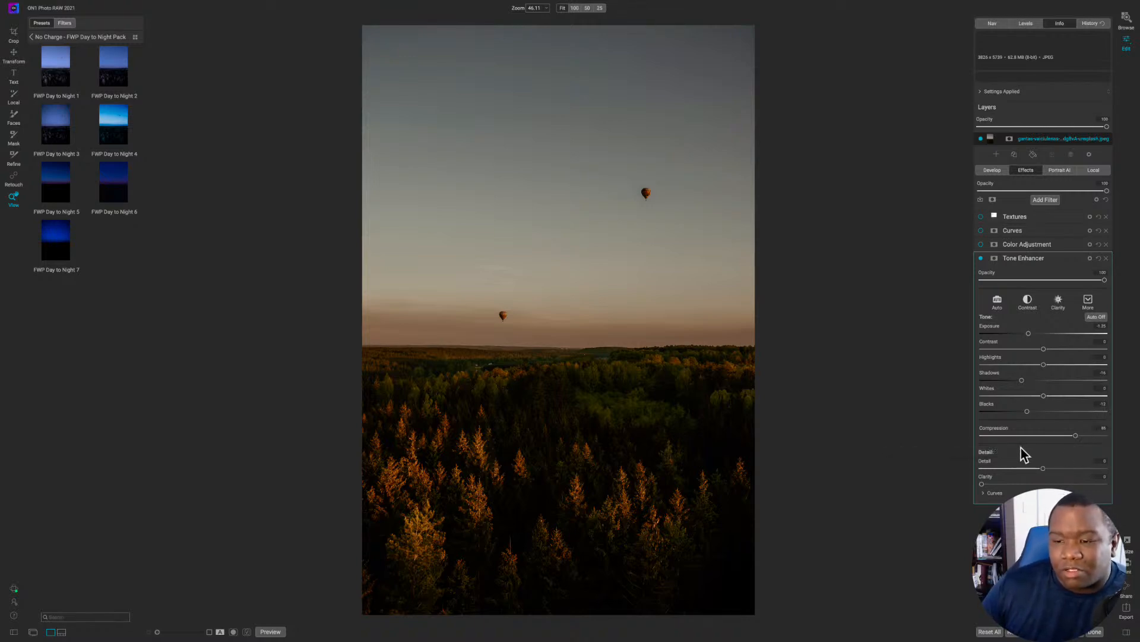
{"action": "left_click", "coordinate": [993, 436]}
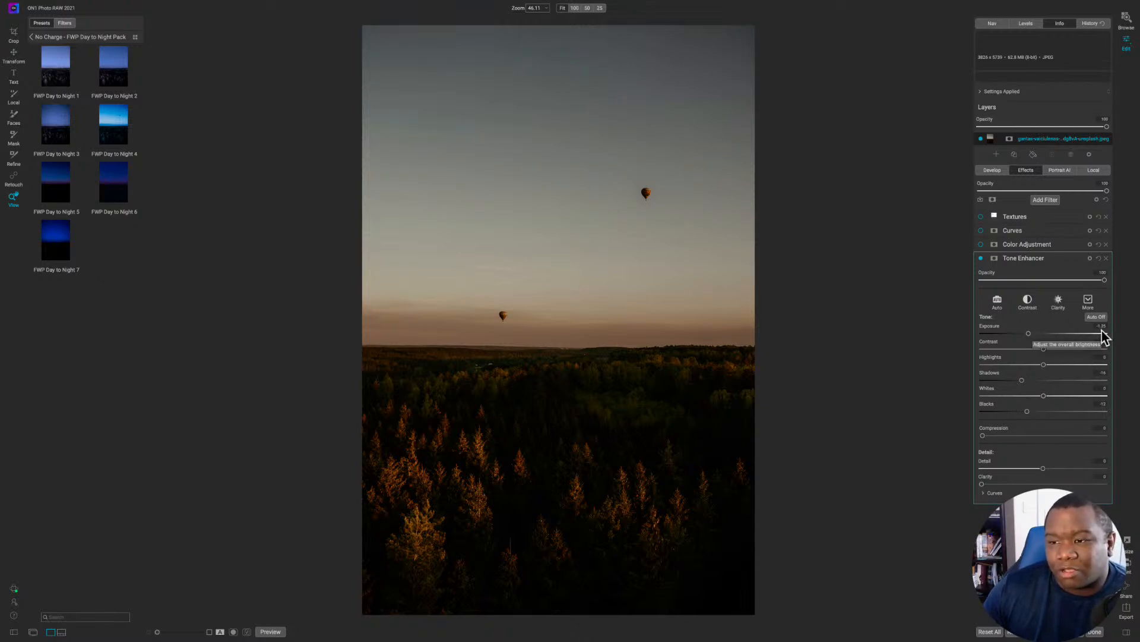
Step: Turn the Color Adjustment filter back on and inspect its settings for the orange, red and yellow ranges
{"action": "left_click", "coordinate": [1021, 243]}
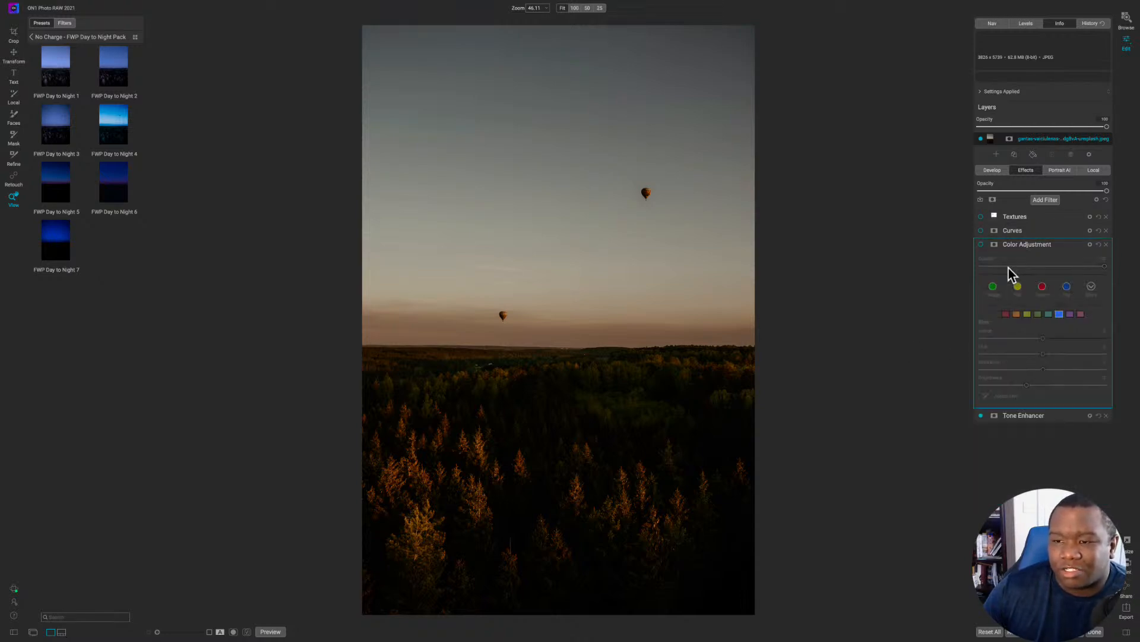
{"action": "left_click", "coordinate": [980, 244]}
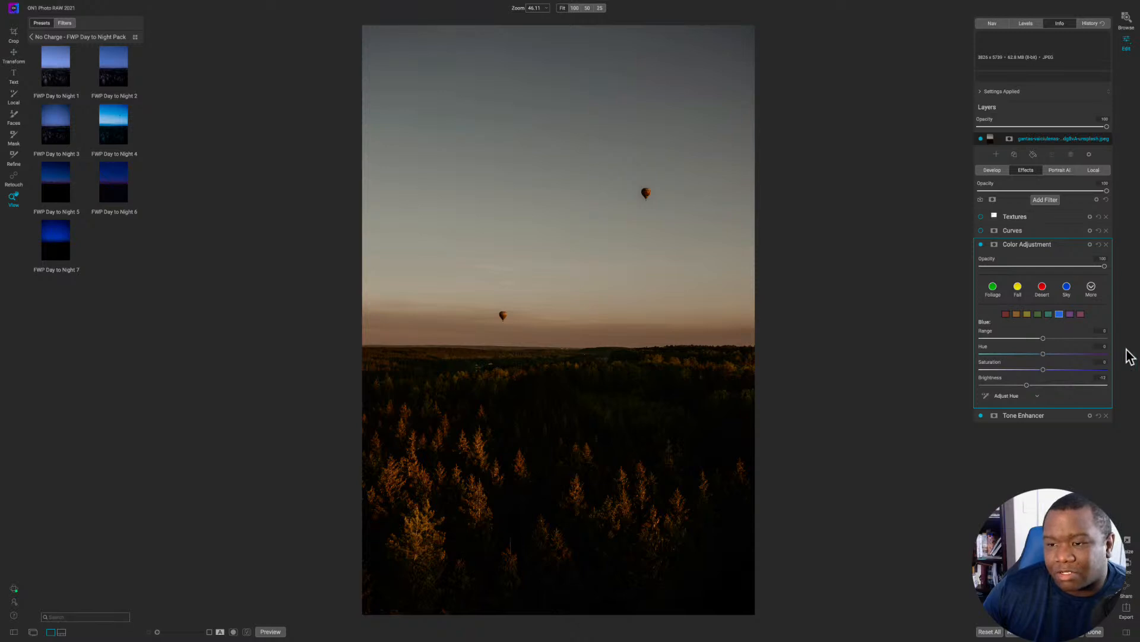
{"action": "left_click", "coordinate": [1018, 315]}
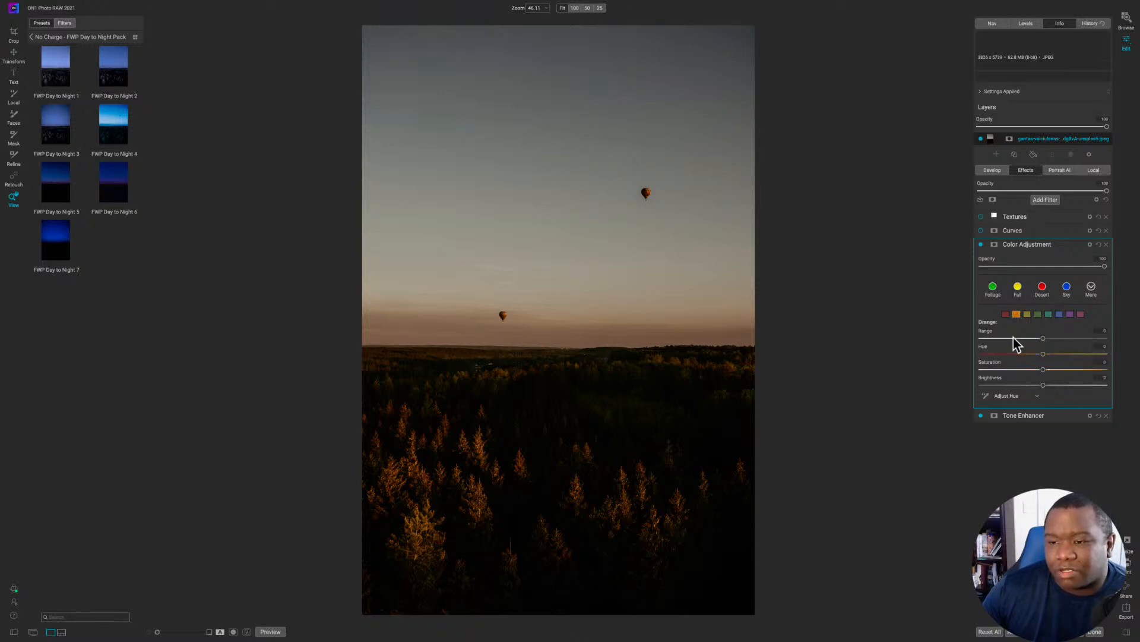
{"action": "left_click", "coordinate": [1006, 315]}
{"action": "left_click", "coordinate": [1027, 314]}
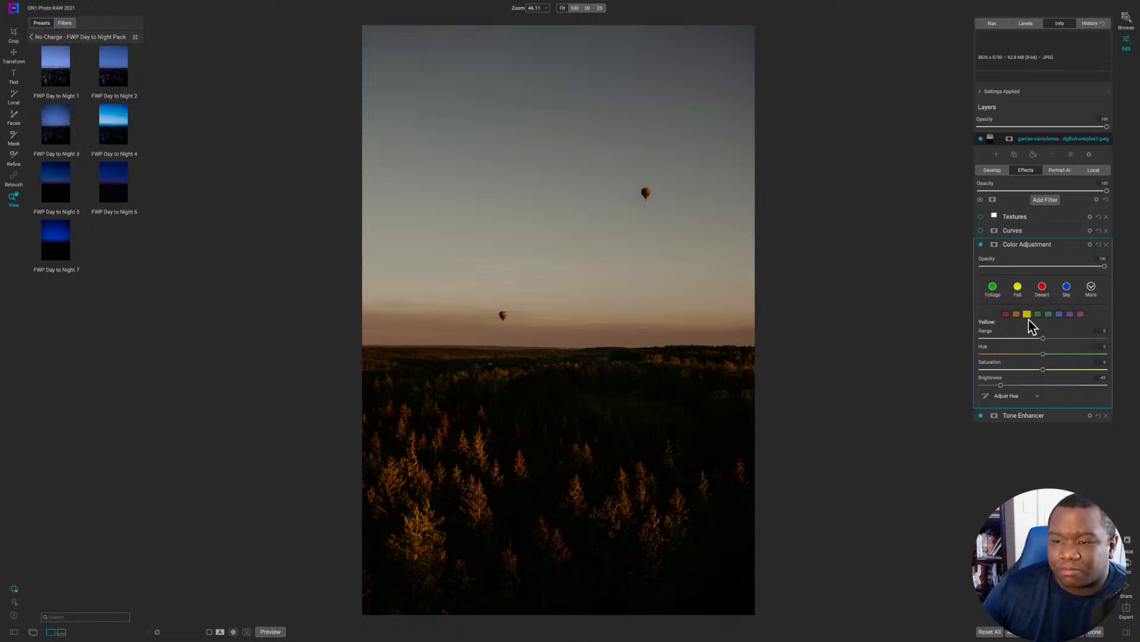
Step: Compare the forest with and without the Color Adjustment filter, leave the filter on and collapse its settings
{"action": "left_click", "coordinate": [981, 245]}
{"action": "left_click", "coordinate": [981, 244]}
{"action": "left_click", "coordinate": [980, 245]}
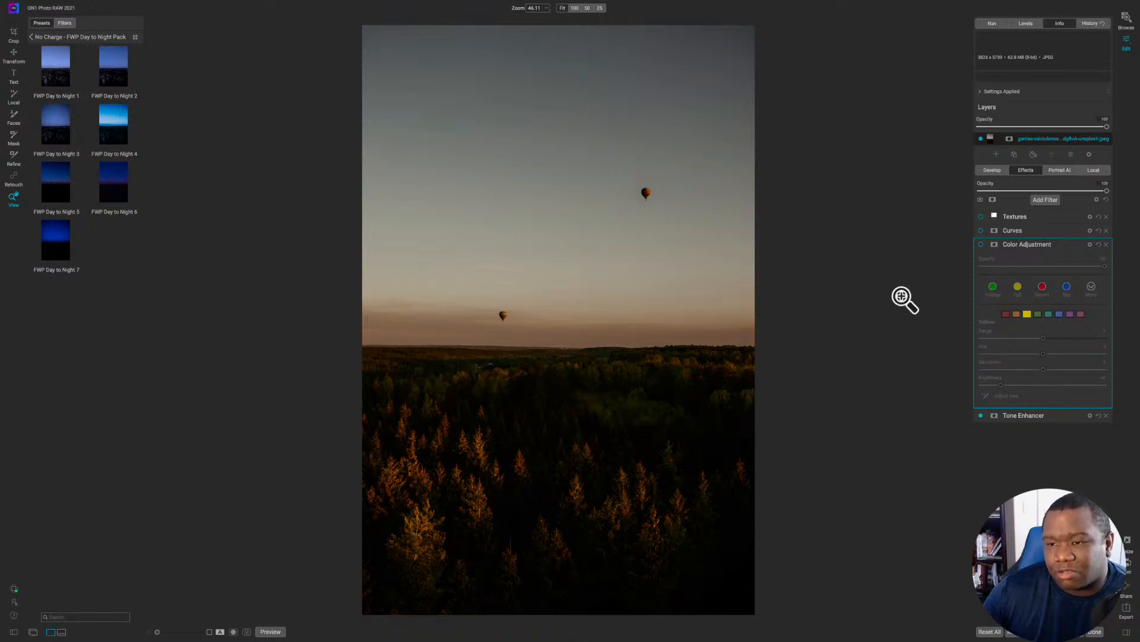
{"action": "left_click", "coordinate": [980, 244]}
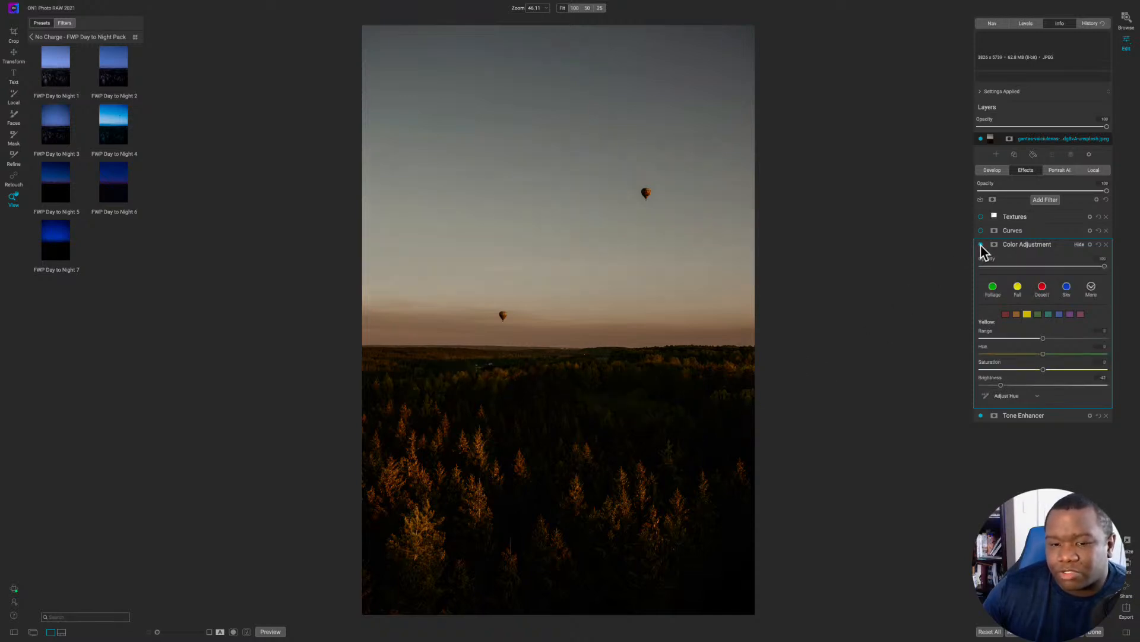
{"action": "left_click", "coordinate": [981, 245]}
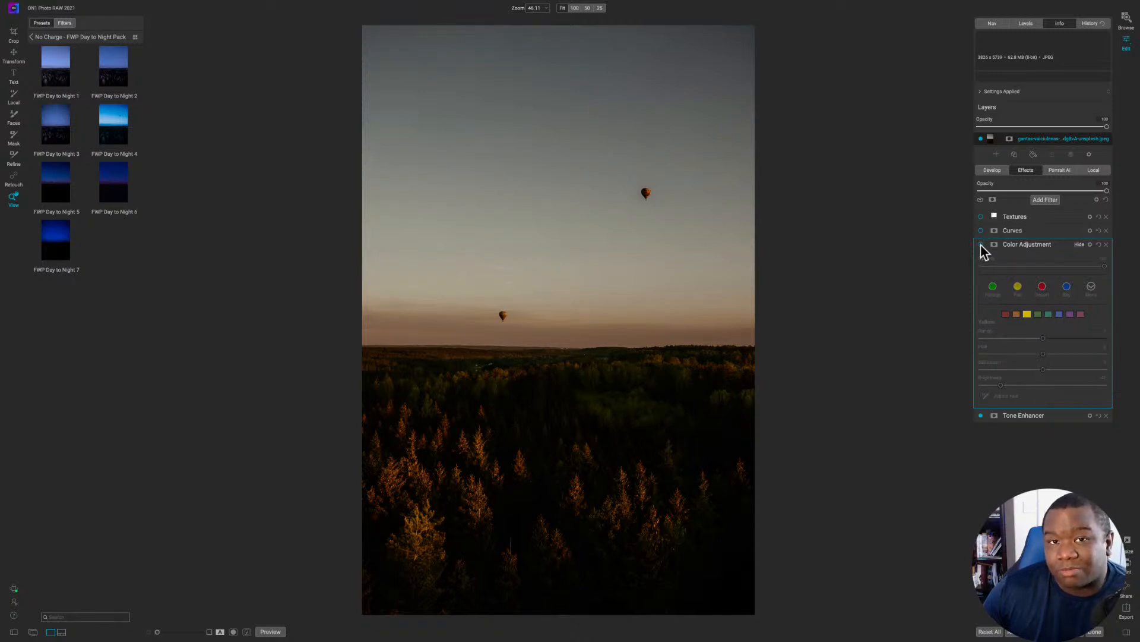
{"action": "left_click", "coordinate": [981, 245]}
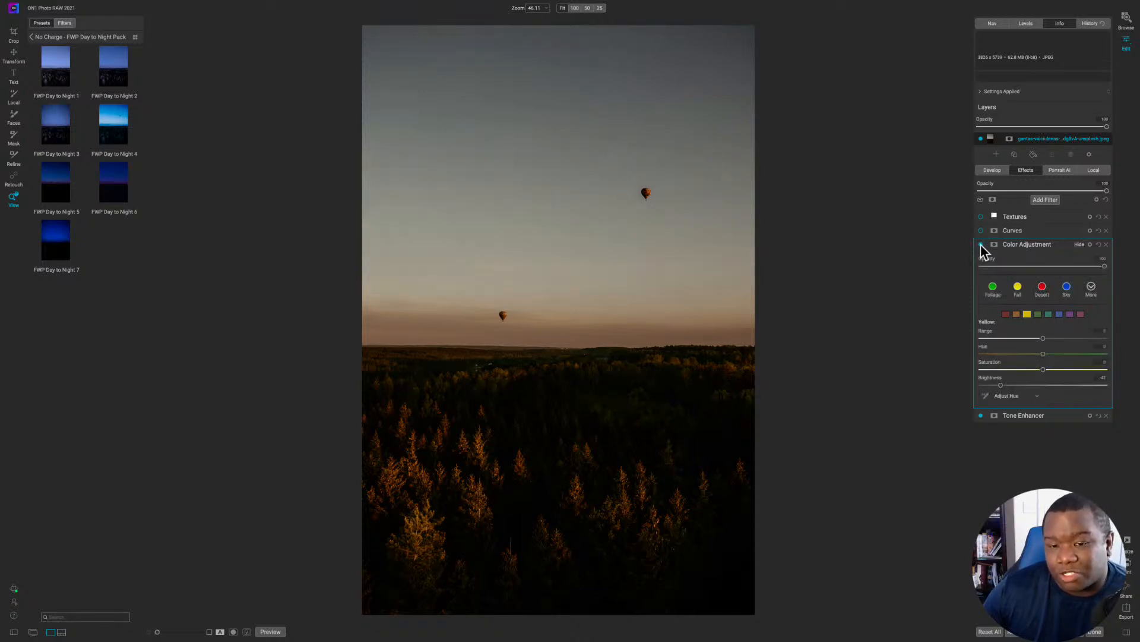
{"action": "left_click", "coordinate": [1057, 245]}
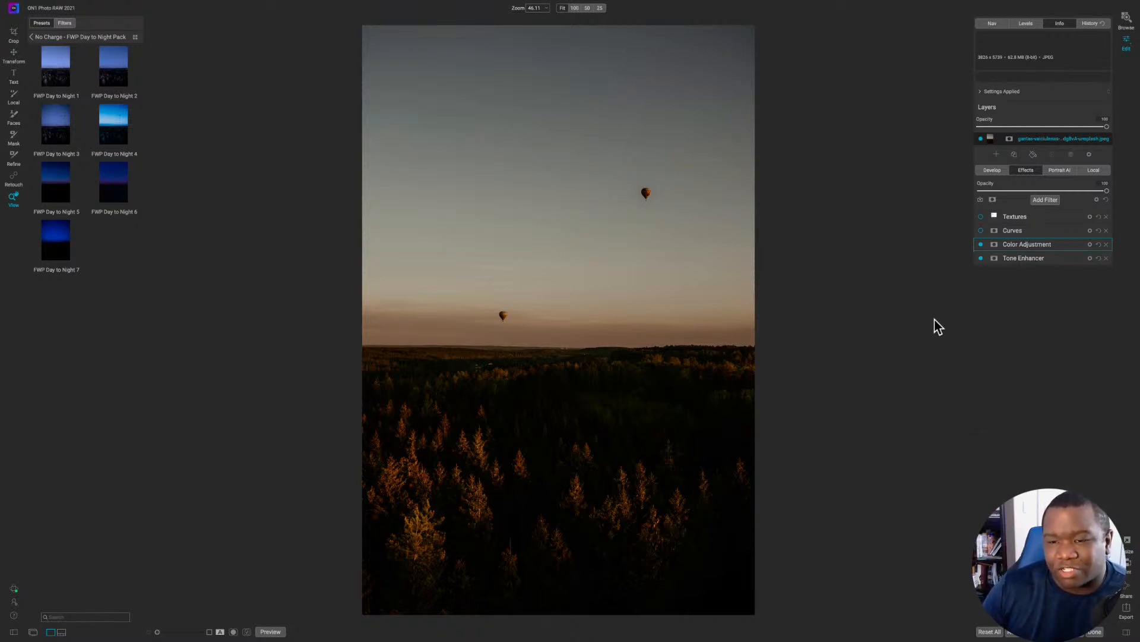
Step: Turn the Curves filter back on and preview the Textures rain effect, leaving Textures off
{"action": "left_click", "coordinate": [981, 230]}
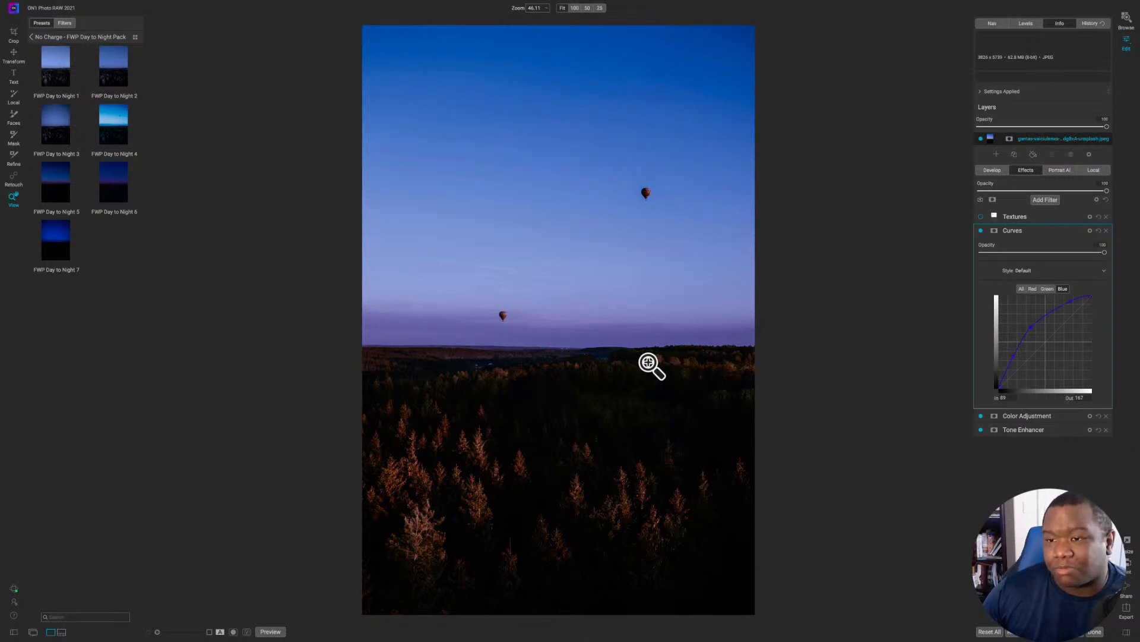
{"action": "left_click", "coordinate": [981, 217]}
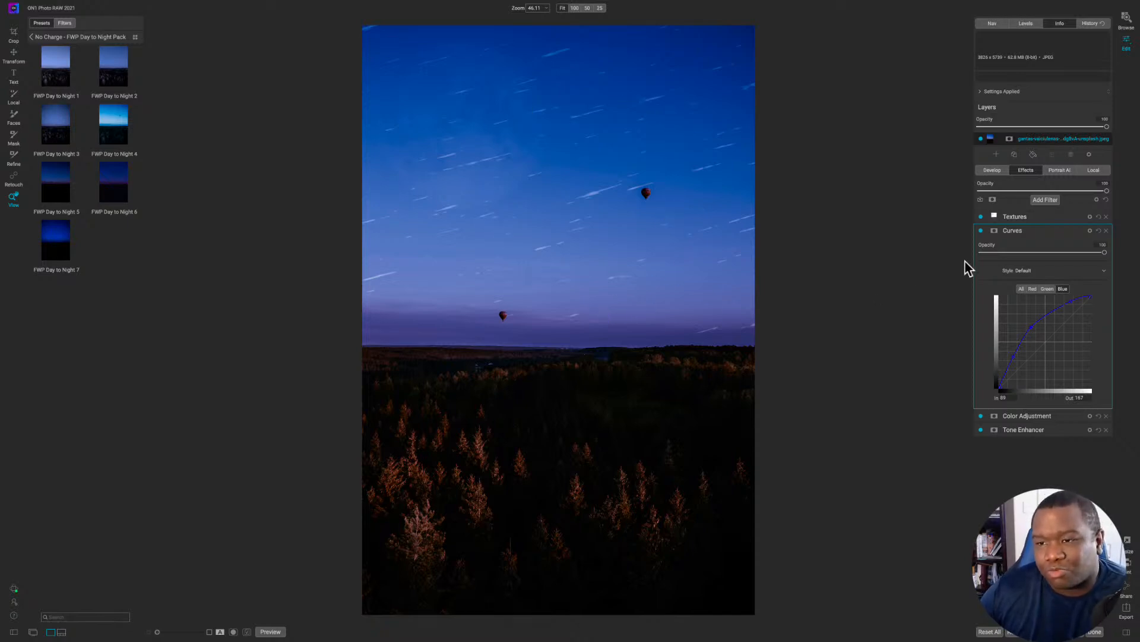
{"action": "left_click", "coordinate": [976, 230]}
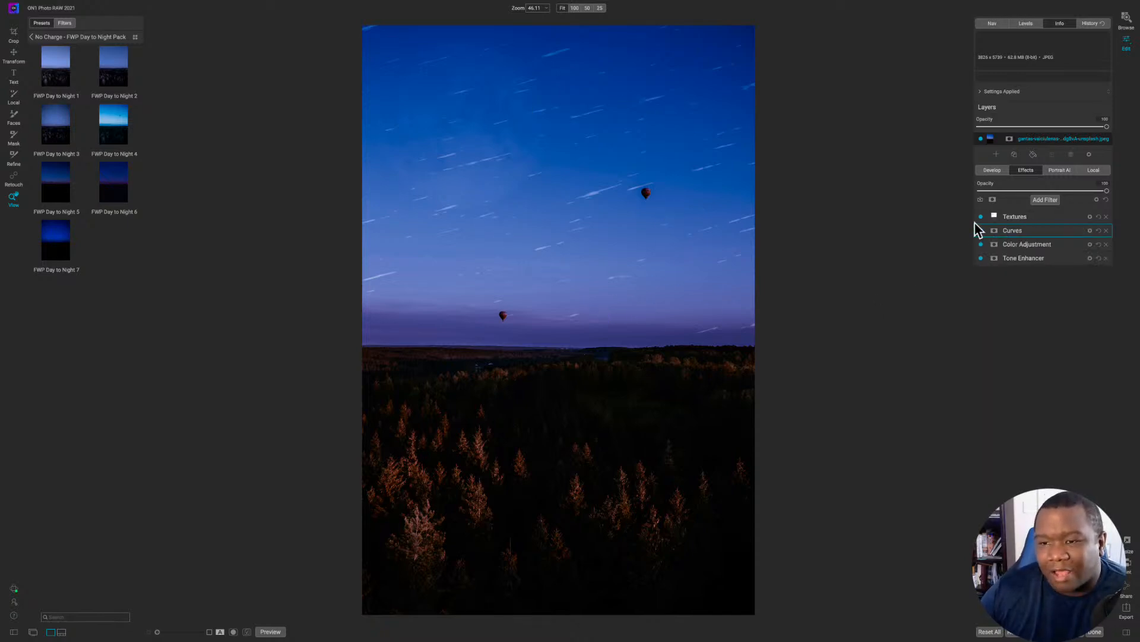
{"action": "left_click", "coordinate": [981, 216]}
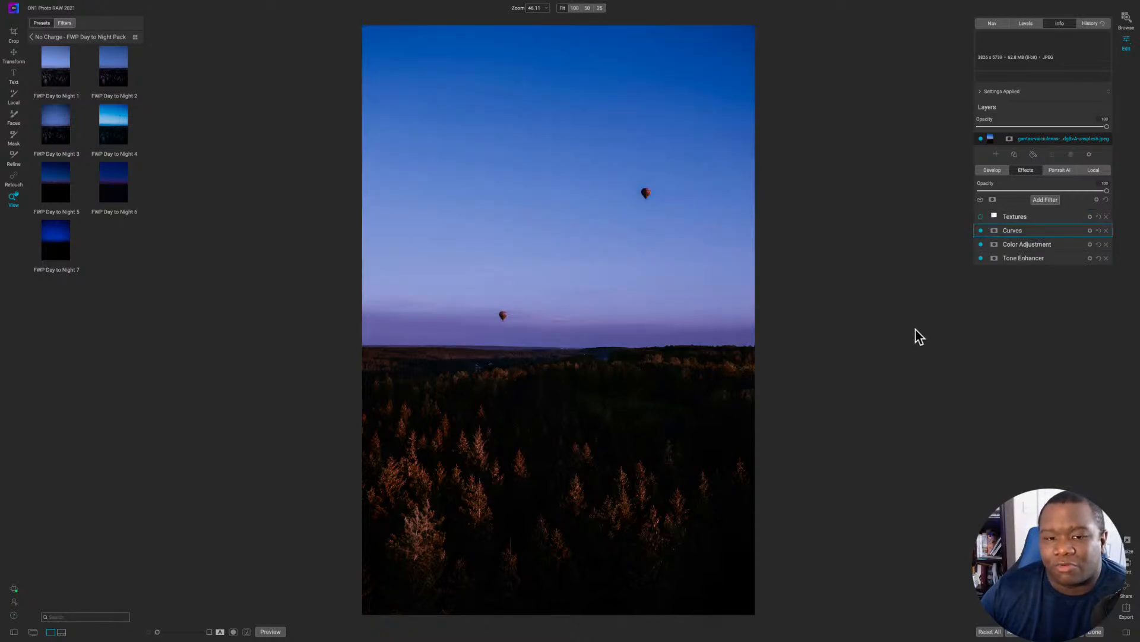
Step: List the photo's local adjustments and preview the Moon Brush on the sky, leaving it off
{"action": "left_click", "coordinate": [1099, 171]}
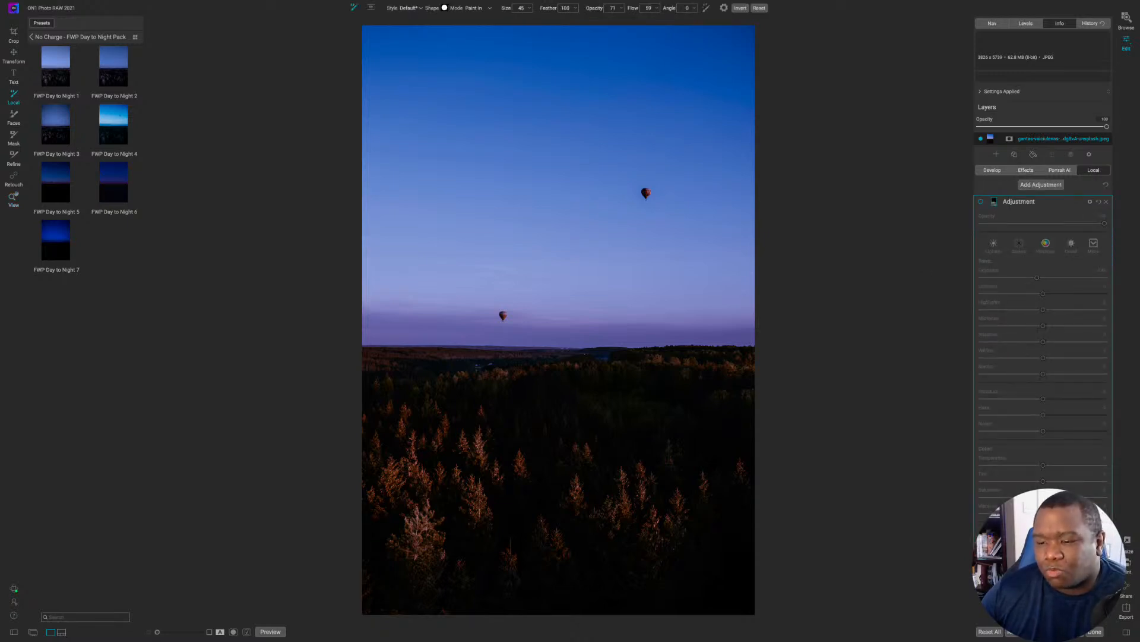
{"action": "left_click", "coordinate": [1046, 204]}
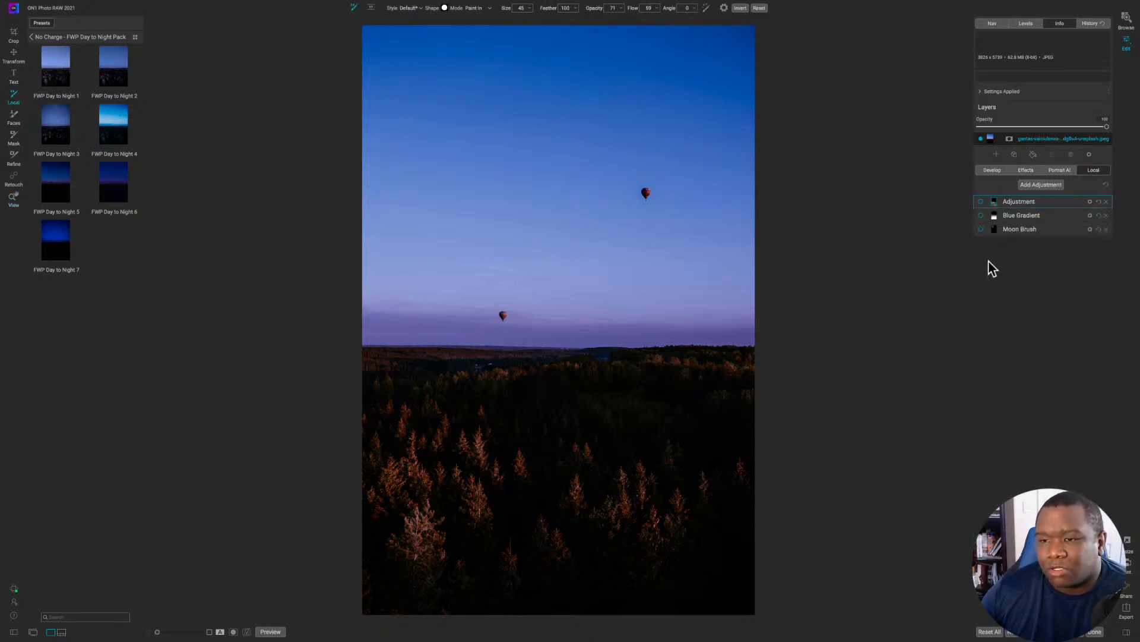
{"action": "left_click", "coordinate": [981, 229]}
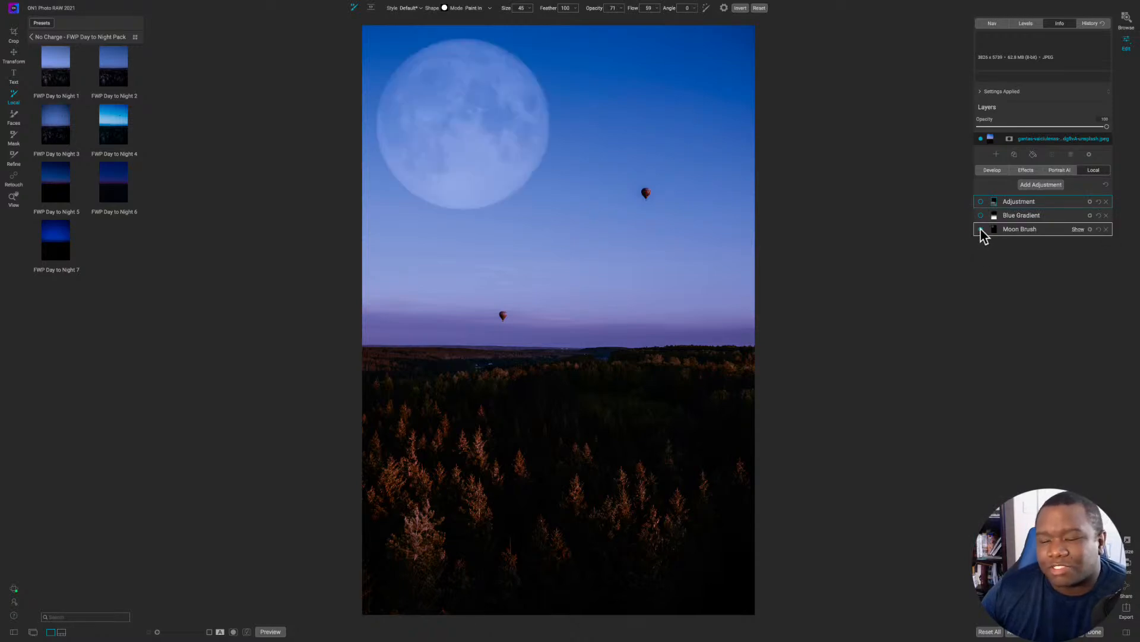
{"action": "left_click", "coordinate": [982, 230]}
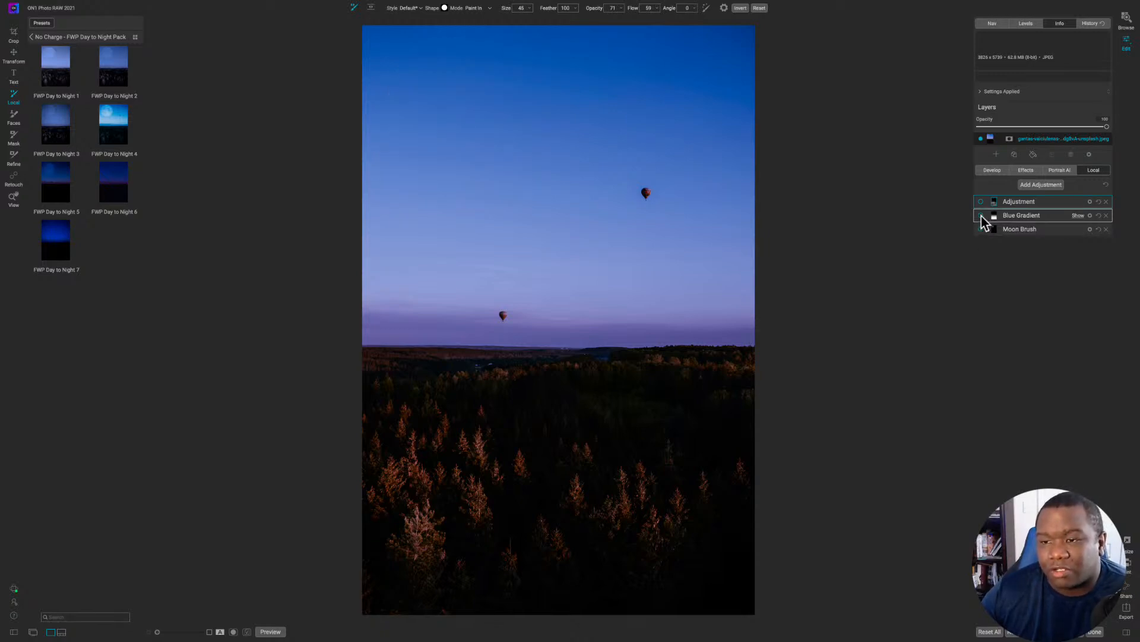
Step: Turn on the Blue Gradient and Adjustment local adjustments and show the Adjustment's settings with its blending options
{"action": "left_click", "coordinate": [981, 216]}
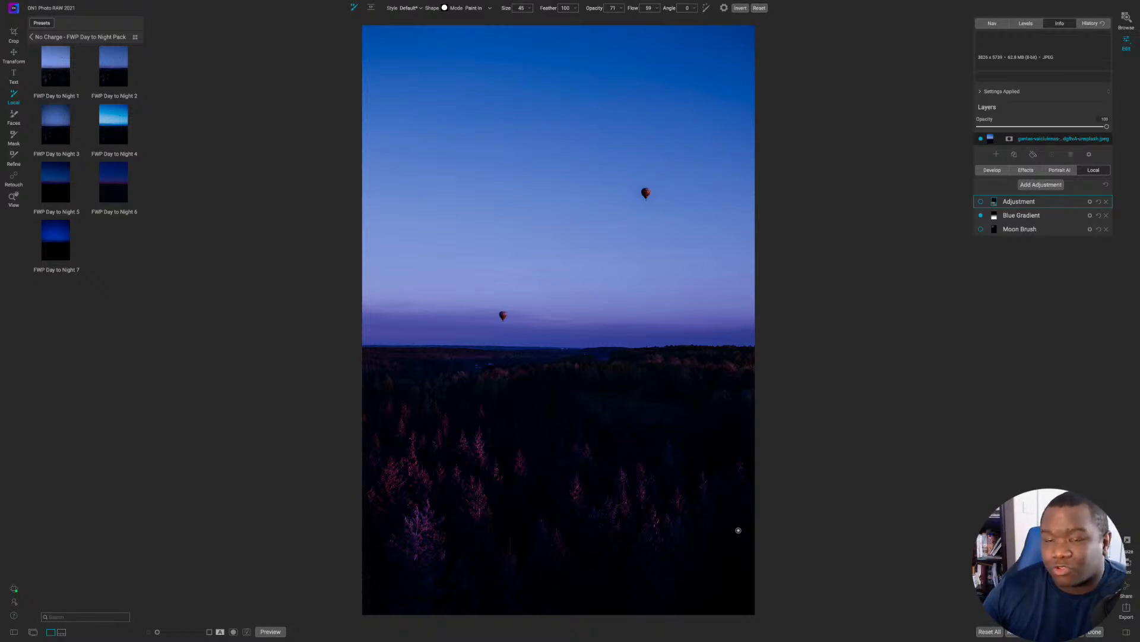
{"action": "left_click", "coordinate": [981, 202]}
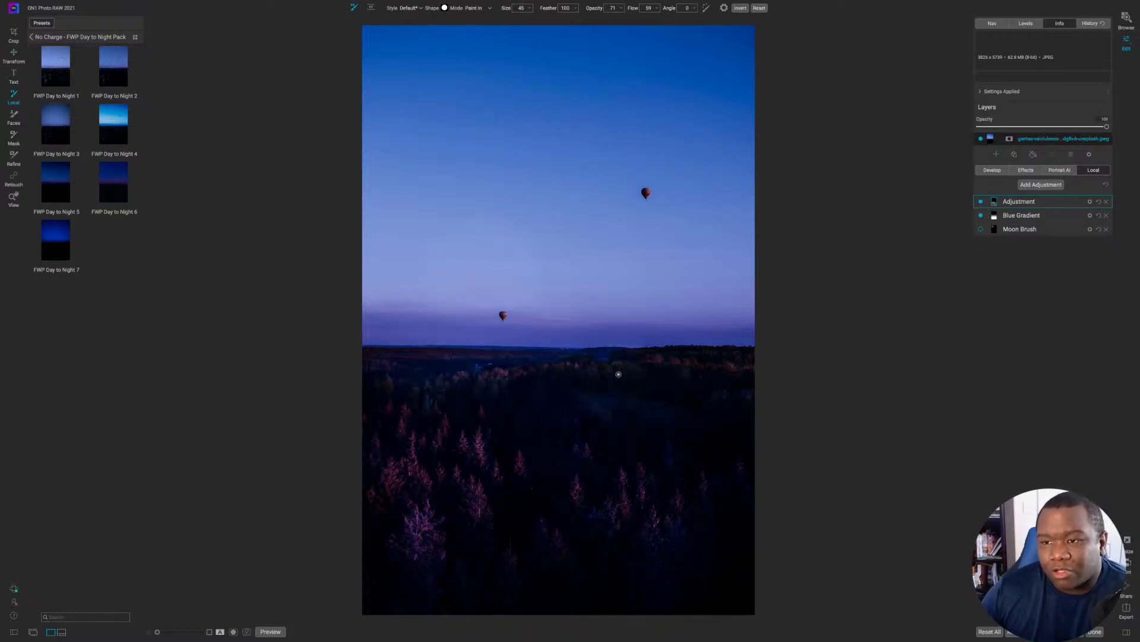
{"action": "left_click", "coordinate": [1017, 203]}
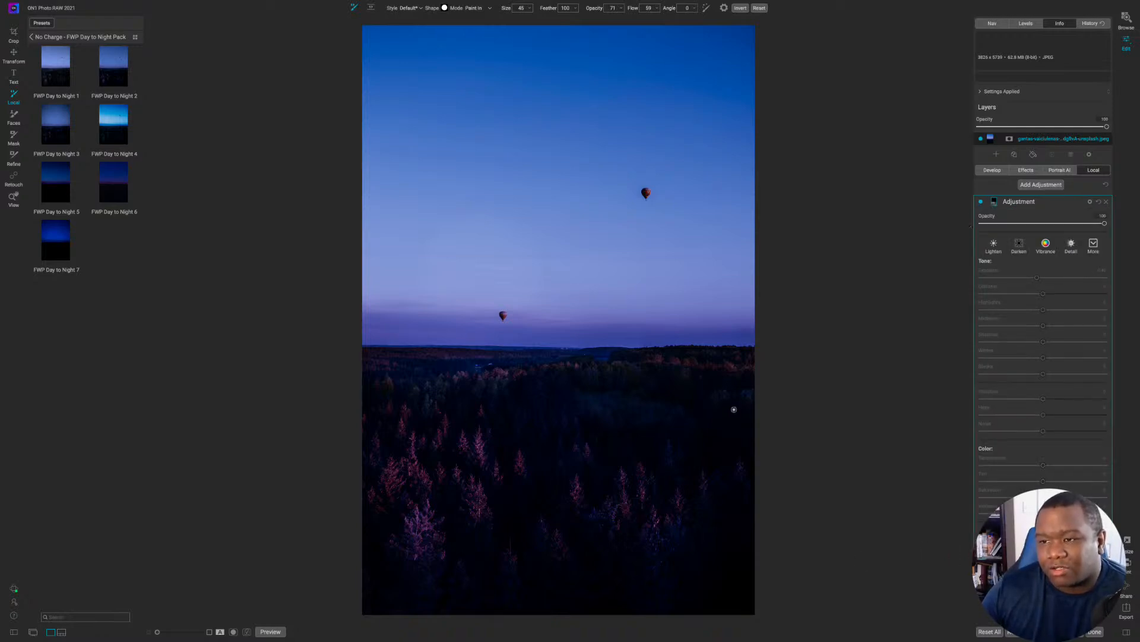
{"action": "left_click", "coordinate": [1090, 202]}
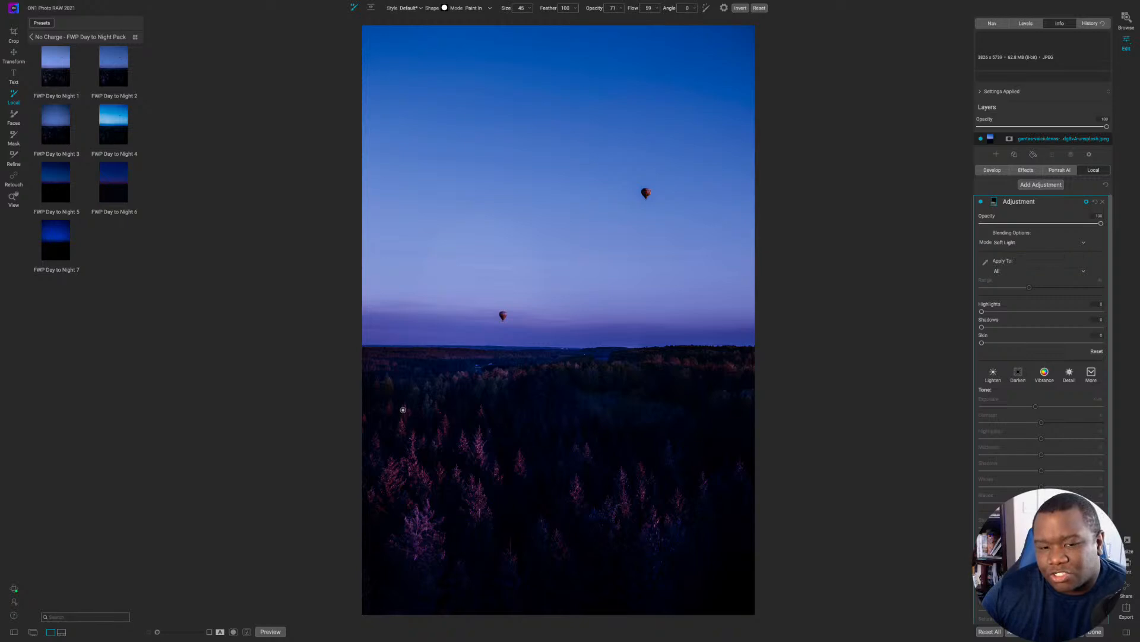
Step: Compare the forest with and without the local Adjustment, leave it on and look through its tone and color settings
{"action": "left_click", "coordinate": [981, 202]}
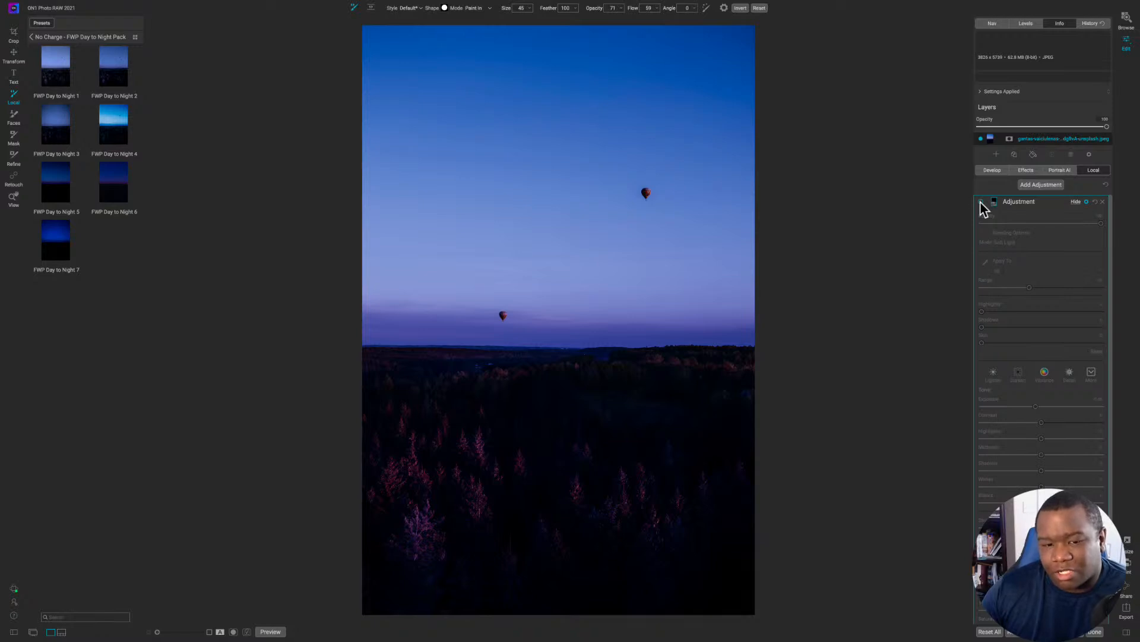
{"action": "left_click", "coordinate": [981, 202]}
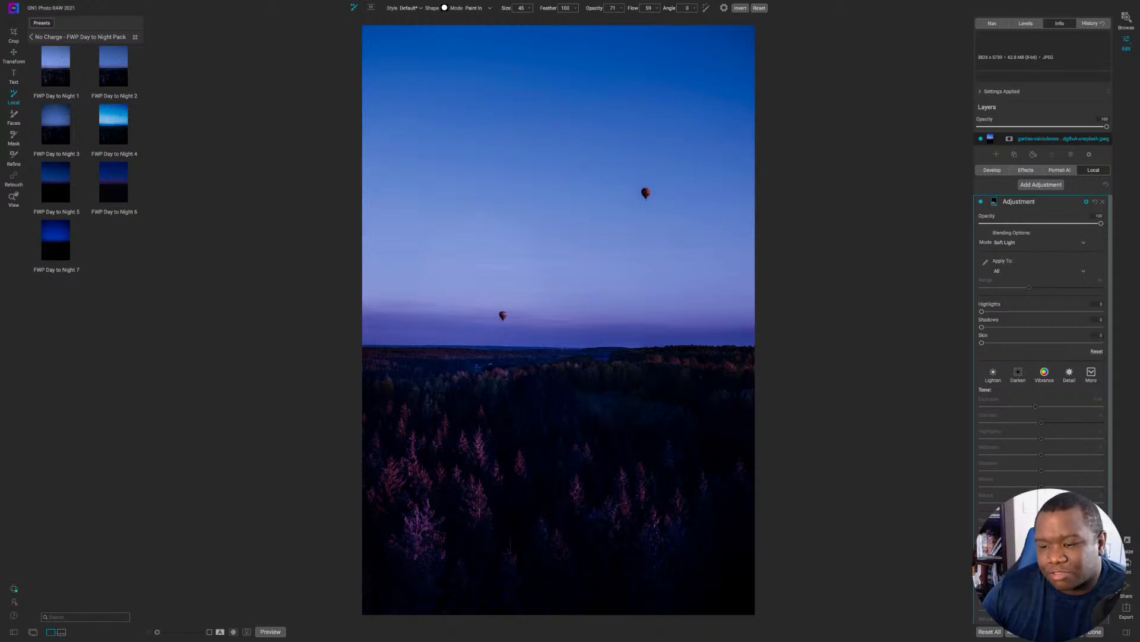
{"action": "scroll", "coordinate": [1023, 448], "scroll_direction": "down", "scroll_amount": 3}
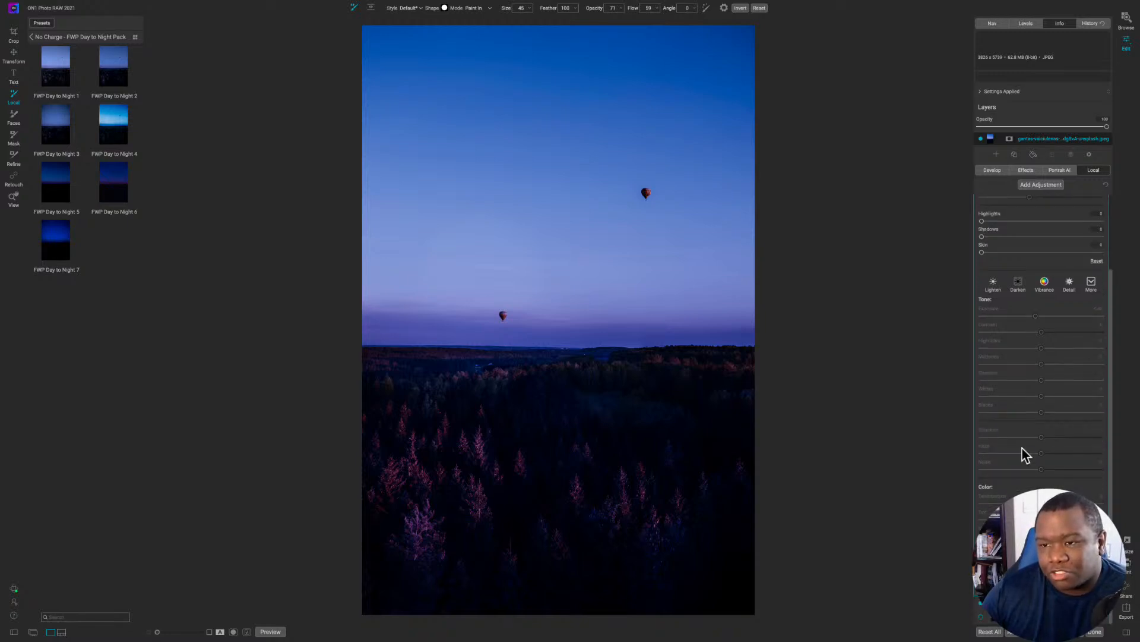
{"action": "scroll", "coordinate": [1022, 448], "scroll_direction": "up", "scroll_amount": 3}
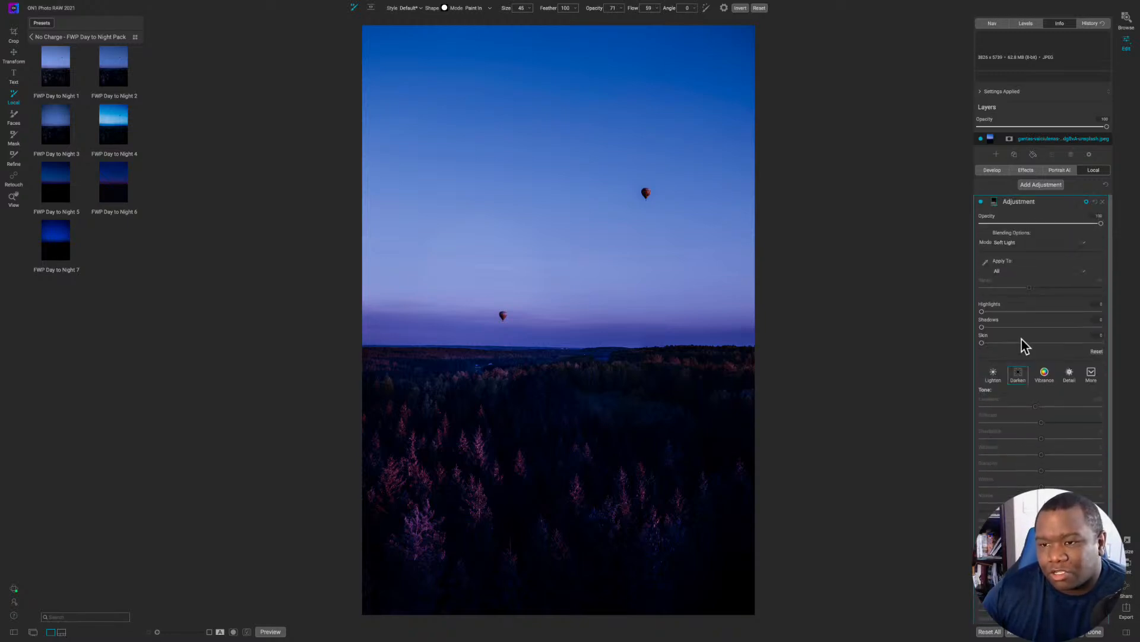
Step: Preview the local Adjustment in Normal blending mode and restore its Soft Light mode
{"action": "left_click", "coordinate": [1008, 244]}
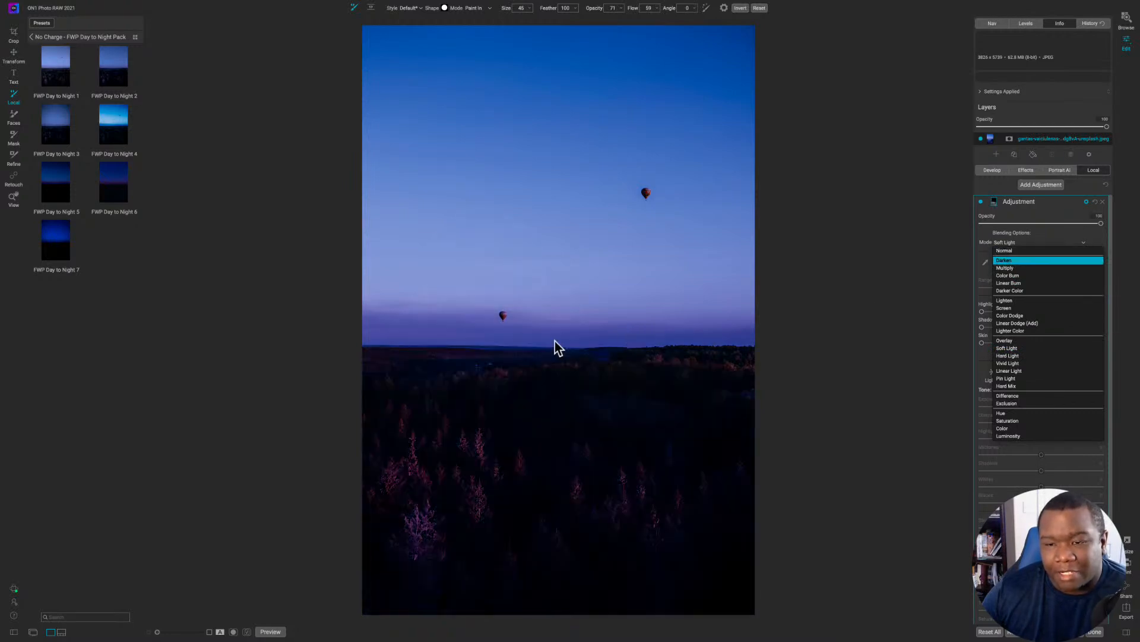
{"action": "left_click", "coordinate": [1004, 250]}
{"action": "left_click", "coordinate": [505, 294]}
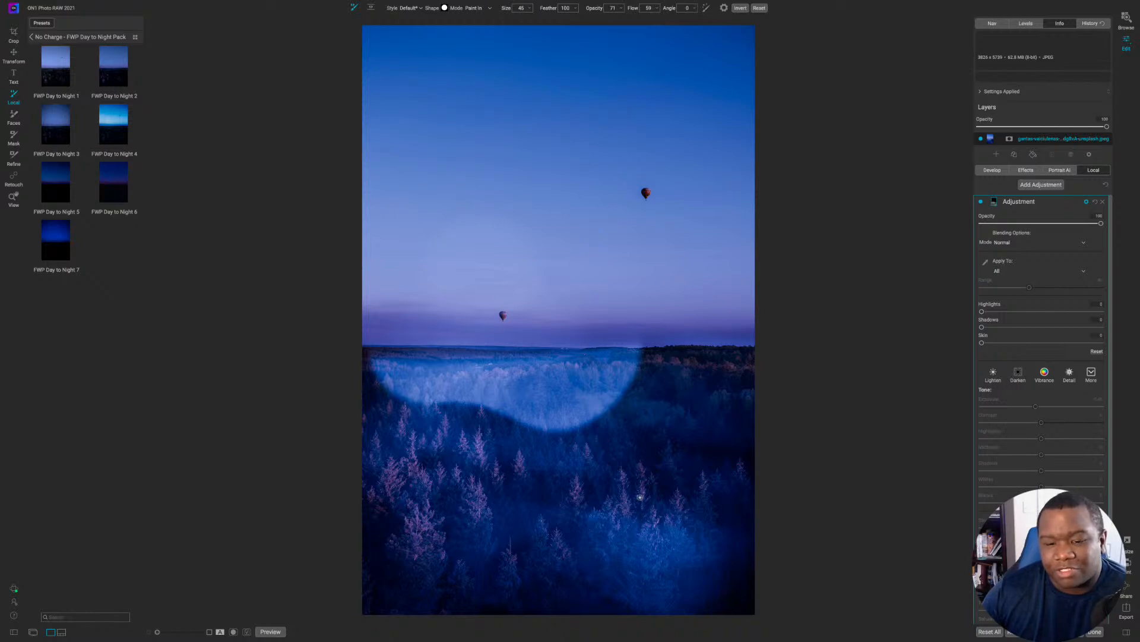
{"action": "left_click", "coordinate": [1009, 244]}
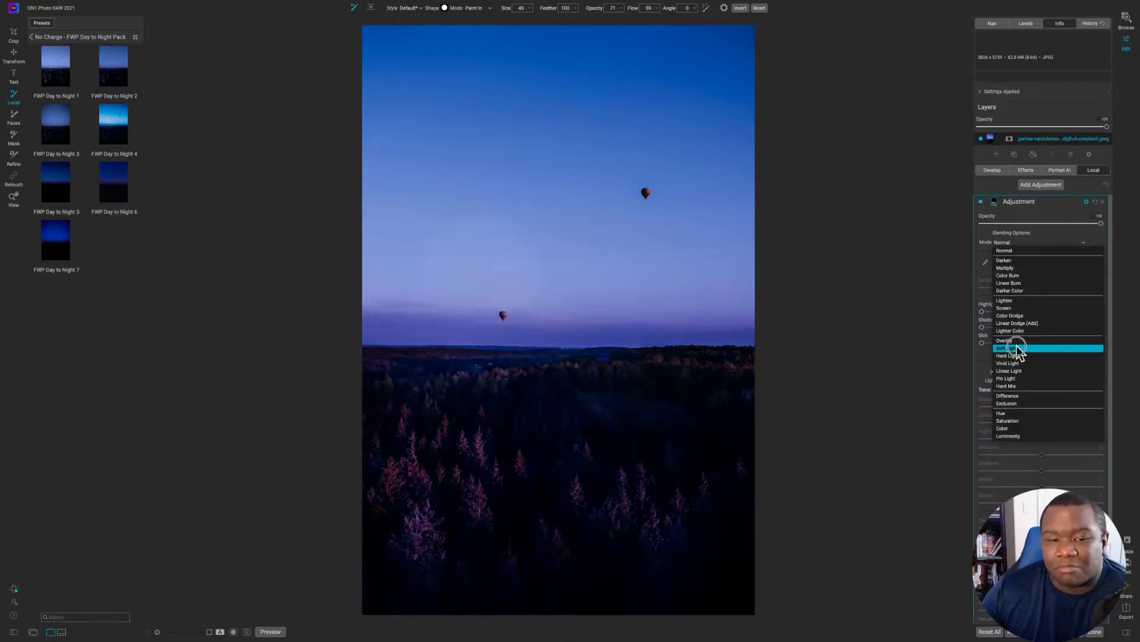
{"action": "left_click", "coordinate": [1017, 348]}
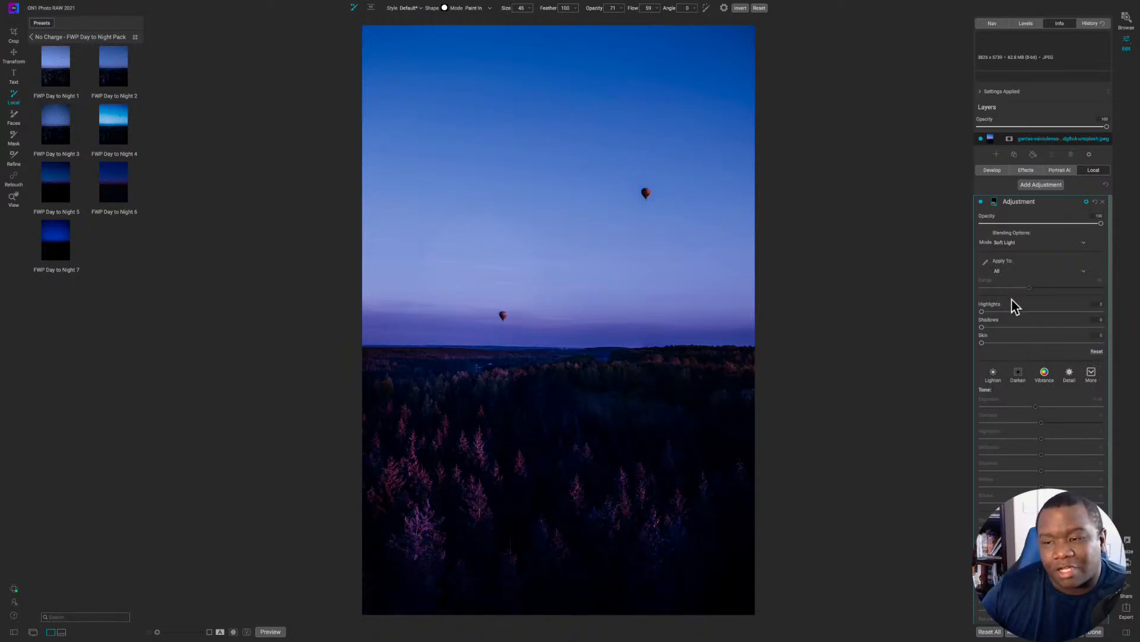
Step: Check the Soft Light Adjustment's effect by switching it off and back on, and collapse its settings
{"action": "left_click", "coordinate": [981, 202]}
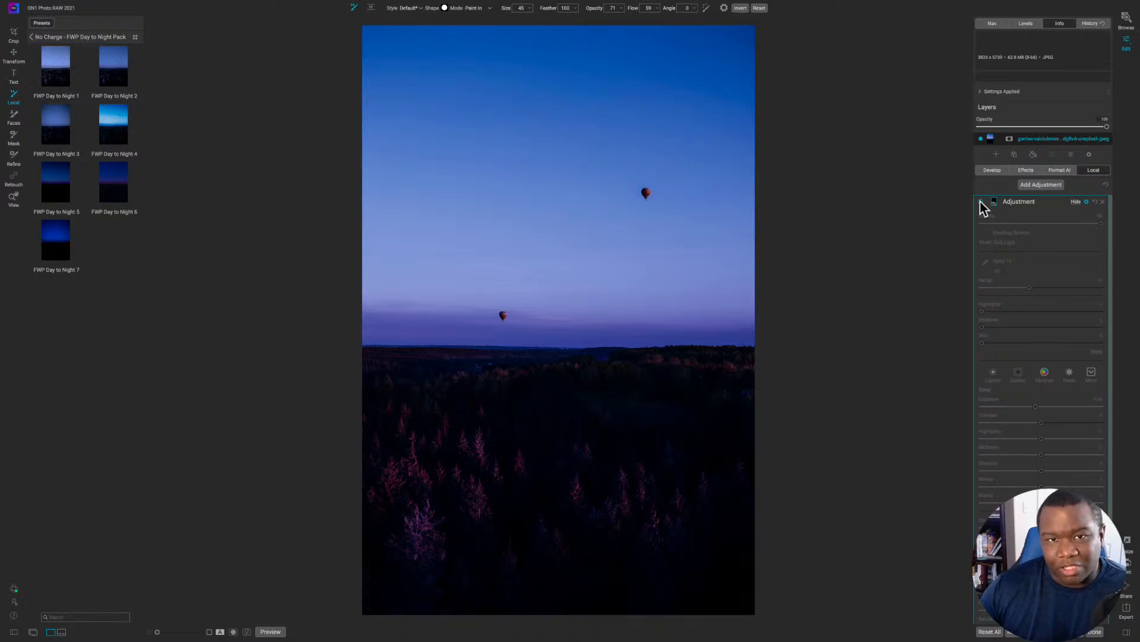
{"action": "left_click", "coordinate": [981, 202]}
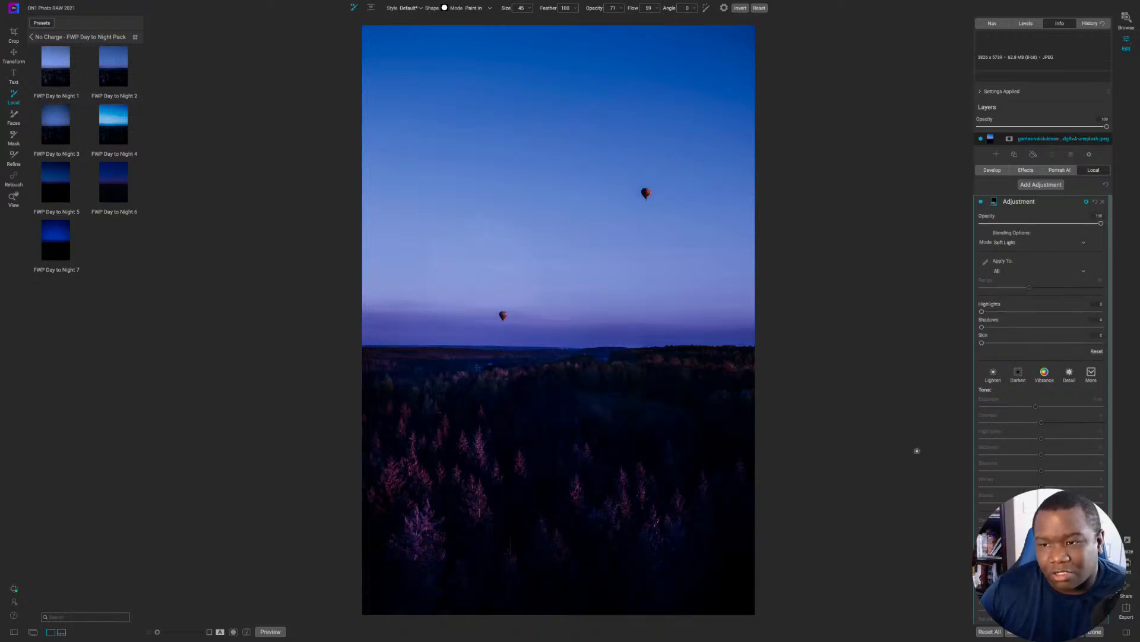
{"action": "left_click", "coordinate": [1049, 201]}
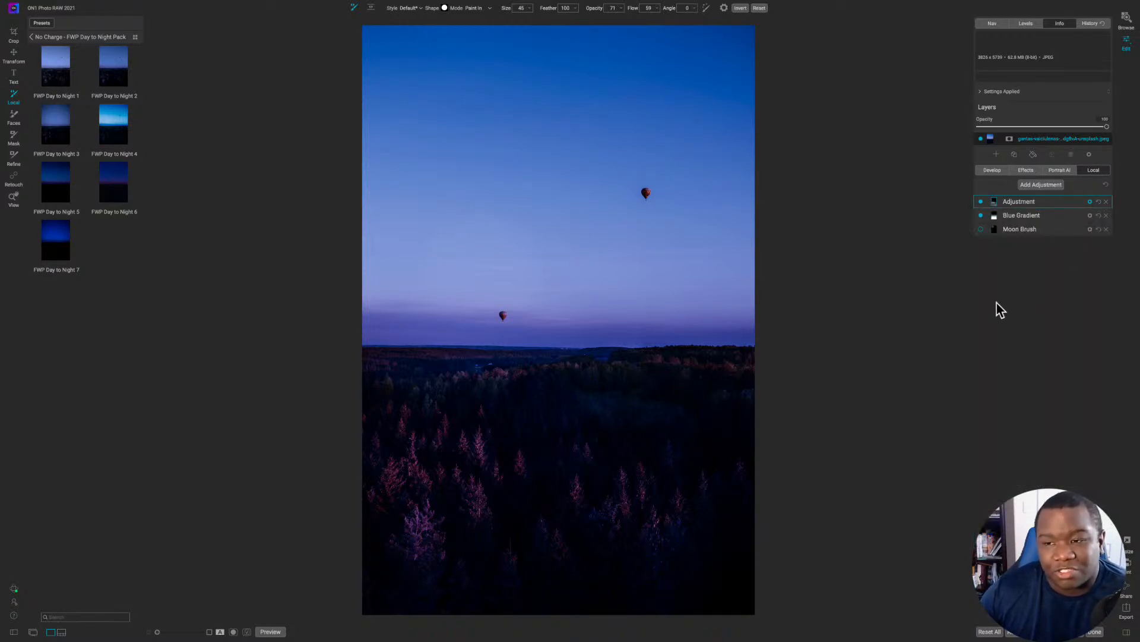
Step: Turn the Moon Brush local adjustment and the Textures rain filter back on
{"action": "left_click", "coordinate": [981, 229]}
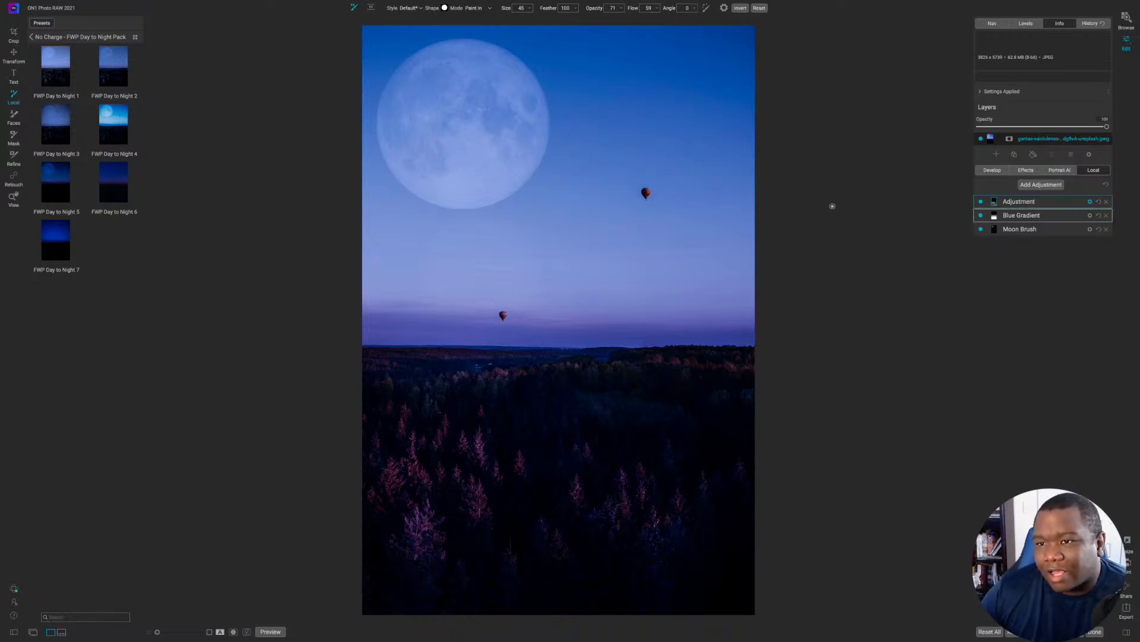
{"action": "left_click", "coordinate": [1033, 170]}
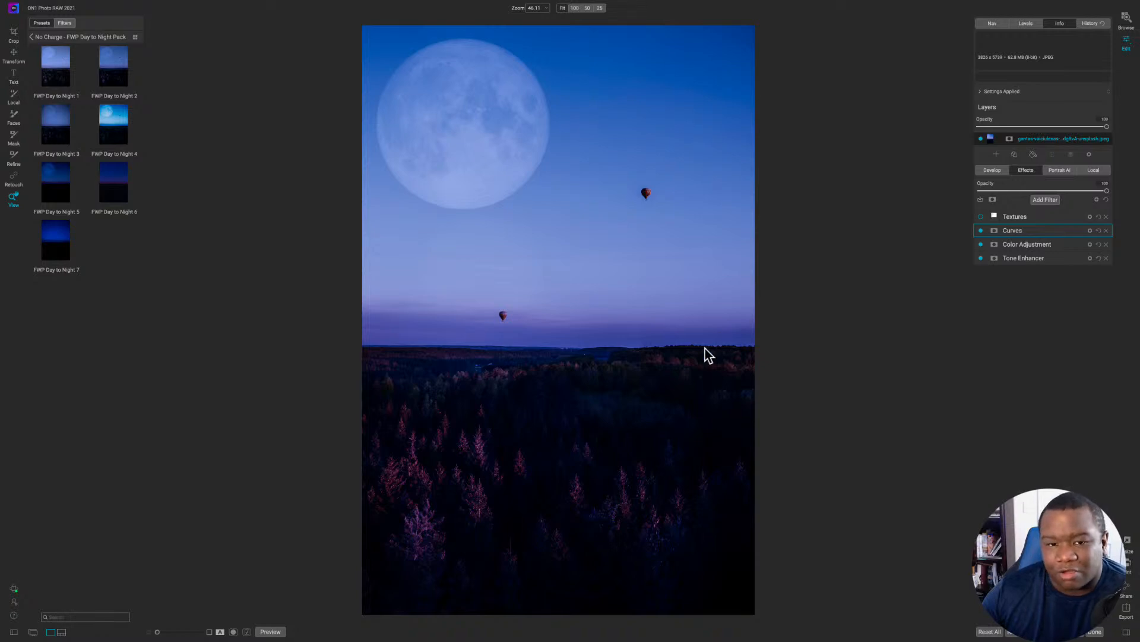
{"action": "left_click", "coordinate": [980, 217]}
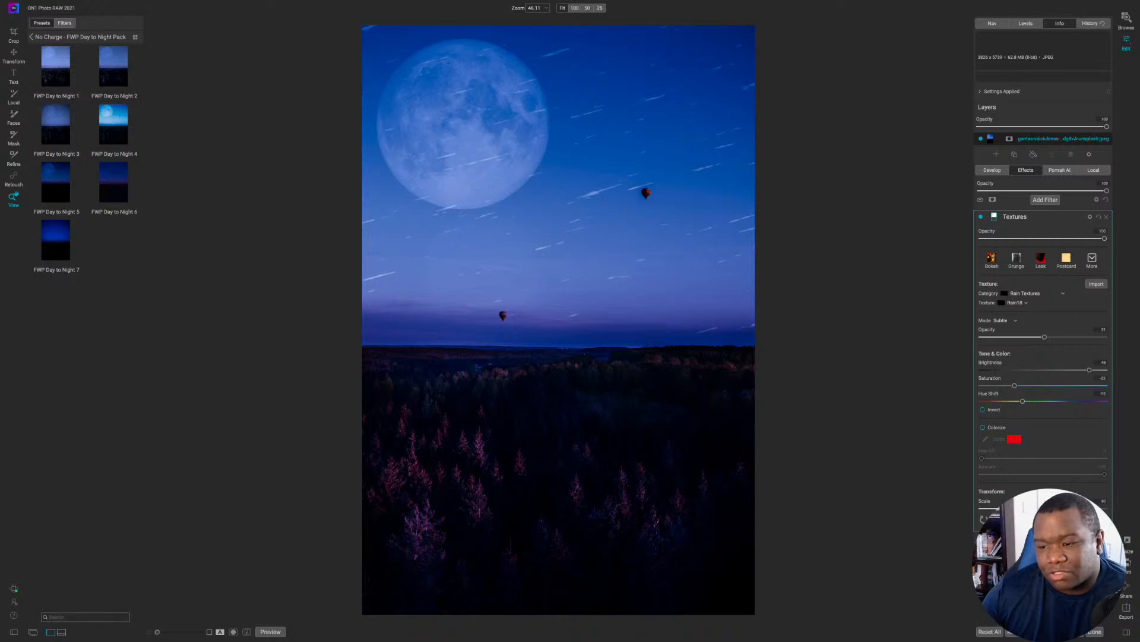
Step: Preview the rain texture at its smallest scale, restore the scale, and raise the texture's opacity slightly to about 55
{"action": "left_click_drag", "start_coordinate": [1094, 508], "coordinate": [937, 520]}
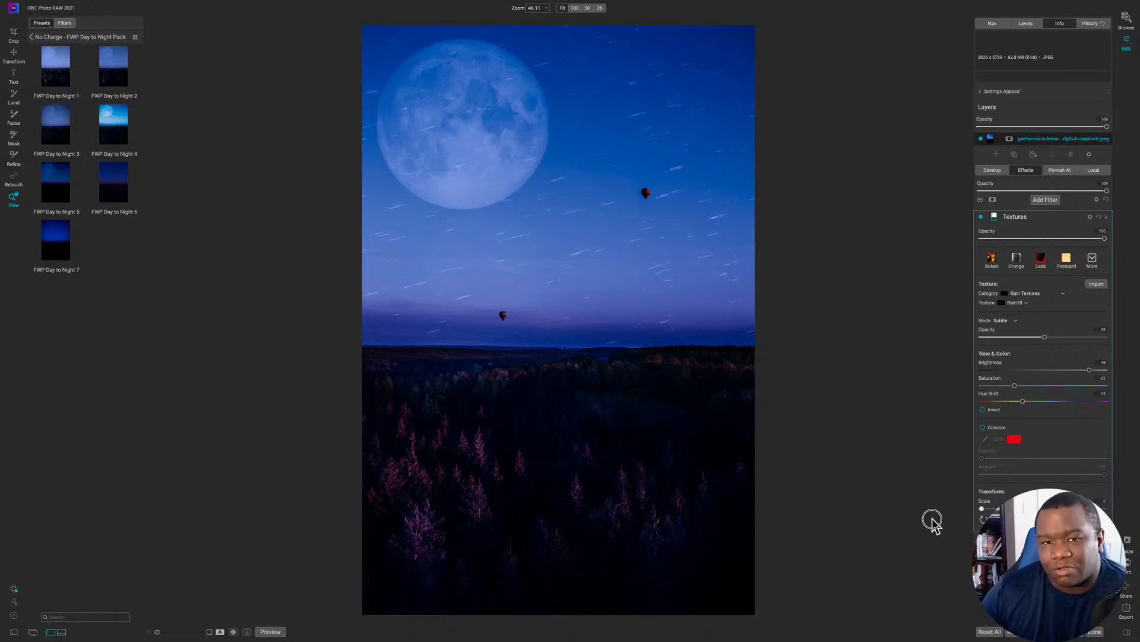
{"action": "left_click_drag", "start_coordinate": [933, 522], "coordinate": [1092, 509]}
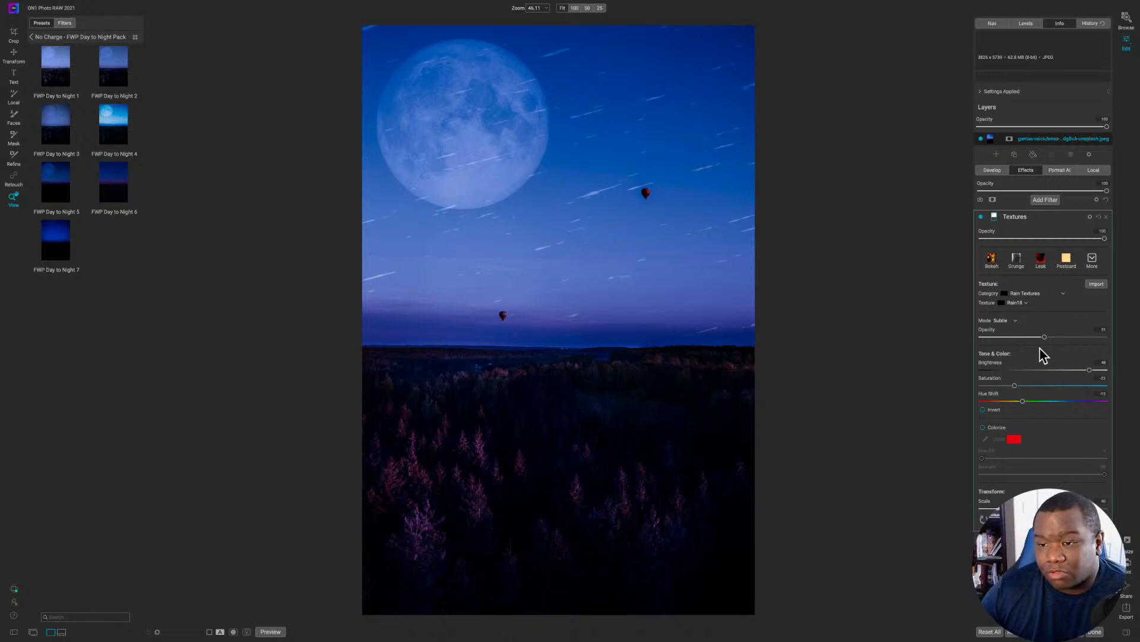
{"action": "mouse_move", "coordinate": [1043, 338]}
{"action": "left_mouse_down"}
{"action": "mouse_move", "coordinate": [1019, 344]}
{"action": "mouse_move", "coordinate": [1057, 344]}
{"action": "mouse_move", "coordinate": [947, 348]}
{"action": "mouse_move", "coordinate": [1028, 339]}
{"action": "mouse_move", "coordinate": [1094, 348]}
{"action": "mouse_move", "coordinate": [1046, 356]}
{"action": "left_mouse_up"}
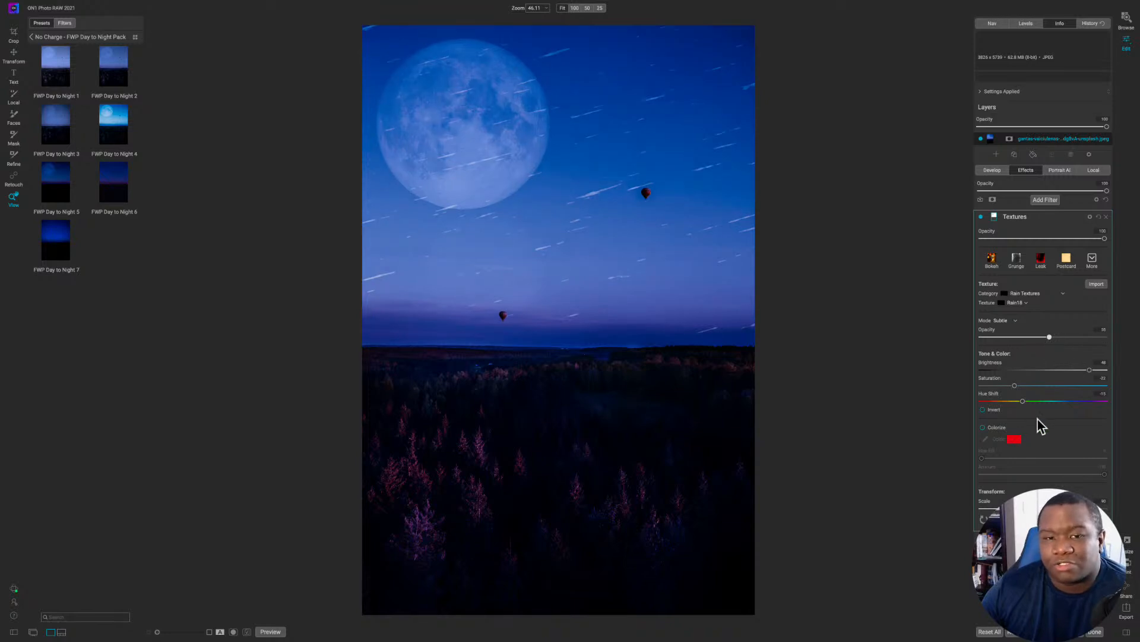
{"action": "left_click", "coordinate": [1041, 220]}
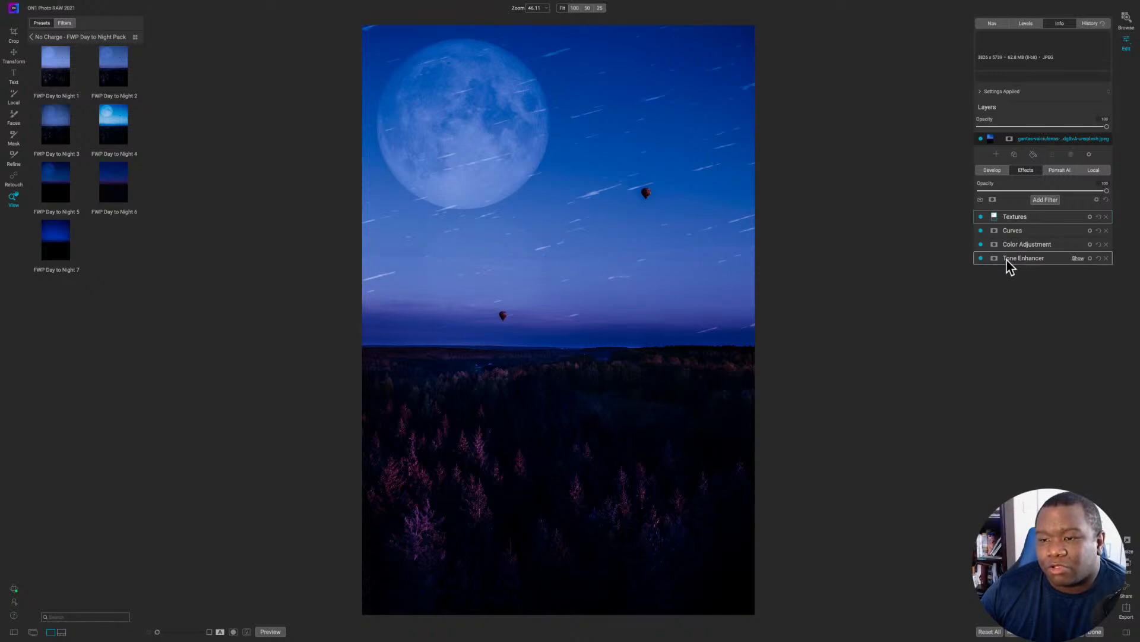
Step: Raise the Tone Enhancer filter's Compression to about 70 and compare the balloon photo with its original
{"action": "left_click", "coordinate": [1020, 259]}
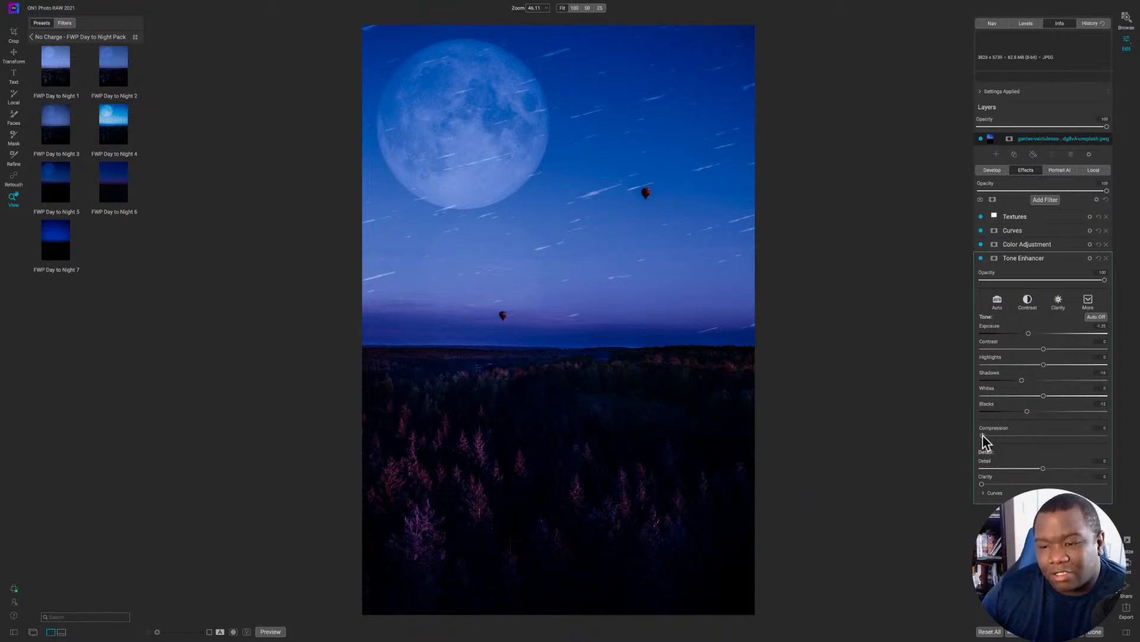
{"action": "left_click_drag", "start_coordinate": [982, 436], "coordinate": [1070, 442]}
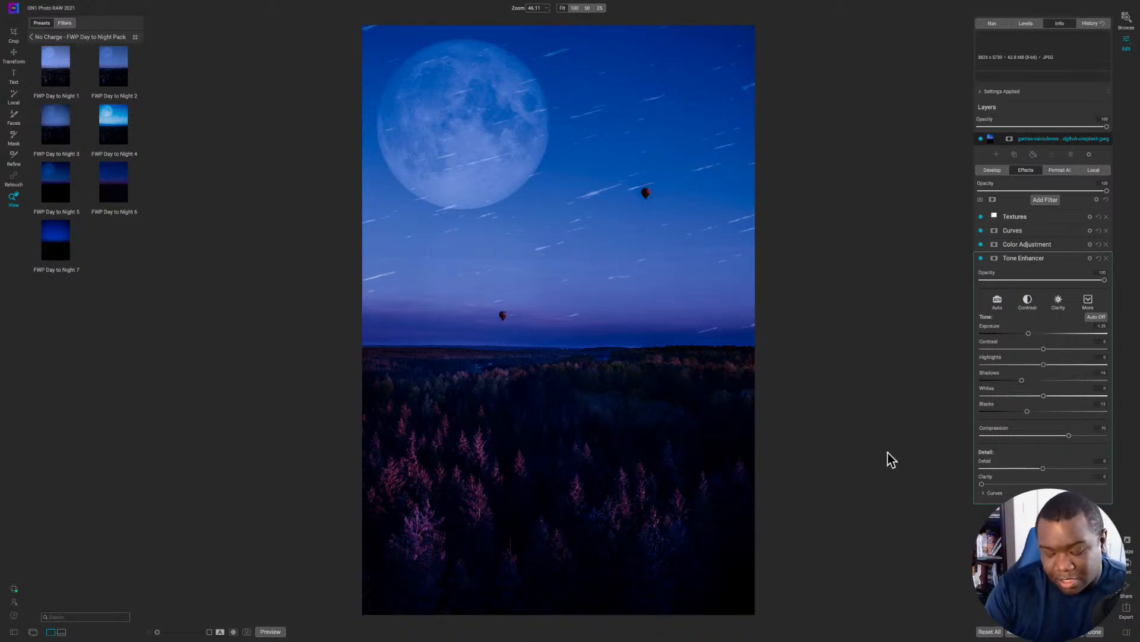
{"action": "key", "text": "backslash"}
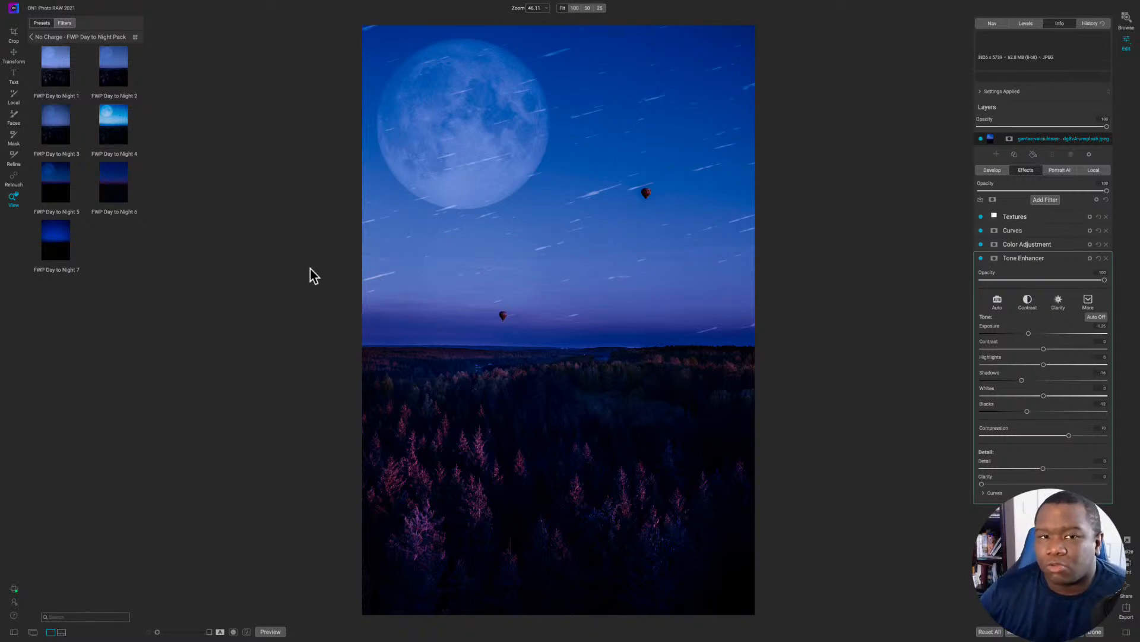
Step: Review enlarged previews of the FWP Day to Night presets on the balloon photo and return to the edit
{"action": "left_click", "coordinate": [135, 39]}
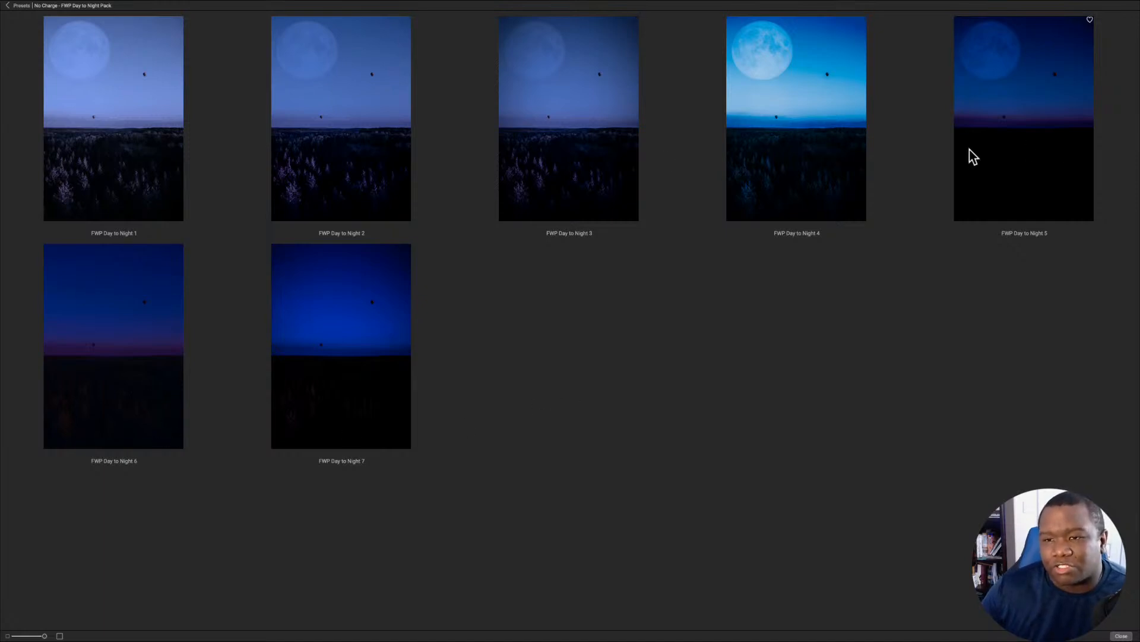
{"action": "left_click", "coordinate": [19, 6]}
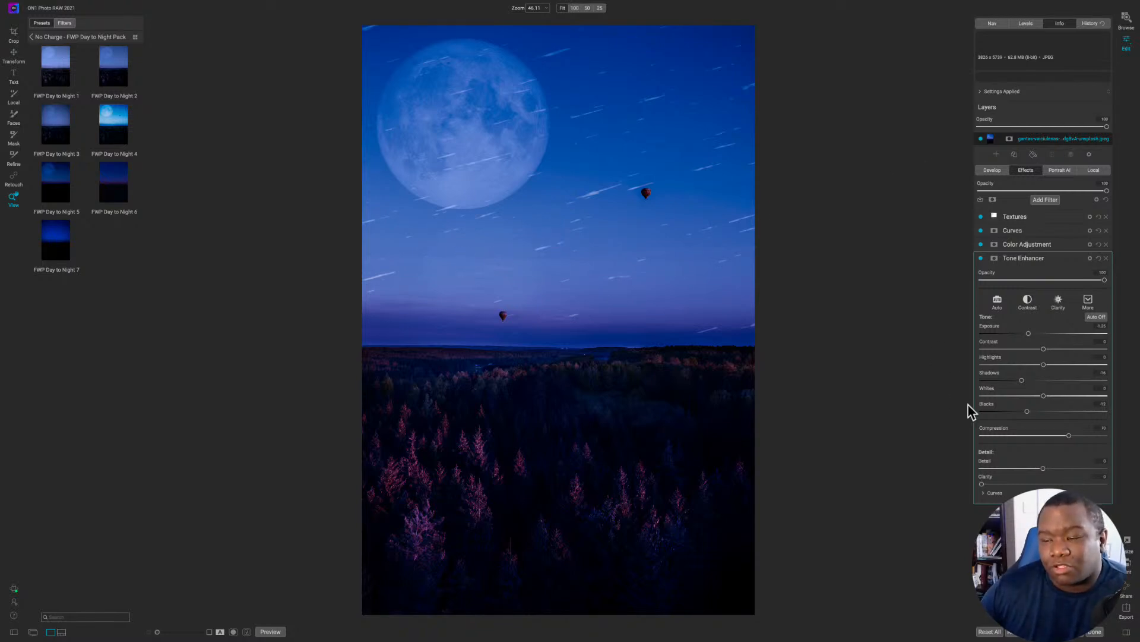
Step: Open the blue night version of the waterfall photo for editing and compare it with its original
{"action": "left_click", "coordinate": [1127, 25]}
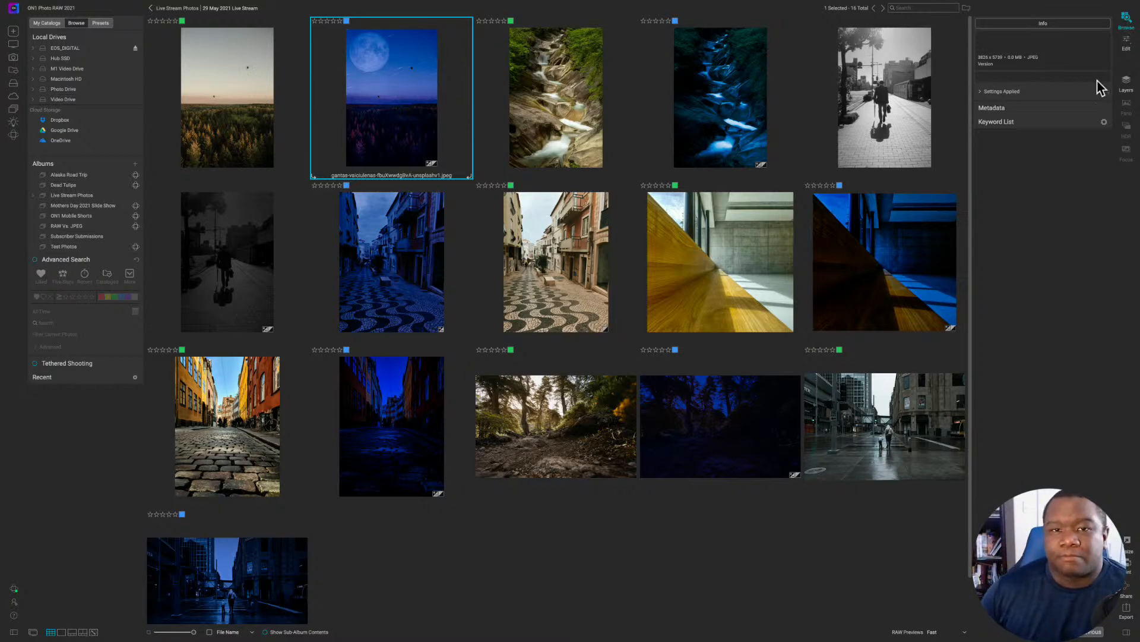
{"action": "left_click", "coordinate": [728, 119]}
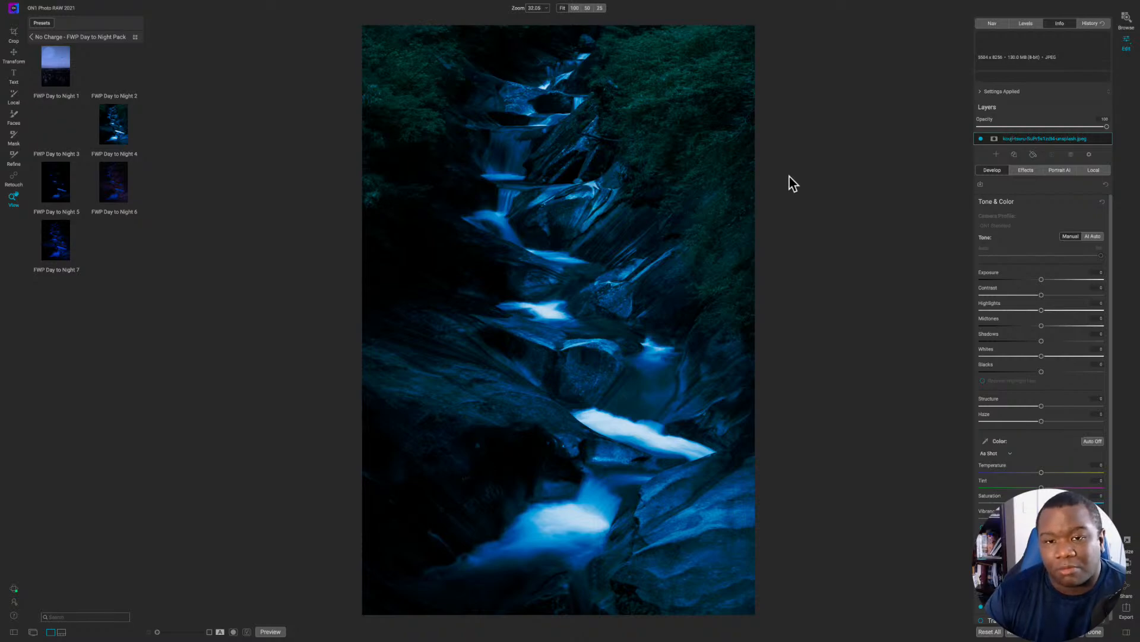
{"action": "key", "text": "backslash"}
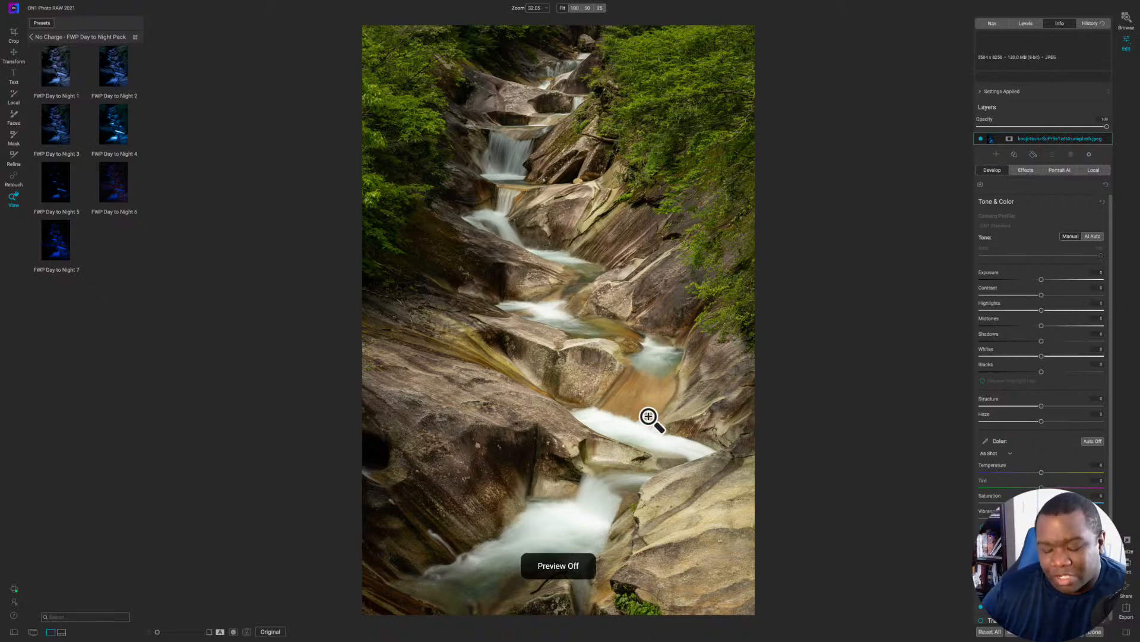
{"action": "key", "text": "backslash"}
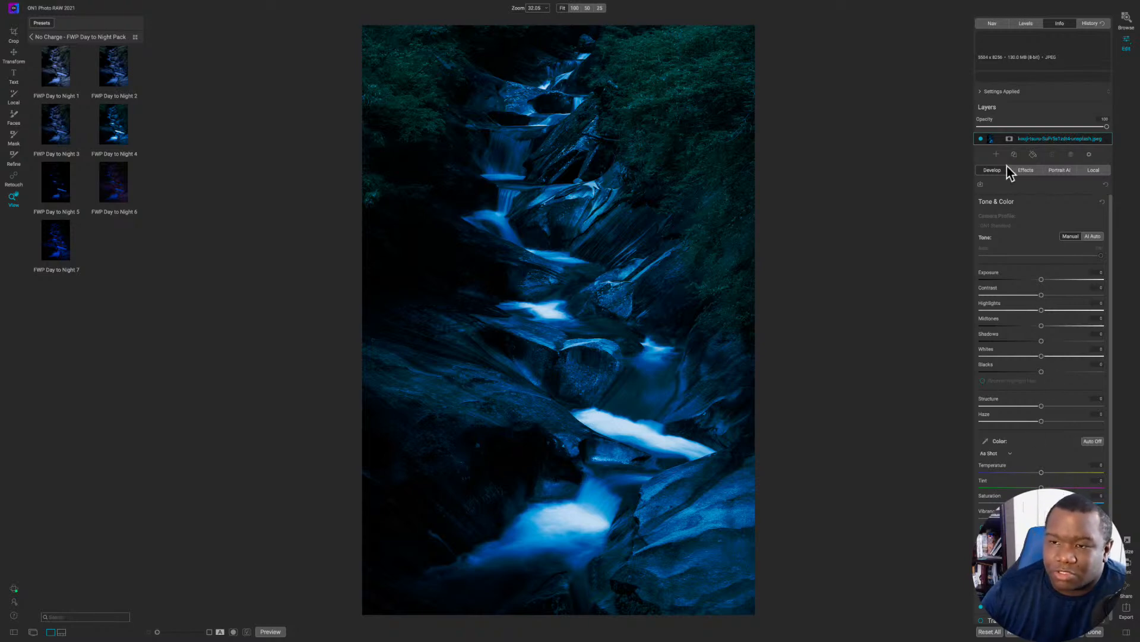
Step: Turn off the waterfall photo's Tone Enhancer, Photo Filter and Split Tone effects
{"action": "left_click", "coordinate": [1025, 171]}
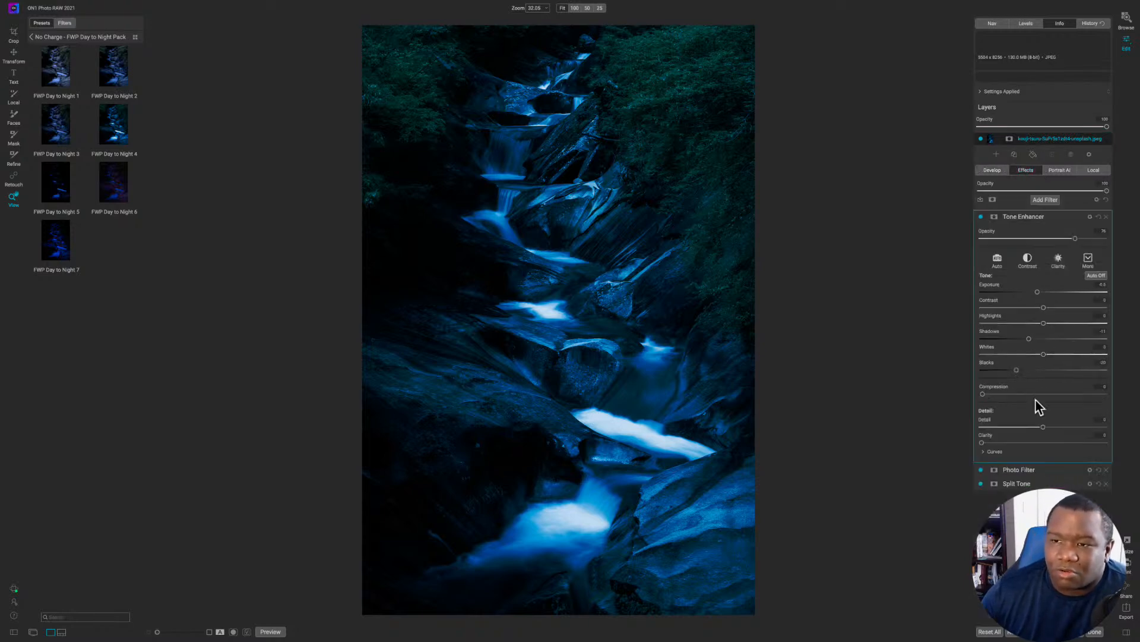
{"action": "left_click", "coordinate": [981, 216]}
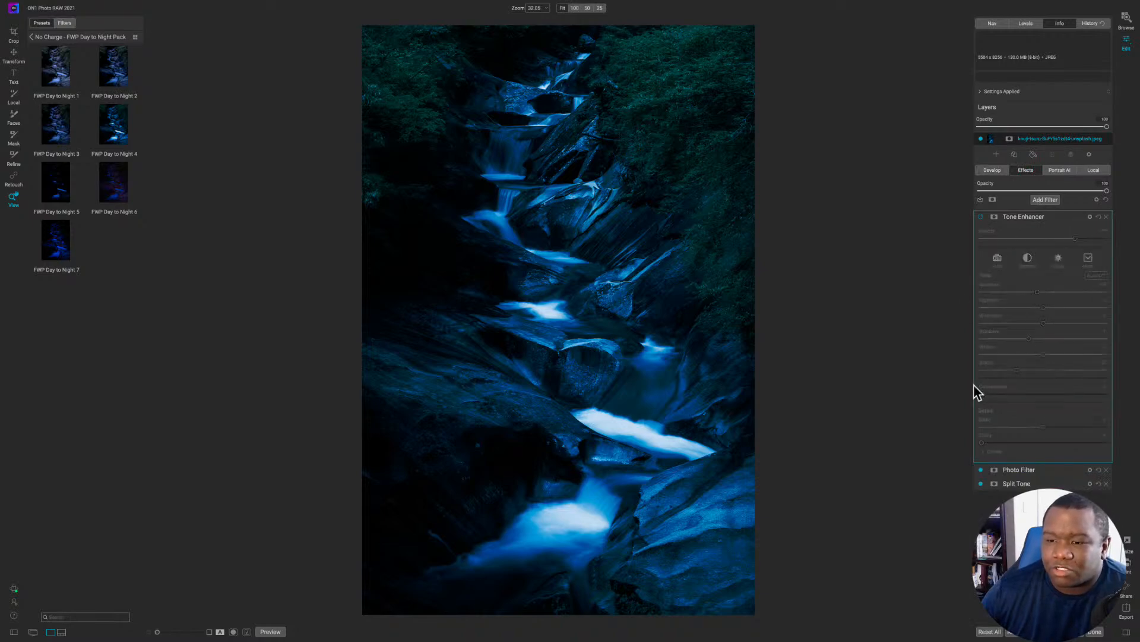
{"action": "left_click", "coordinate": [981, 469]}
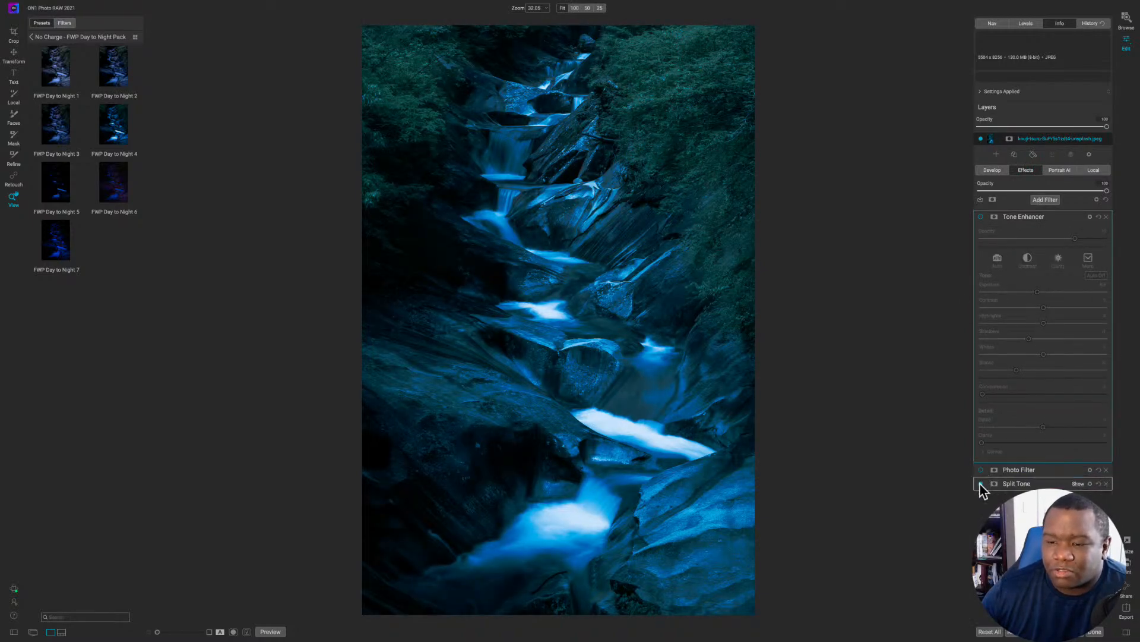
{"action": "left_click", "coordinate": [981, 484]}
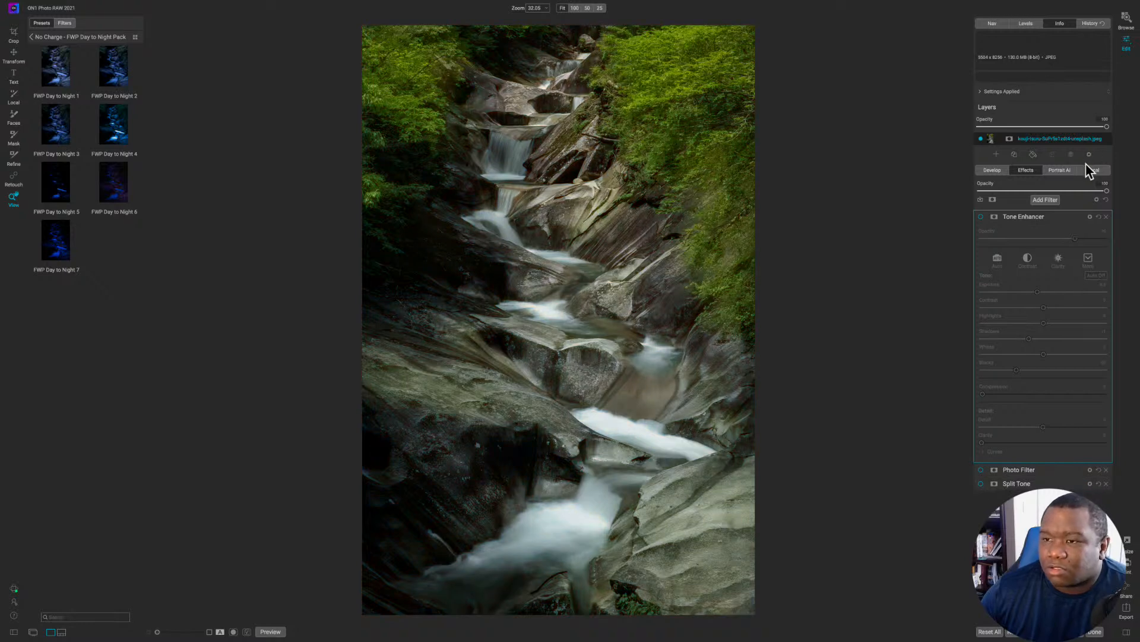
Step: Turn off the waterfall photo's local adjustments, including Moon Light Glow, and collapse the Tone Enhancer filter in the effects stack
{"action": "left_click", "coordinate": [1090, 171]}
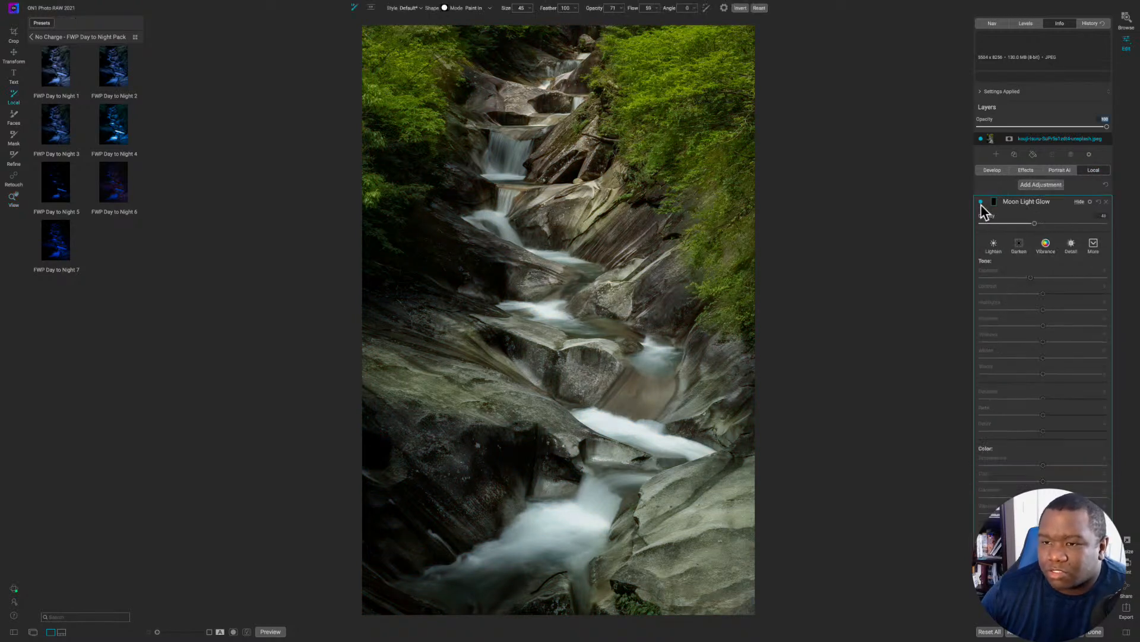
{"action": "left_click", "coordinate": [981, 202]}
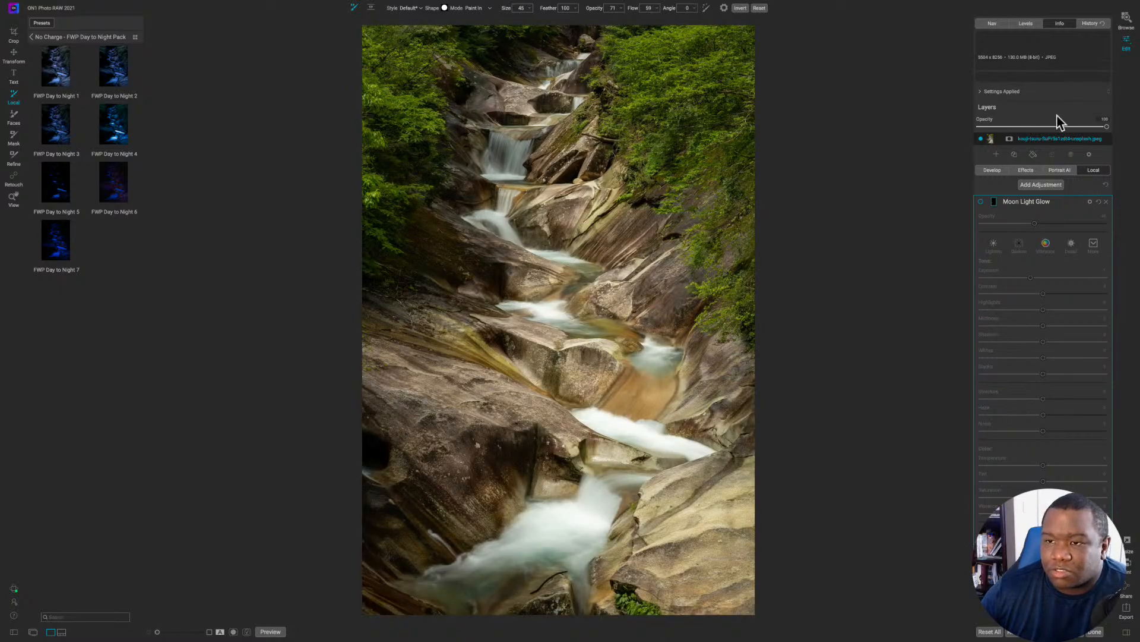
{"action": "left_click", "coordinate": [1026, 169]}
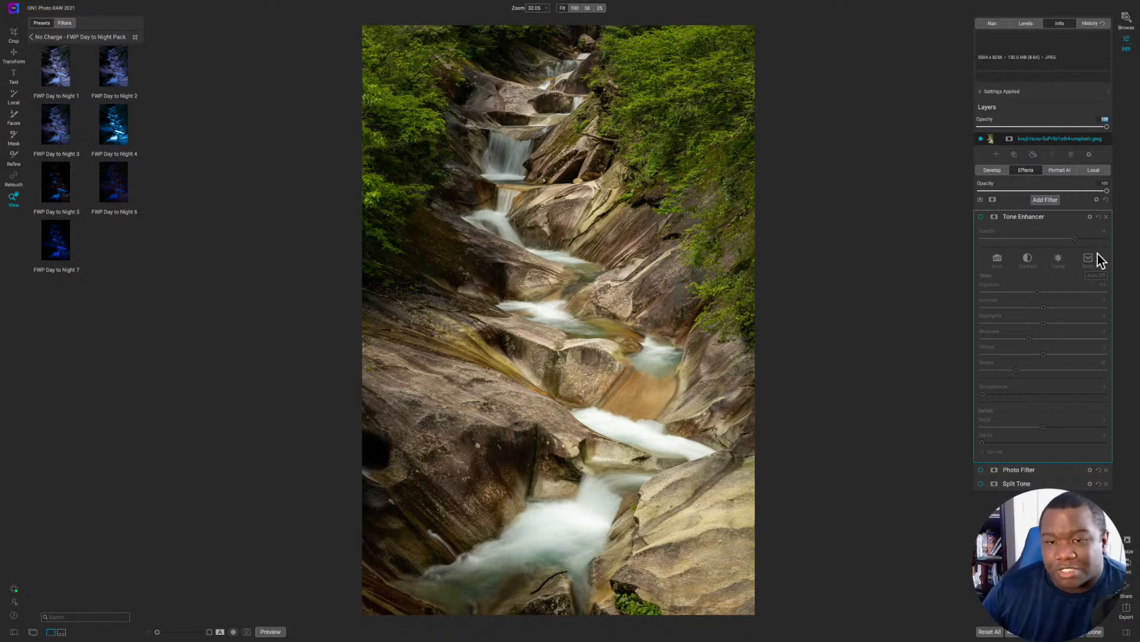
{"action": "left_click", "coordinate": [1021, 216]}
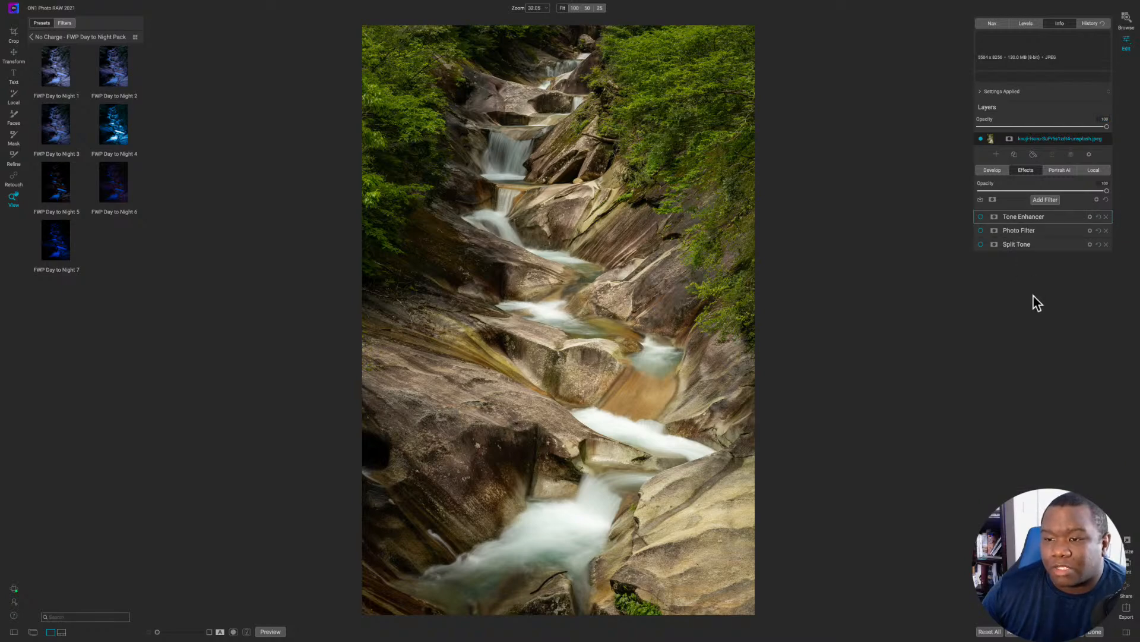
Step: Turn on Split Tone, test its highlights Amount and Balance at 100, and settle them at about 82 and 74
{"action": "left_click", "coordinate": [981, 244]}
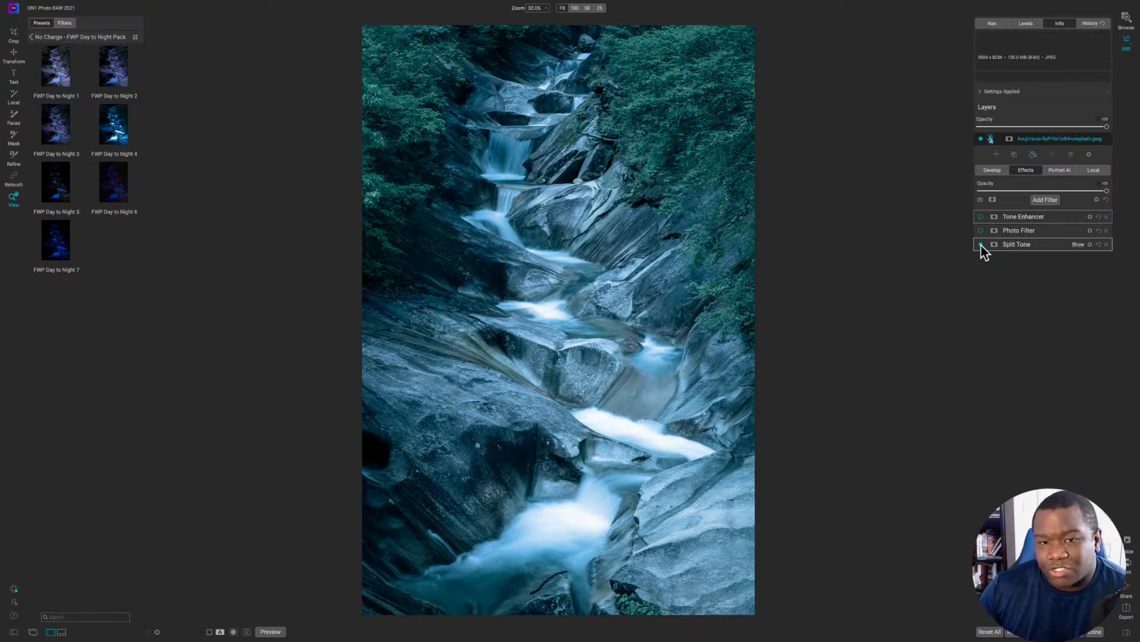
{"action": "left_click", "coordinate": [1016, 246]}
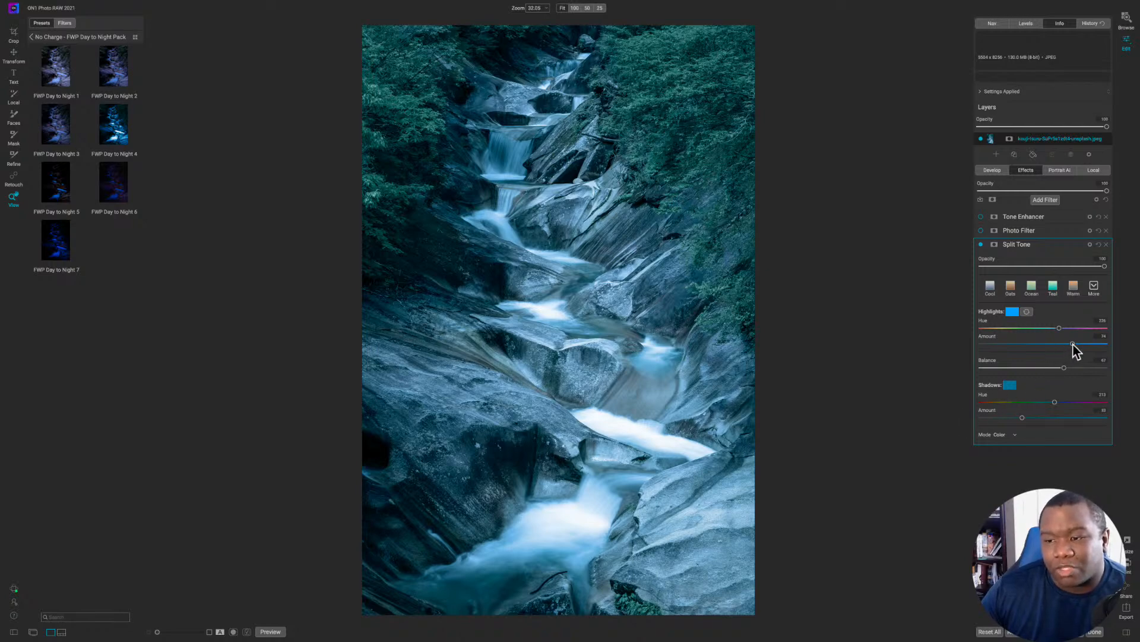
{"action": "left_click_drag", "start_coordinate": [1073, 343], "coordinate": [1113, 341]}
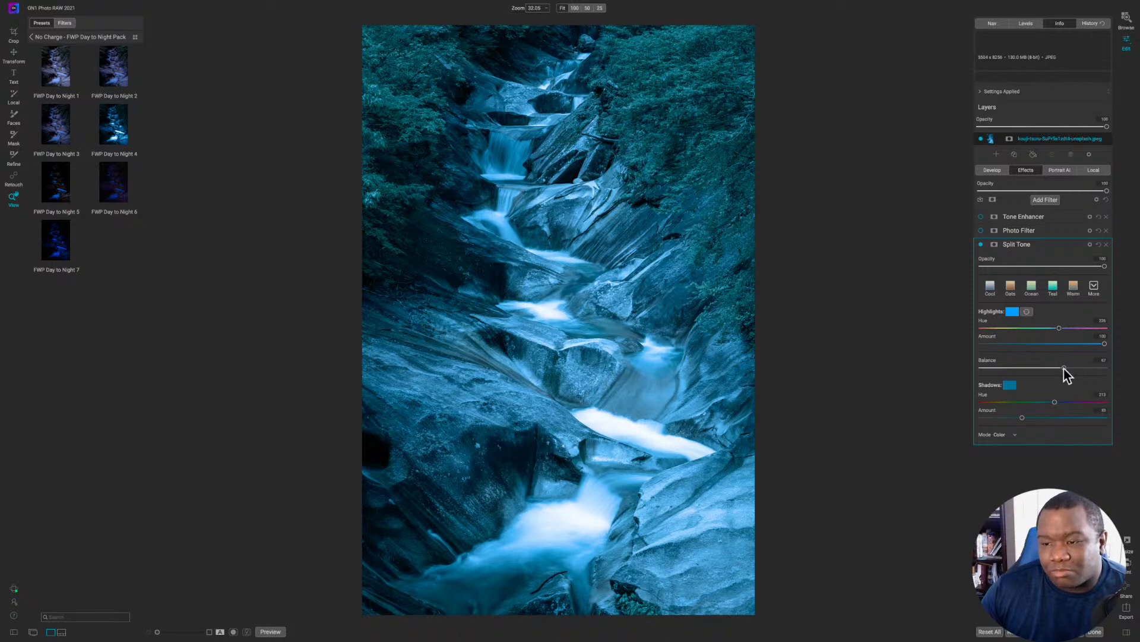
{"action": "left_click_drag", "start_coordinate": [1064, 368], "coordinate": [1127, 369]}
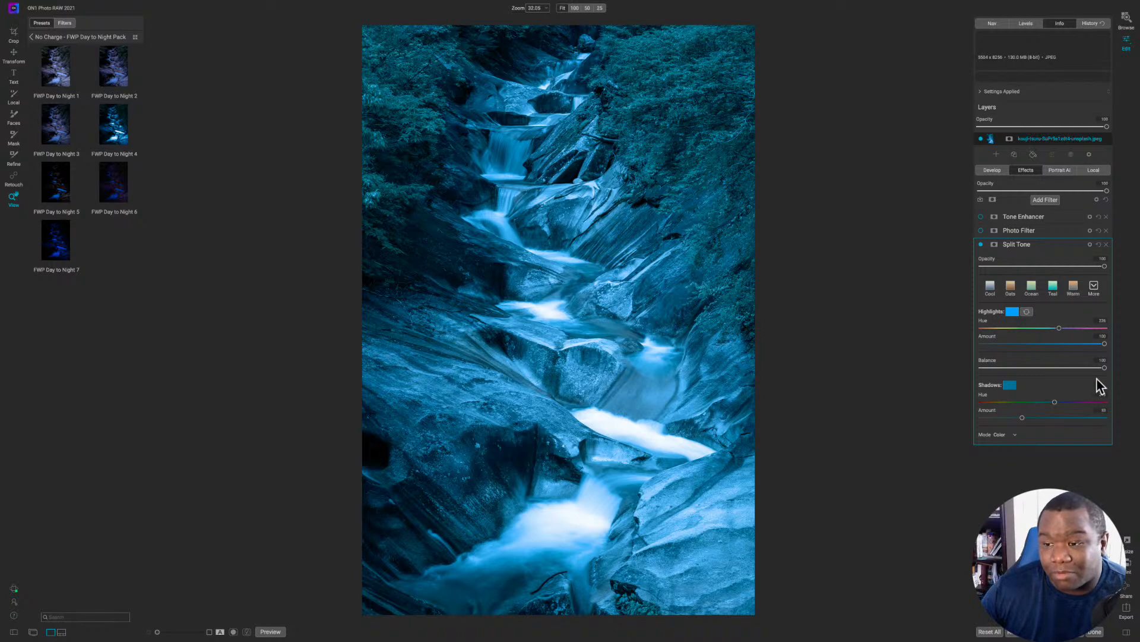
{"action": "left_click_drag", "start_coordinate": [1104, 368], "coordinate": [1082, 348]}
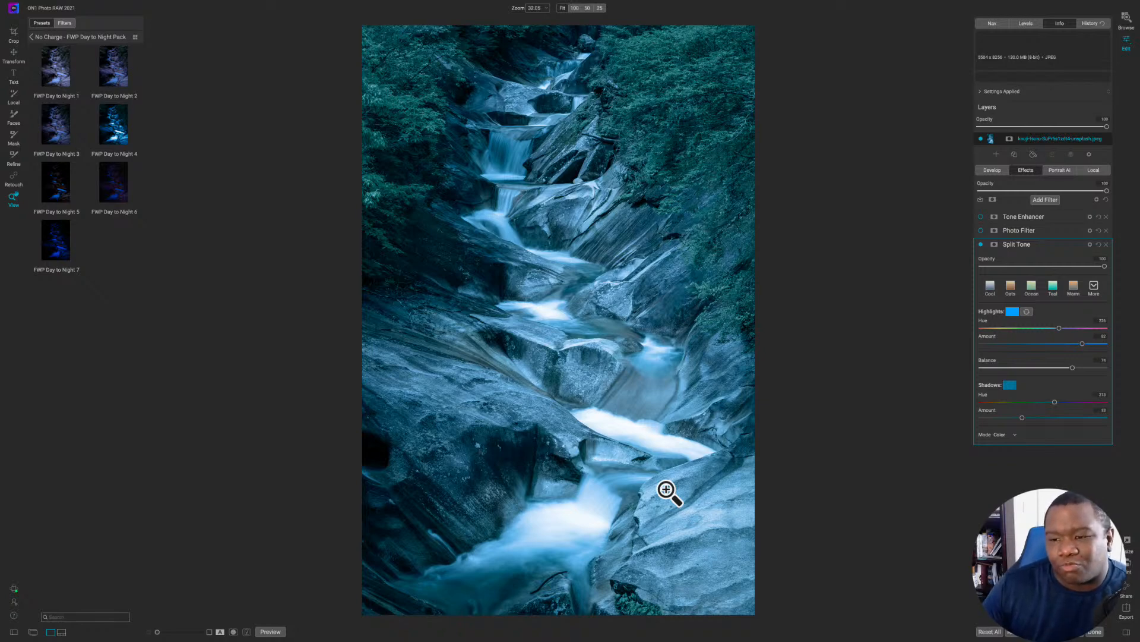
Step: Raise the Split Tone shadows Amount to about 39 and collapse the filter
{"action": "left_click", "coordinate": [1022, 419]}
{"action": "mouse_move", "coordinate": [1023, 420]}
{"action": "left_mouse_down"}
{"action": "mouse_move", "coordinate": [1101, 421]}
{"action": "mouse_move", "coordinate": [1030, 420]}
{"action": "left_mouse_up"}
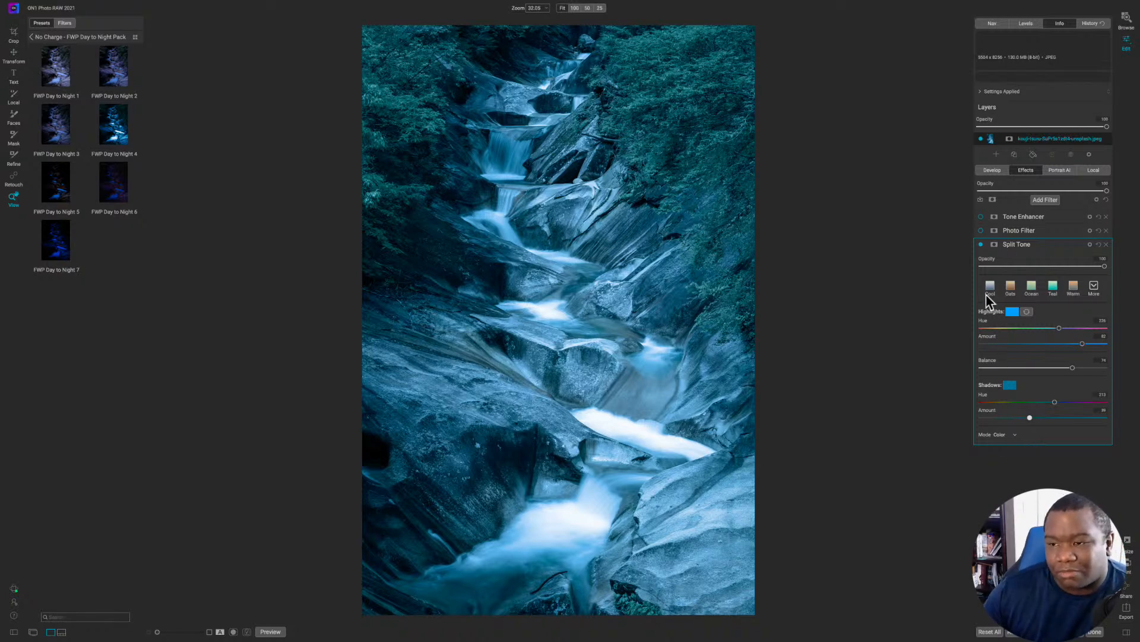
{"action": "left_click", "coordinate": [1043, 244]}
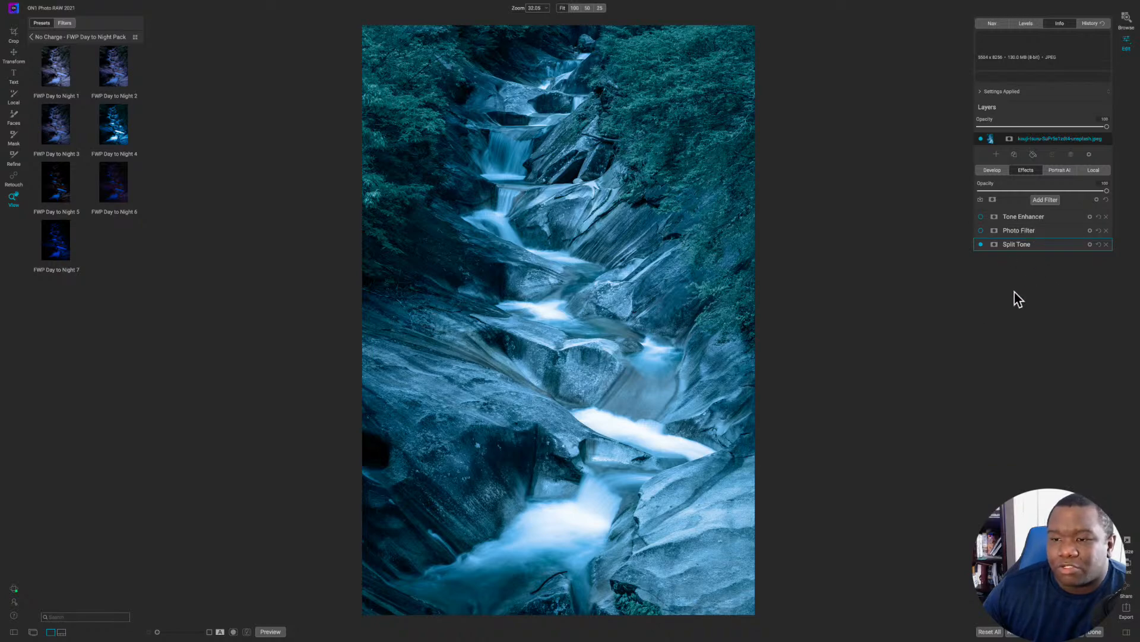
Step: Turn on the blue Photo Filter, test its Opacity at 100, and bring it back to about 30
{"action": "left_click", "coordinate": [993, 230]}
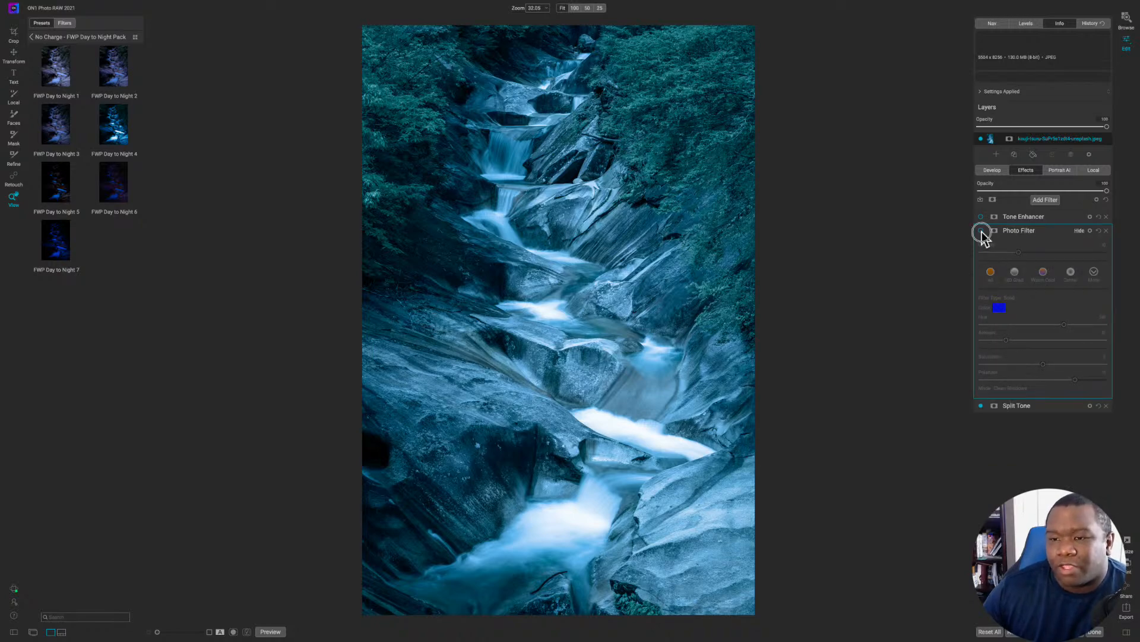
{"action": "left_click", "coordinate": [981, 232]}
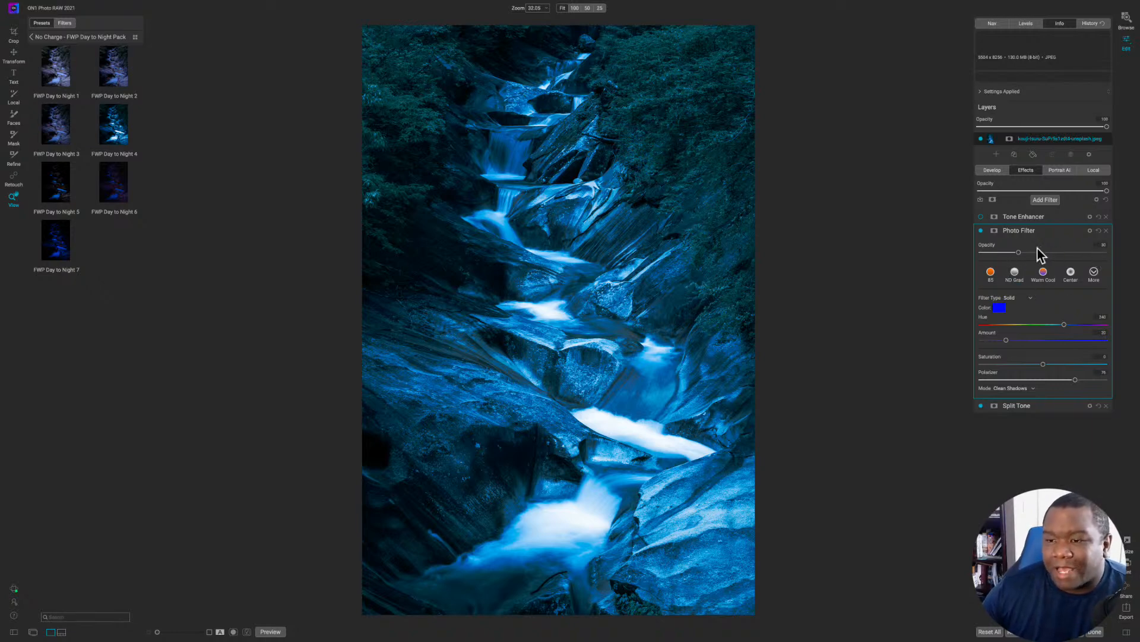
{"action": "left_click_drag", "start_coordinate": [1019, 252], "coordinate": [1125, 256]}
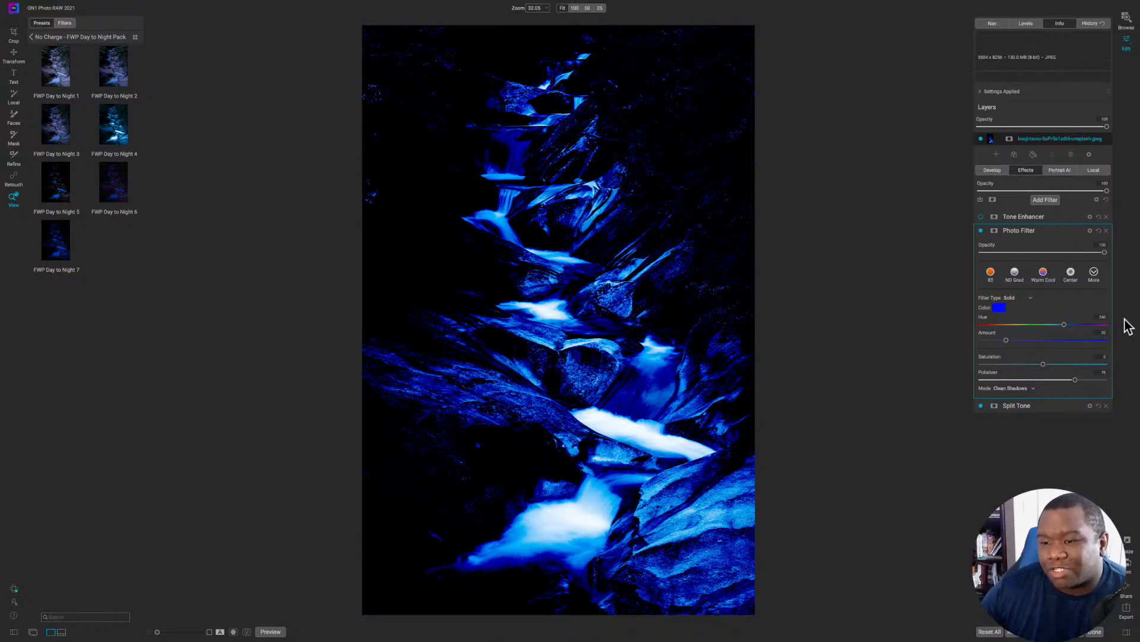
{"action": "left_click_drag", "start_coordinate": [1105, 254], "coordinate": [1013, 261]}
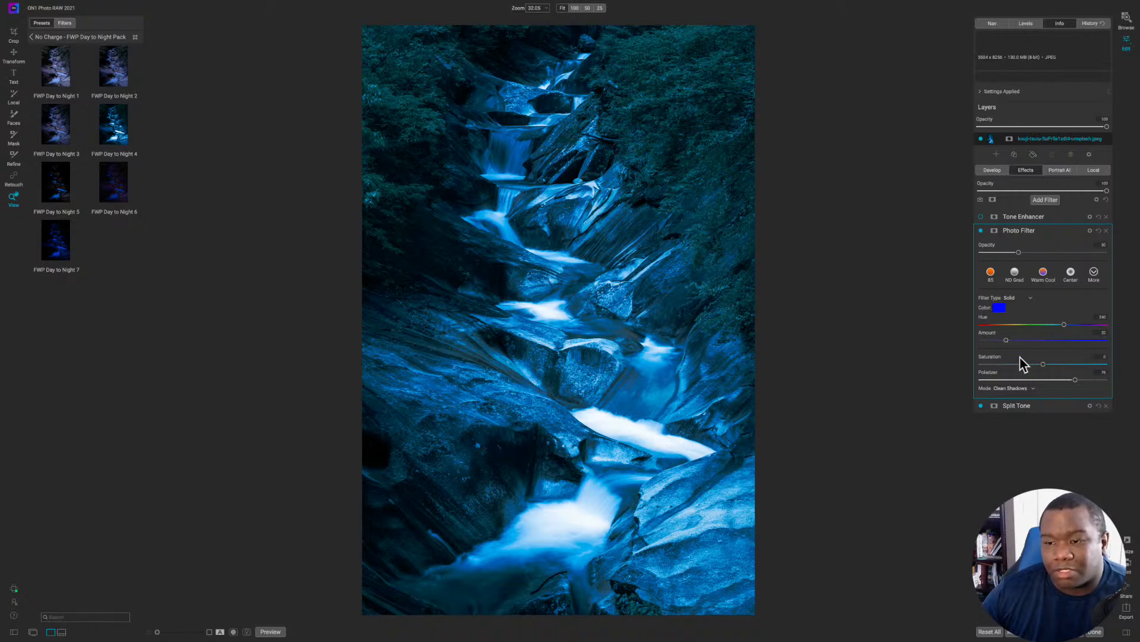
Step: Set the Photo Filter's Polarizer to about 77, keep Filter Type on Solid, and collapse the filter
{"action": "mouse_move", "coordinate": [1008, 342]}
{"action": "left_mouse_down"}
{"action": "mouse_move", "coordinate": [1105, 343]}
{"action": "mouse_move", "coordinate": [1008, 350]}
{"action": "left_mouse_up"}
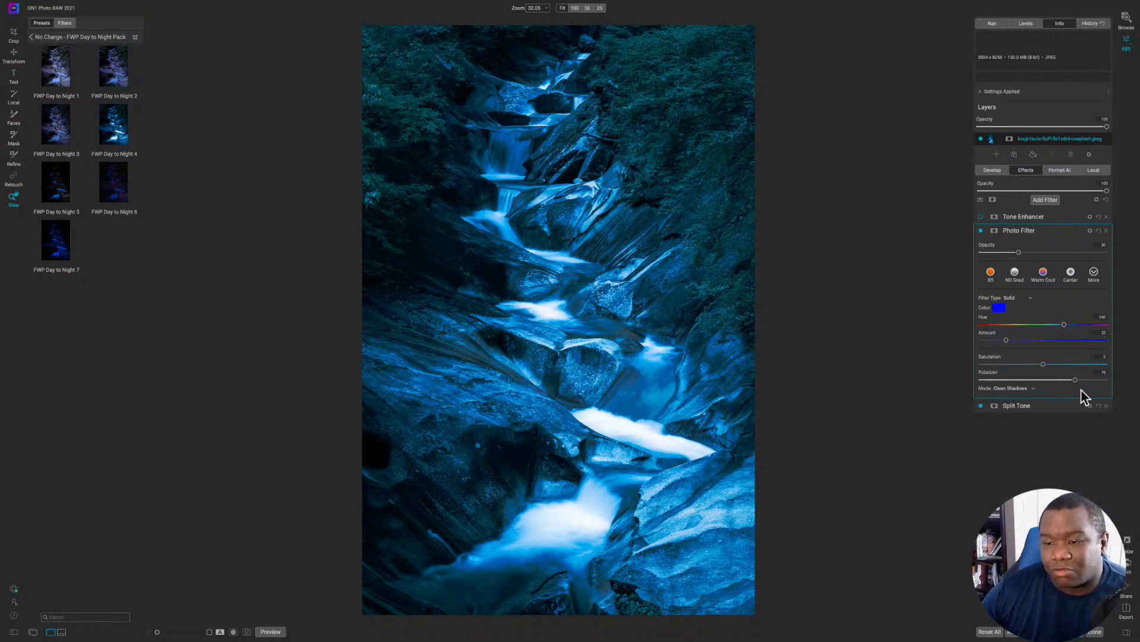
{"action": "mouse_move", "coordinate": [1077, 385]}
{"action": "left_mouse_down"}
{"action": "mouse_move", "coordinate": [929, 386]}
{"action": "mouse_move", "coordinate": [1133, 386]}
{"action": "mouse_move", "coordinate": [957, 386]}
{"action": "mouse_move", "coordinate": [1076, 386]}
{"action": "left_mouse_up"}
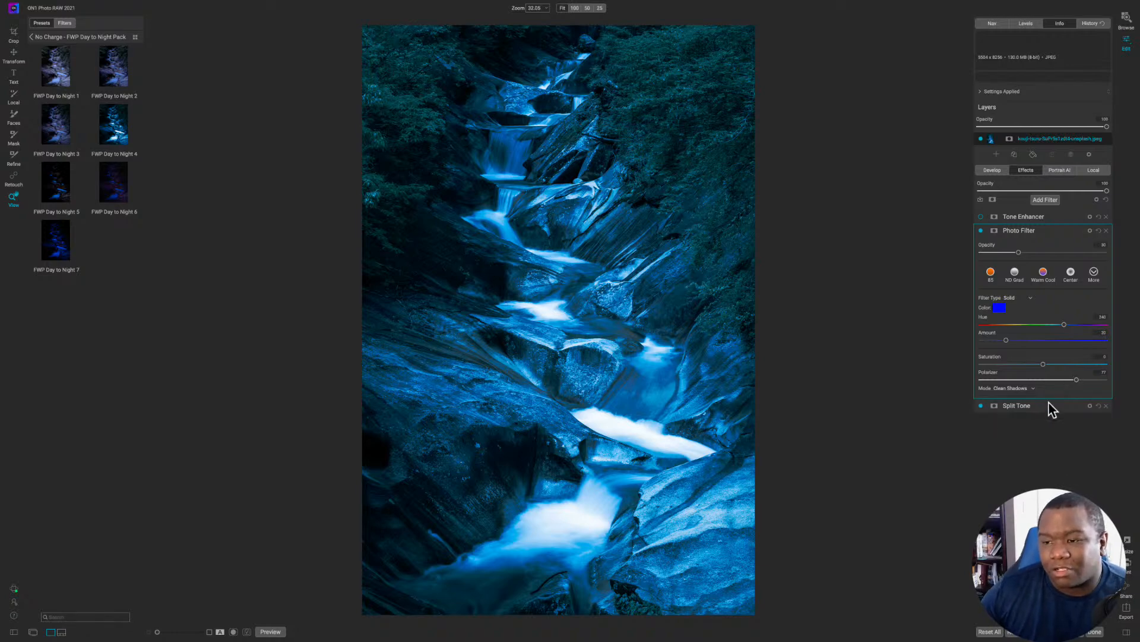
{"action": "left_click", "coordinate": [1016, 297]}
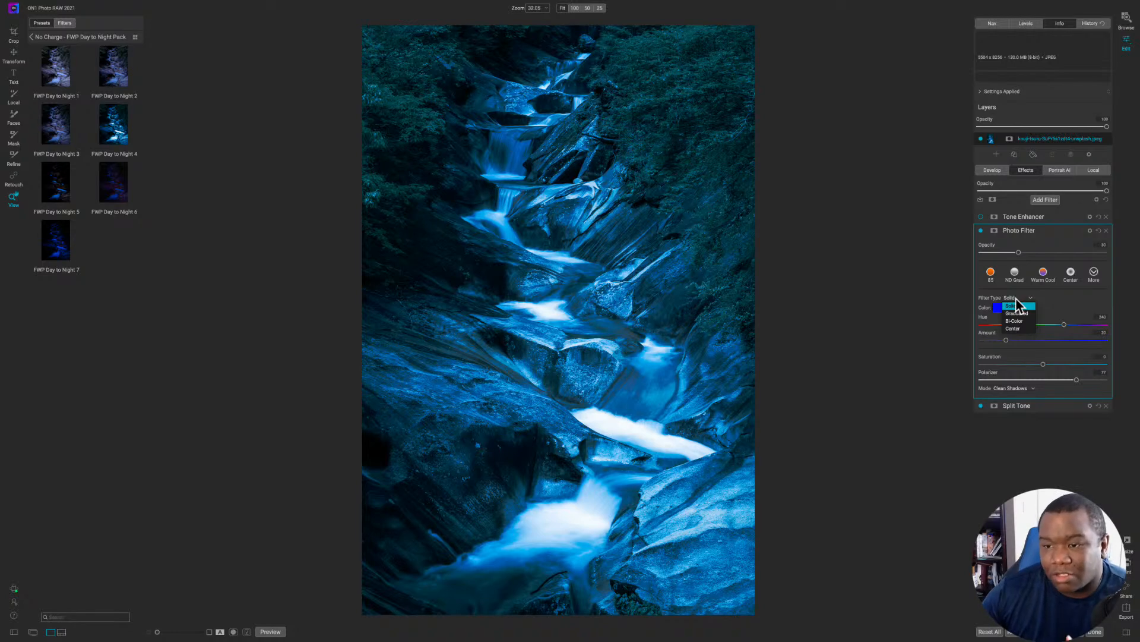
{"action": "left_click", "coordinate": [1018, 305]}
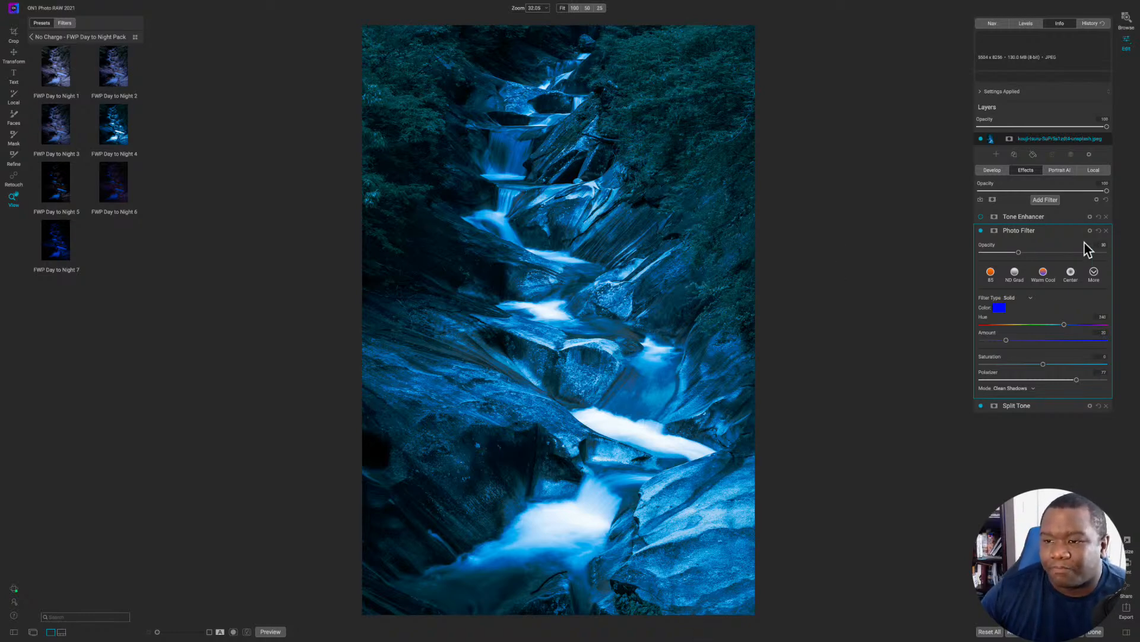
{"action": "left_click", "coordinate": [1025, 231]}
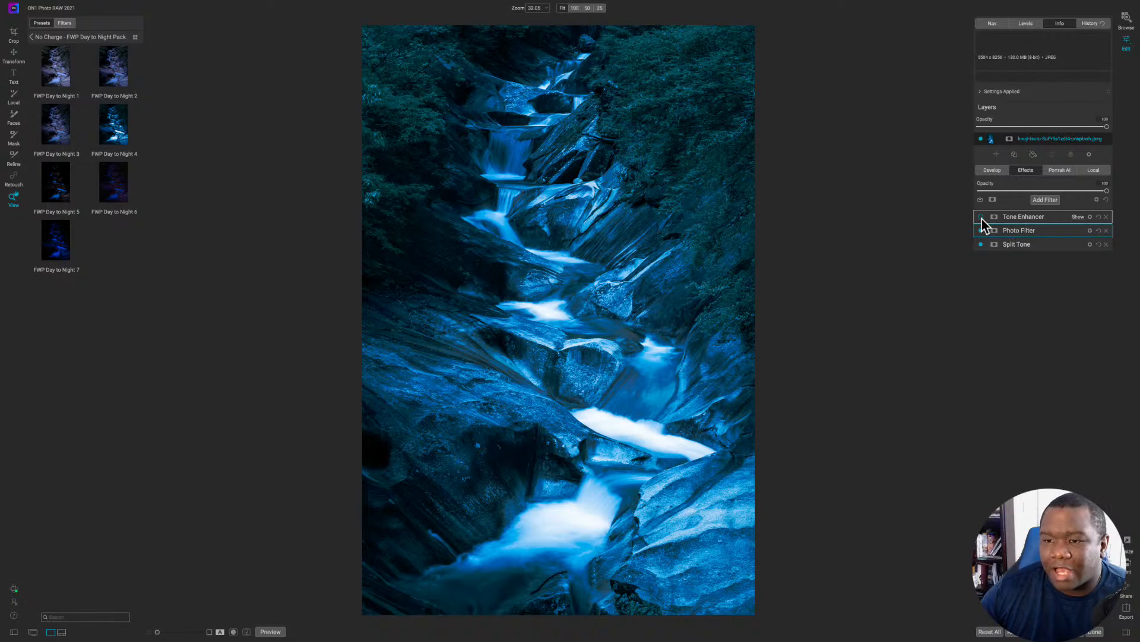
Step: Turn on the Tone Enhancer filter, keep its Compression near the minimum, and collapse the filter
{"action": "left_click", "coordinate": [980, 218]}
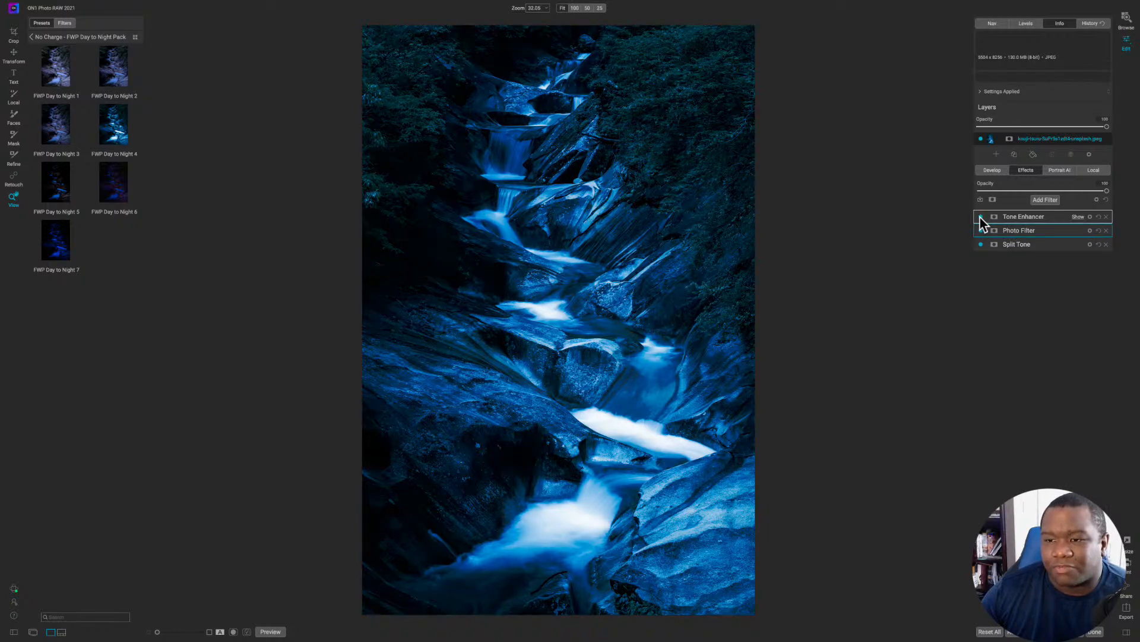
{"action": "left_click", "coordinate": [1052, 220]}
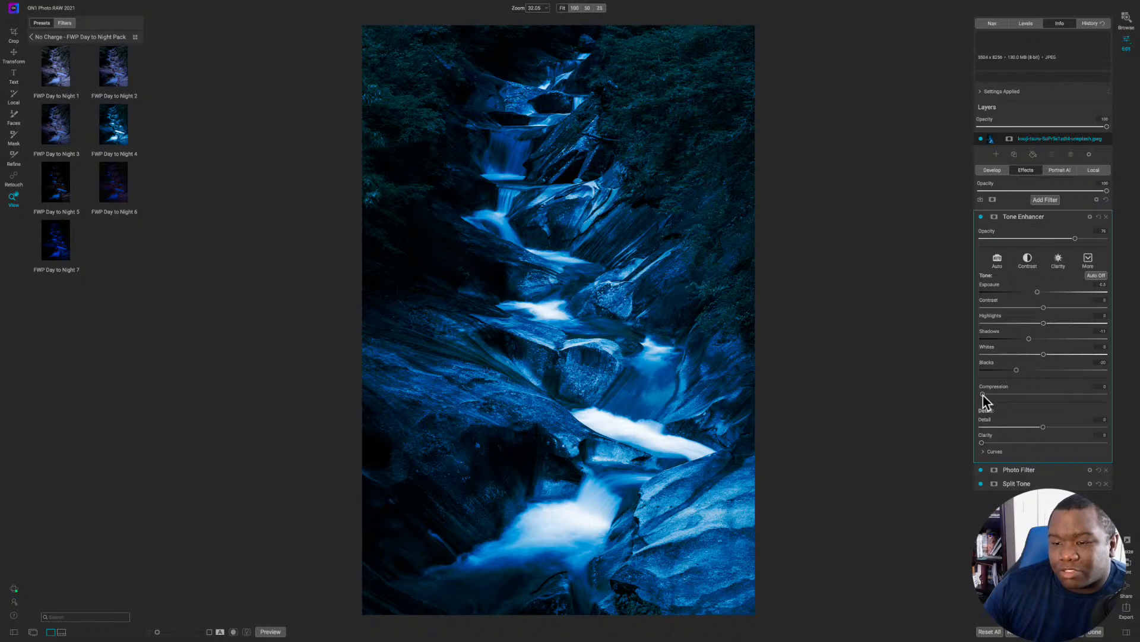
{"action": "mouse_move", "coordinate": [983, 395]}
{"action": "left_mouse_down"}
{"action": "mouse_move", "coordinate": [1139, 401]}
{"action": "mouse_move", "coordinate": [970, 405]}
{"action": "left_mouse_up"}
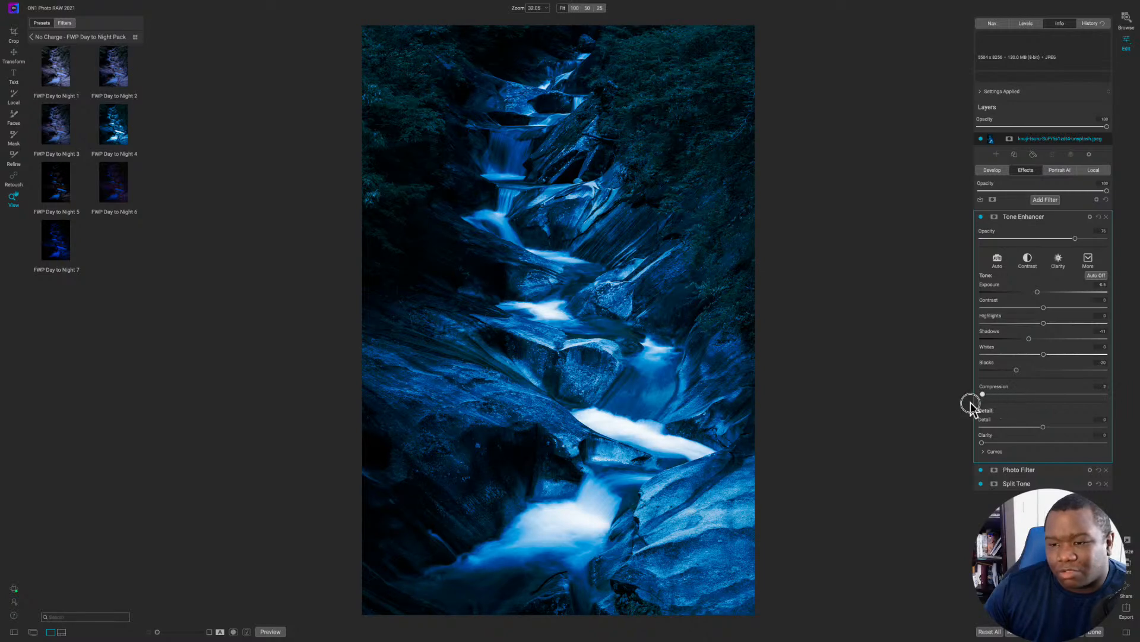
{"action": "left_click", "coordinate": [1023, 218]}
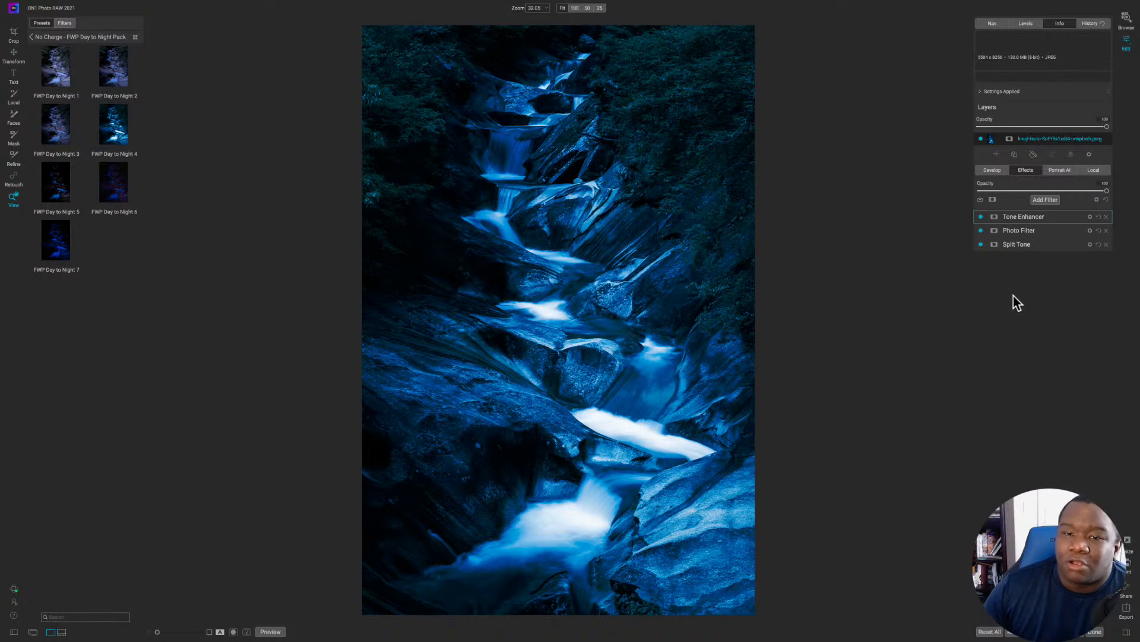
Step: Turn on the unnamed local Adjustment below Tree Glow and open its settings with the mask options
{"action": "left_click", "coordinate": [1093, 170]}
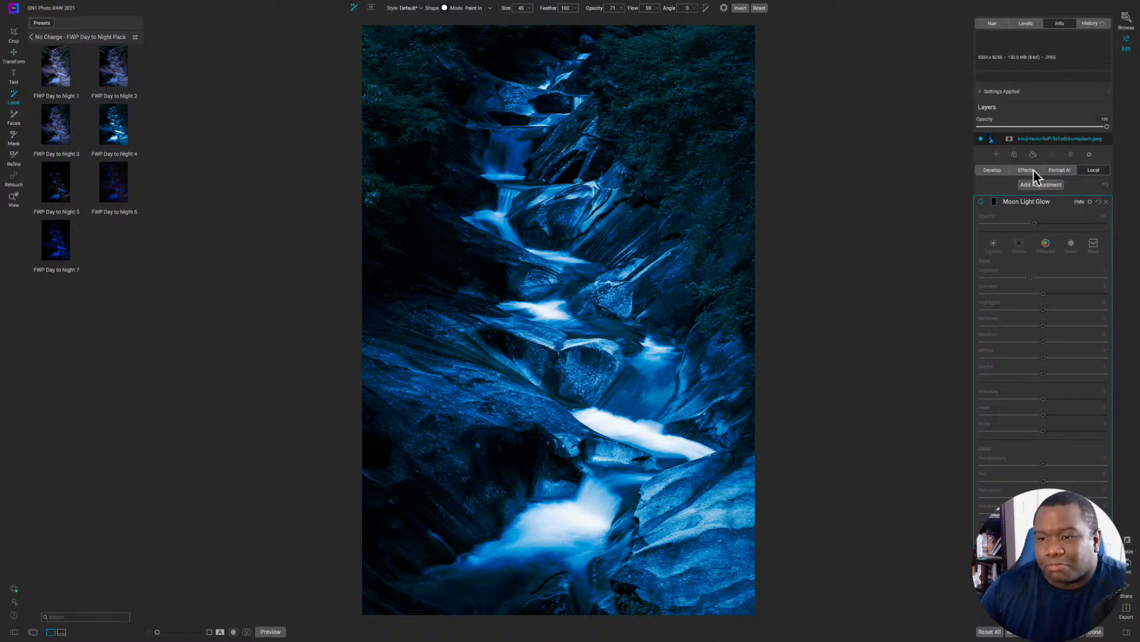
{"action": "left_click", "coordinate": [1035, 202]}
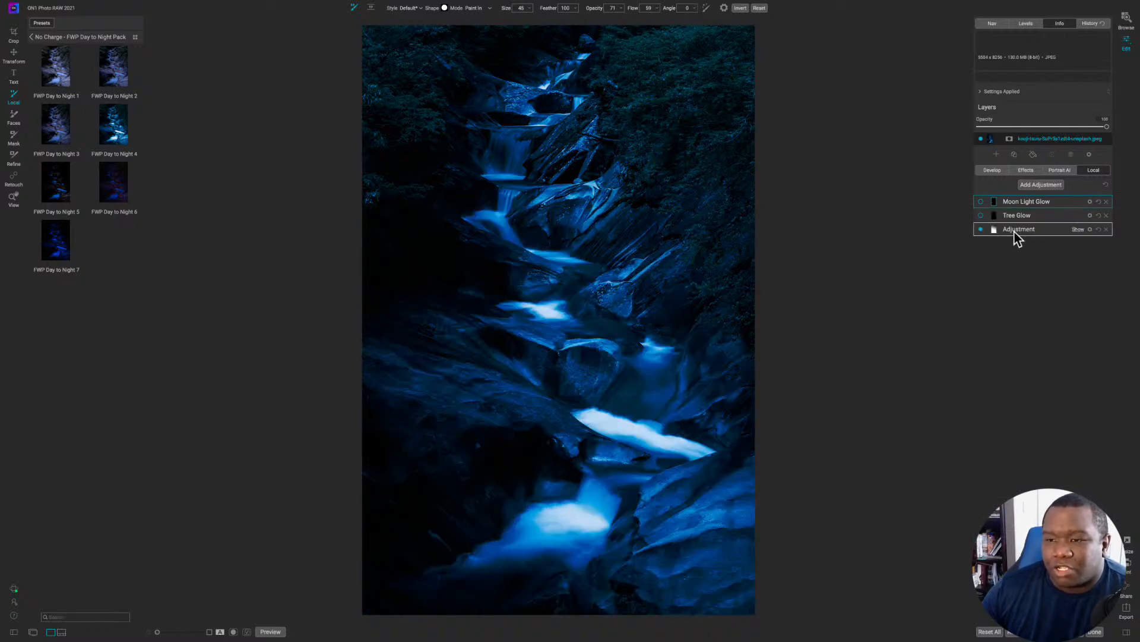
{"action": "left_click", "coordinate": [1015, 232]}
{"action": "left_click", "coordinate": [994, 229]}
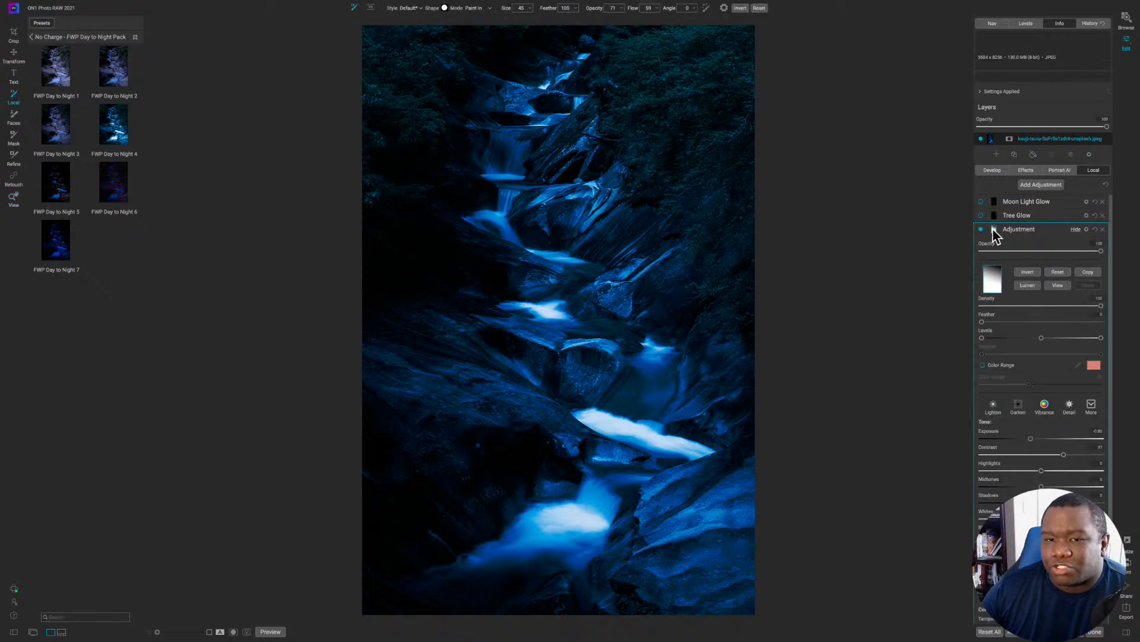
Step: Examine the local Adjustment's gradient mask and its tone settings, then collapse it
{"action": "left_click", "coordinate": [372, 9]}
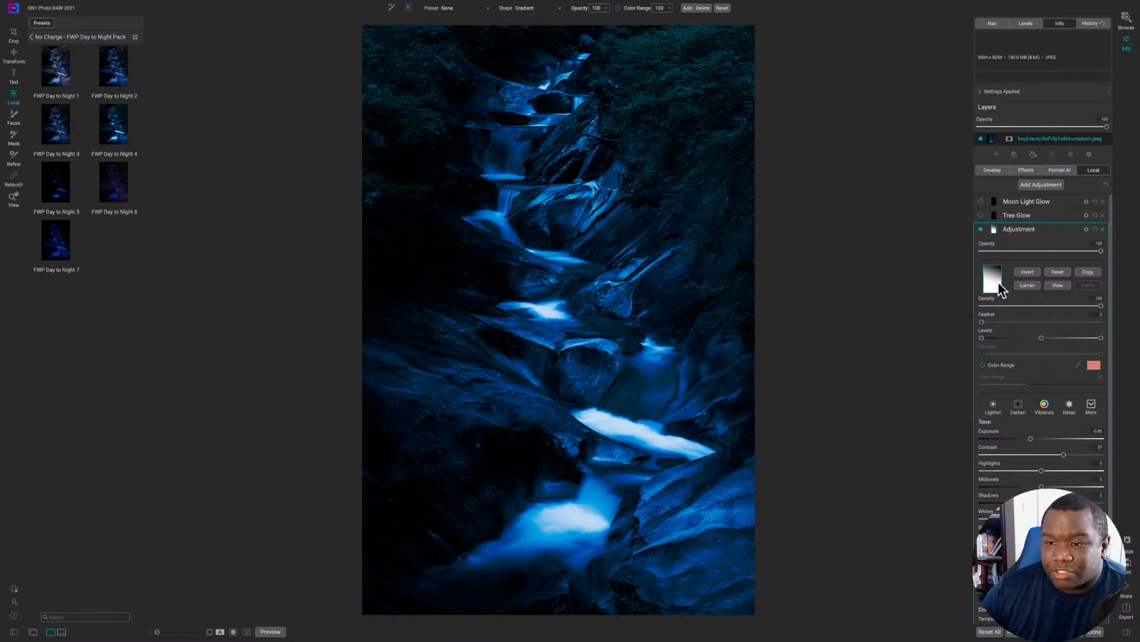
{"action": "left_click", "coordinate": [1061, 286]}
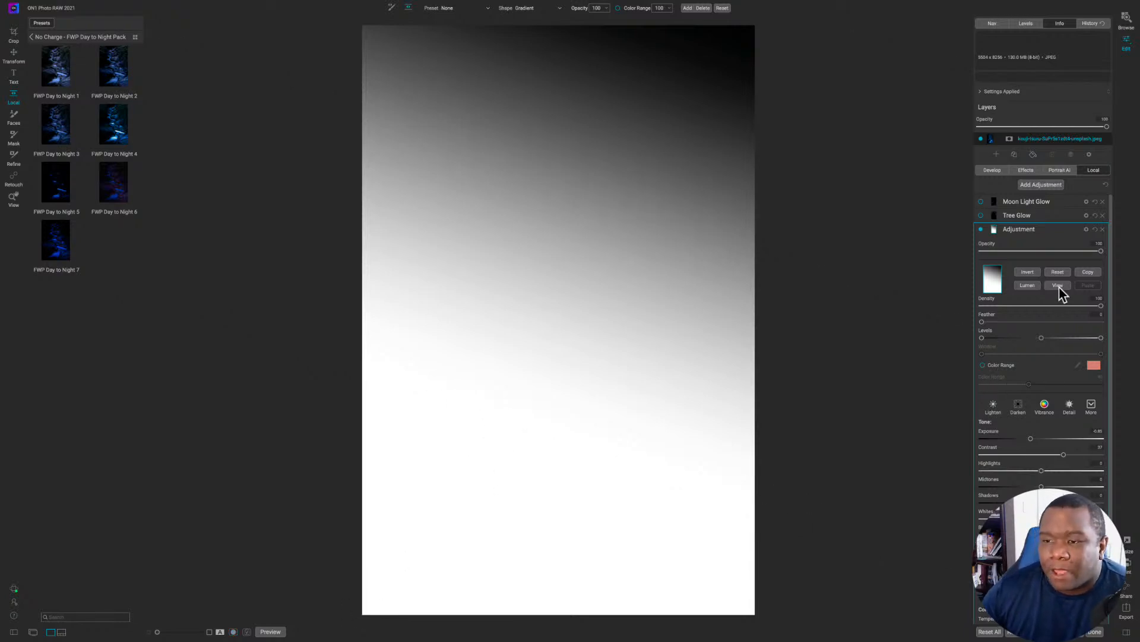
{"action": "key", "text": "ctrl+m"}
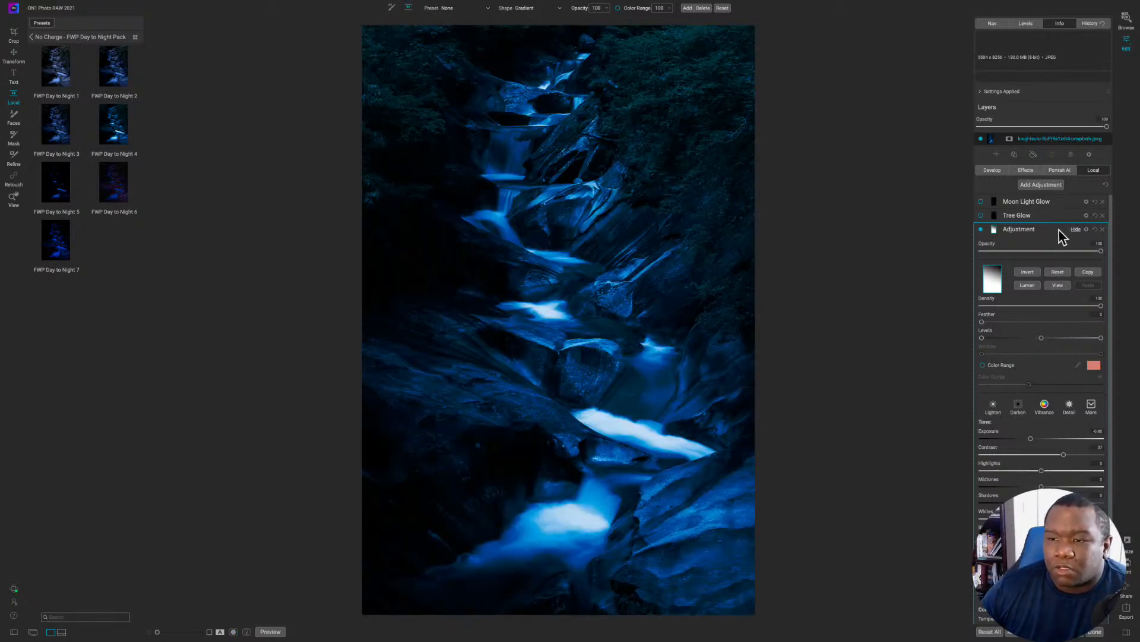
{"action": "scroll", "coordinate": [1058, 414], "scroll_direction": "down", "scroll_amount": 3}
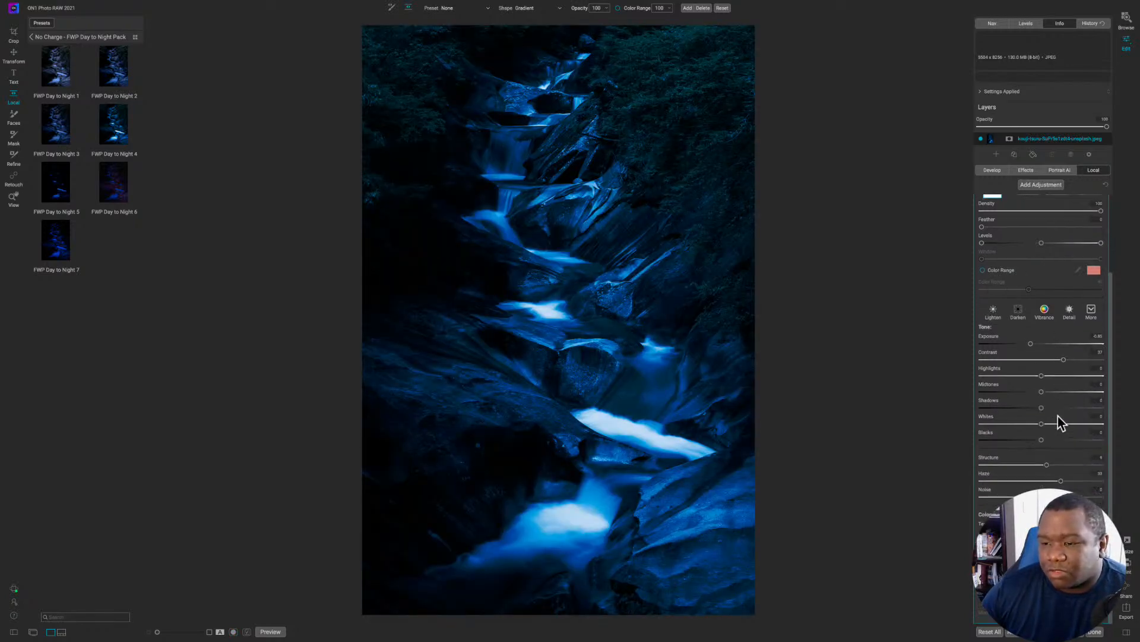
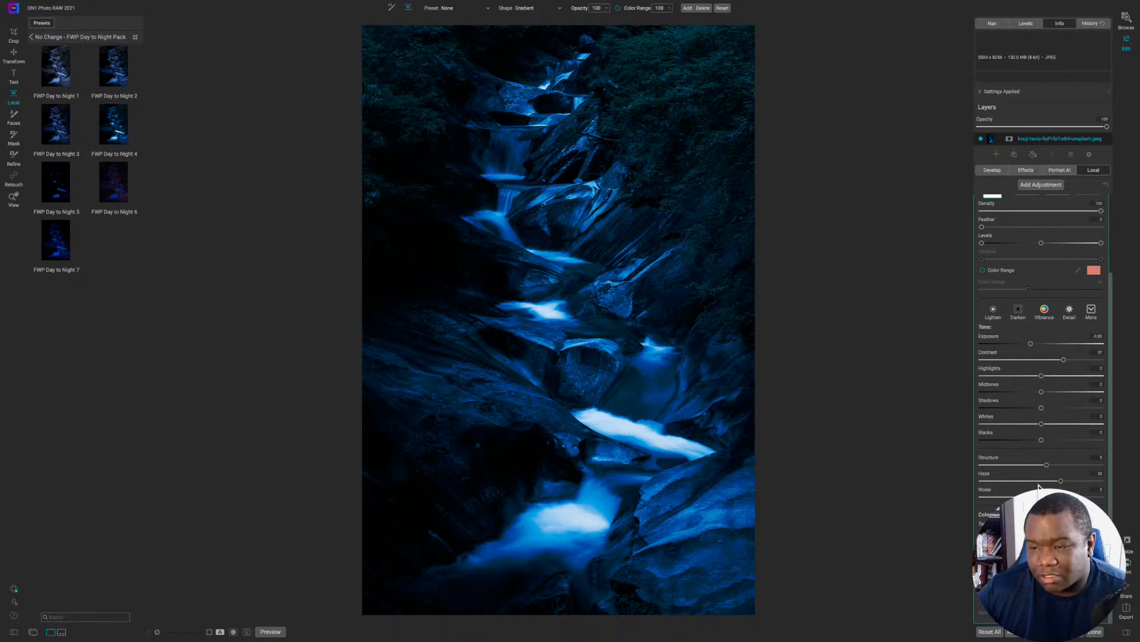
{"action": "scroll", "coordinate": [1015, 263], "scroll_direction": "up", "scroll_amount": 3}
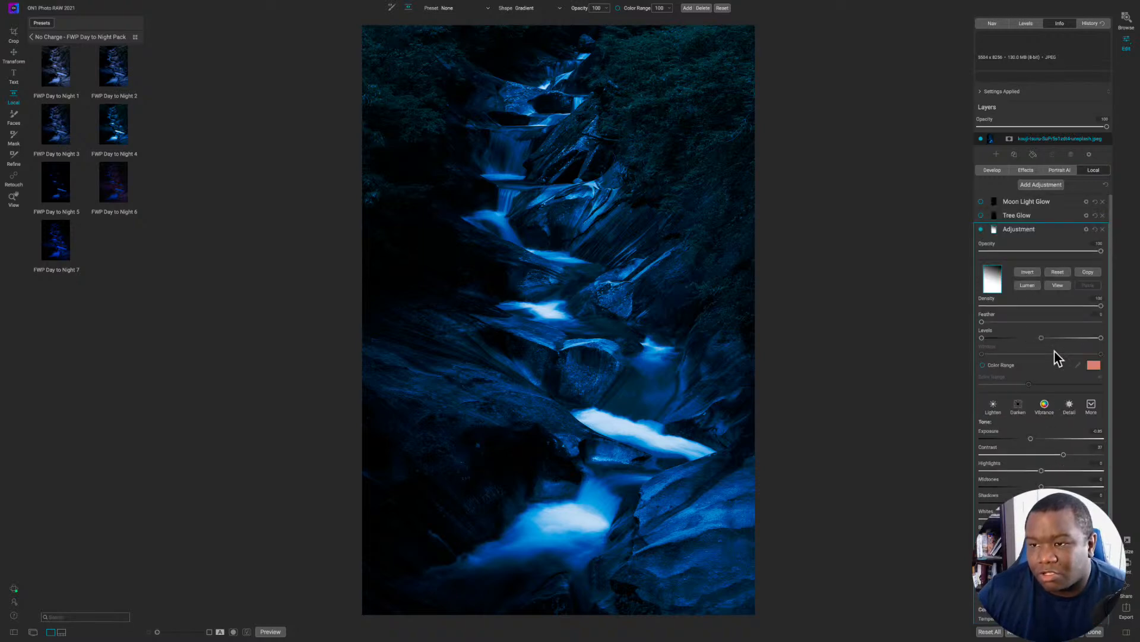
{"action": "left_click", "coordinate": [1020, 231]}
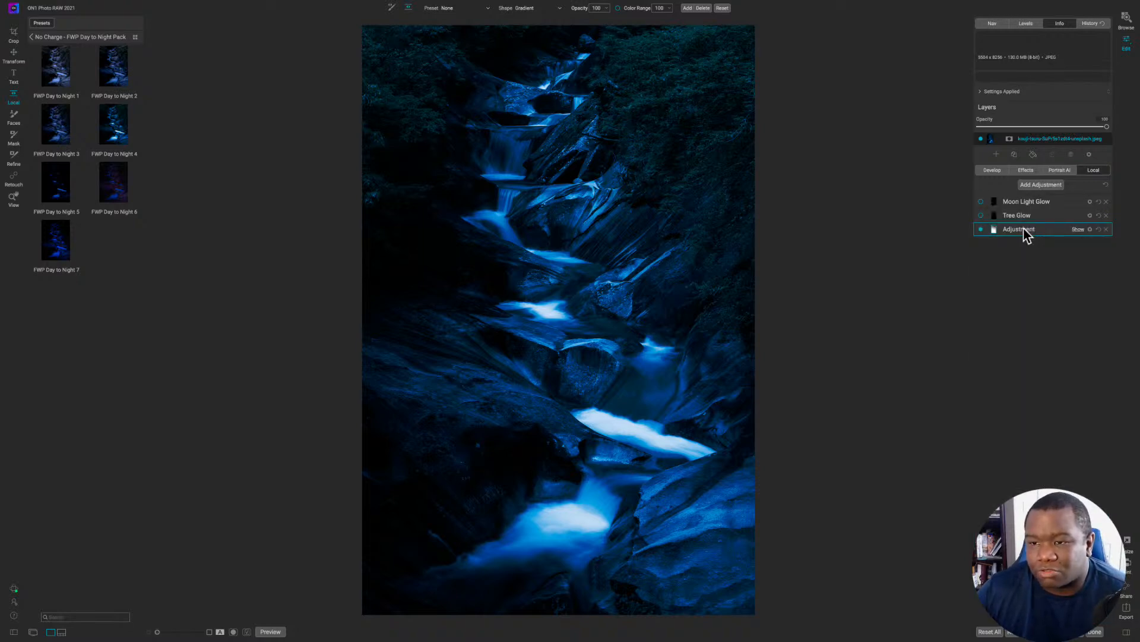
Step: Turn on the Tree Glow local adjustment, open its settings, and check its blending options
{"action": "left_click", "coordinate": [981, 216]}
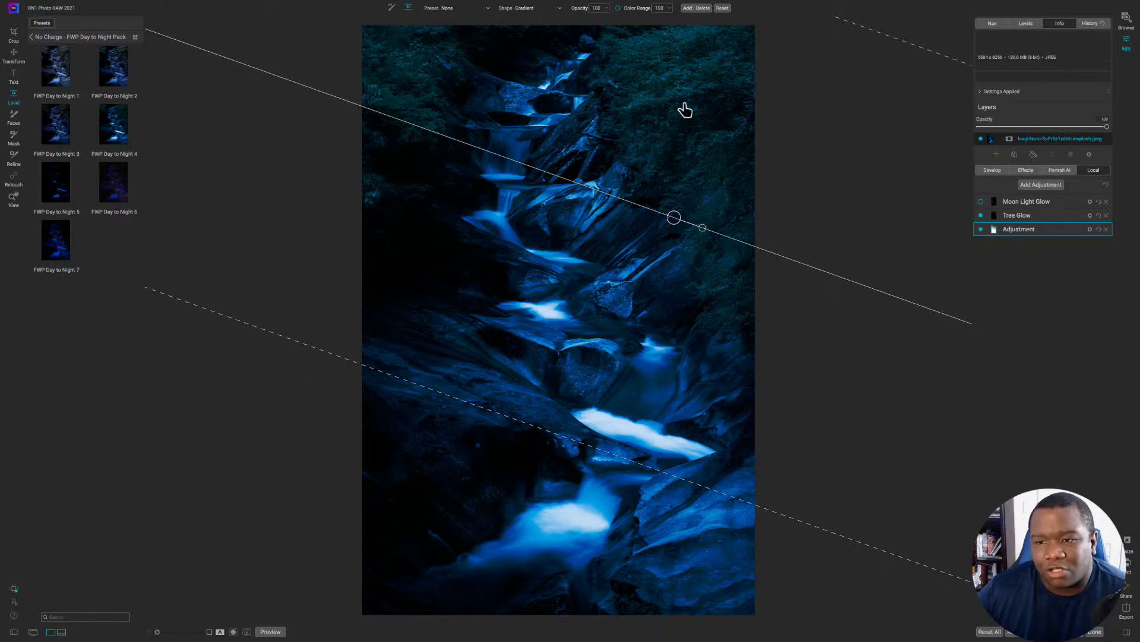
{"action": "left_click", "coordinate": [1017, 216]}
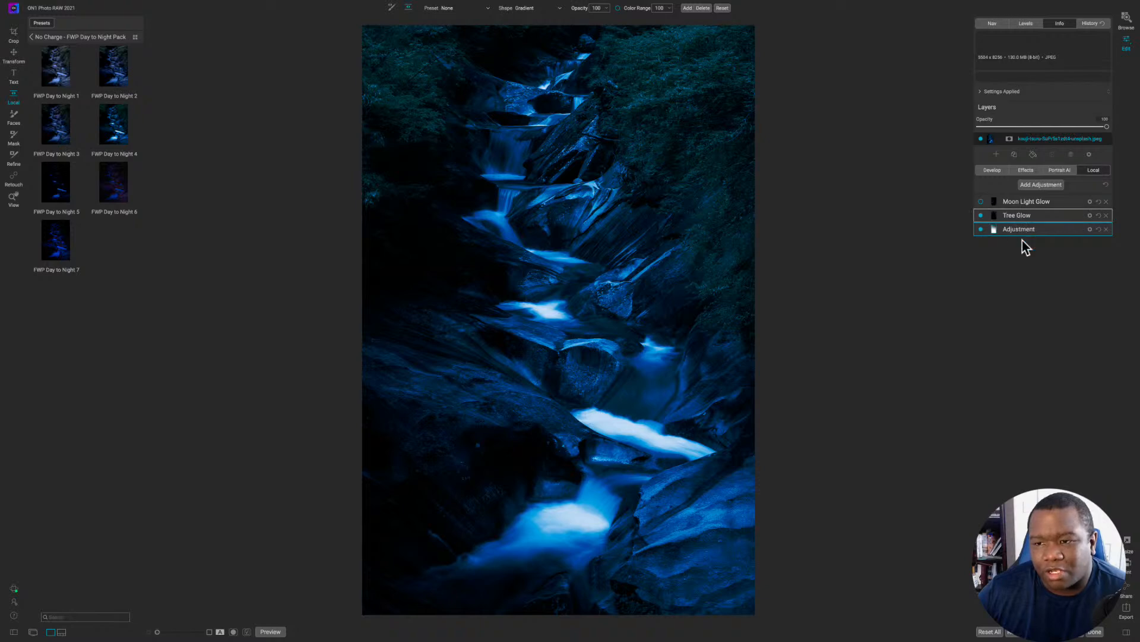
{"action": "left_click", "coordinate": [1090, 215]}
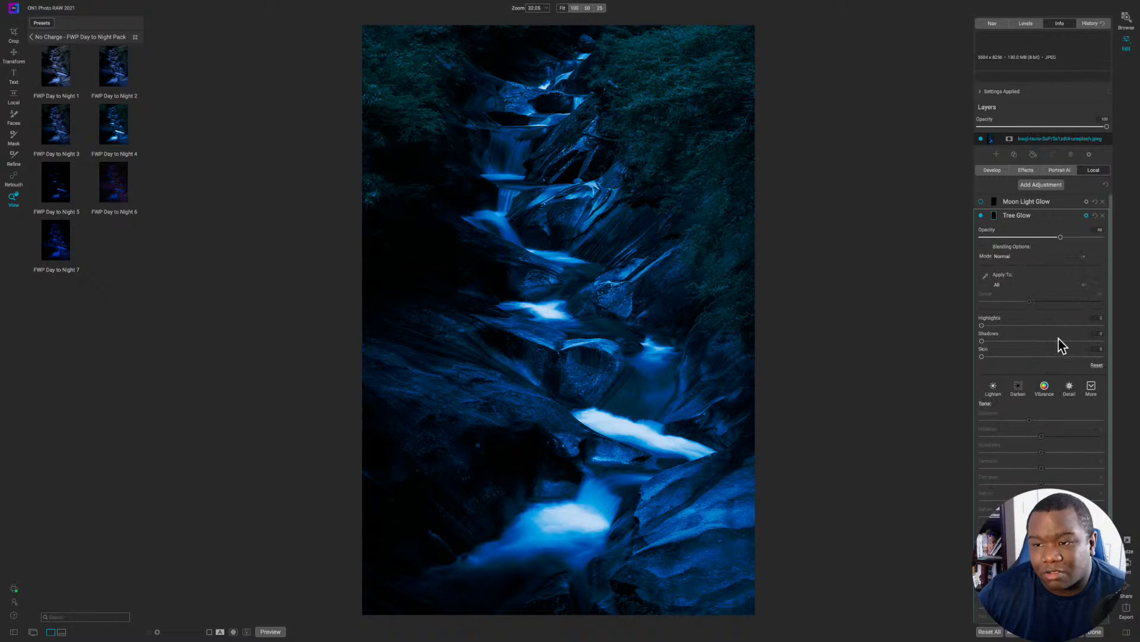
{"action": "left_click", "coordinate": [1088, 216]}
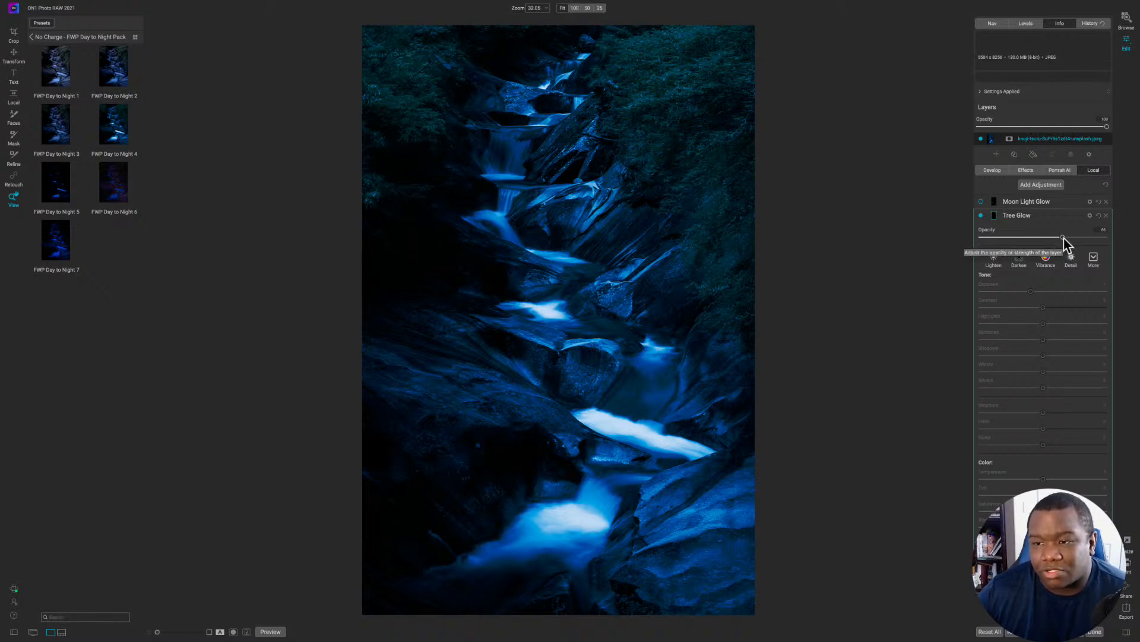
Step: Preview Tree Glow at 100 opacity, examine its painted mask, and return the opacity to about 66
{"action": "left_click_drag", "start_coordinate": [1064, 237], "coordinate": [1122, 238]}
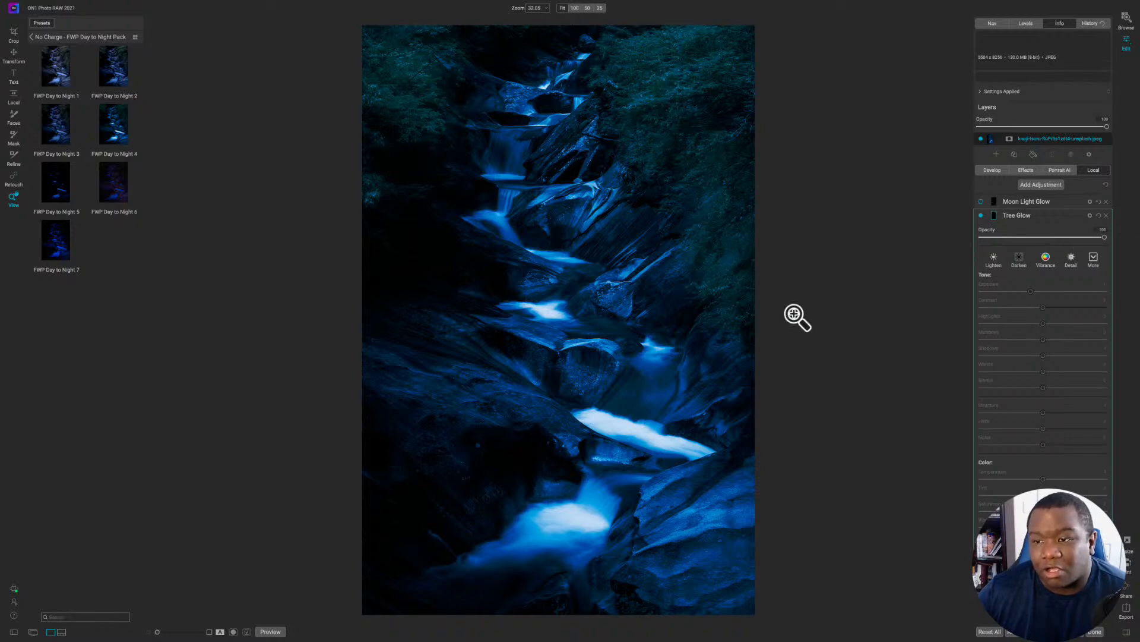
{"action": "left_click", "coordinate": [995, 218]}
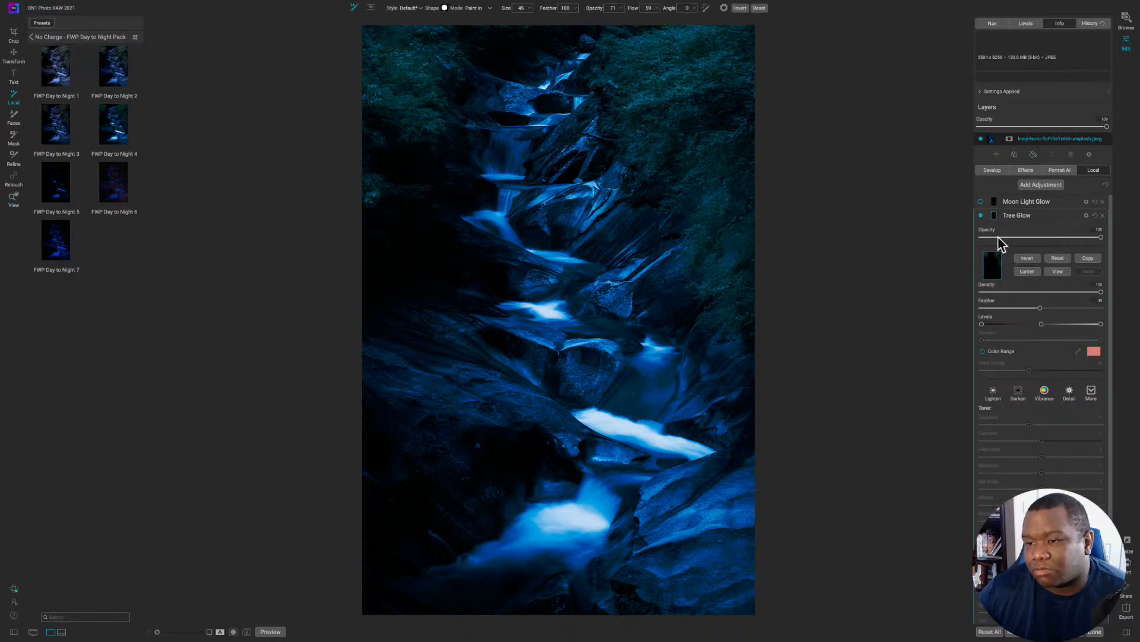
{"action": "left_click", "coordinate": [1060, 272]}
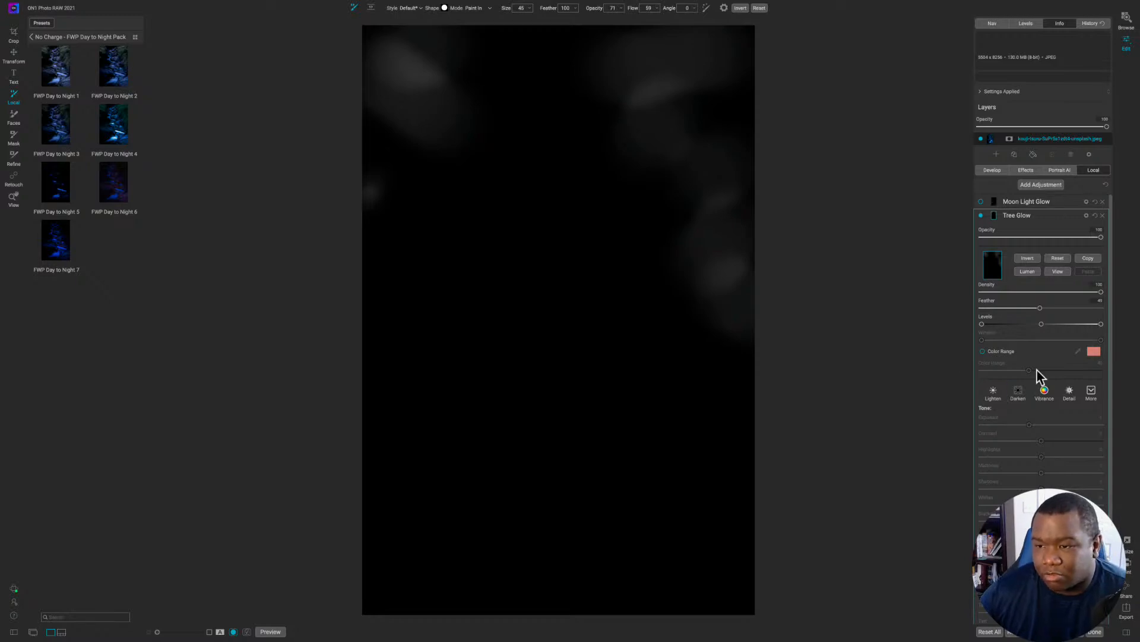
{"action": "left_click", "coordinate": [1059, 273]}
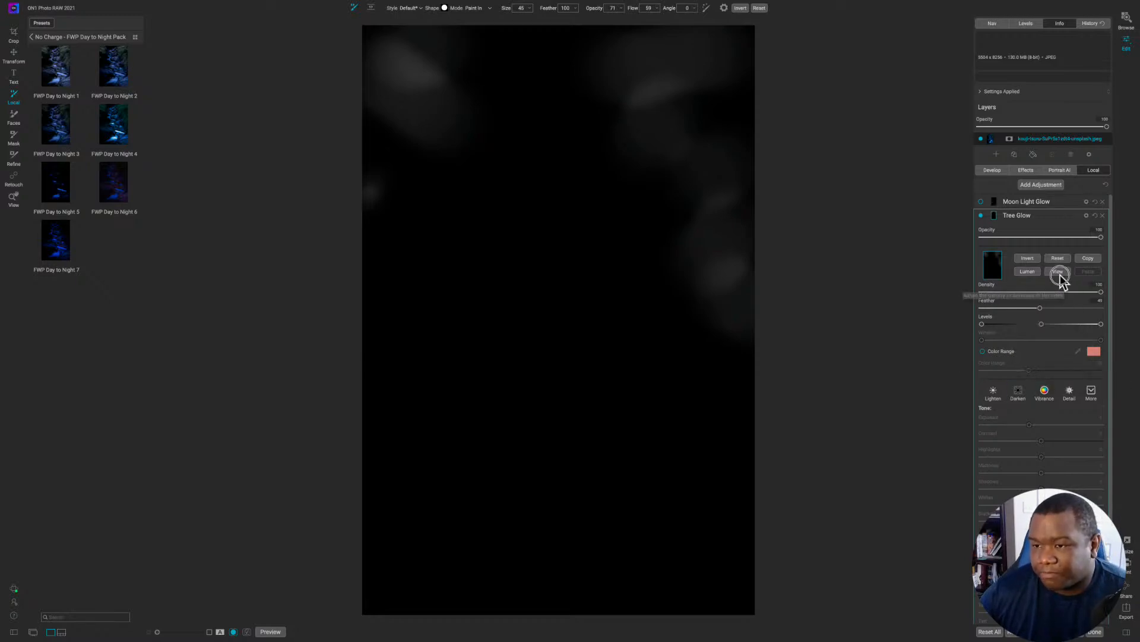
{"action": "left_click", "coordinate": [784, 359]}
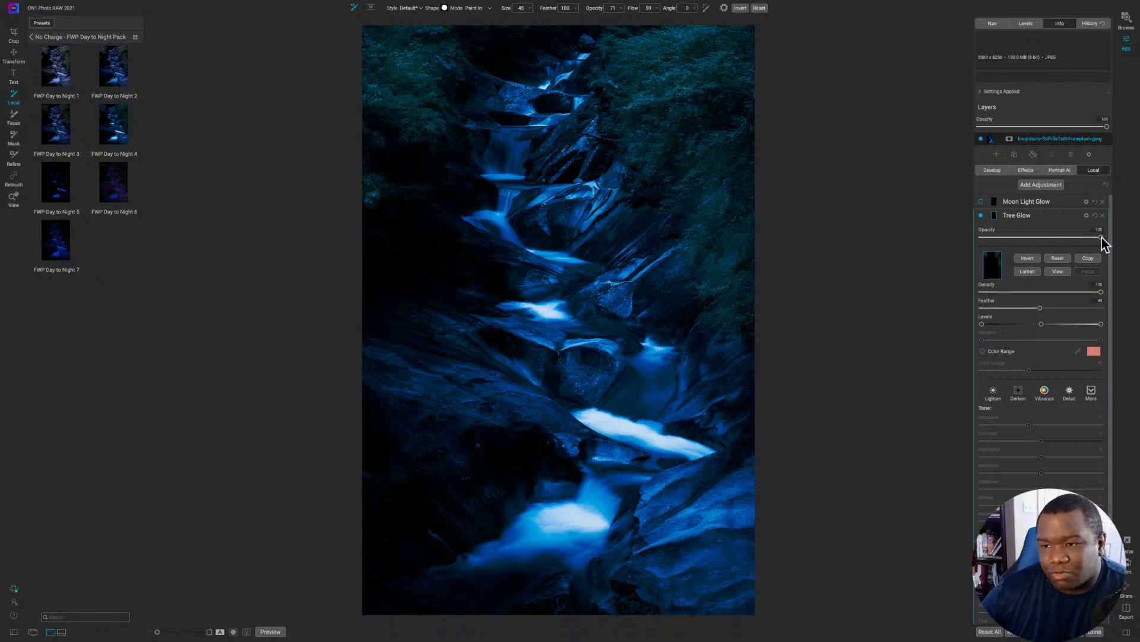
{"action": "left_click_drag", "start_coordinate": [1098, 240], "coordinate": [1060, 240]}
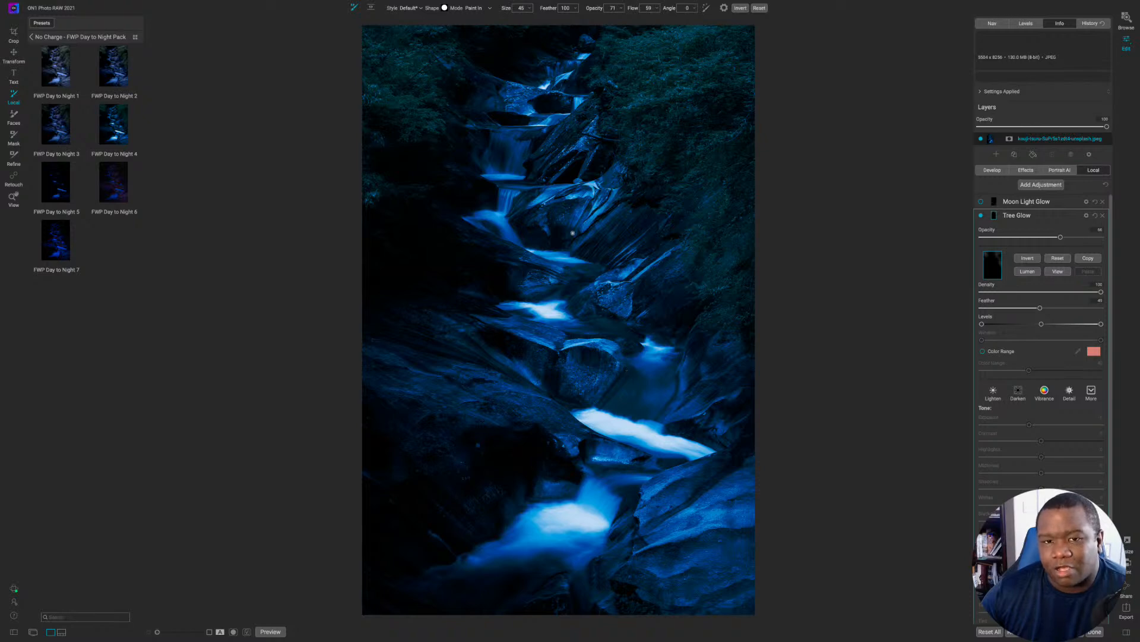
Step: Collapse Tree Glow, turn on the Moon Light Glow adjustment, and open its settings with the mask options
{"action": "left_click", "coordinate": [980, 201]}
{"action": "left_click", "coordinate": [1025, 210]}
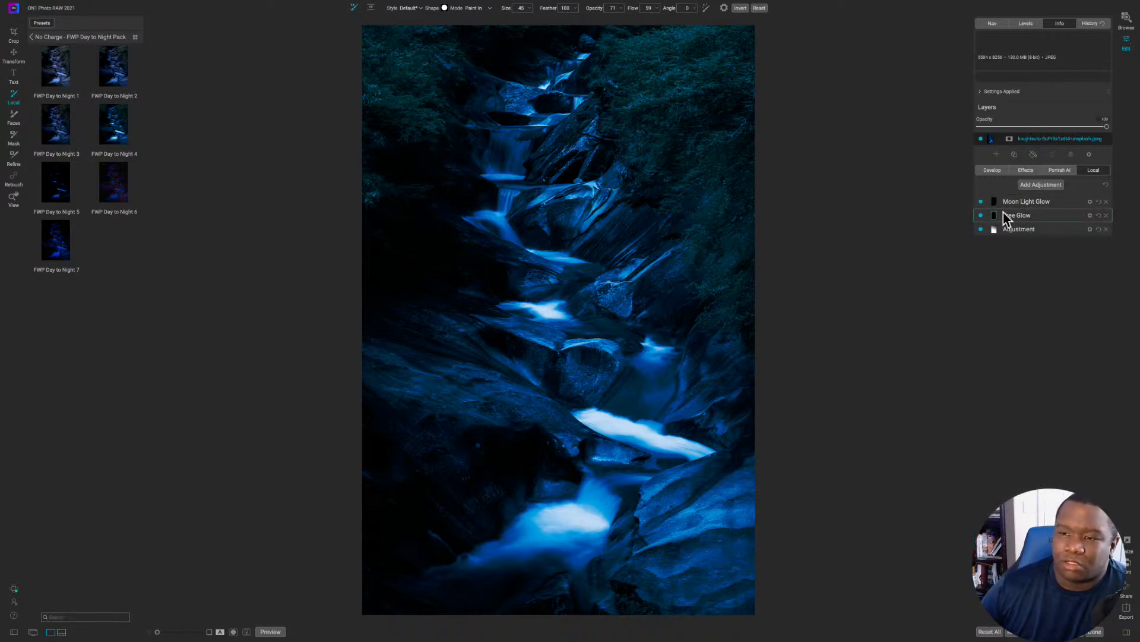
{"action": "left_click", "coordinate": [1019, 202]}
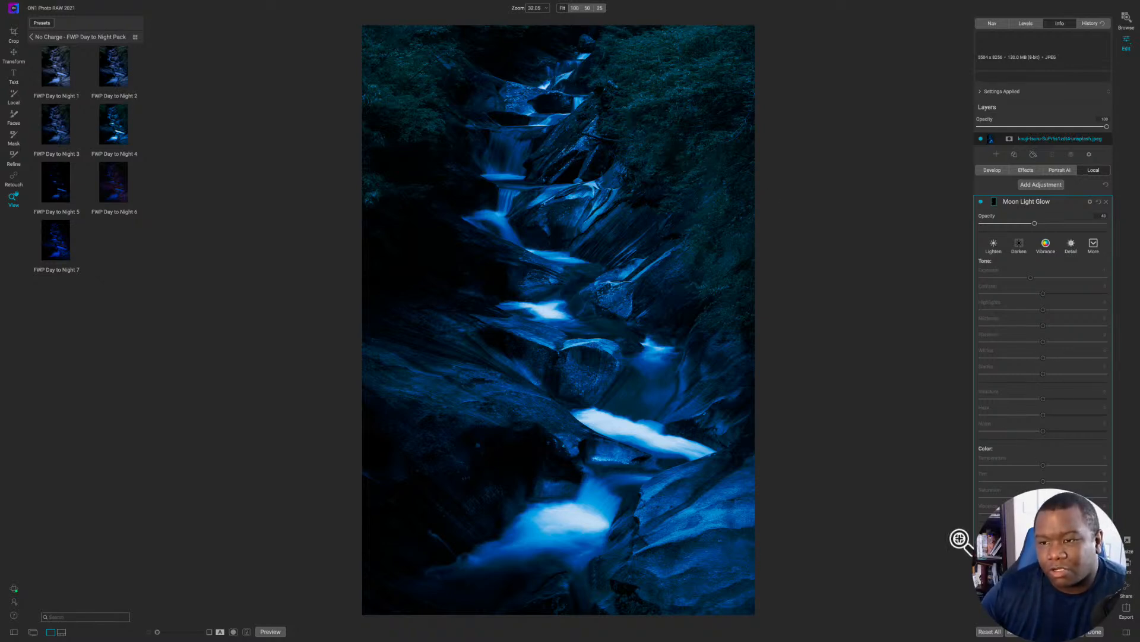
{"action": "left_click", "coordinate": [994, 203]}
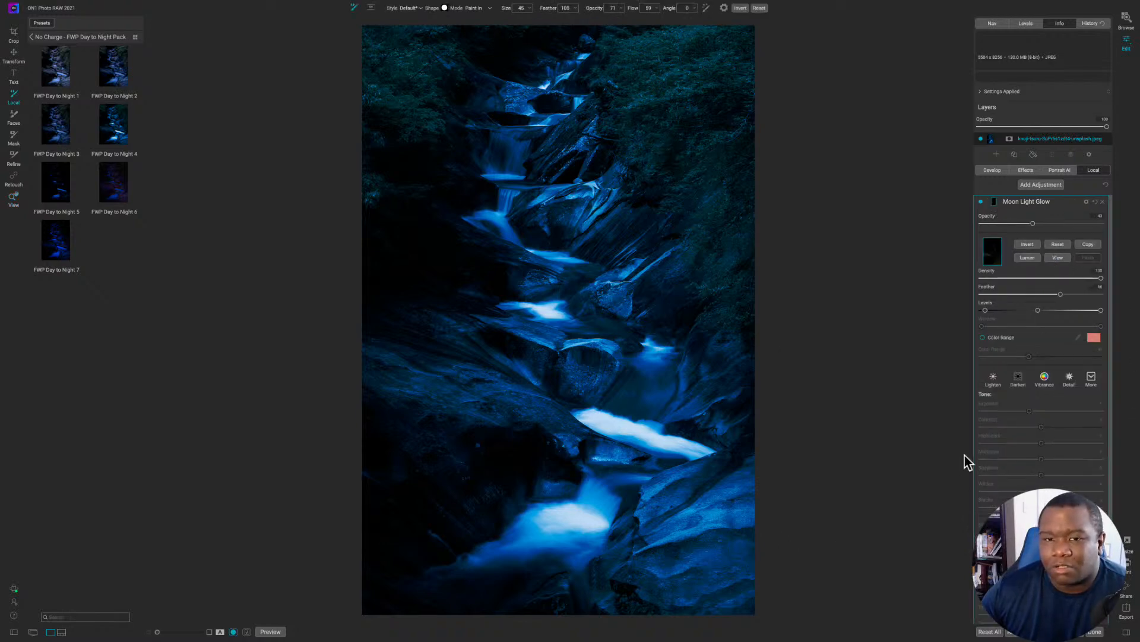
Step: Compare the Moon Light Glow mask with the photo by showing and hiding the mask, leaving soft proofing off
{"action": "key", "text": "ctrl+m"}
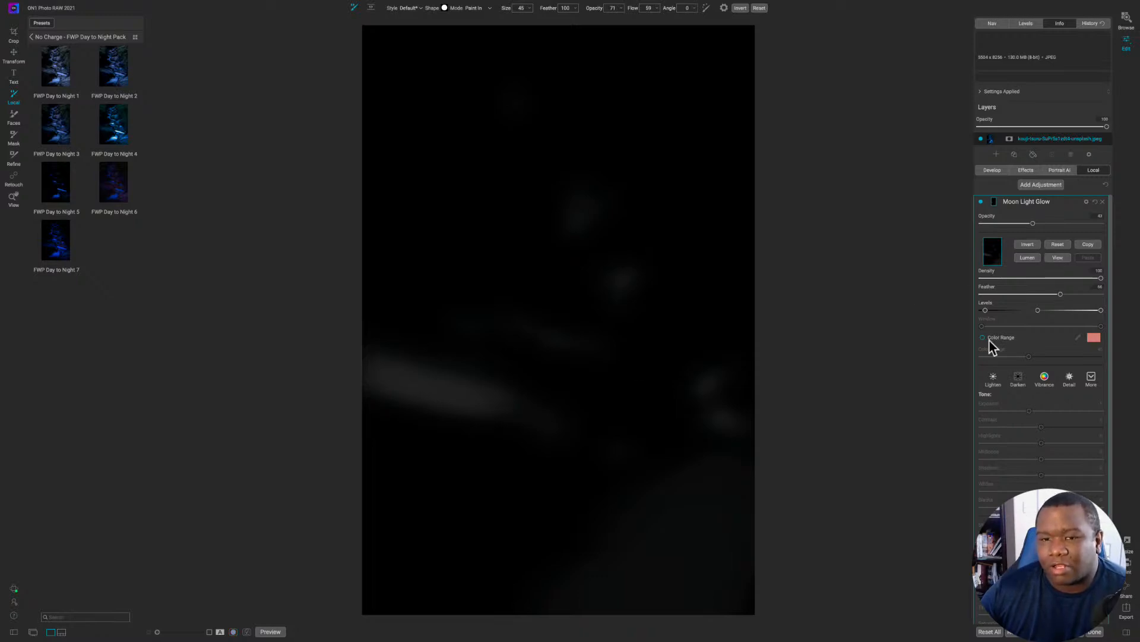
{"action": "key", "text": "m"}
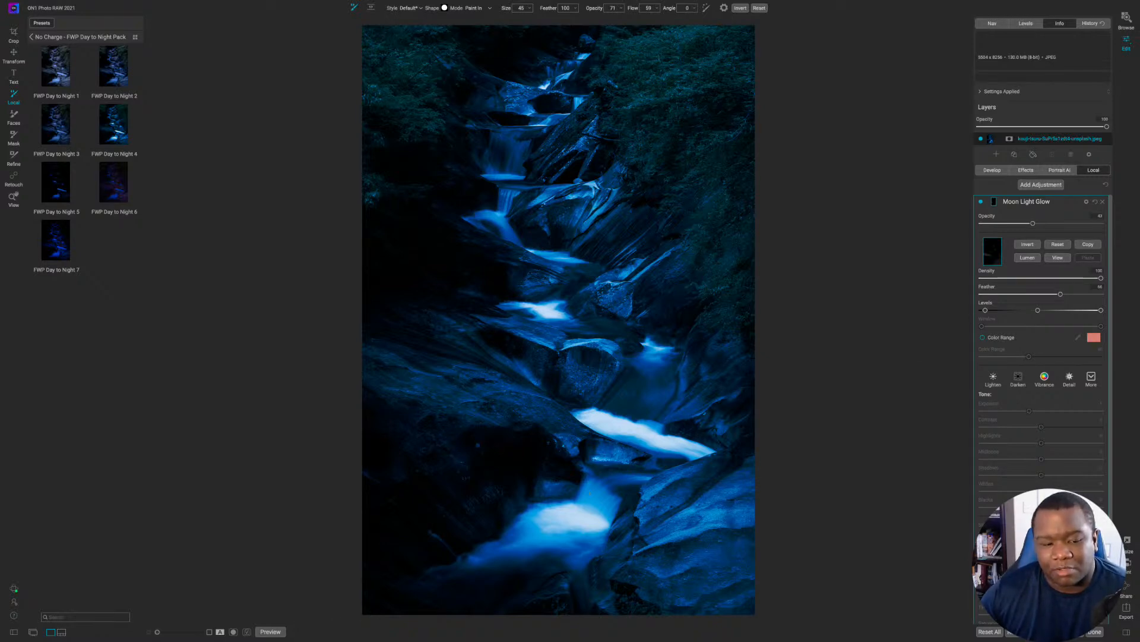
{"action": "left_click", "coordinate": [247, 631]}
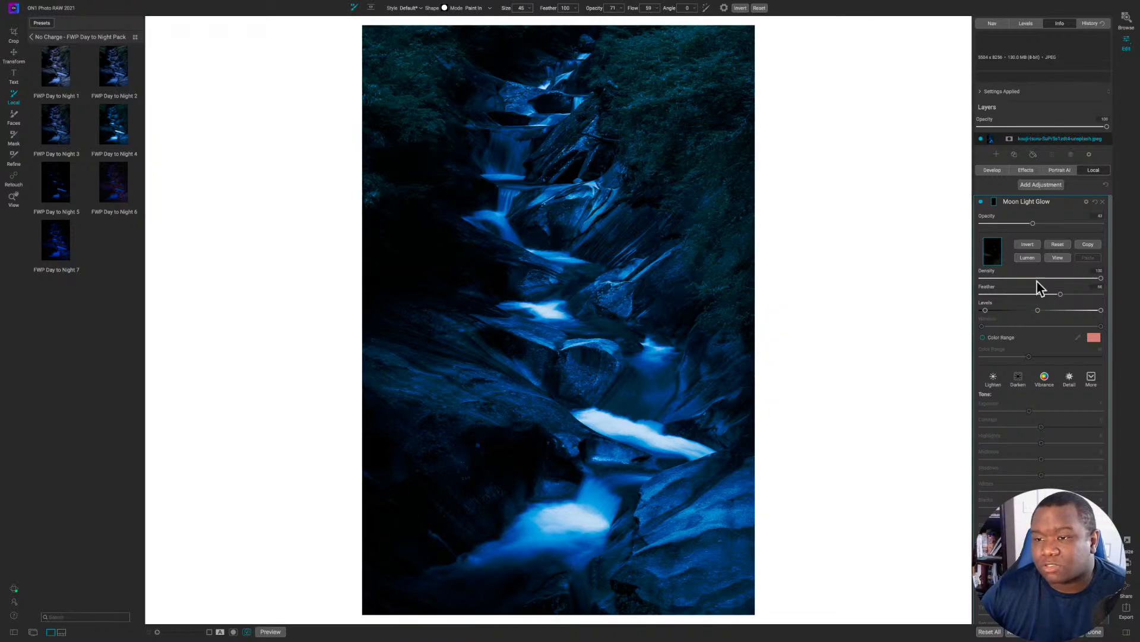
{"action": "left_click", "coordinate": [233, 632]}
{"action": "key", "text": "ctrl+m"}
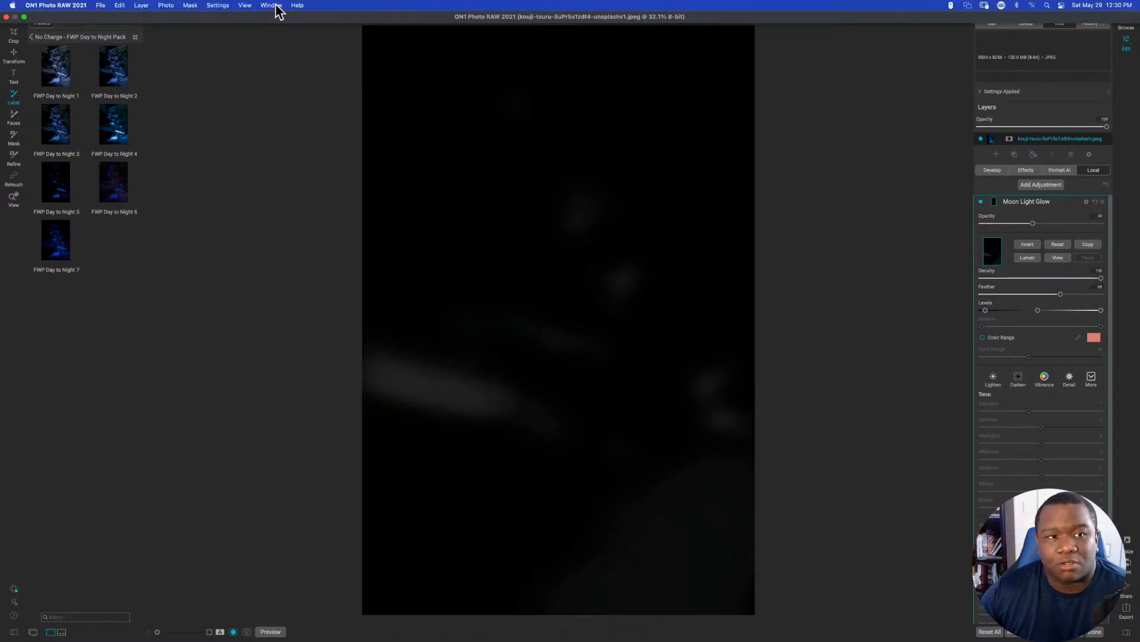
Step: Switch the mask view mode to Red Overlay, invert the Moon Light Glow mask, and invert it back
{"action": "left_click", "coordinate": [245, 5]}
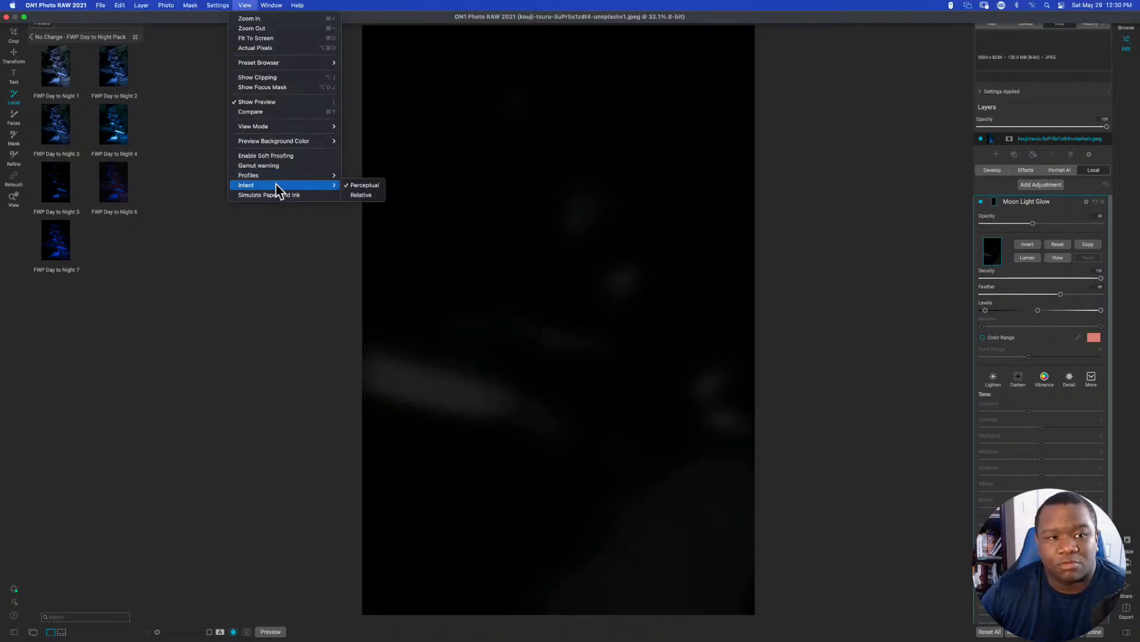
{"action": "mouse_move", "coordinate": [273, 127]}
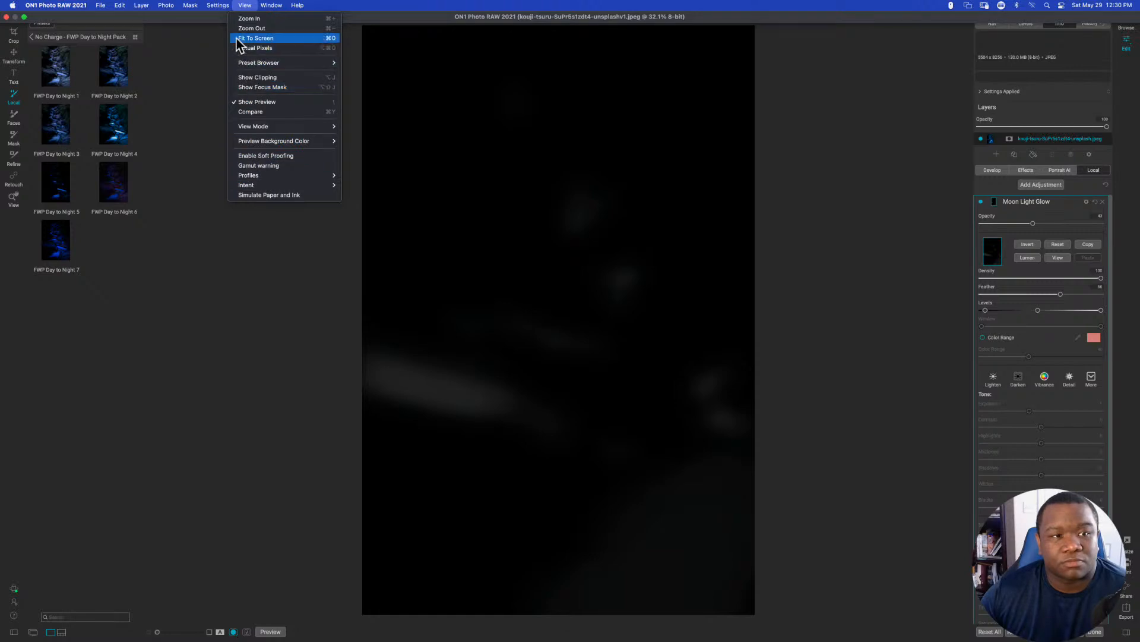
{"action": "mouse_move", "coordinate": [226, 4]}
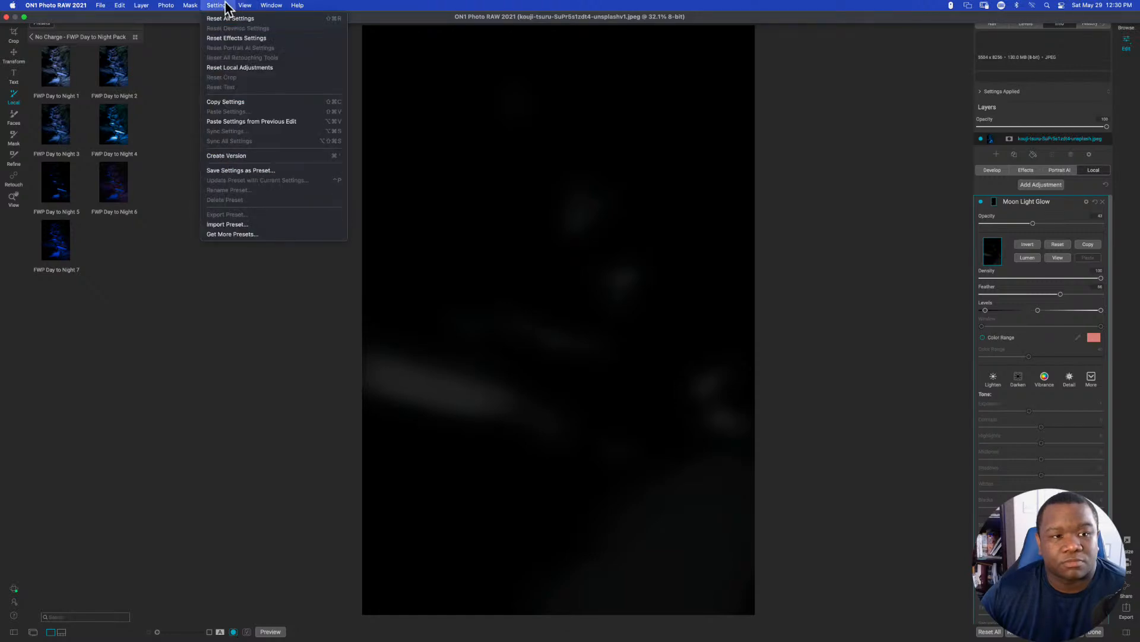
{"action": "mouse_move", "coordinate": [188, 8]}
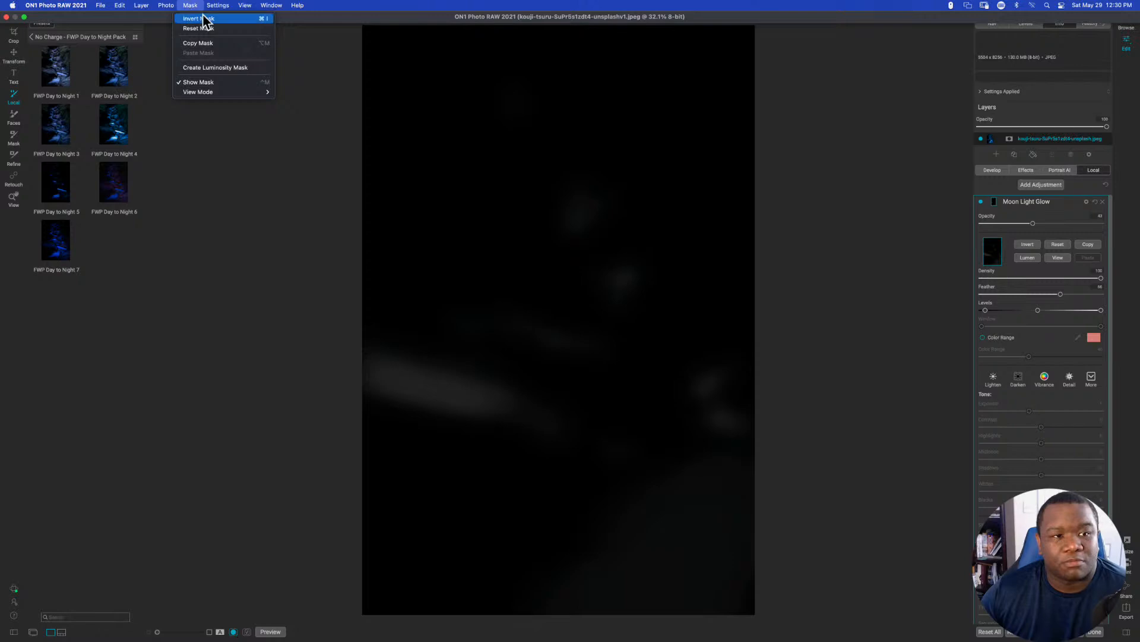
{"action": "mouse_move", "coordinate": [222, 95]}
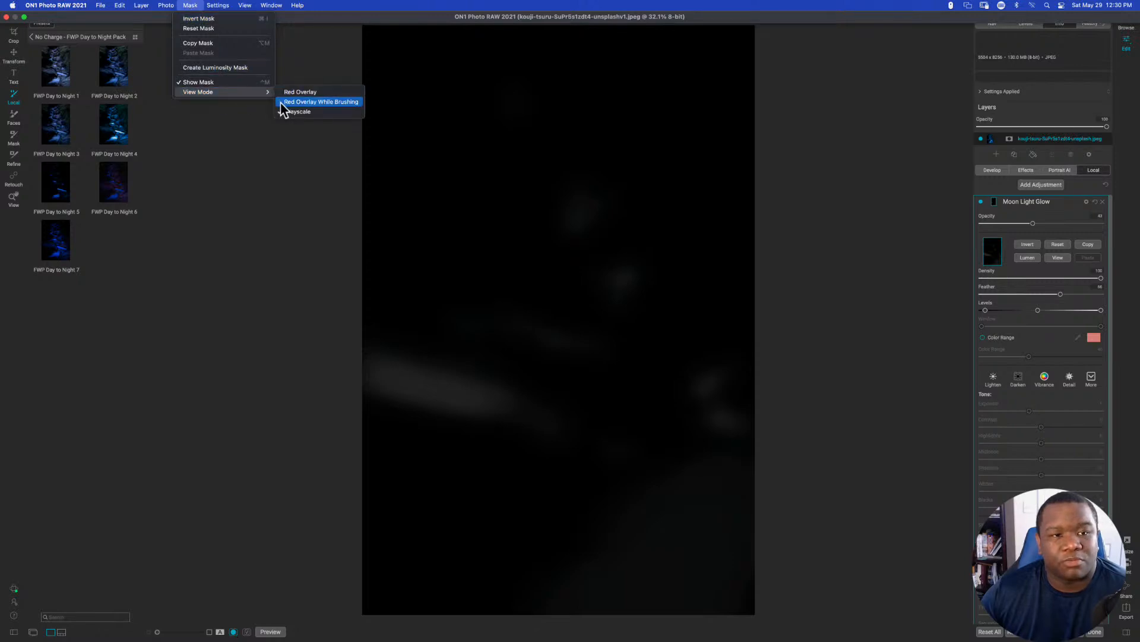
{"action": "left_click", "coordinate": [300, 102]}
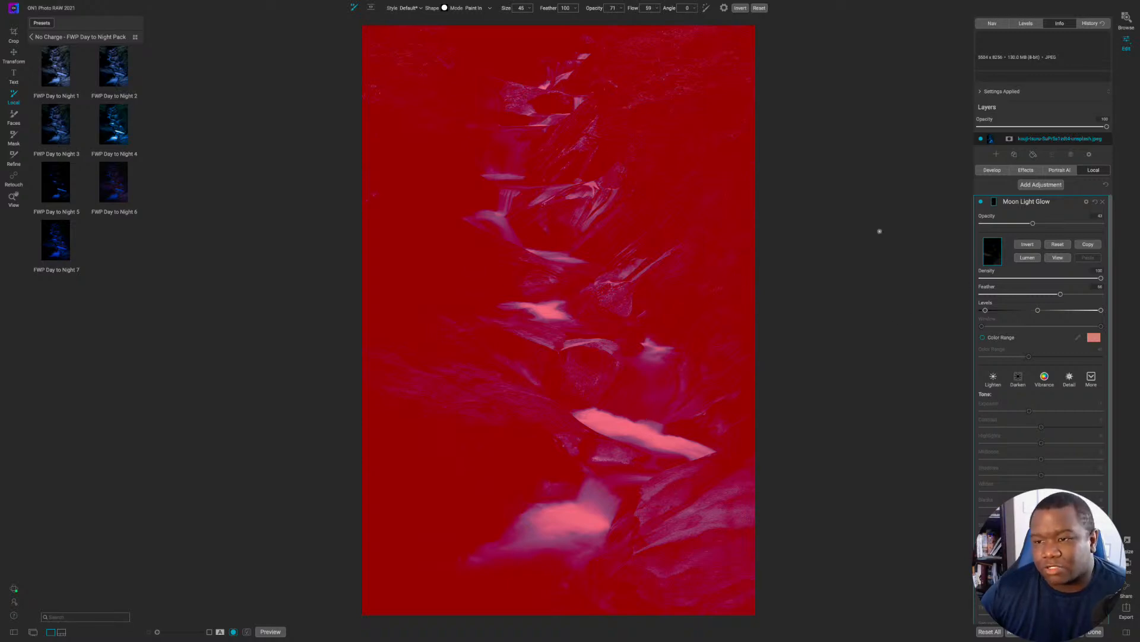
{"action": "left_click", "coordinate": [1033, 244]}
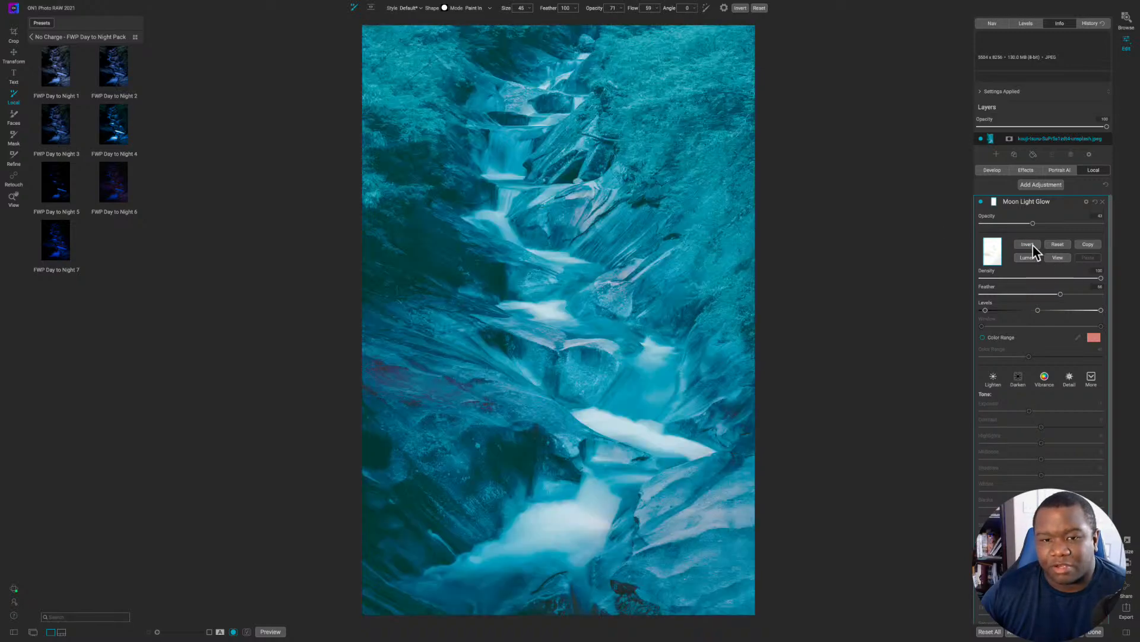
{"action": "left_click", "coordinate": [1033, 245]}
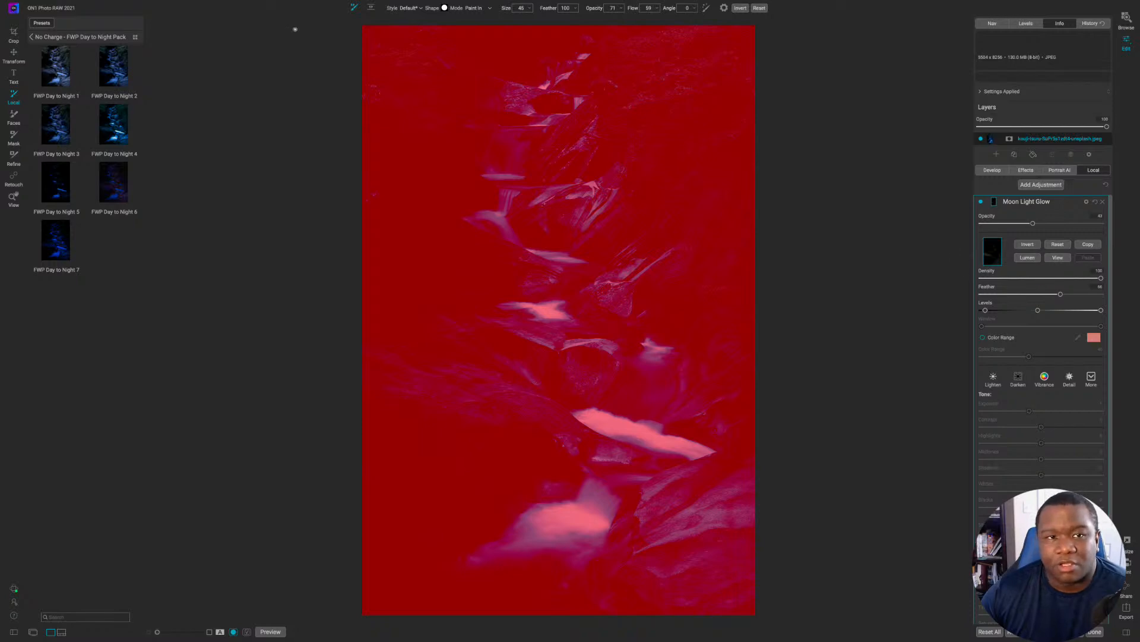
Step: Set the mask view mode back to Grayscale
{"action": "left_click", "coordinate": [190, 5]}
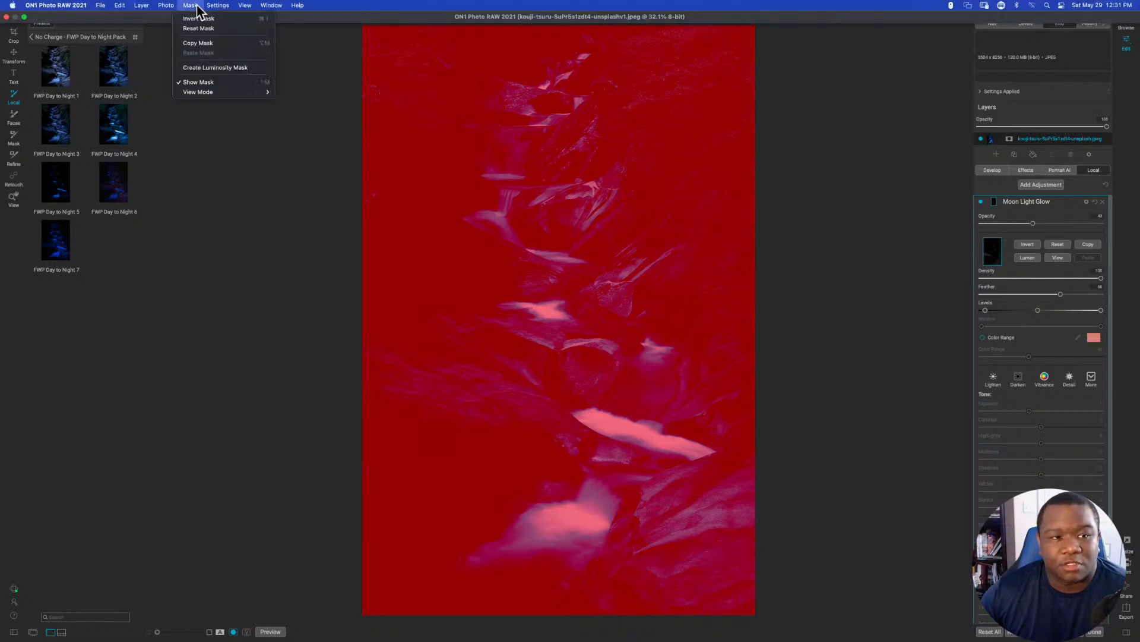
{"action": "mouse_move", "coordinate": [244, 94]}
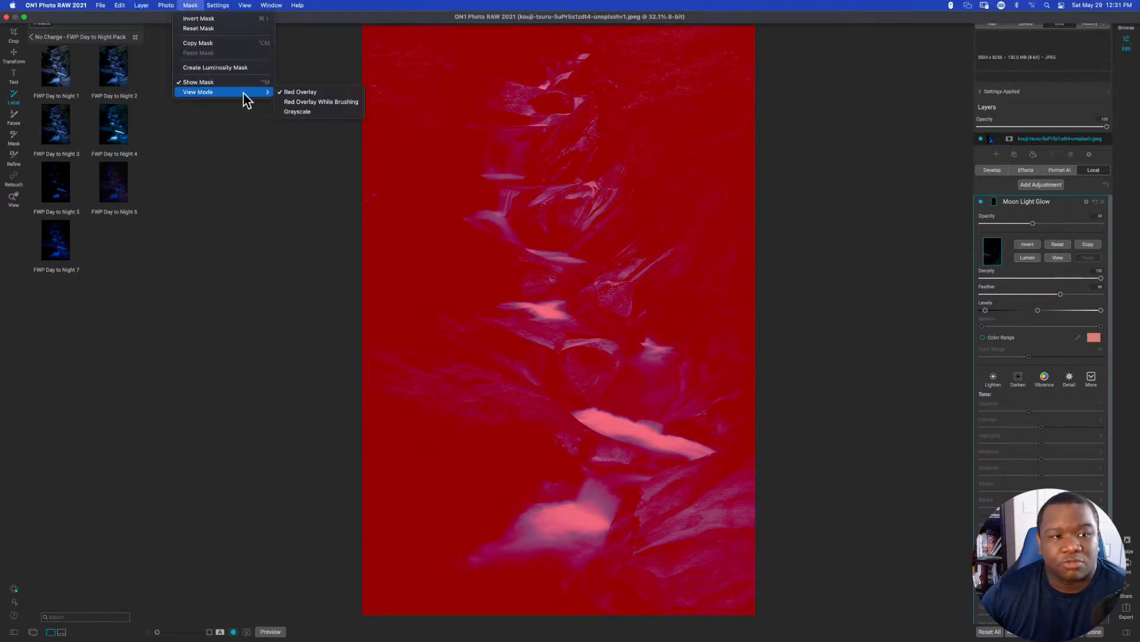
{"action": "left_click", "coordinate": [307, 113]}
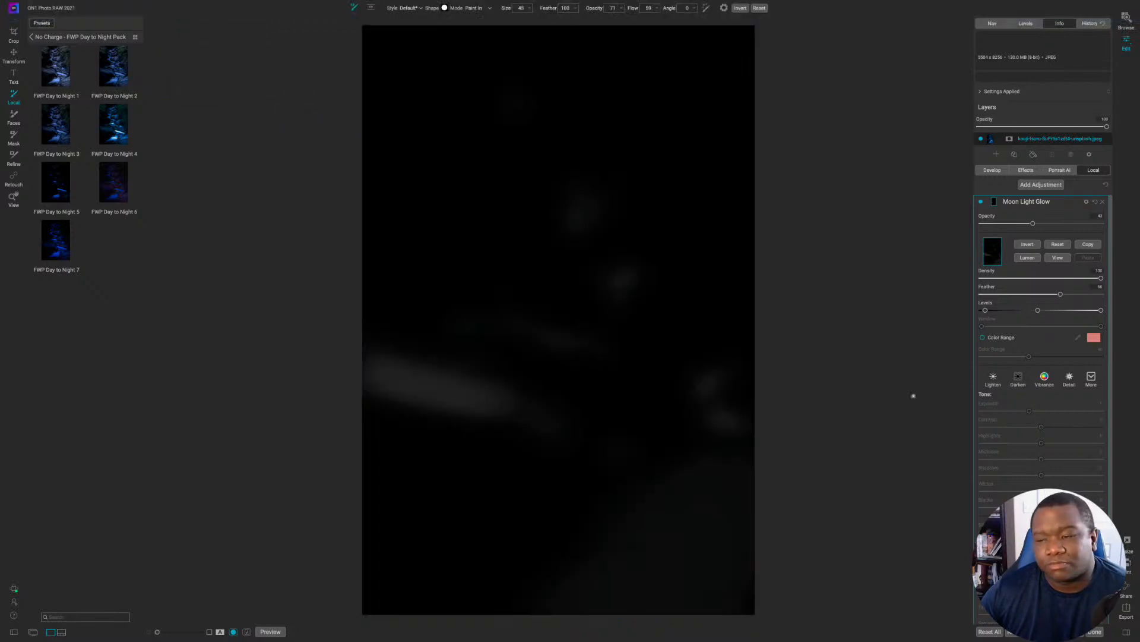
Step: Show and hide the grayscale Moon Light Glow mask to see which rock areas were painted, leaving it hidden
{"action": "left_click", "coordinate": [1056, 258]}
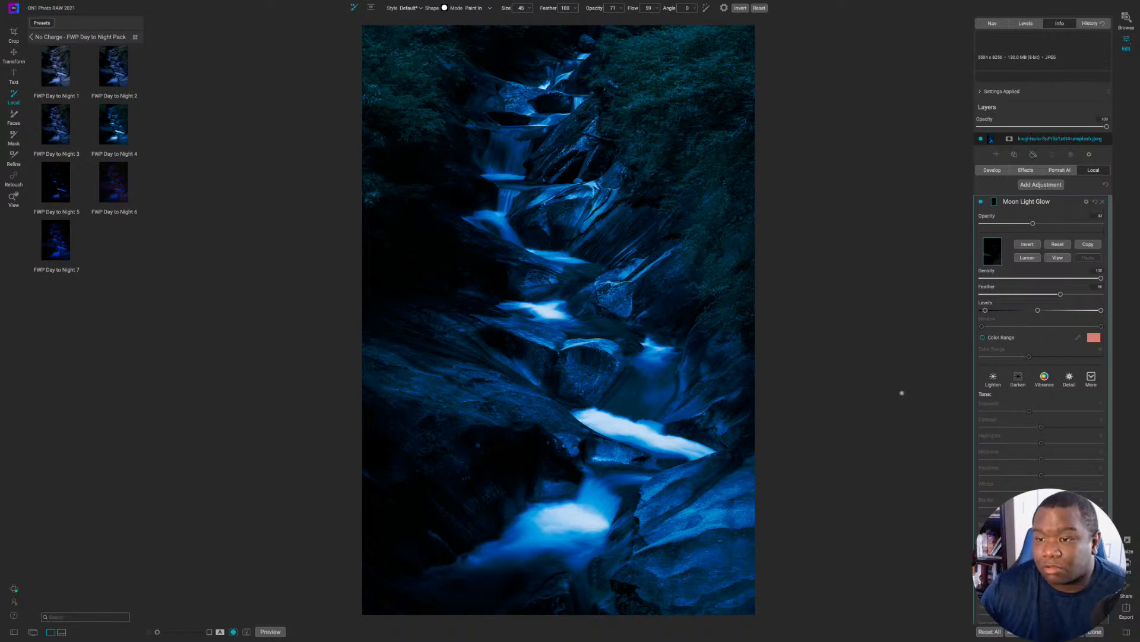
{"action": "key", "text": "ctrl+m"}
{"action": "key", "text": "ctrl+m"}
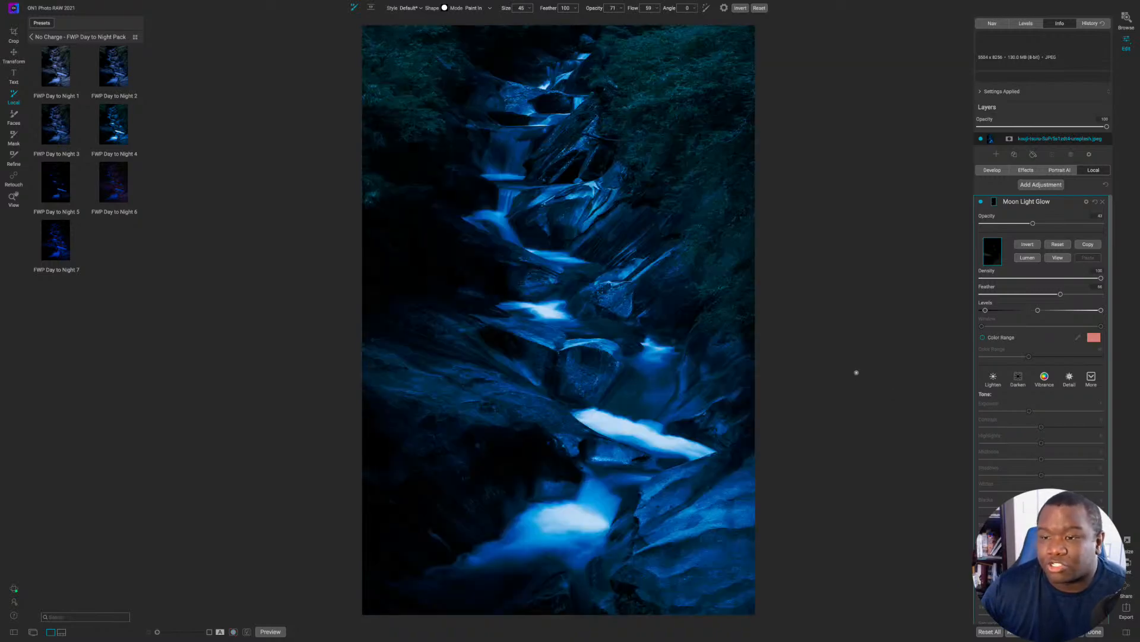
{"action": "key", "text": "ctrl+m"}
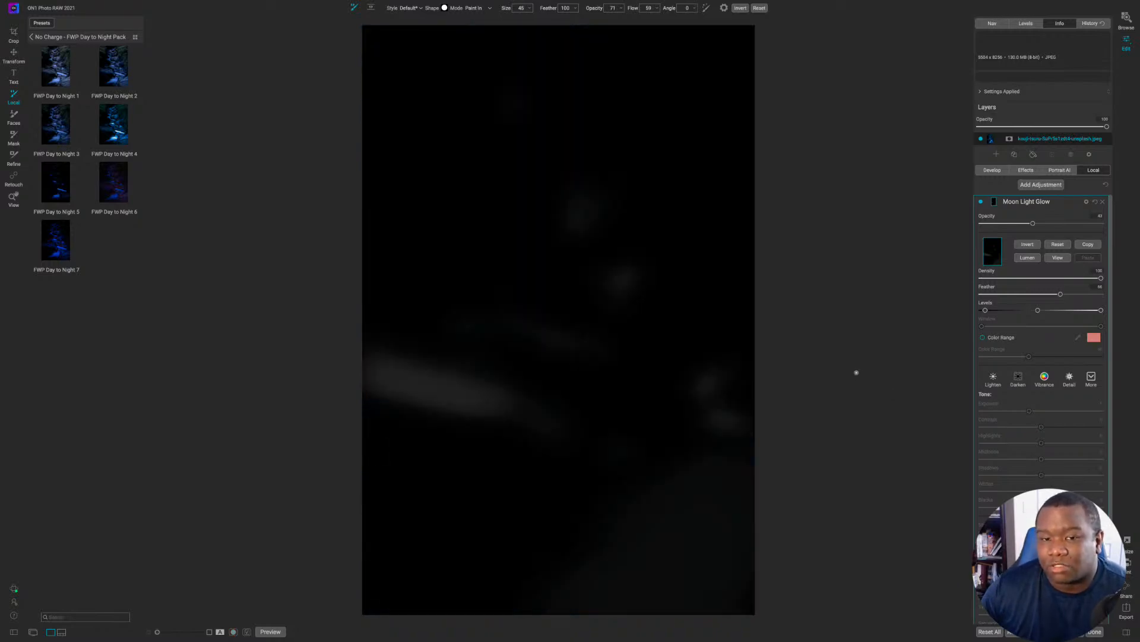
{"action": "key", "text": "ctrl+m"}
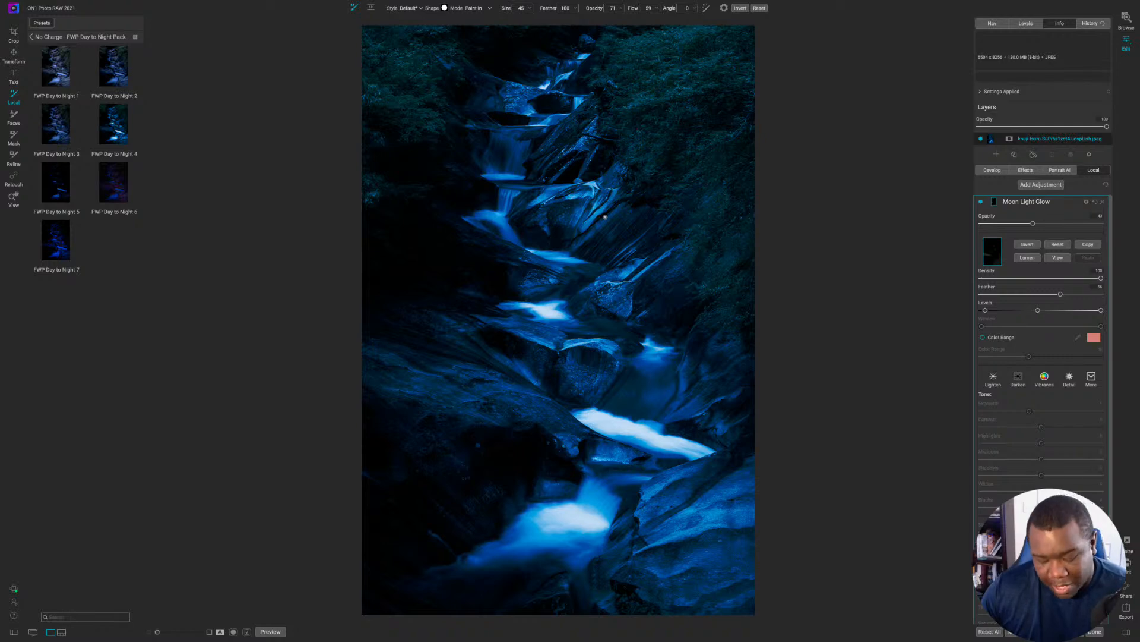
Step: Enlarge the local adjustment brush to size 700
{"action": "key", "text": "bracketright"}
{"action": "key", "text": "bracketright"}
{"action": "key", "text": "bracketright"}
{"action": "key", "text": "bracketright"}
{"action": "key", "text": "bracketright"}
{"action": "key", "text": "bracketright"}
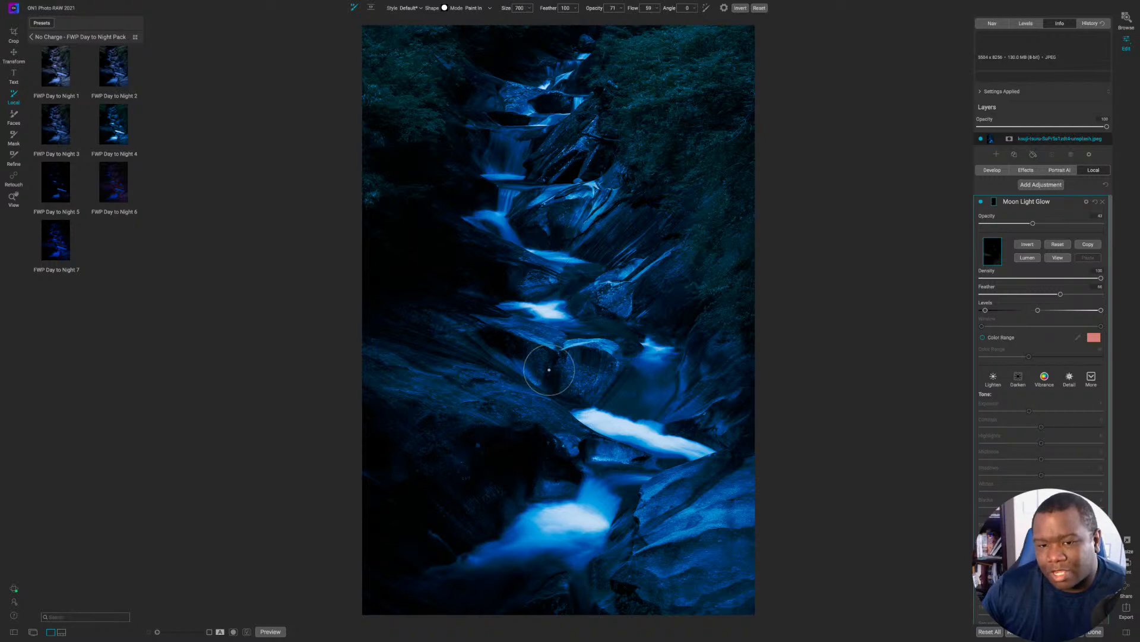
Step: Compare the waterfall photo with the Moon Light Glow adjustment off and on, leaving it enabled and its settings collapsed
{"action": "left_click", "coordinate": [981, 202]}
{"action": "left_click", "coordinate": [981, 202]}
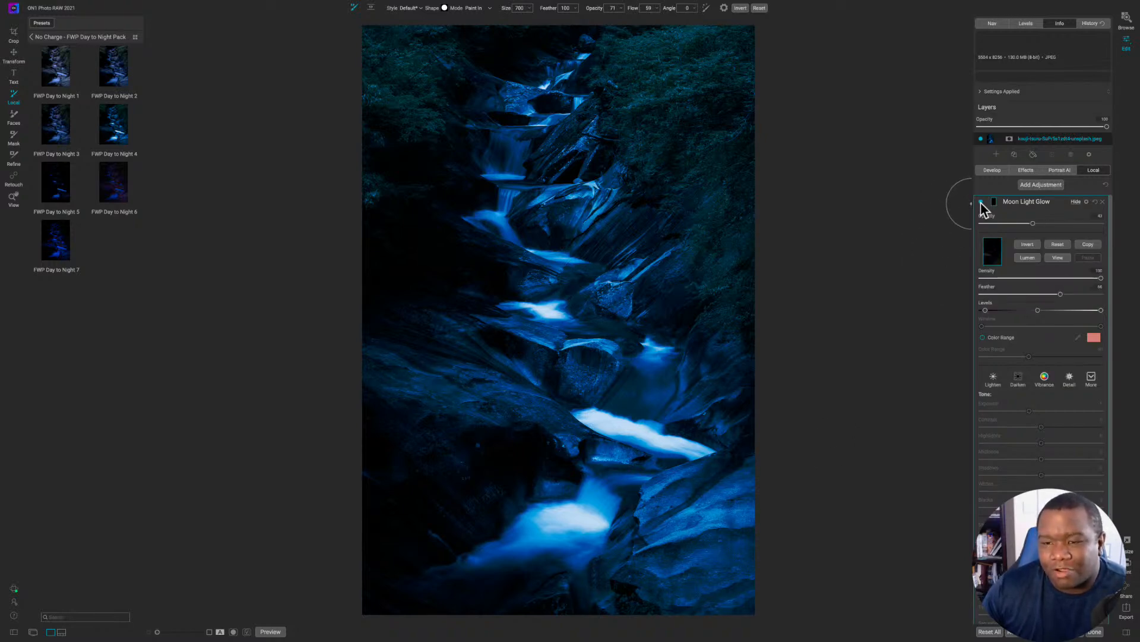
{"action": "left_click", "coordinate": [981, 203]}
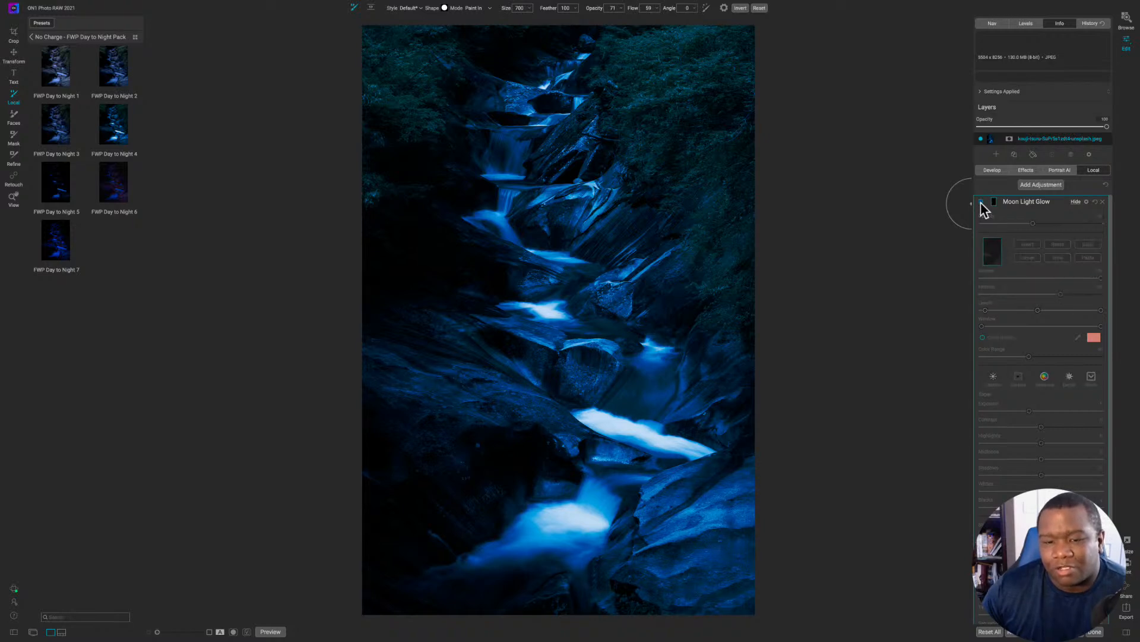
{"action": "left_click", "coordinate": [981, 202]}
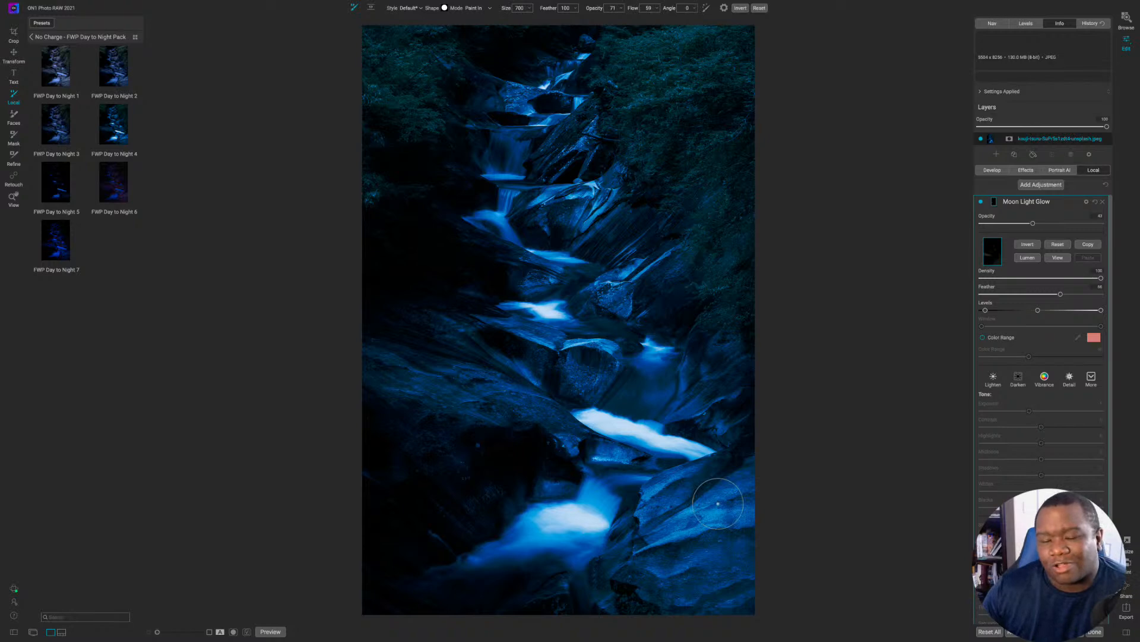
{"action": "left_click", "coordinate": [1023, 202]}
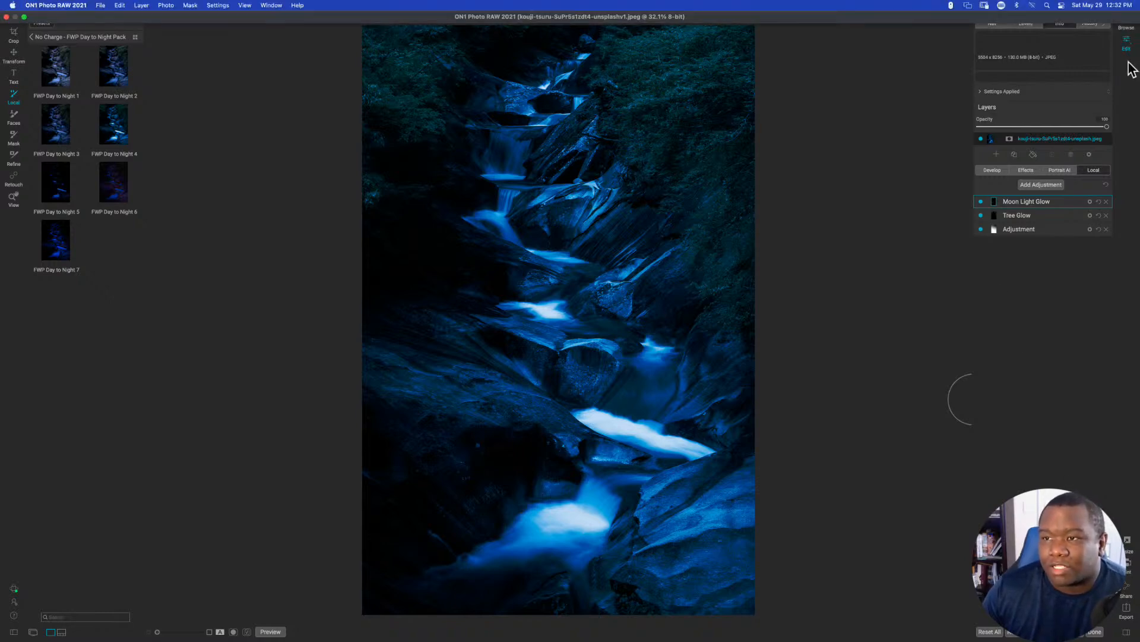
Step: Create a new version of the original daytime forest path photo in Browse and open that version for editing
{"action": "left_click", "coordinate": [1126, 24]}
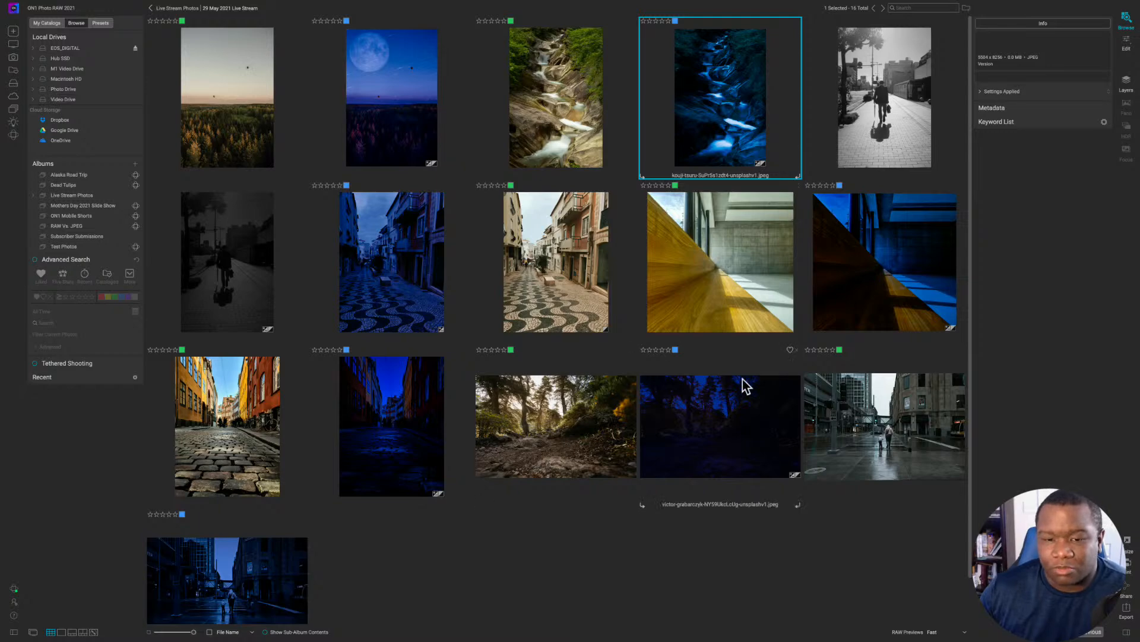
{"action": "left_click", "coordinate": [569, 442]}
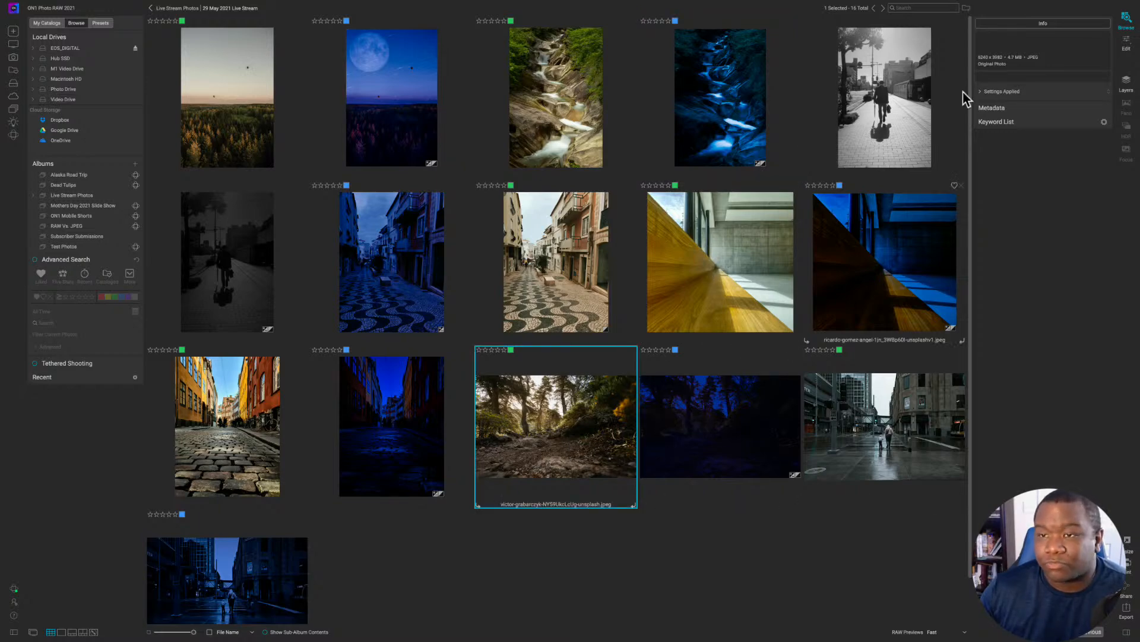
{"action": "right_click", "coordinate": [571, 442]}
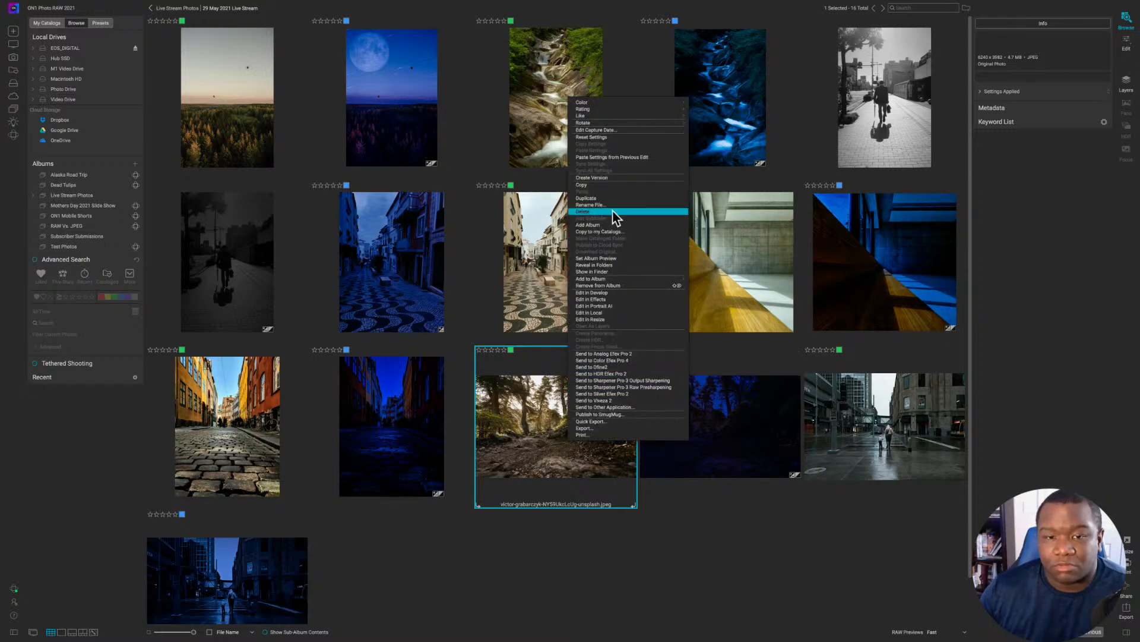
{"action": "left_click", "coordinate": [604, 184]}
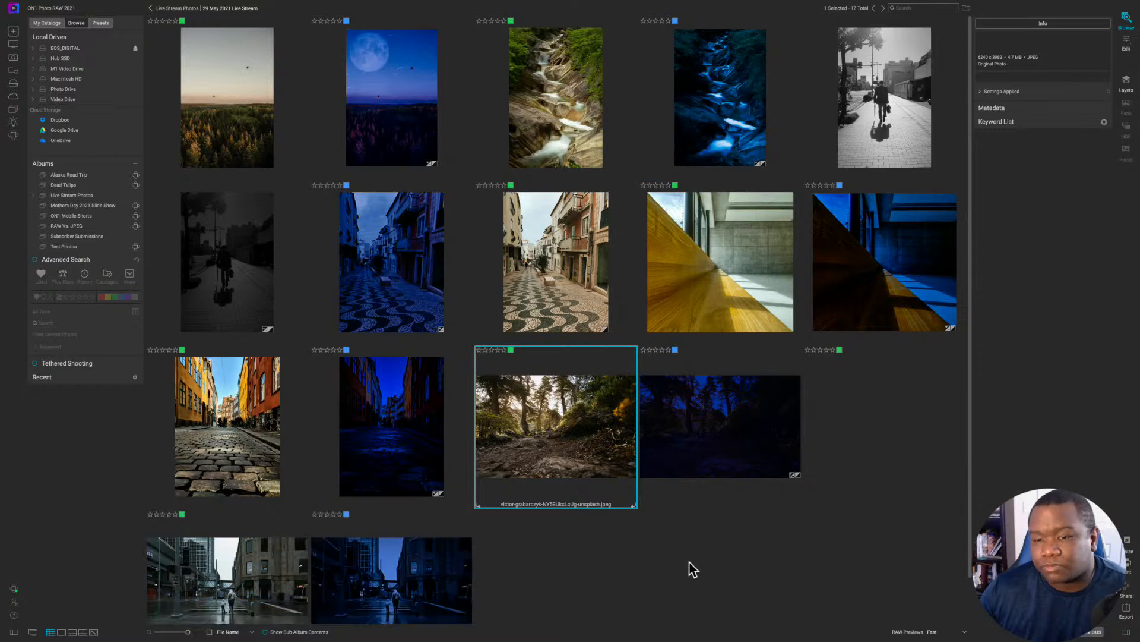
{"action": "left_click", "coordinate": [882, 448]}
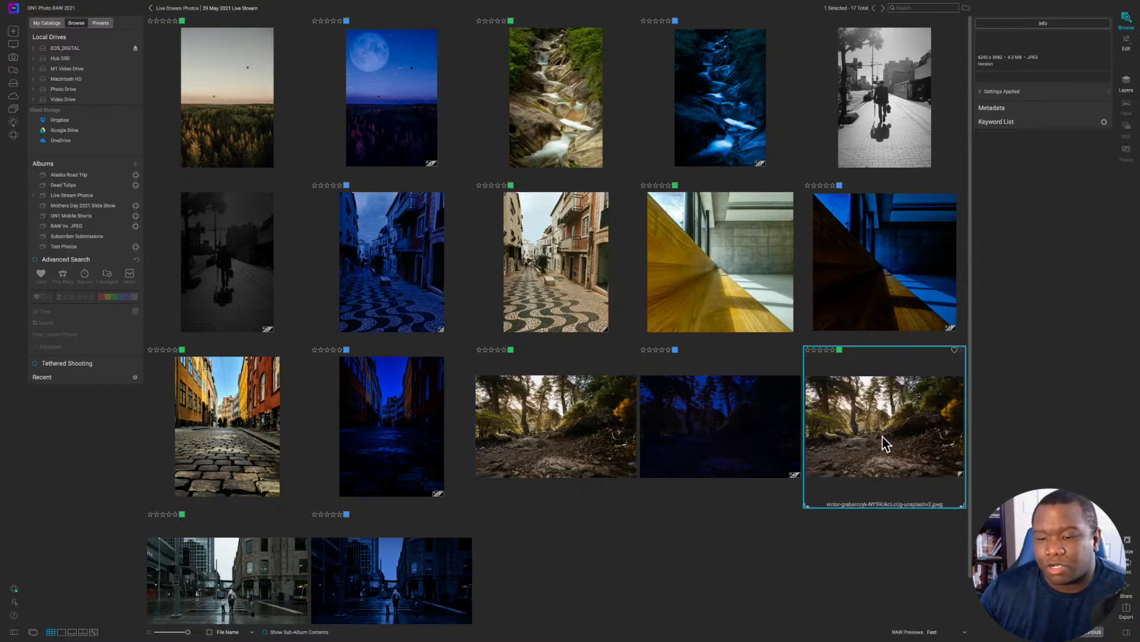
{"action": "left_click", "coordinate": [1127, 41]}
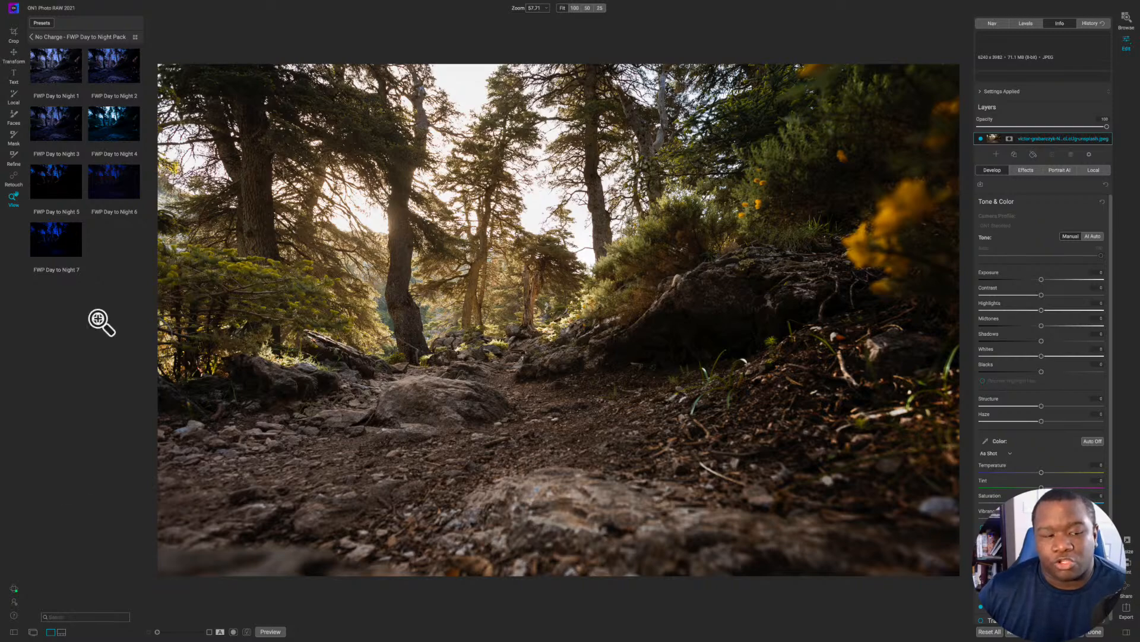
Step: Hide and restore the preset browser, return to the preset categories, and reopen the No Charge - FWP Day to Night Pack
{"action": "left_click", "coordinate": [13, 632]}
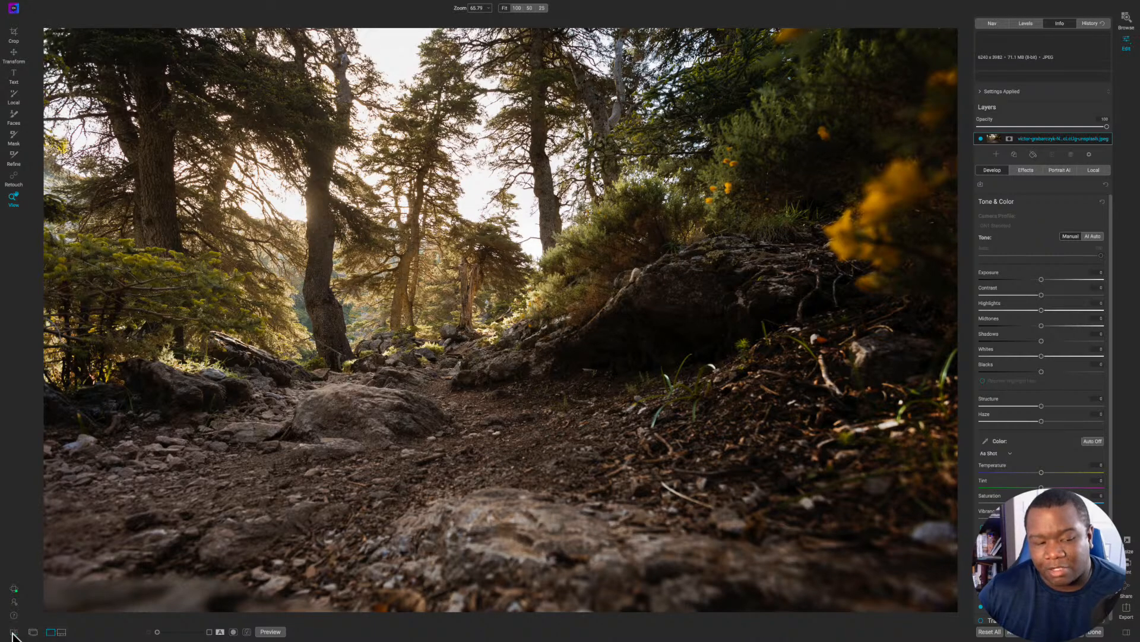
{"action": "left_click", "coordinate": [12, 632]}
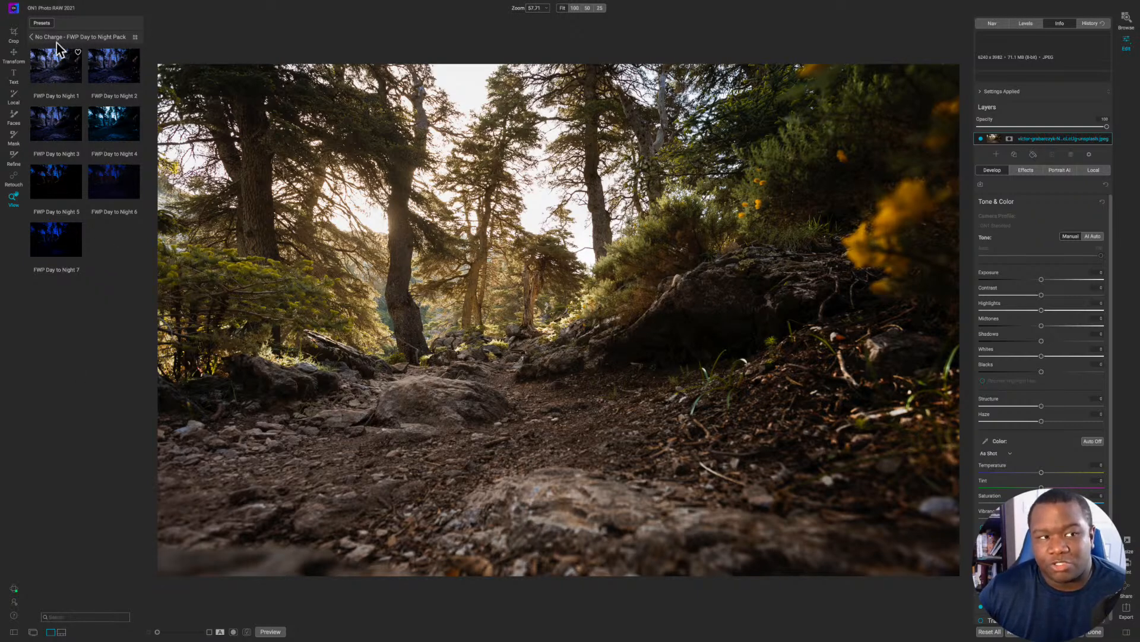
{"action": "left_click", "coordinate": [33, 37]}
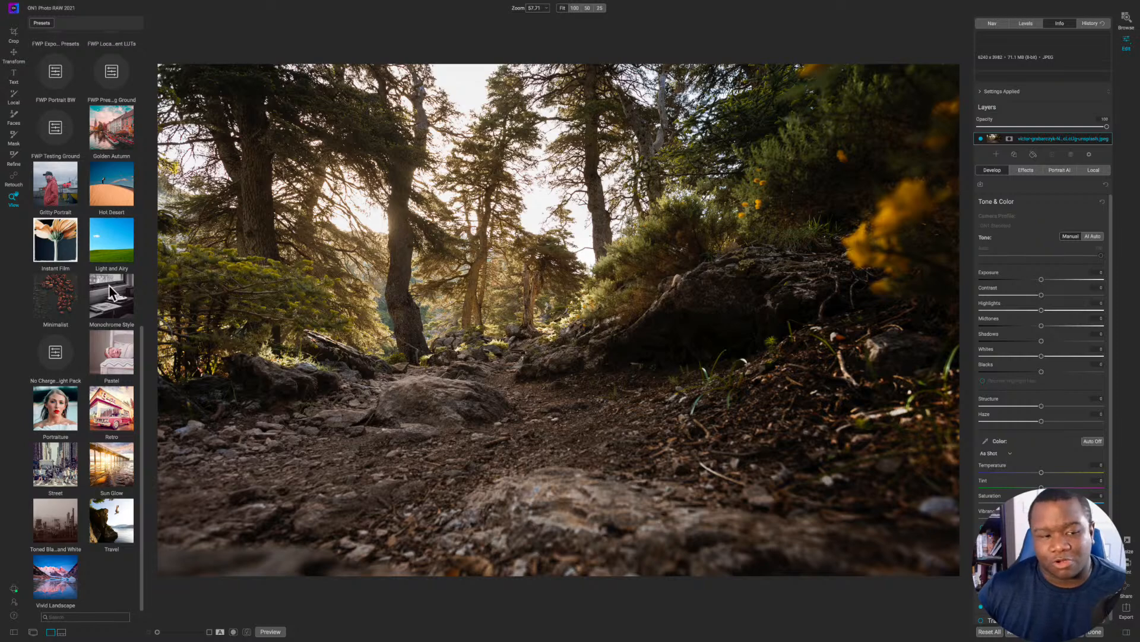
{"action": "left_click", "coordinate": [63, 354]}
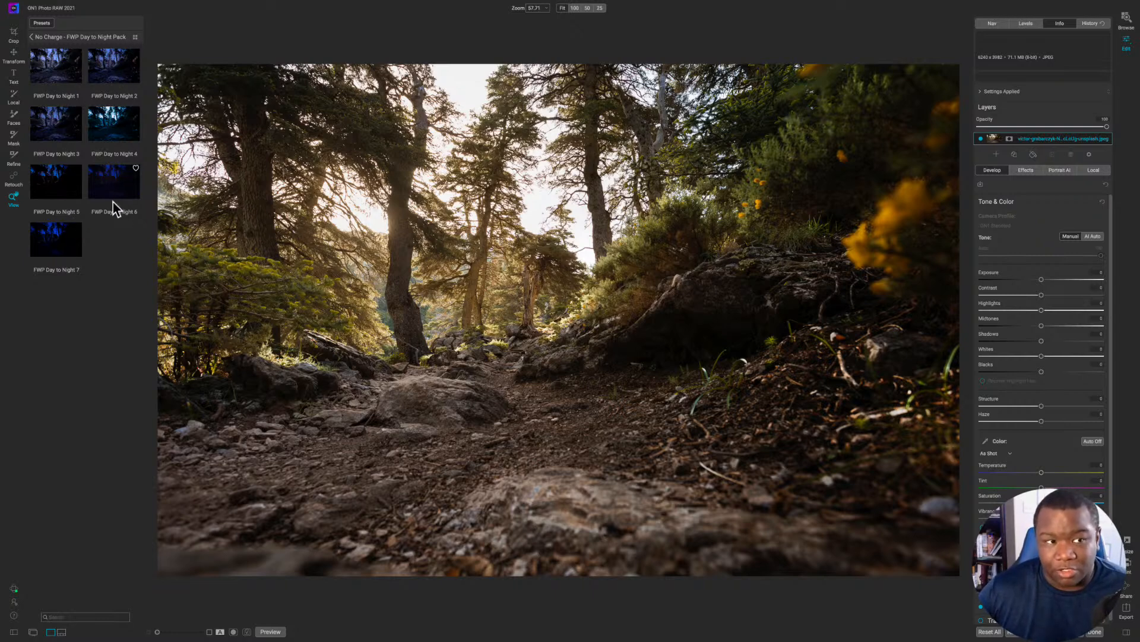
Step: Compare enlarged full-screen previews of the FWP Day to Night presets on the forest photo, and return to the edit view
{"action": "left_click", "coordinate": [135, 37]}
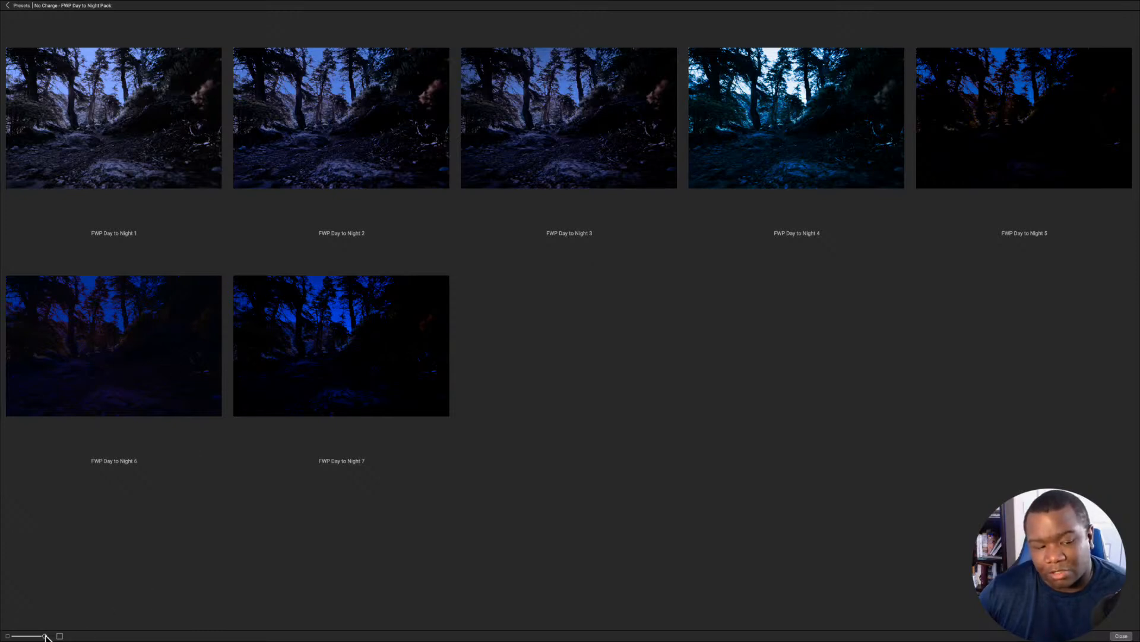
{"action": "mouse_move", "coordinate": [45, 636]}
{"action": "left_mouse_down"}
{"action": "mouse_move", "coordinate": [27, 637]}
{"action": "mouse_move", "coordinate": [56, 636]}
{"action": "left_mouse_up"}
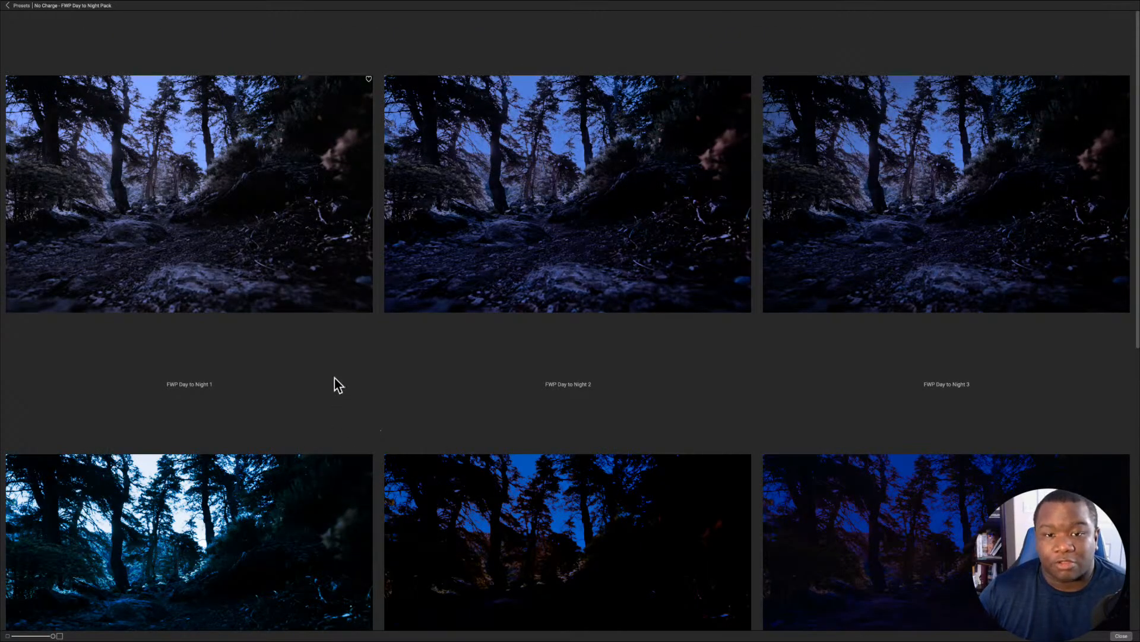
{"action": "scroll", "coordinate": [334, 383], "scroll_direction": "down", "scroll_amount": 3}
{"action": "scroll", "coordinate": [334, 383], "scroll_direction": "up", "scroll_amount": 3}
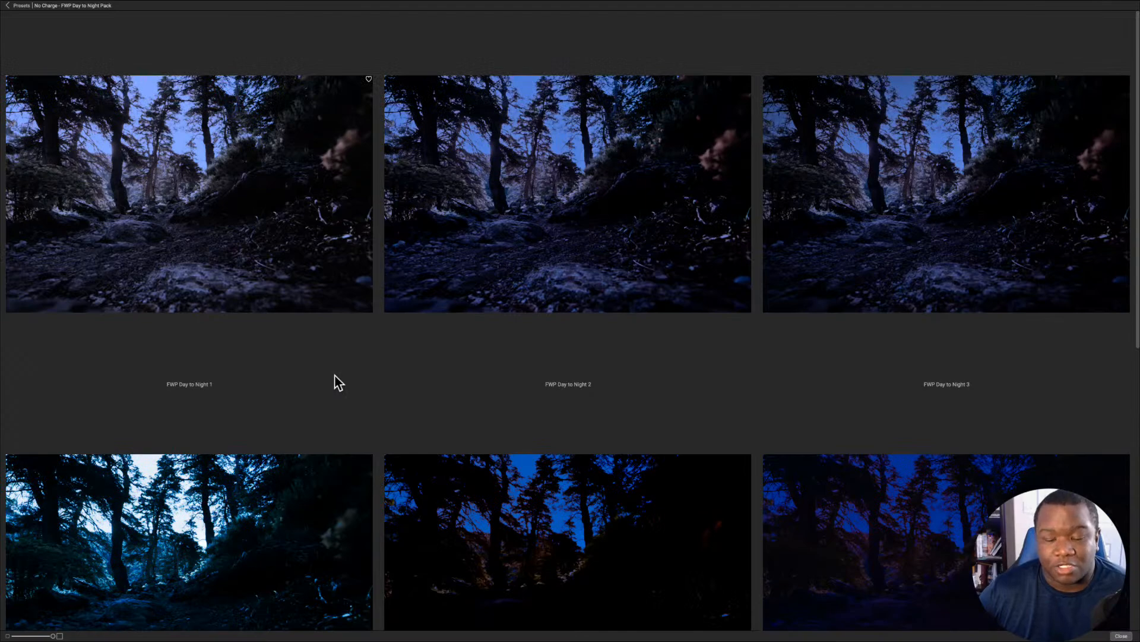
{"action": "scroll", "coordinate": [334, 375], "scroll_direction": "down", "scroll_amount": 5}
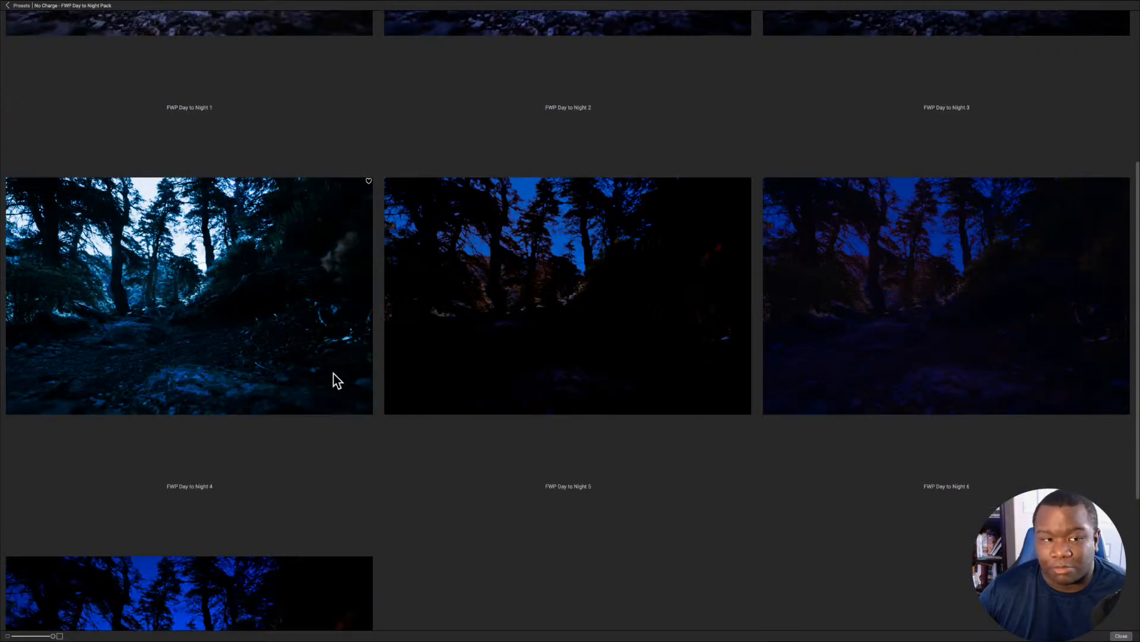
{"action": "scroll", "coordinate": [337, 380], "scroll_direction": "down", "scroll_amount": 3}
{"action": "scroll", "coordinate": [334, 373], "scroll_direction": "up", "scroll_amount": 5}
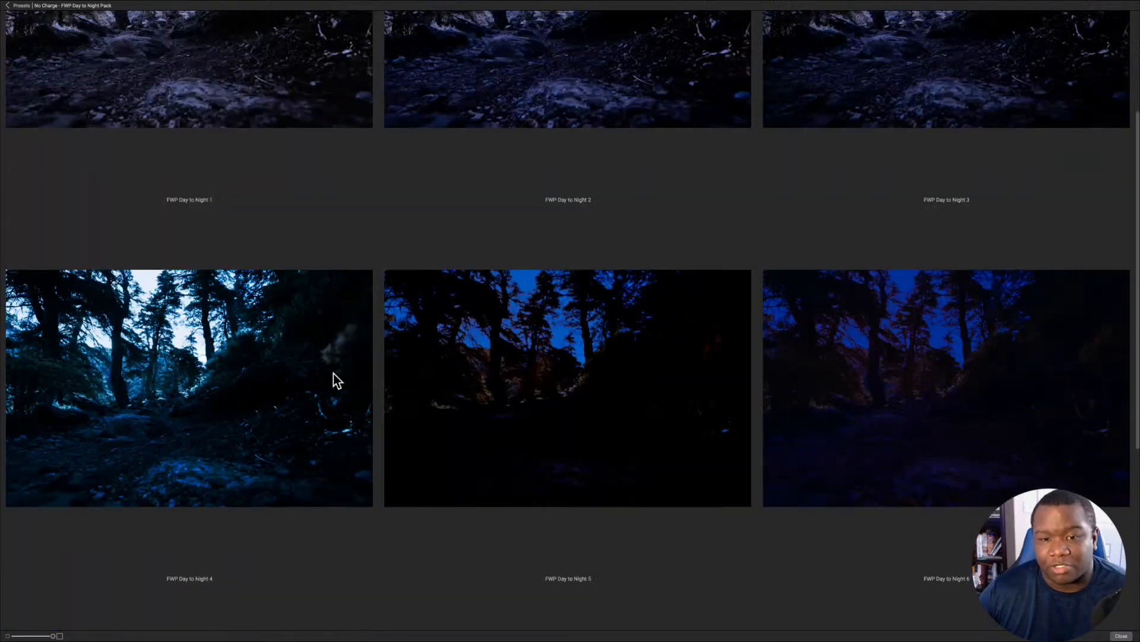
{"action": "scroll", "coordinate": [337, 380], "scroll_direction": "up", "scroll_amount": 3}
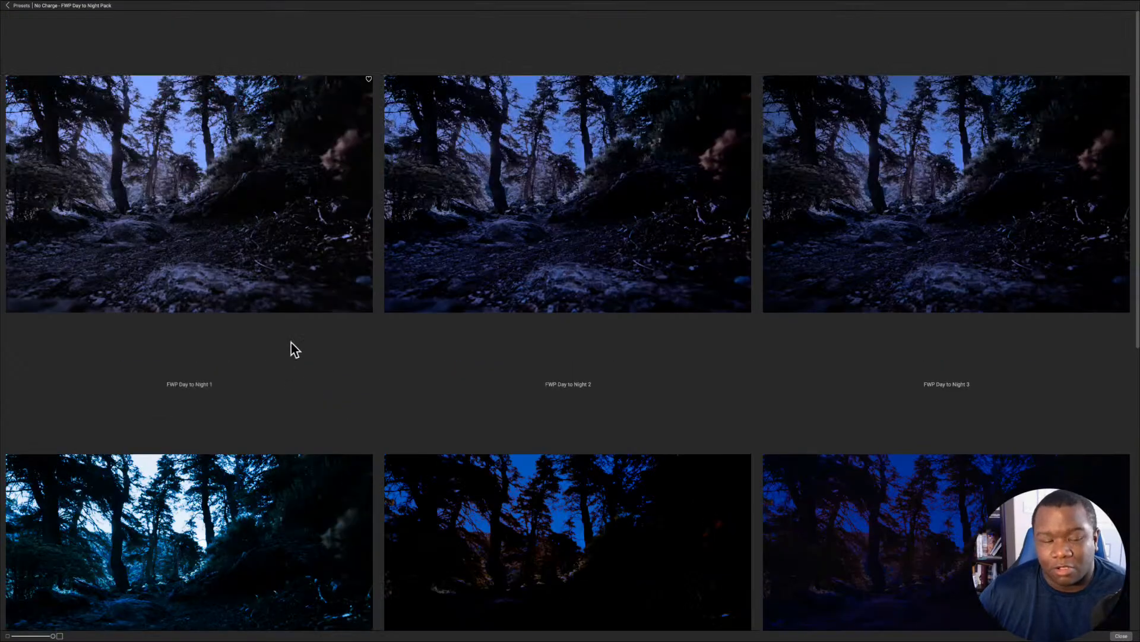
{"action": "left_click", "coordinate": [22, 6]}
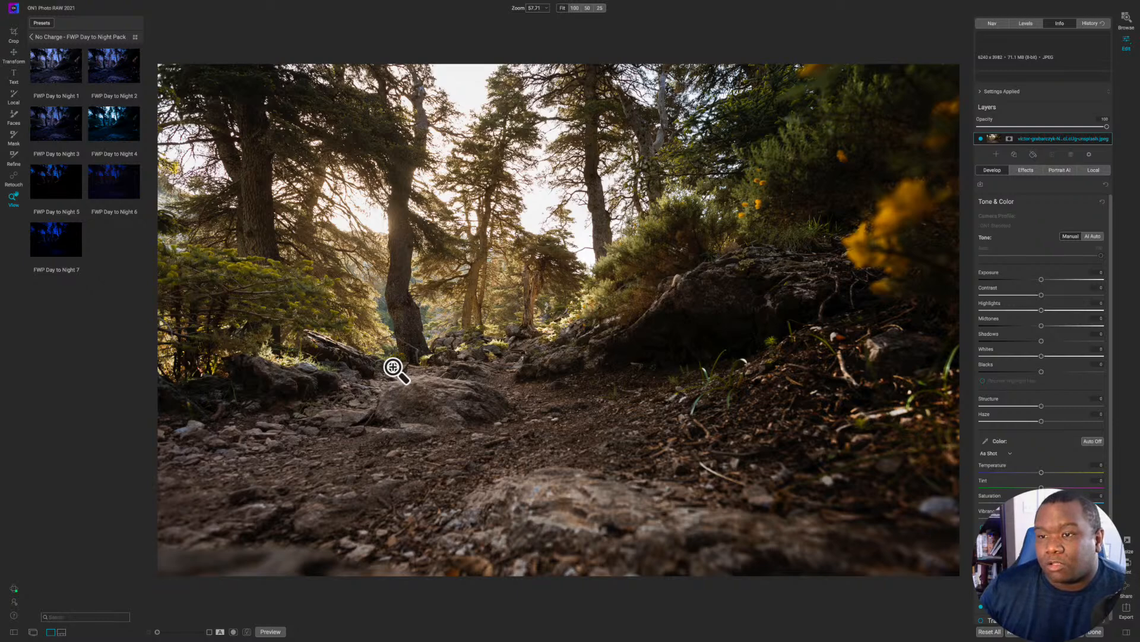
Step: Add a color fill layer in Lavender above the forest photo
{"action": "left_click", "coordinate": [1033, 155]}
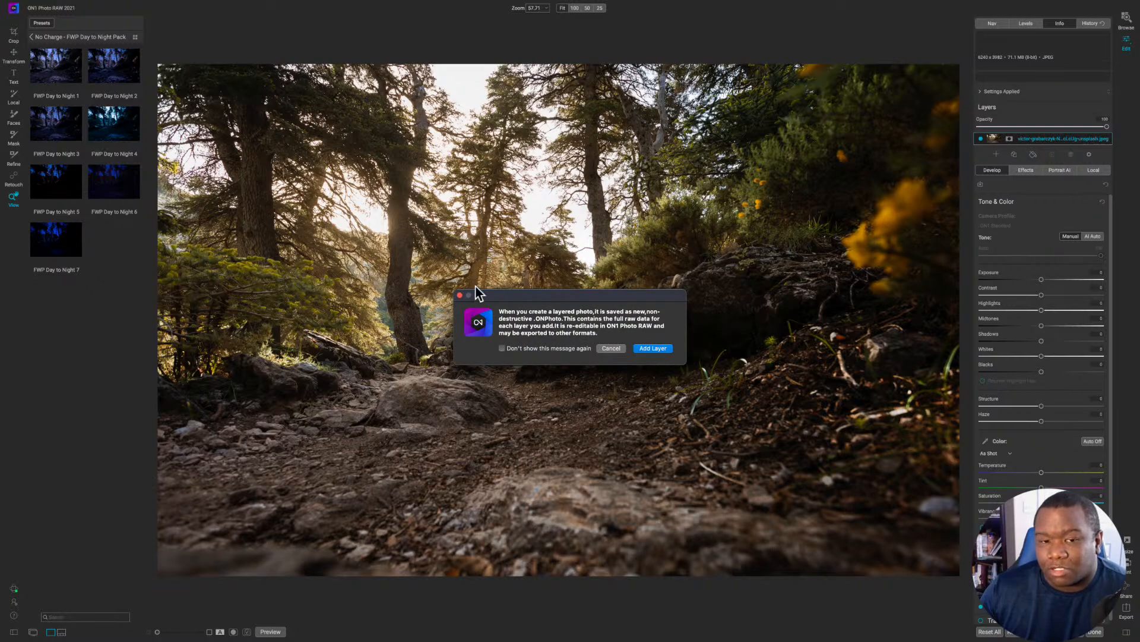
{"action": "left_click", "coordinate": [461, 296]}
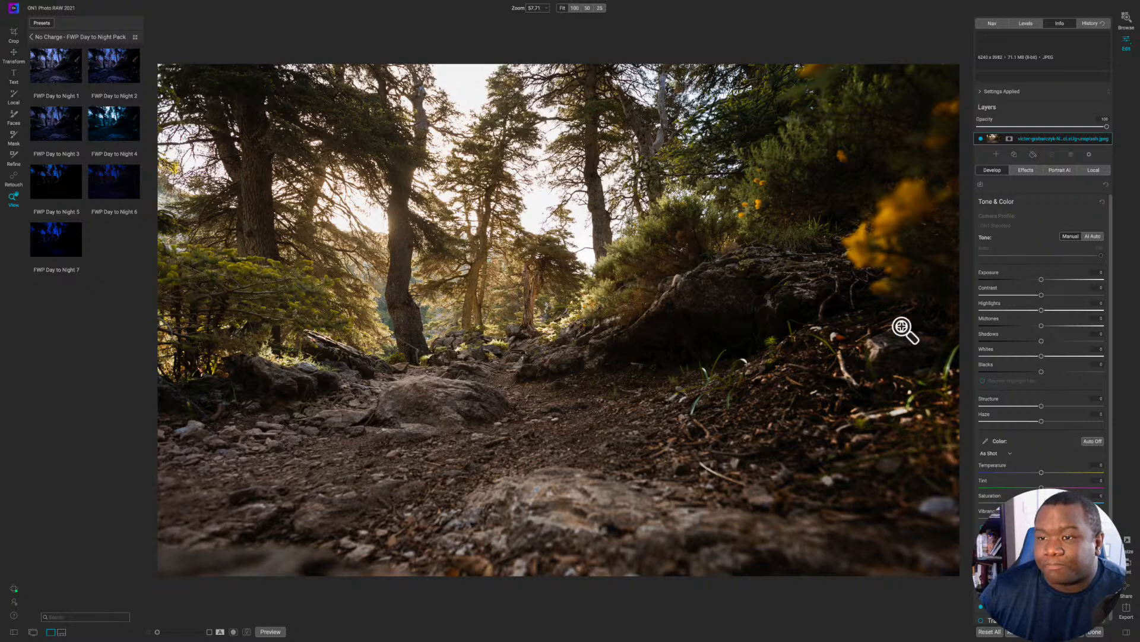
{"action": "left_click", "coordinate": [1033, 155]}
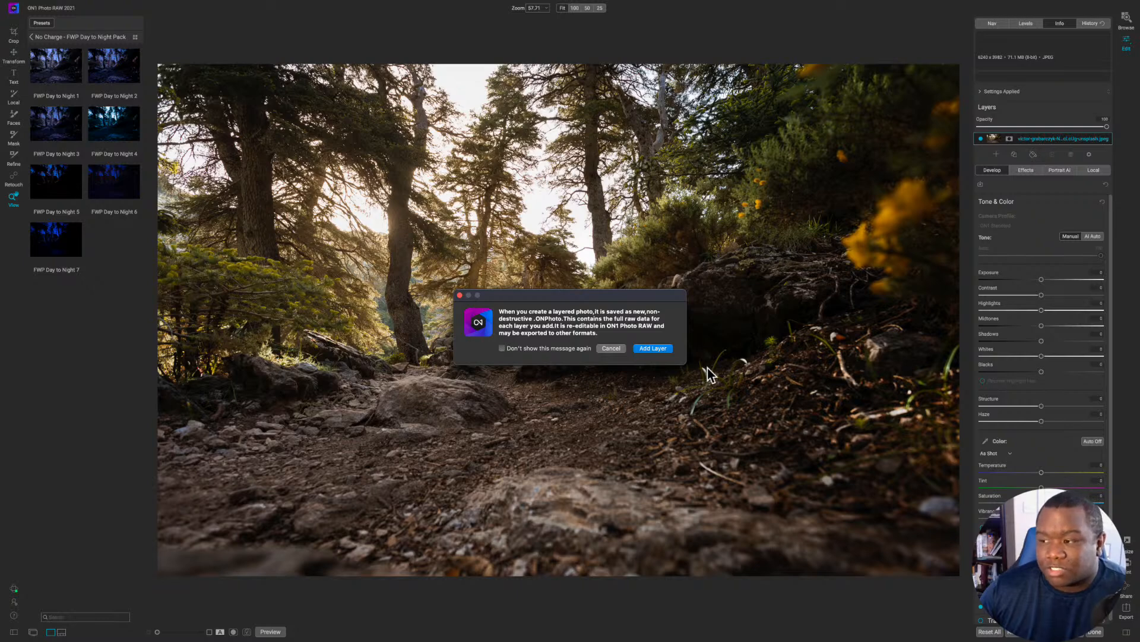
{"action": "left_click", "coordinate": [653, 349]}
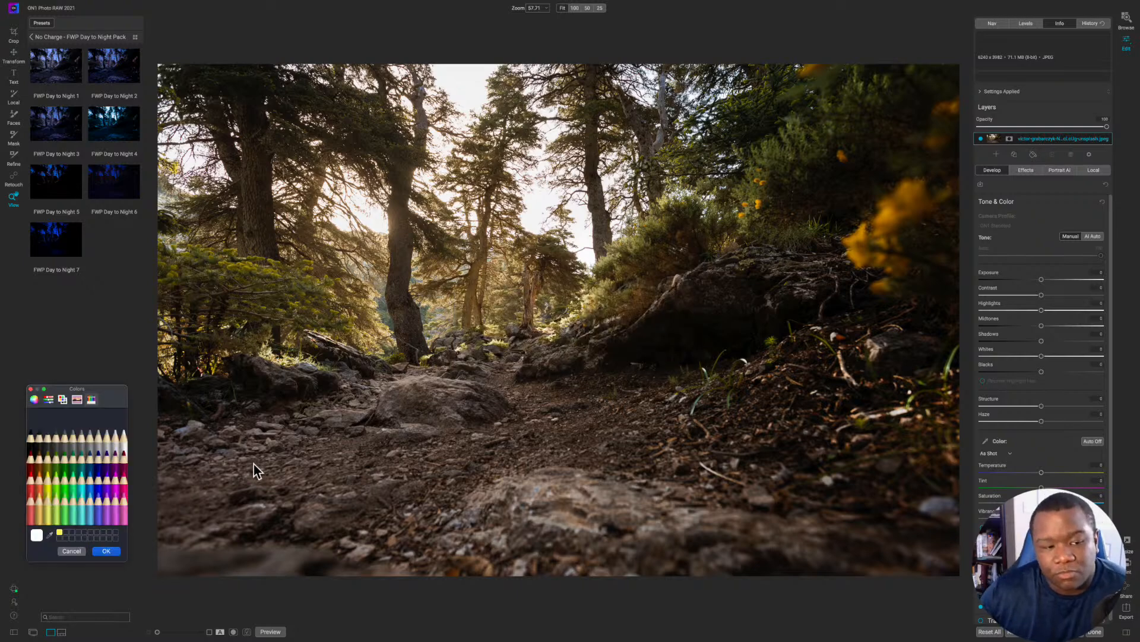
{"action": "left_click", "coordinate": [105, 495]}
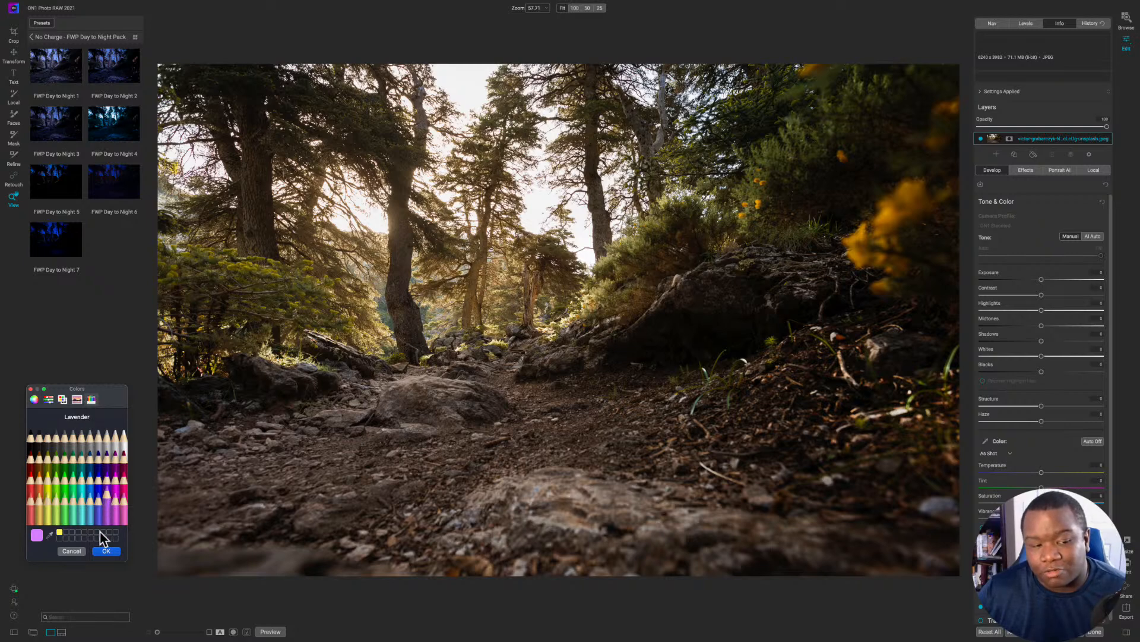
{"action": "left_click_drag", "start_coordinate": [36, 536], "coordinate": [67, 532]}
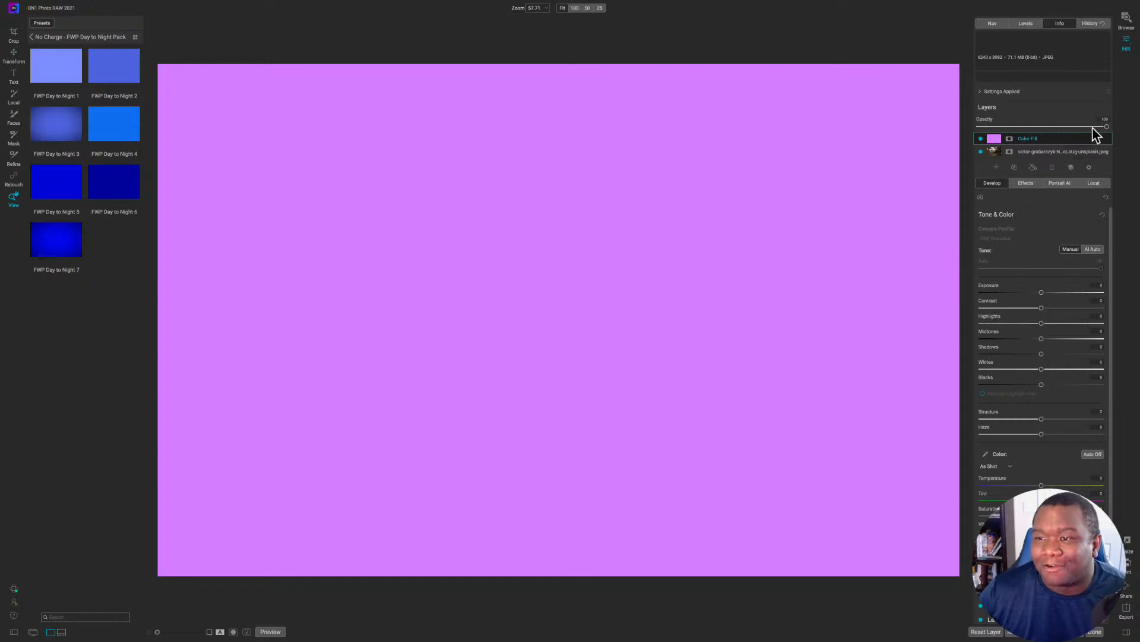
Step: Set the Color Fill layer's blending mode to Color and lower its opacity to about 40
{"action": "left_click_drag", "start_coordinate": [1106, 127], "coordinate": [1042, 135]}
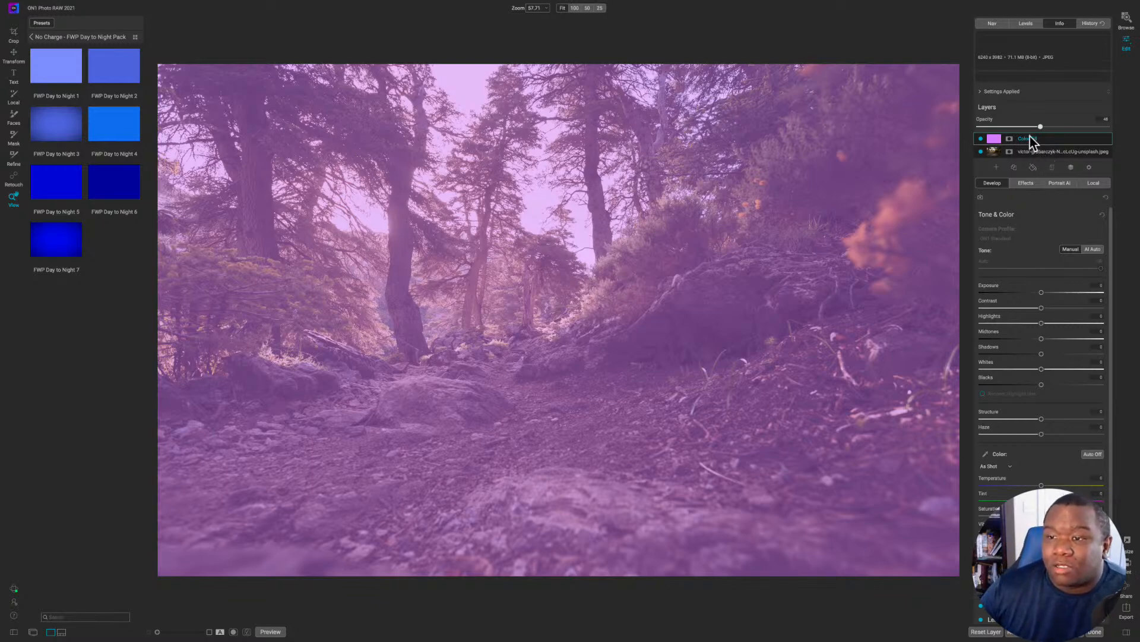
{"action": "left_click", "coordinate": [1090, 168]}
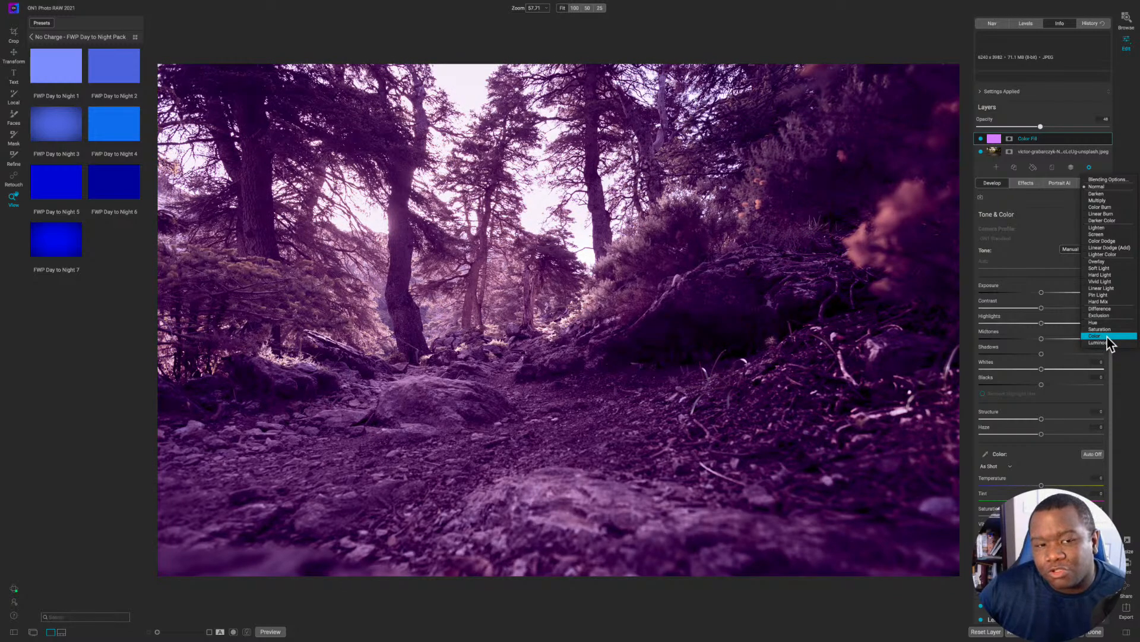
{"action": "left_click", "coordinate": [1108, 337]}
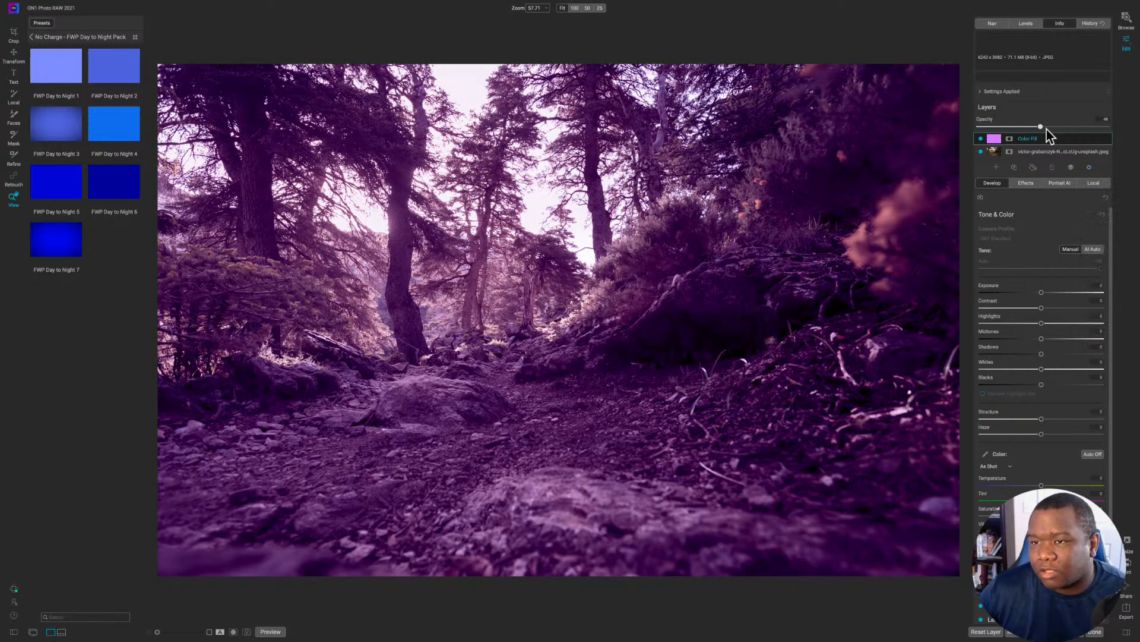
{"action": "mouse_move", "coordinate": [1043, 127]}
{"action": "left_mouse_down"}
{"action": "mouse_move", "coordinate": [1103, 135]}
{"action": "mouse_move", "coordinate": [1031, 132]}
{"action": "left_mouse_up"}
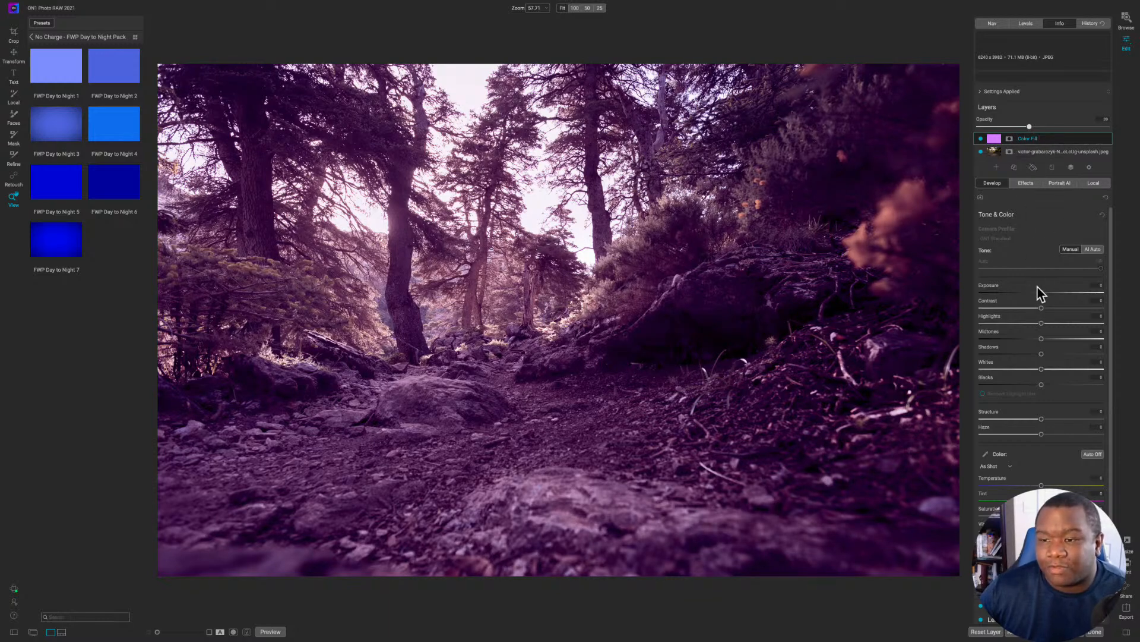
Step: Raise the Color Fill layer's contrast, resetting its exposure to the default, and select the forest photo layer beneath
{"action": "mouse_move", "coordinate": [1041, 292]}
{"action": "left_mouse_down"}
{"action": "mouse_move", "coordinate": [1023, 293]}
{"action": "mouse_move", "coordinate": [1070, 293]}
{"action": "mouse_move", "coordinate": [1037, 292]}
{"action": "left_mouse_up"}
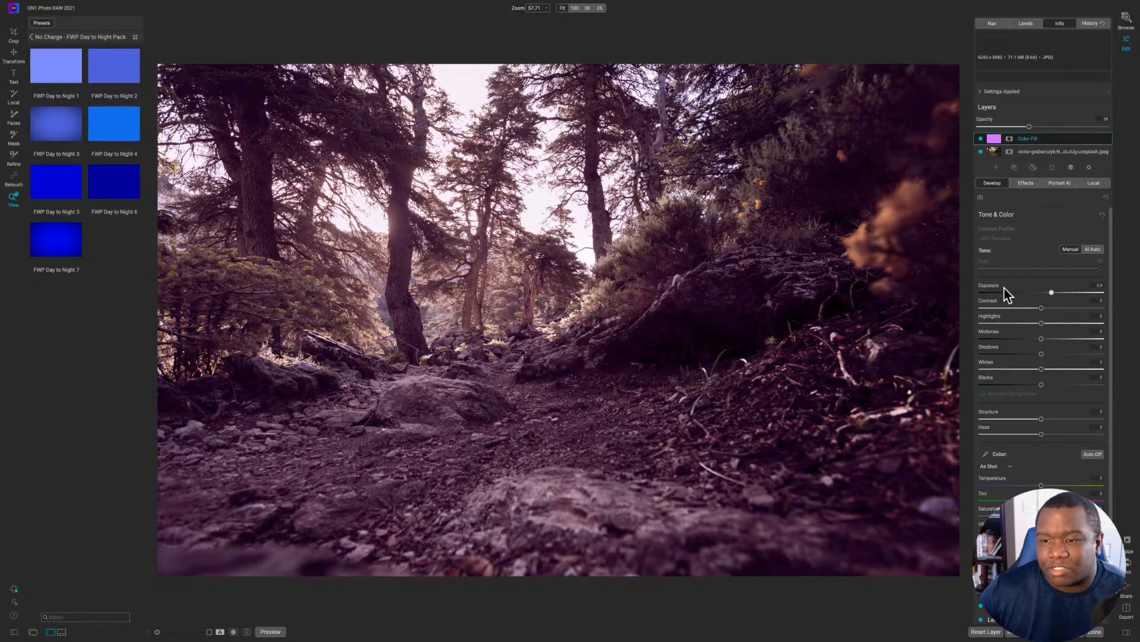
{"action": "double_click", "coordinate": [989, 286]}
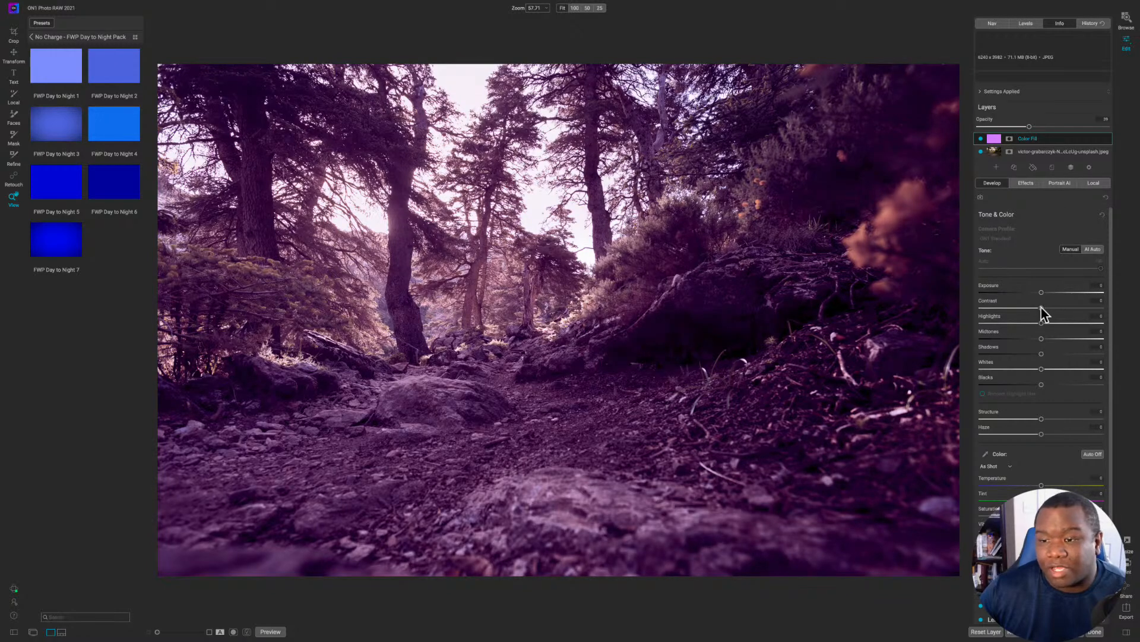
{"action": "left_click_drag", "start_coordinate": [1056, 309], "coordinate": [1083, 308]}
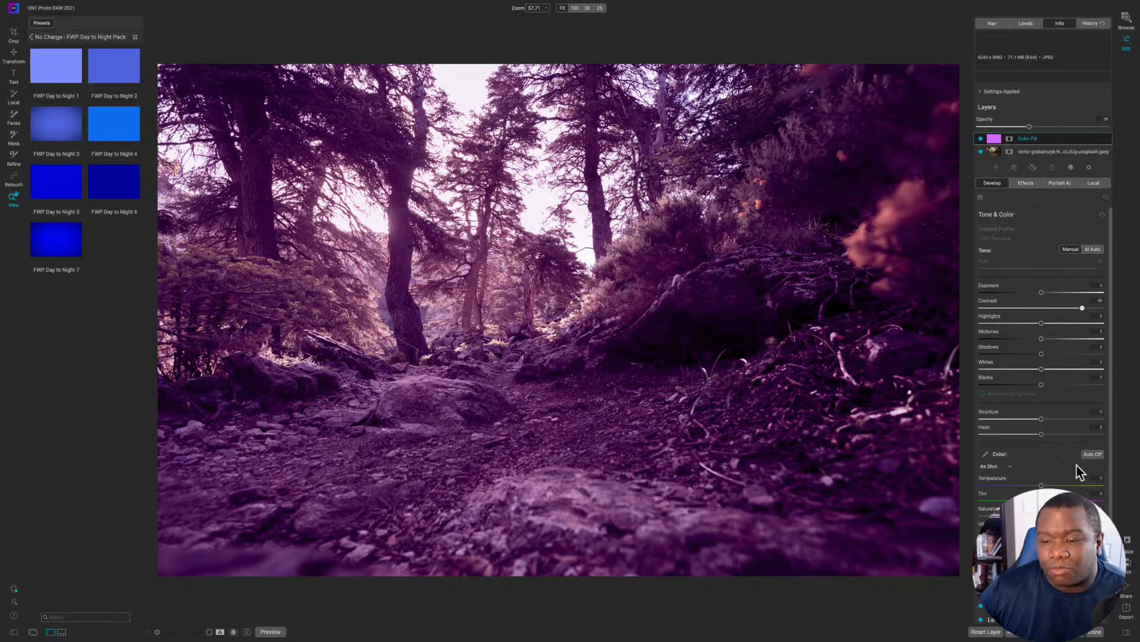
{"action": "left_click", "coordinate": [1041, 153]}
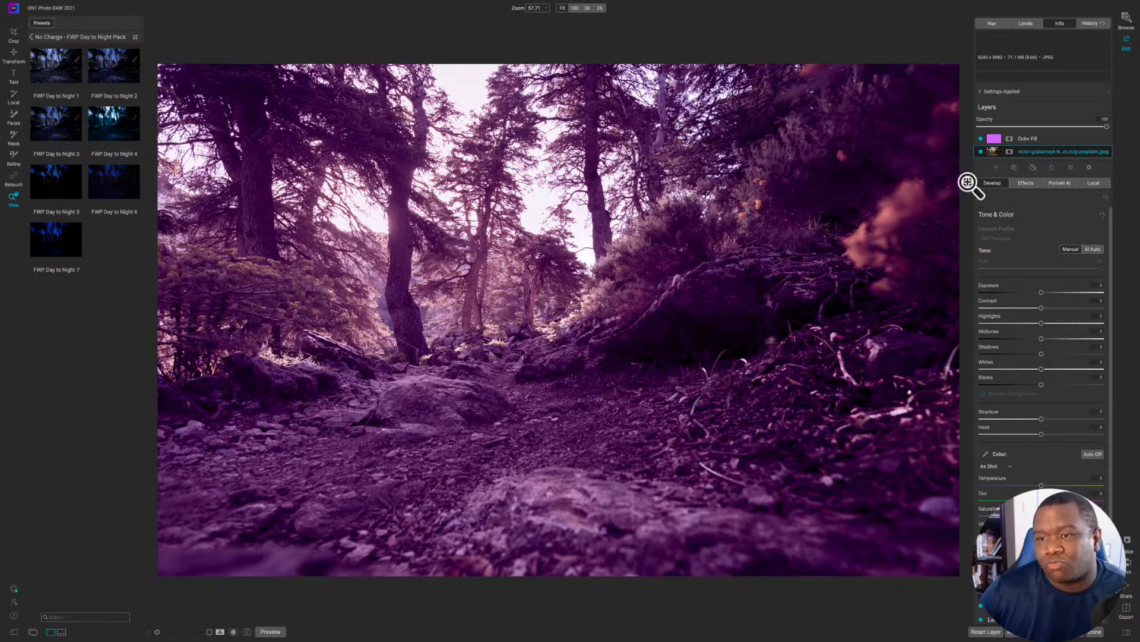
Step: Add a Tone Enhancer filter to the forest photo layer and lower its exposure to darken the scene
{"action": "left_click", "coordinate": [1027, 183]}
{"action": "left_click", "coordinate": [1040, 215]}
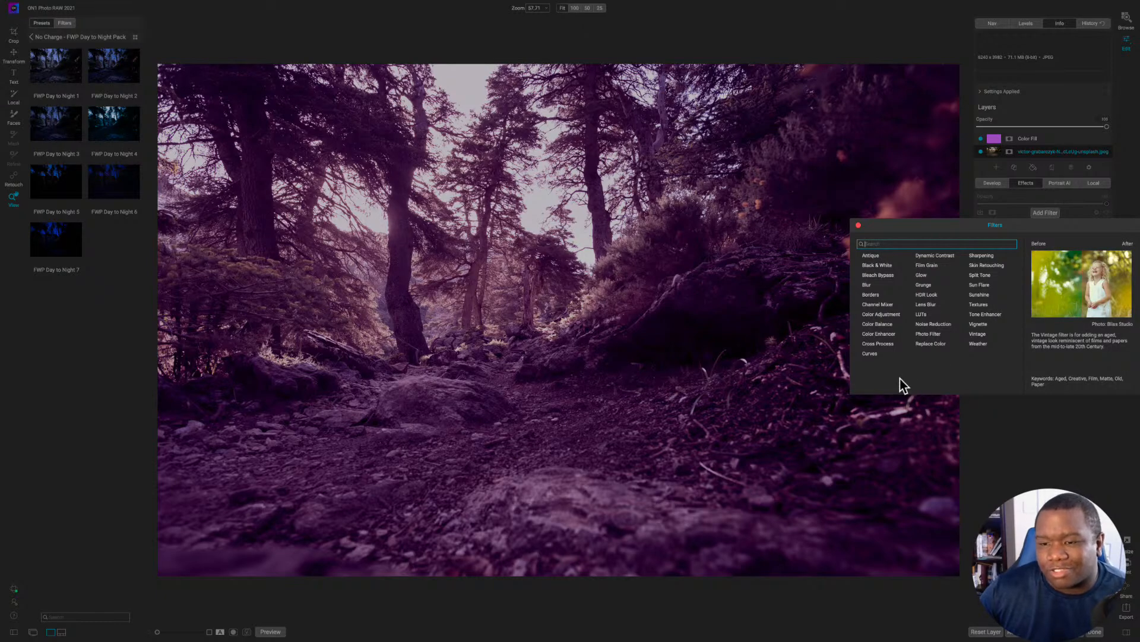
{"action": "left_click", "coordinate": [988, 317]}
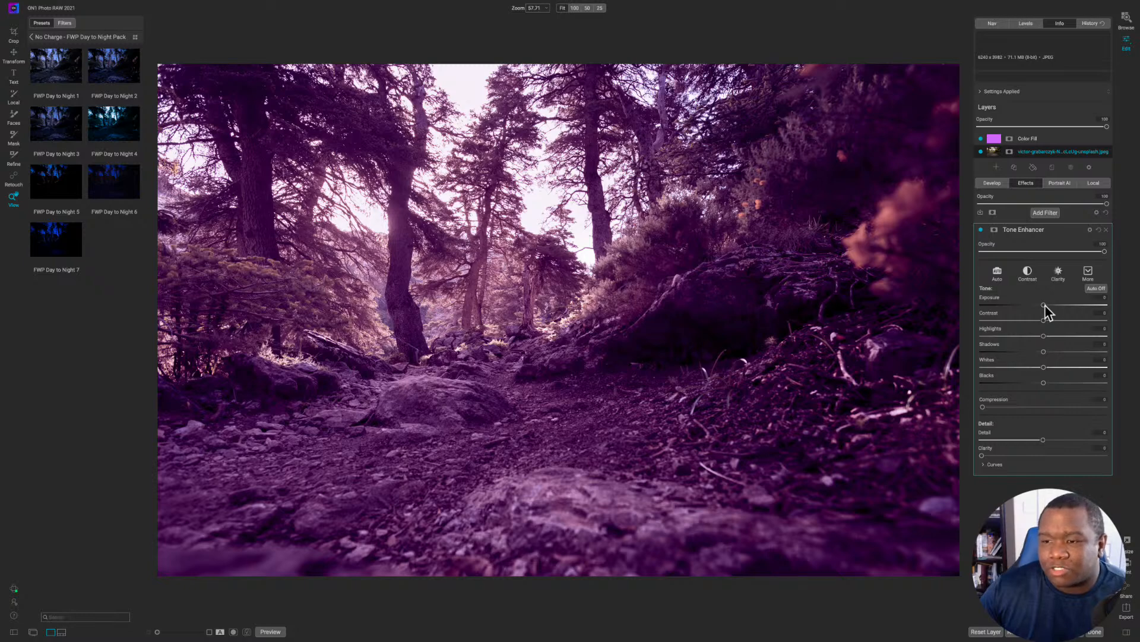
{"action": "left_click_drag", "start_coordinate": [1043, 305], "coordinate": [1024, 309]}
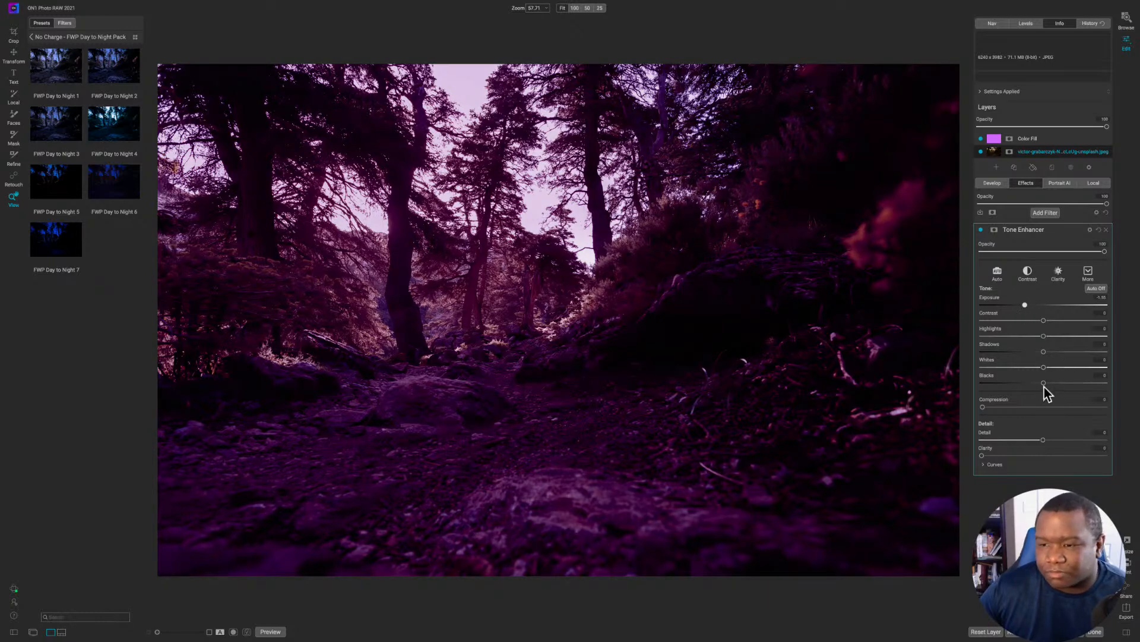
Step: Refine the Tone Enhancer with deeper blacks, raised shadows, reduced contrast, compression at about half its range, and slightly lower exposure
{"action": "left_click_drag", "start_coordinate": [1045, 386], "coordinate": [1027, 386]}
{"action": "left_click_drag", "start_coordinate": [1031, 387], "coordinate": [1073, 353]}
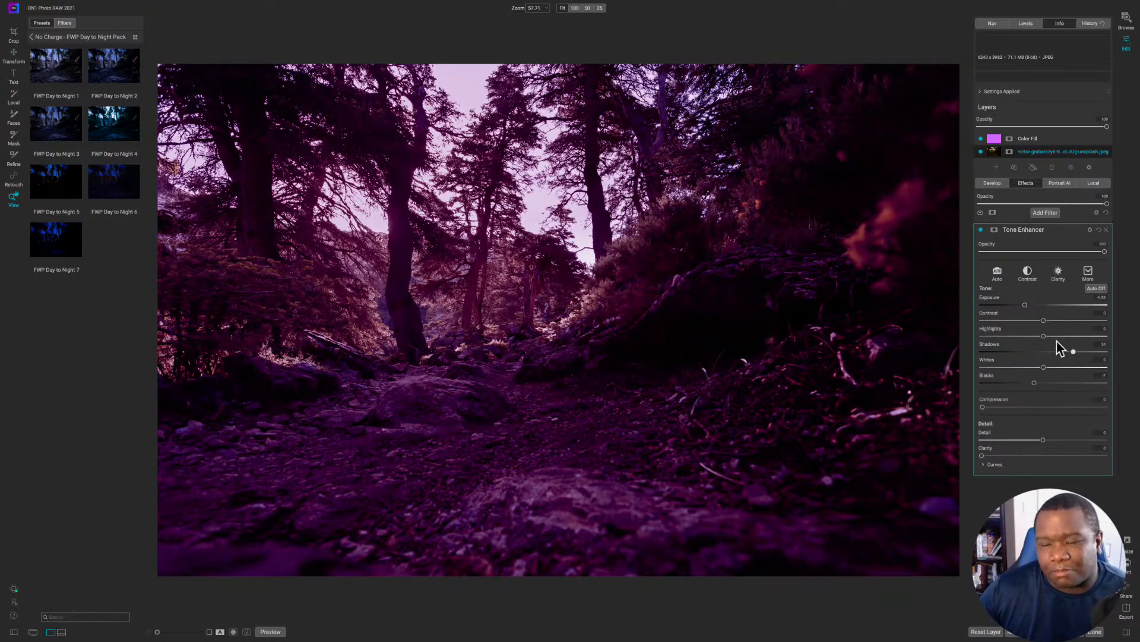
{"action": "left_click_drag", "start_coordinate": [1040, 322], "coordinate": [1034, 324]}
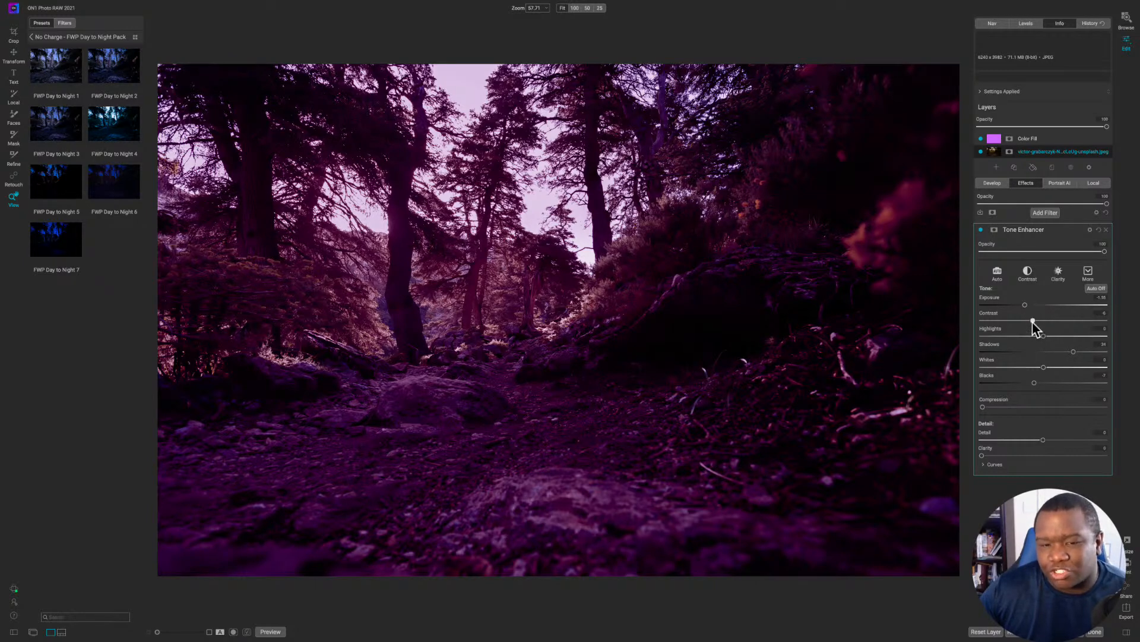
{"action": "left_click_drag", "start_coordinate": [1035, 384], "coordinate": [1051, 408]}
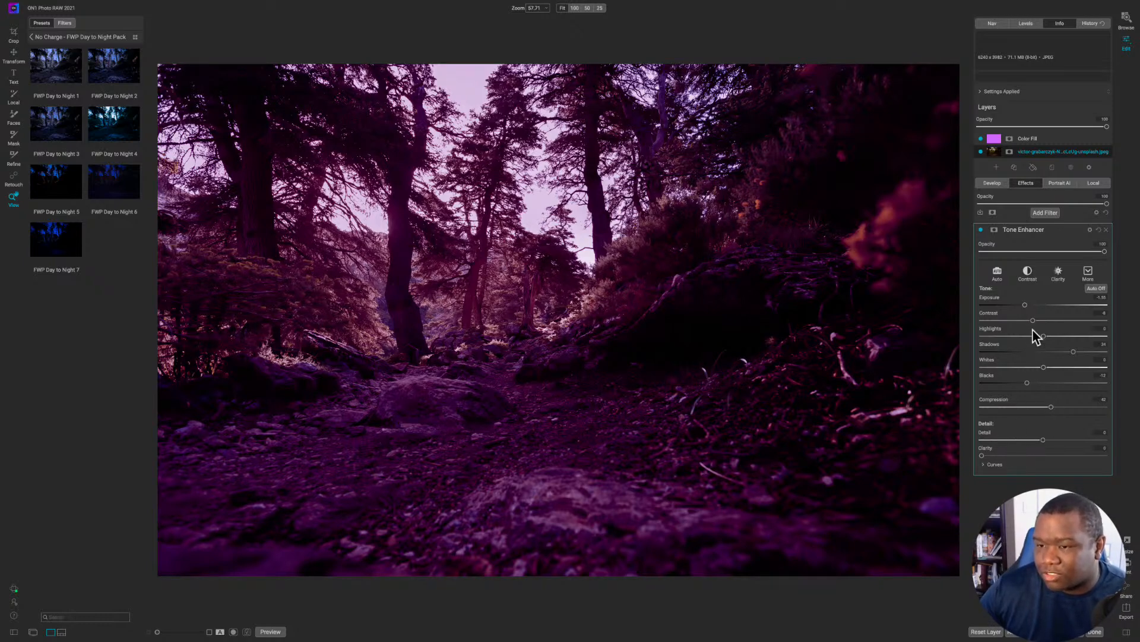
{"action": "left_click_drag", "start_coordinate": [1025, 305], "coordinate": [1022, 305]}
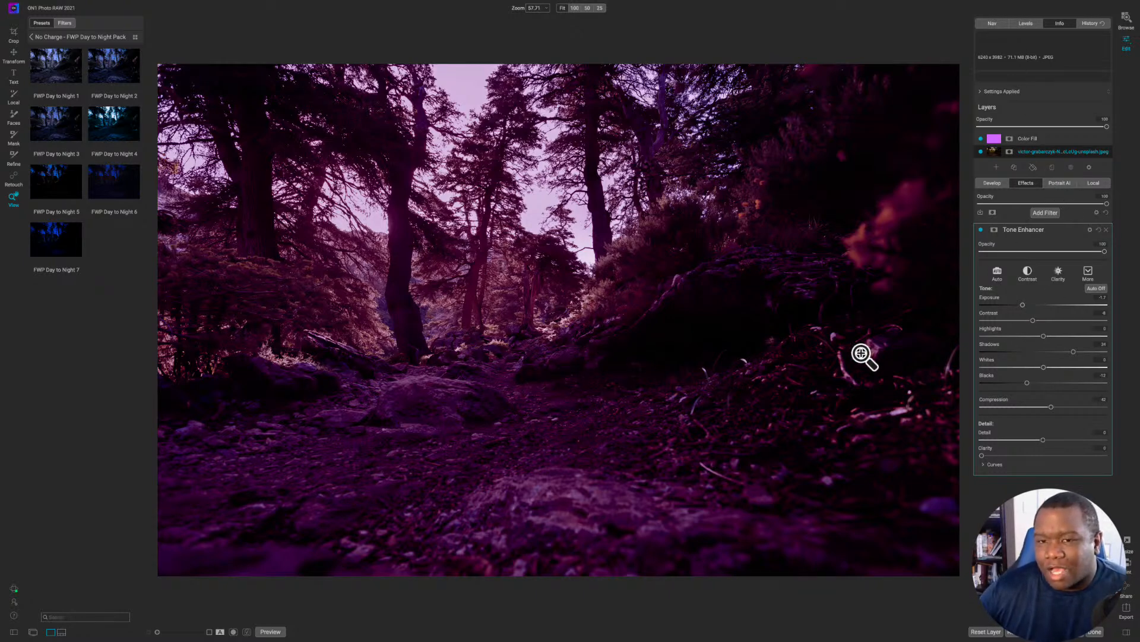
Step: Collapse the Tone Enhancer settings and add a Photo Filter above it on the forest photo layer
{"action": "left_click", "coordinate": [1059, 229]}
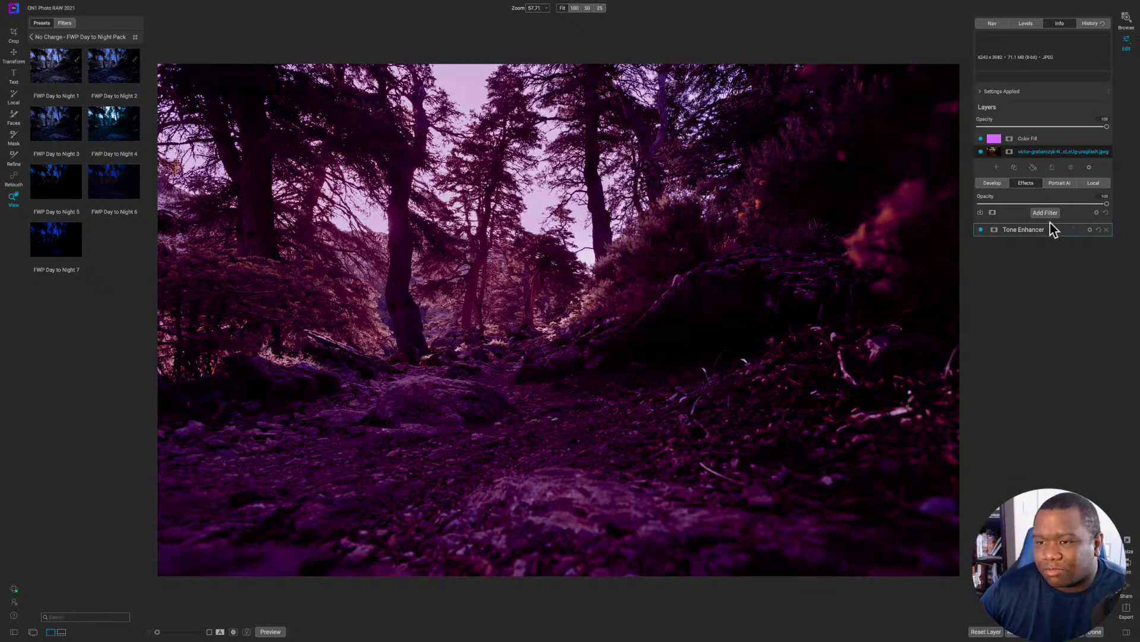
{"action": "left_click", "coordinate": [1047, 213]}
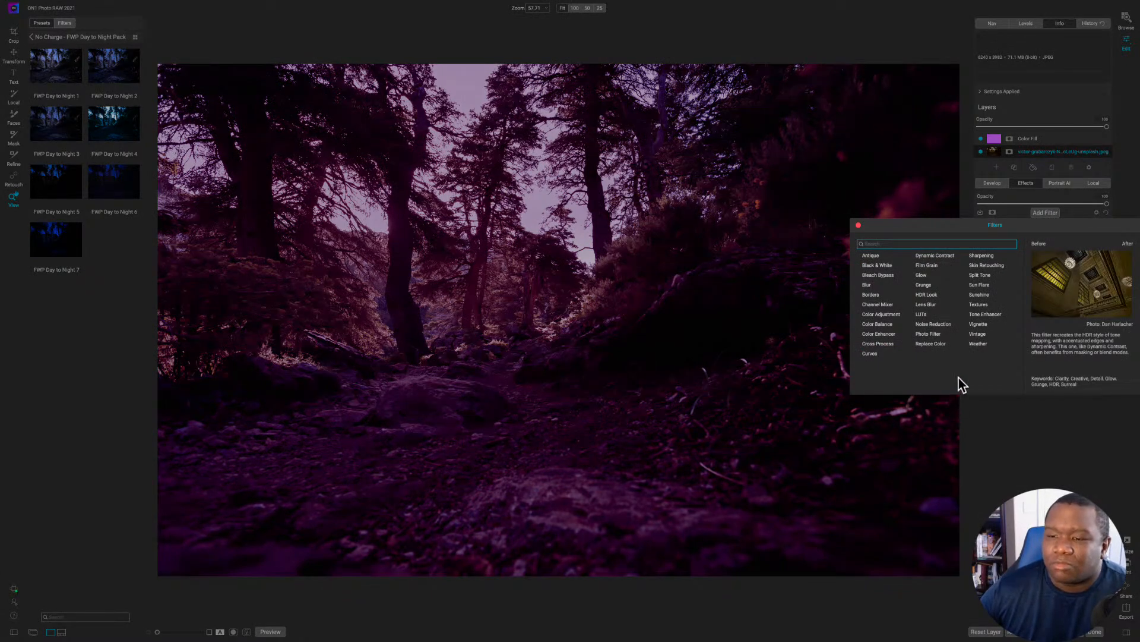
{"action": "left_click", "coordinate": [928, 334]}
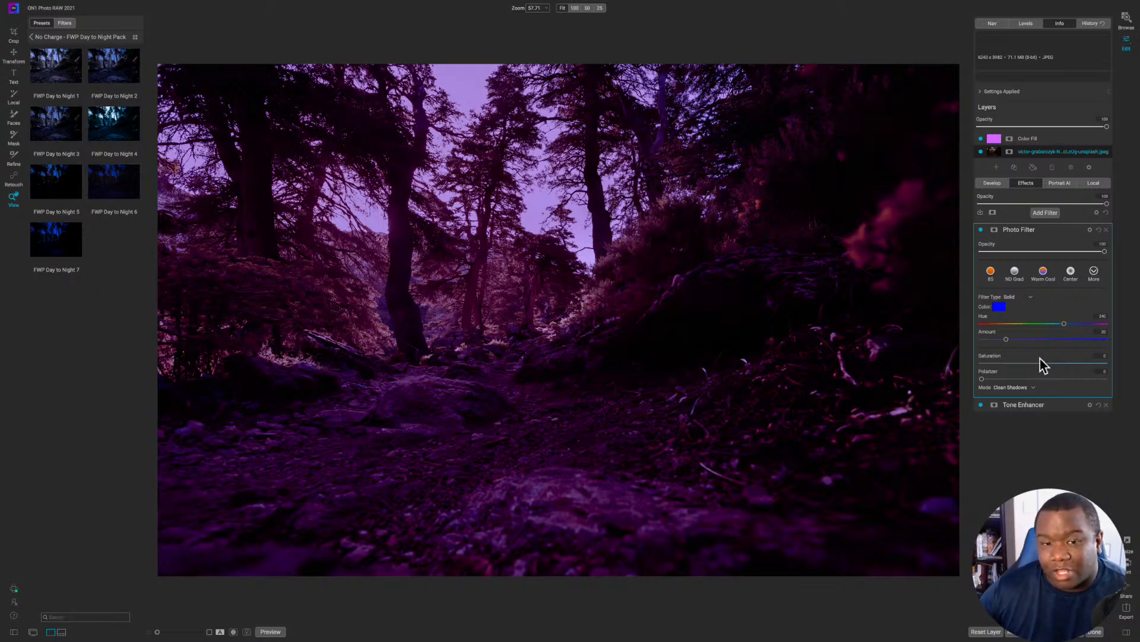
Step: Set the blue Photo Filter's amount to 47, polarizer to 27 and opacity to 67, and compare the result with the original
{"action": "left_click_drag", "start_coordinate": [1007, 341], "coordinate": [1020, 341]}
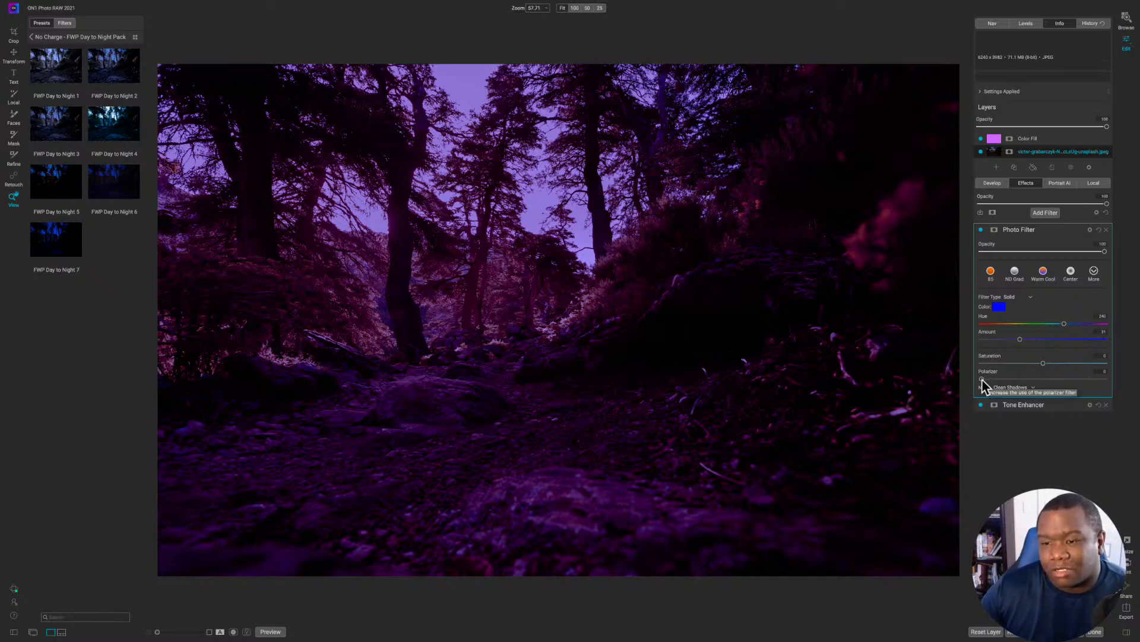
{"action": "left_click_drag", "start_coordinate": [982, 379], "coordinate": [1016, 380]}
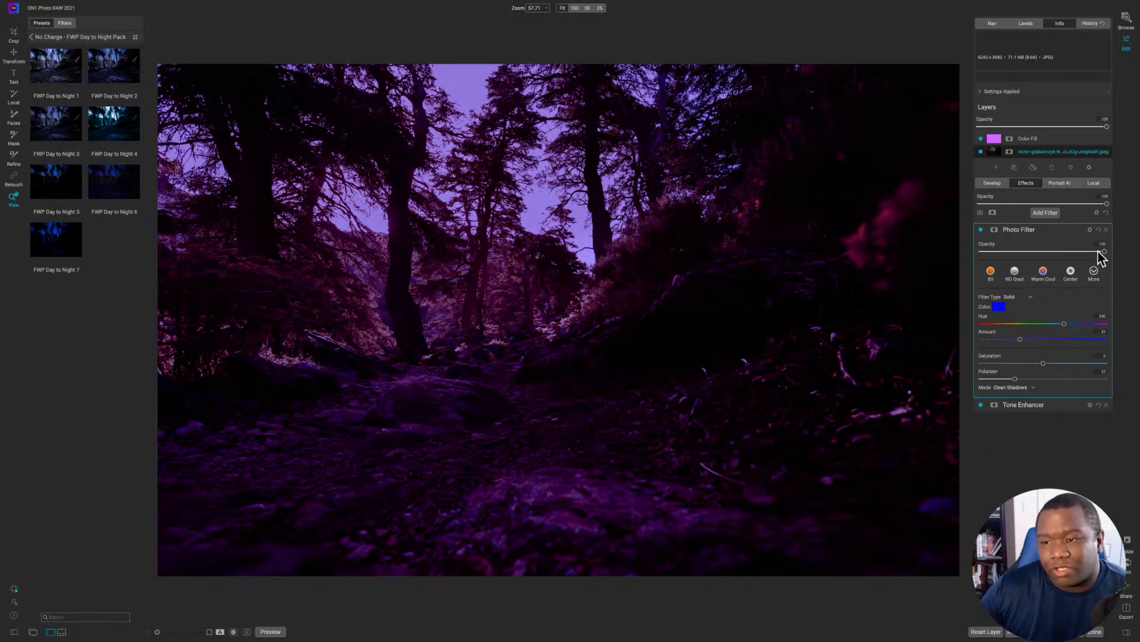
{"action": "left_click_drag", "start_coordinate": [1100, 252], "coordinate": [1065, 251]}
{"action": "left_click_drag", "start_coordinate": [1020, 340], "coordinate": [1041, 340]}
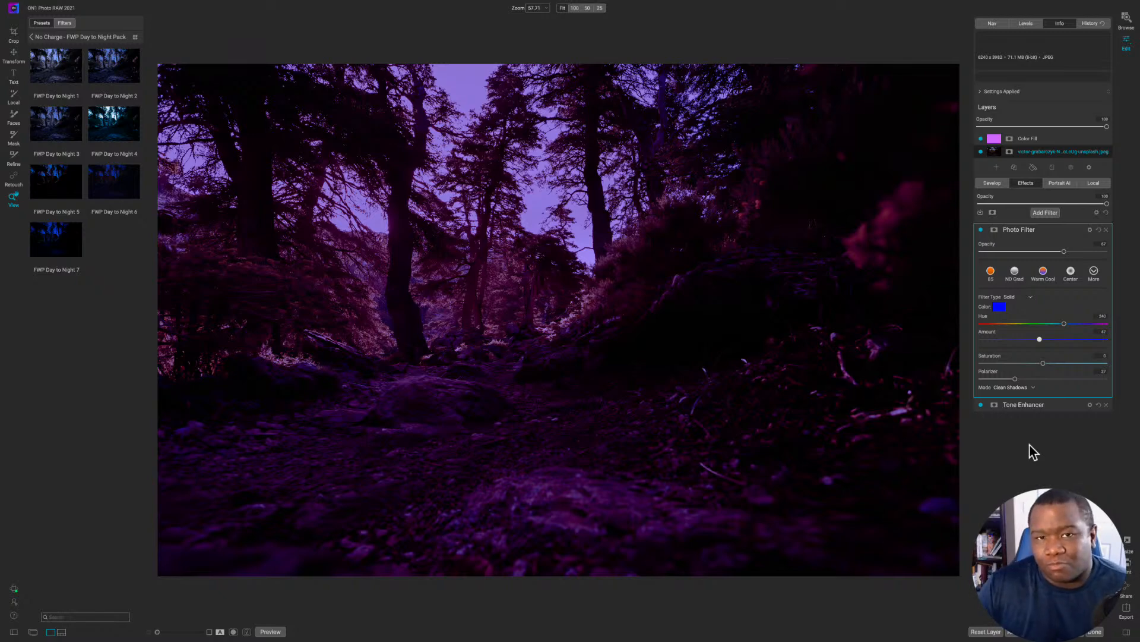
{"action": "key", "text": "backslash"}
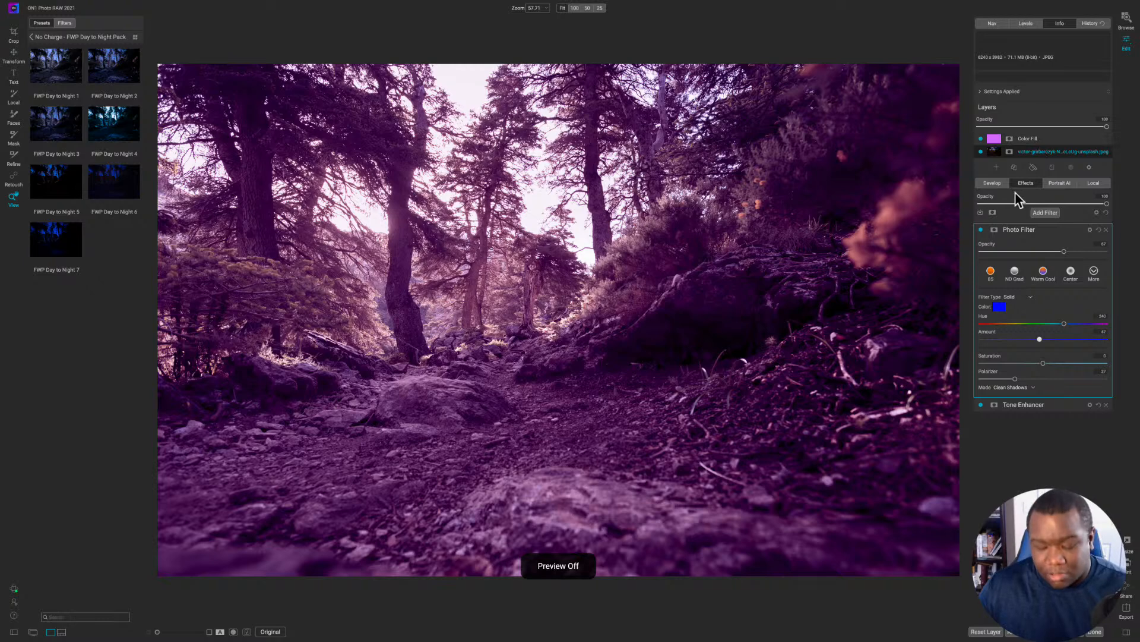
{"action": "key", "text": "backslash"}
Step: Create a new stamped layer above the purple Color Fill layer from the visible layers
{"action": "right_click", "coordinate": [1058, 138]}
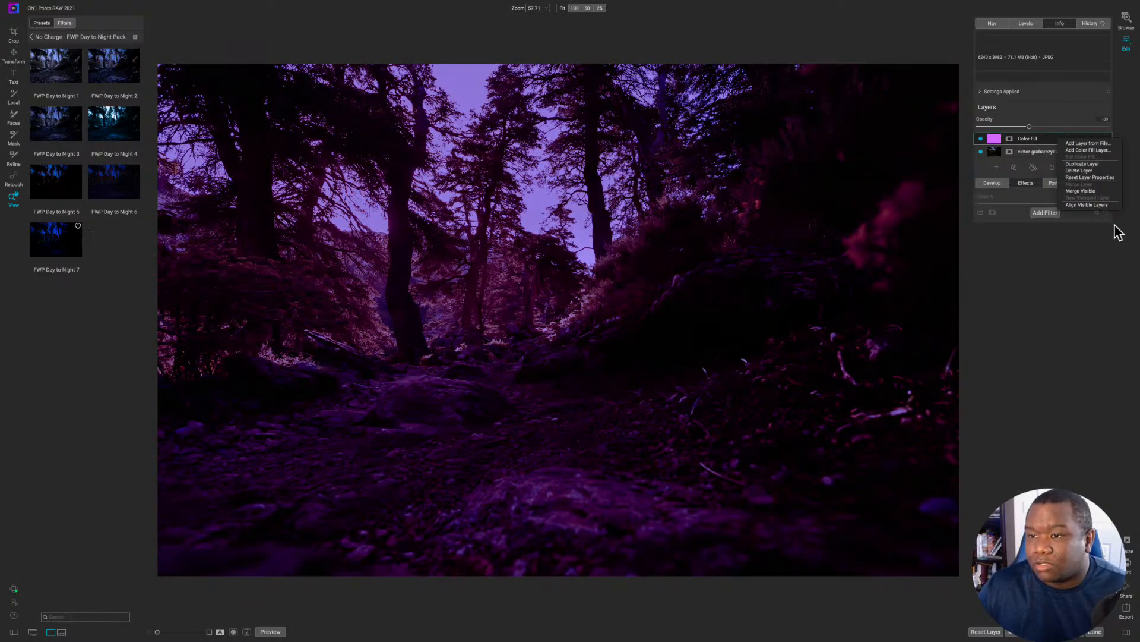
{"action": "left_click", "coordinate": [1050, 138]}
{"action": "right_click", "coordinate": [1050, 138]}
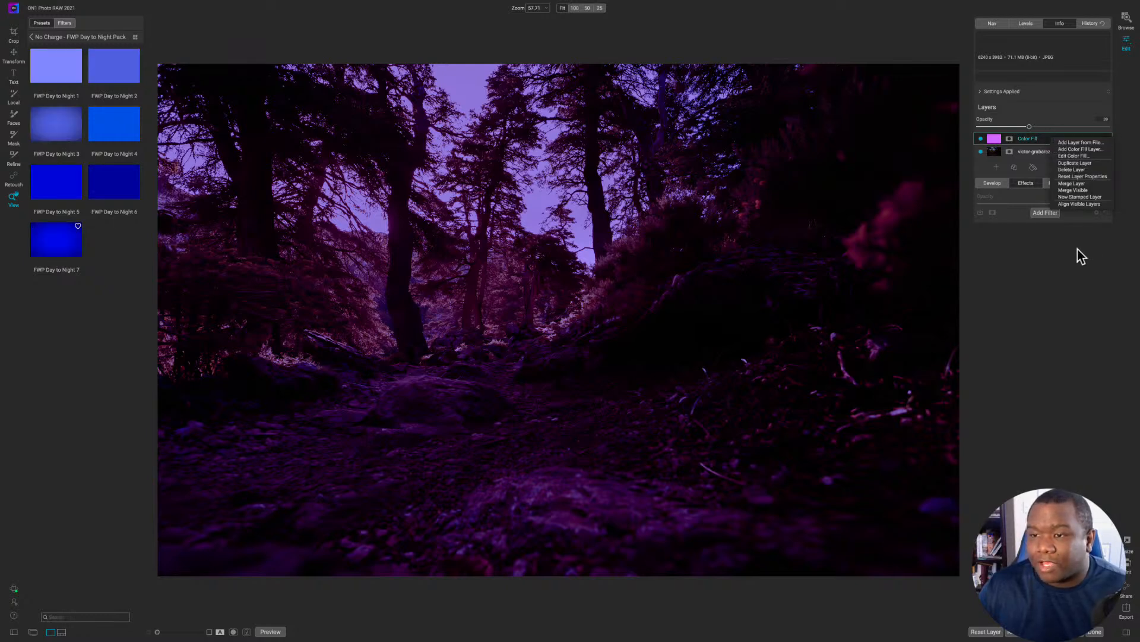
{"action": "left_click", "coordinate": [1092, 374]}
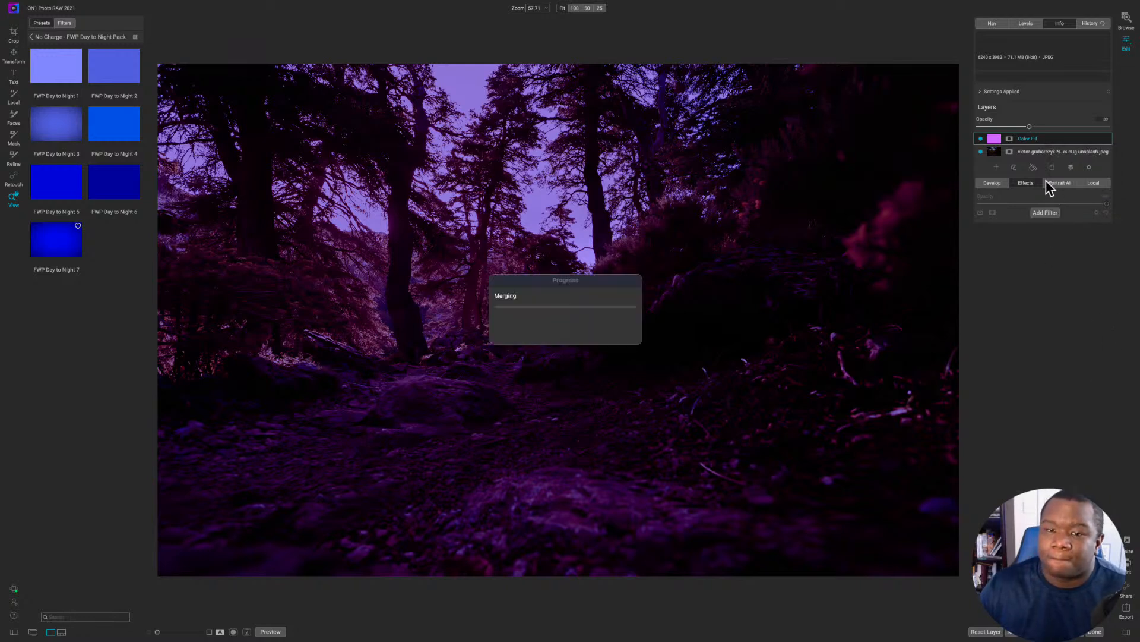
{"action": "left_click", "coordinate": [980, 151]}
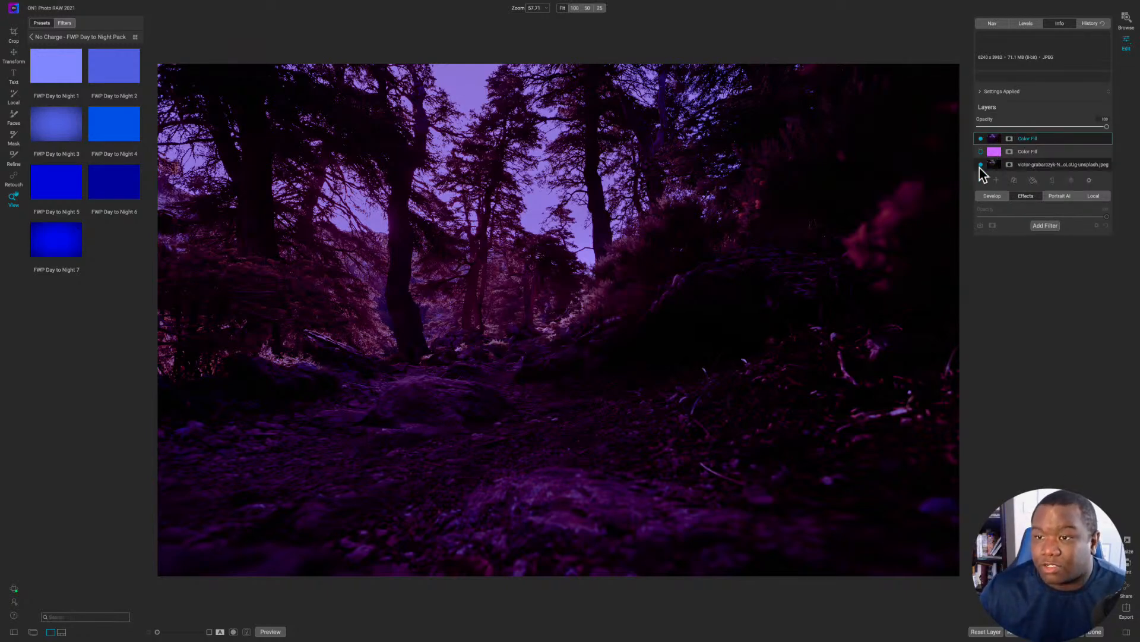
Step: Compare the stamped night version with the unedited forest photo by hiding and showing it with the base photo's effects preview off
{"action": "left_click", "coordinate": [981, 138]}
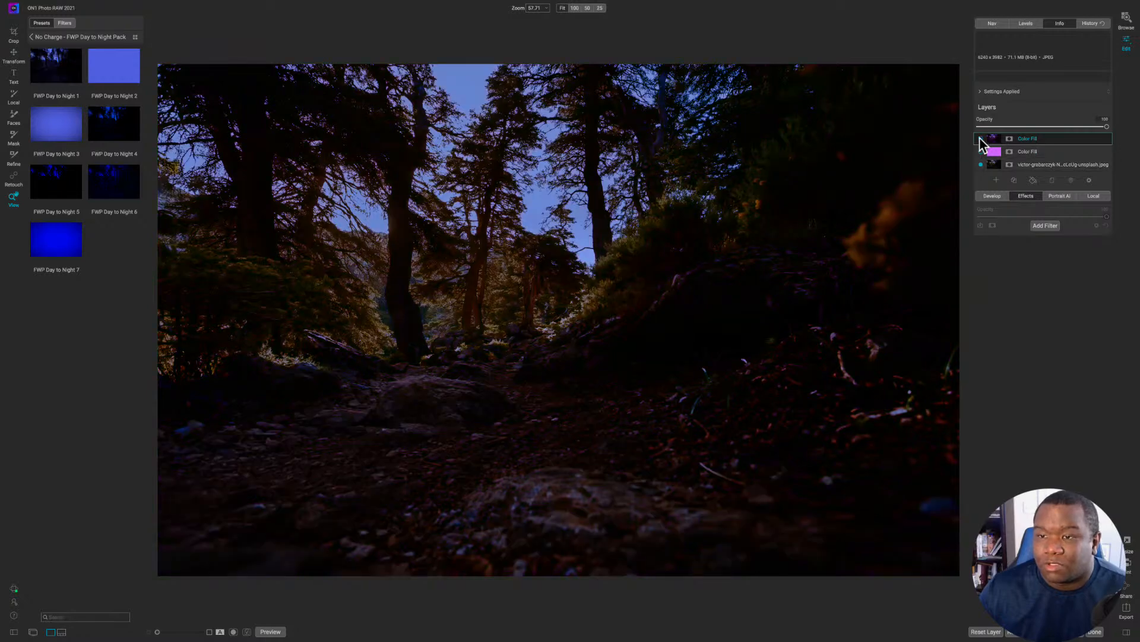
{"action": "left_click", "coordinate": [1028, 167]}
{"action": "key", "text": "backslash"}
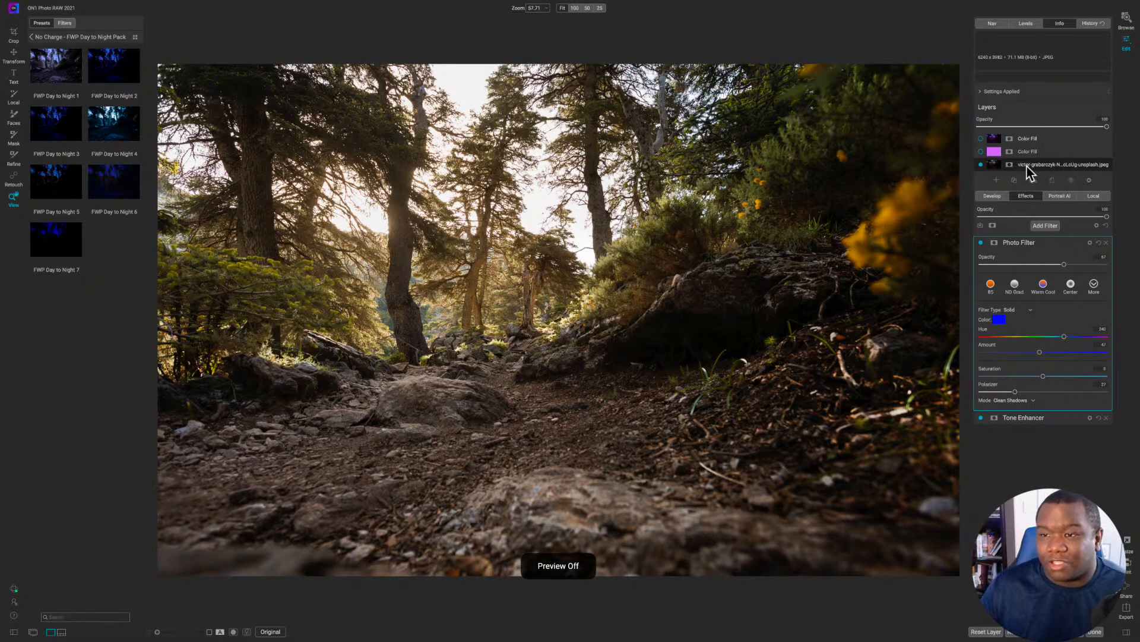
{"action": "left_click", "coordinate": [981, 139]}
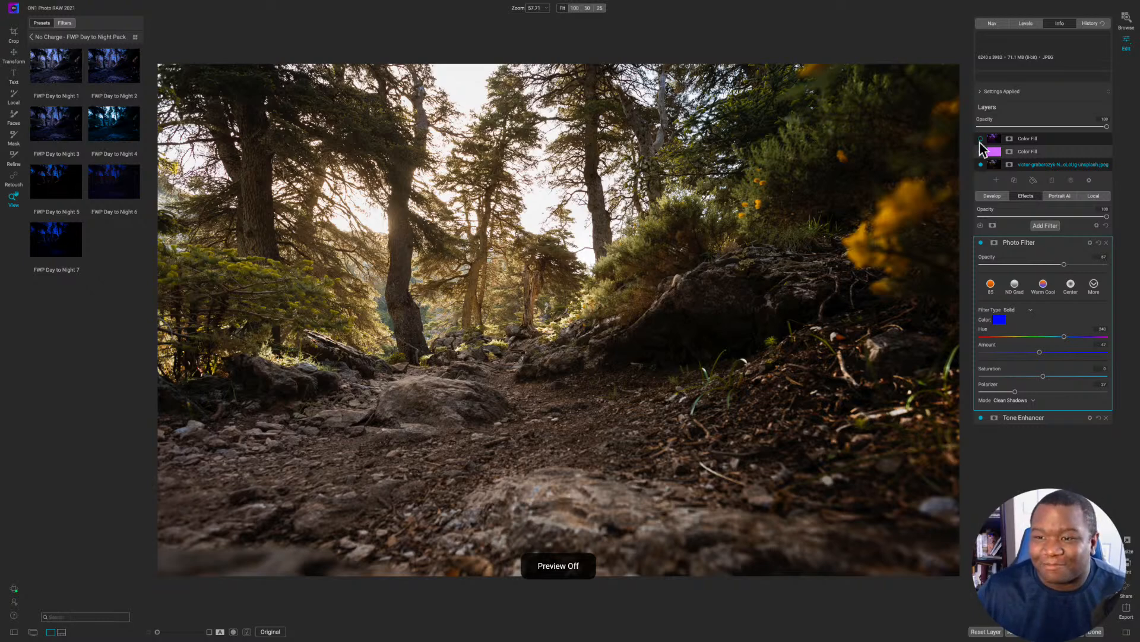
{"action": "left_click", "coordinate": [982, 140]}
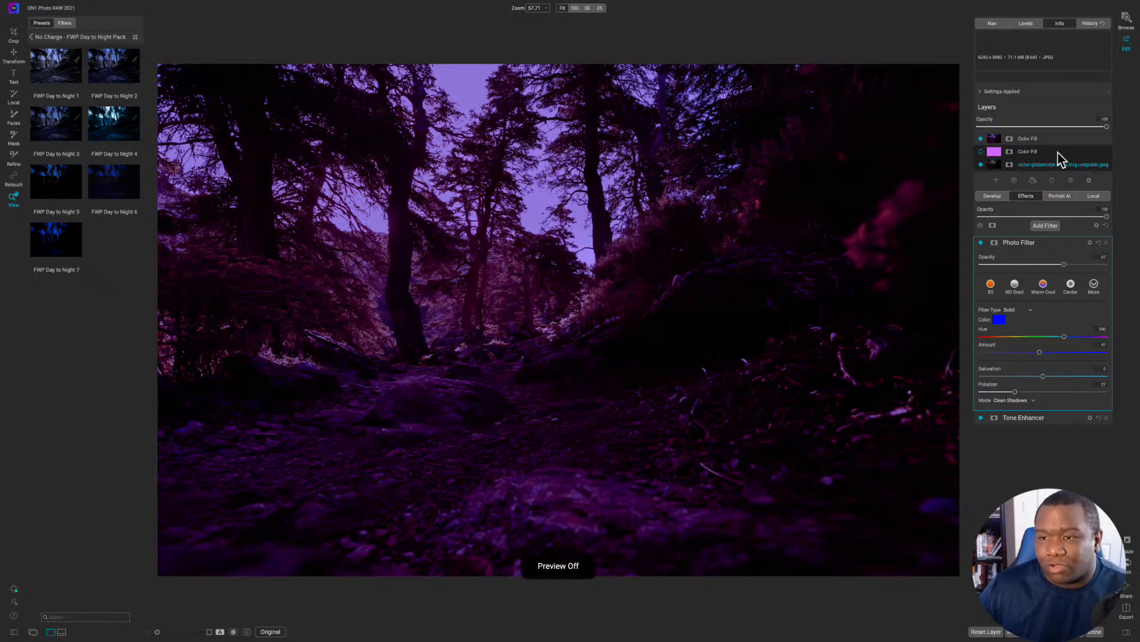
Step: Hide the stamped layer, show the purple Color Fill layer, and restore the base photo's effects preview
{"action": "left_click", "coordinate": [980, 138]}
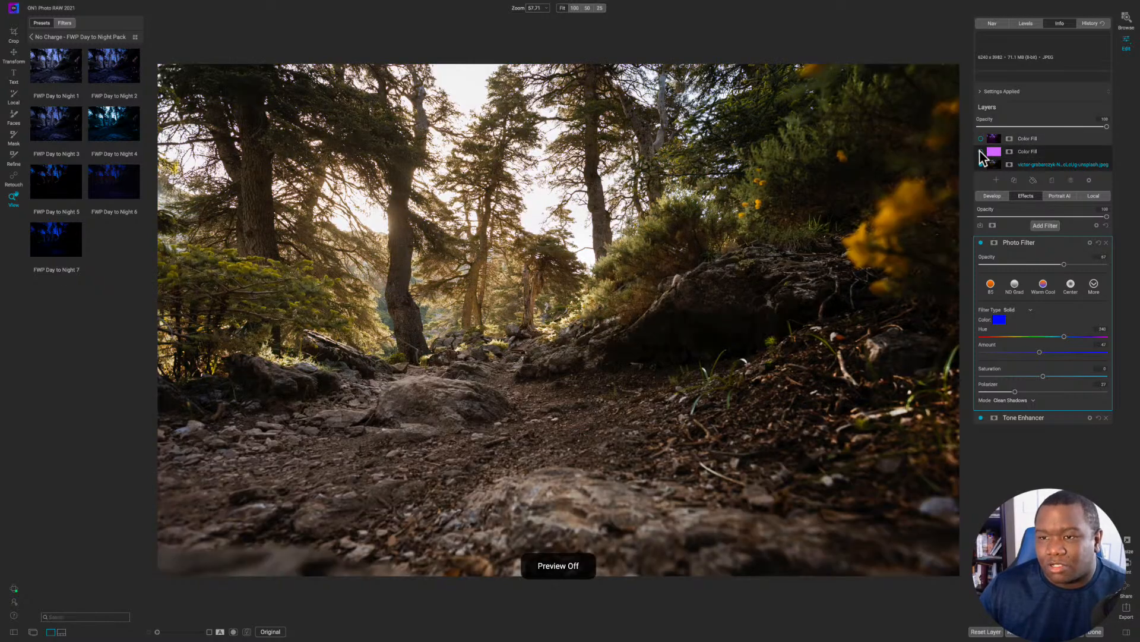
{"action": "left_click", "coordinate": [981, 152]}
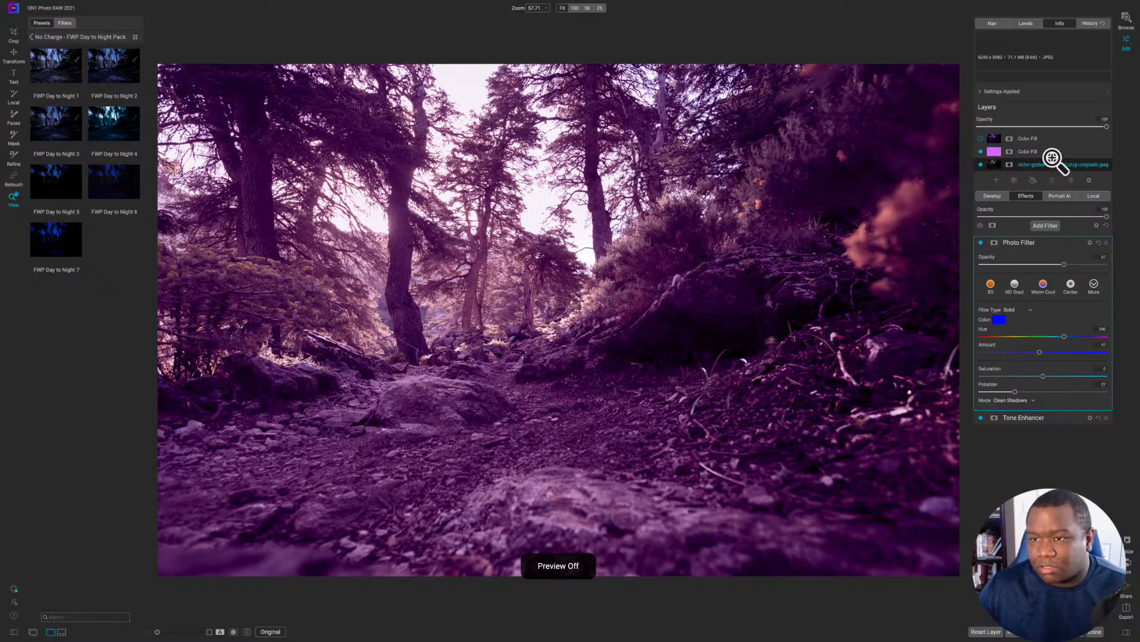
{"action": "left_click", "coordinate": [751, 303]}
{"action": "key", "text": "backslash"}
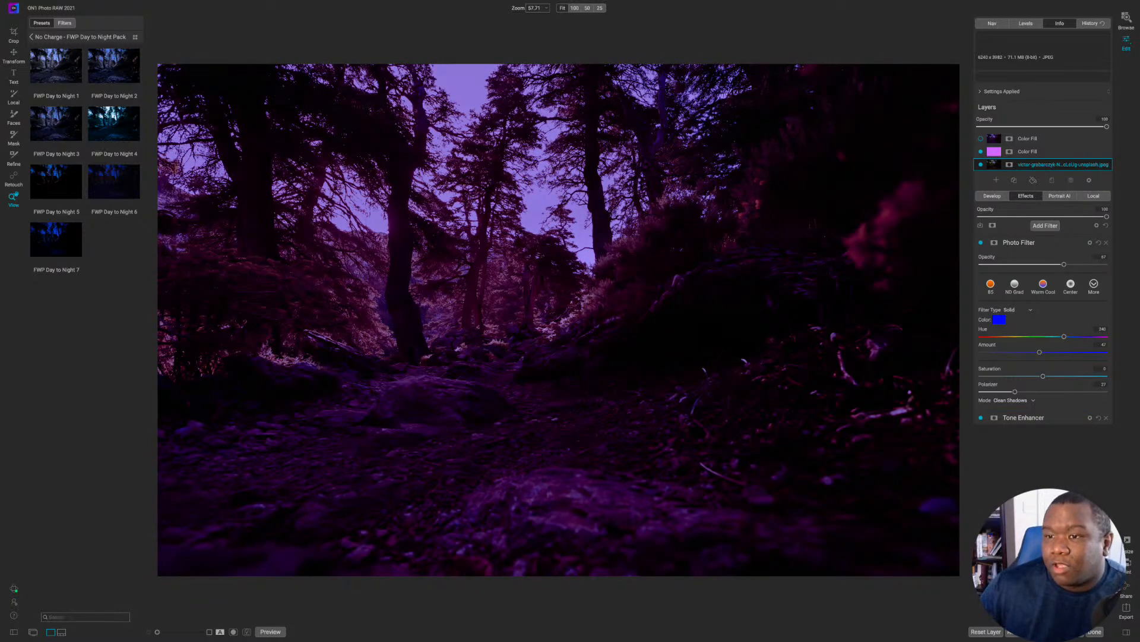
Step: Turn off the Photo Filter on the base photo and add a Split Tone filter with its balance at about 78
{"action": "left_click", "coordinate": [981, 244]}
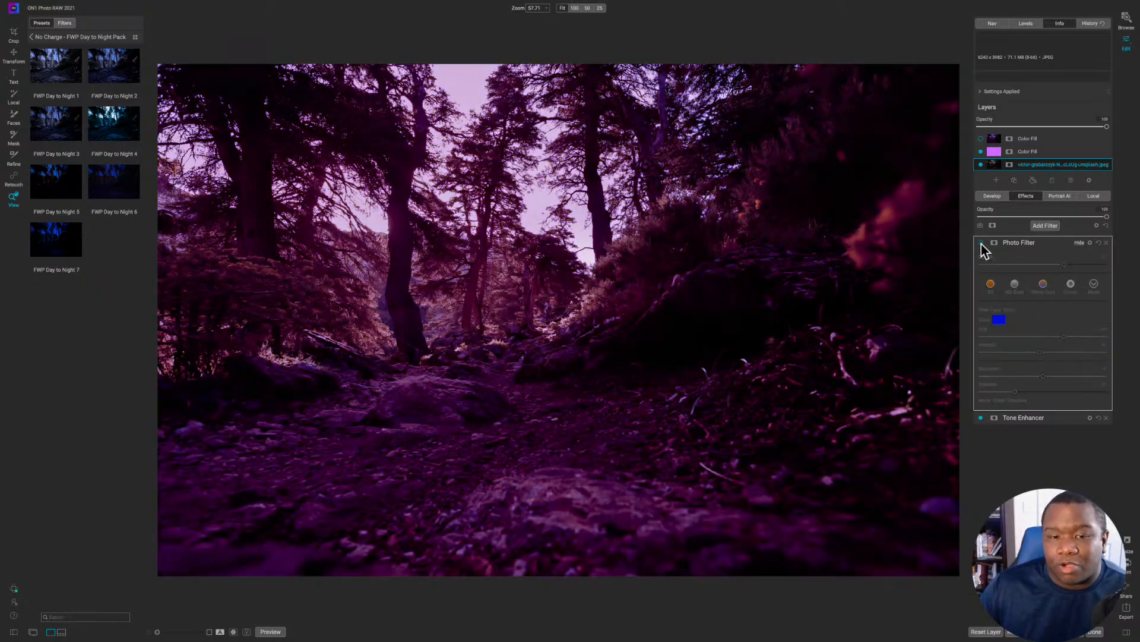
{"action": "left_click", "coordinate": [1023, 243]}
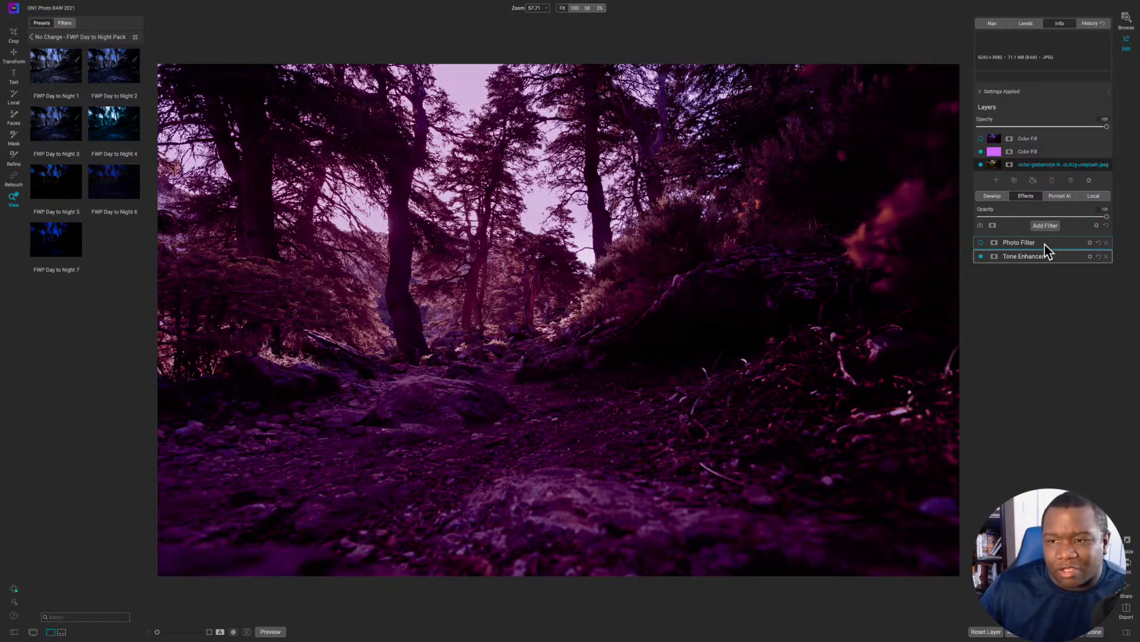
{"action": "left_click", "coordinate": [1045, 225]}
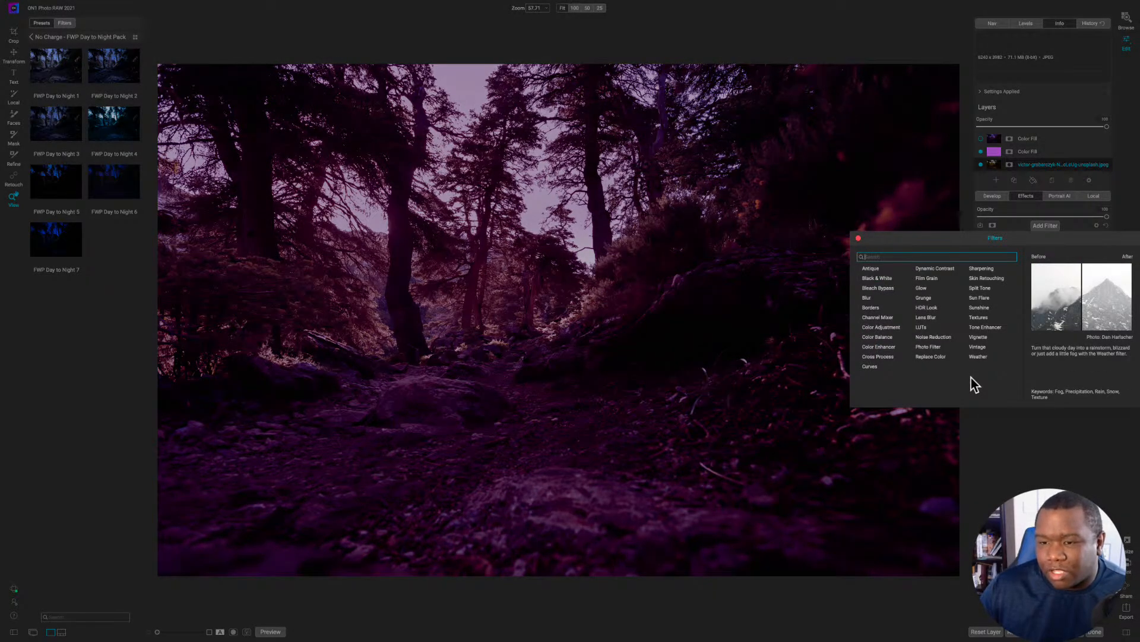
{"action": "left_click", "coordinate": [976, 289]}
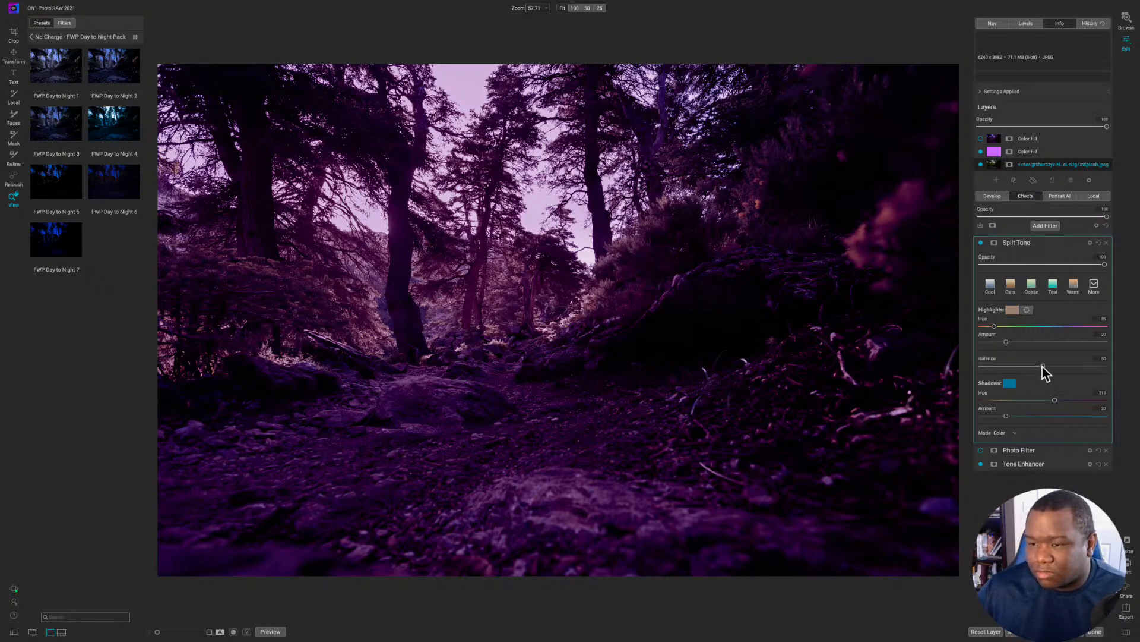
{"action": "left_click_drag", "start_coordinate": [1044, 366], "coordinate": [1078, 368]}
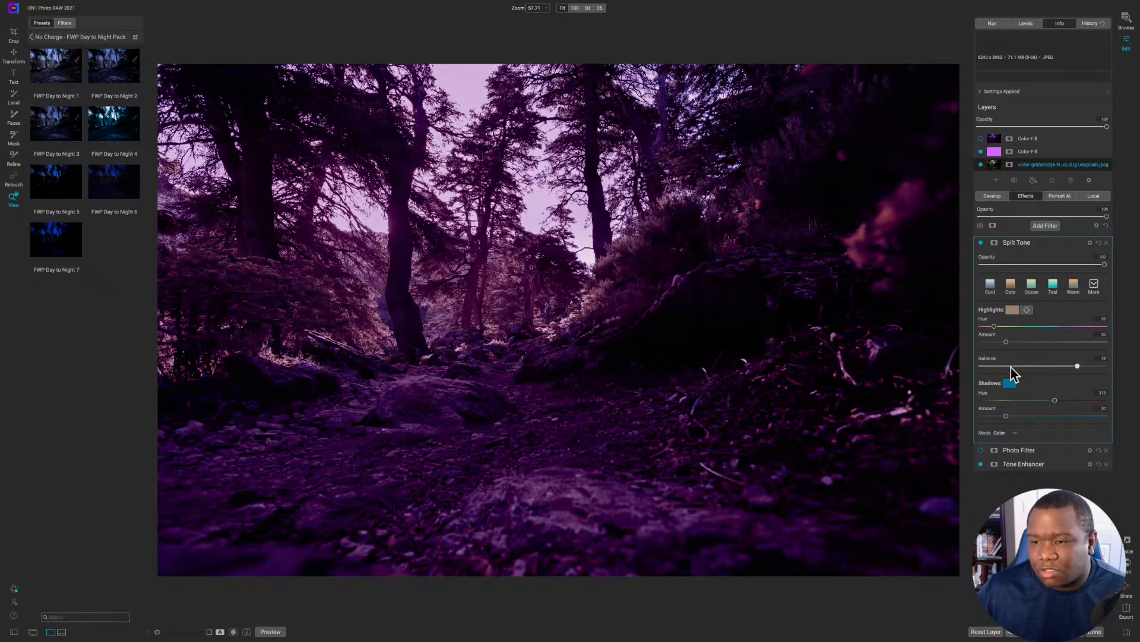
Step: Recolor the Split Tone highlights to purple, save that color as a swatch, and set the highlights amount to 57
{"action": "left_click", "coordinate": [1013, 309]}
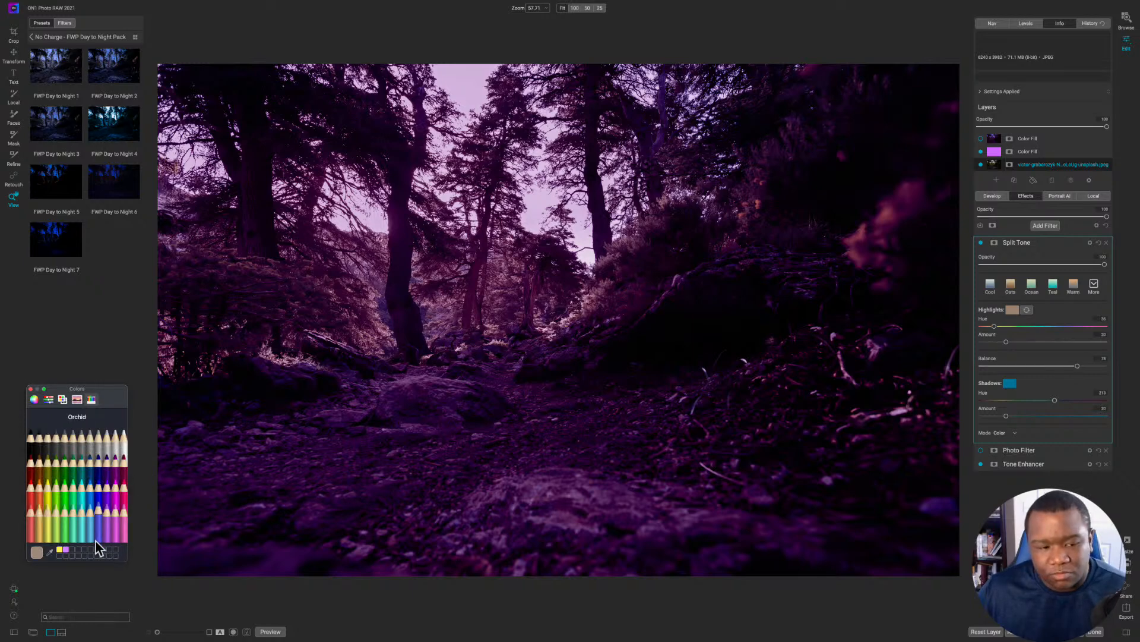
{"action": "left_click", "coordinate": [34, 399]}
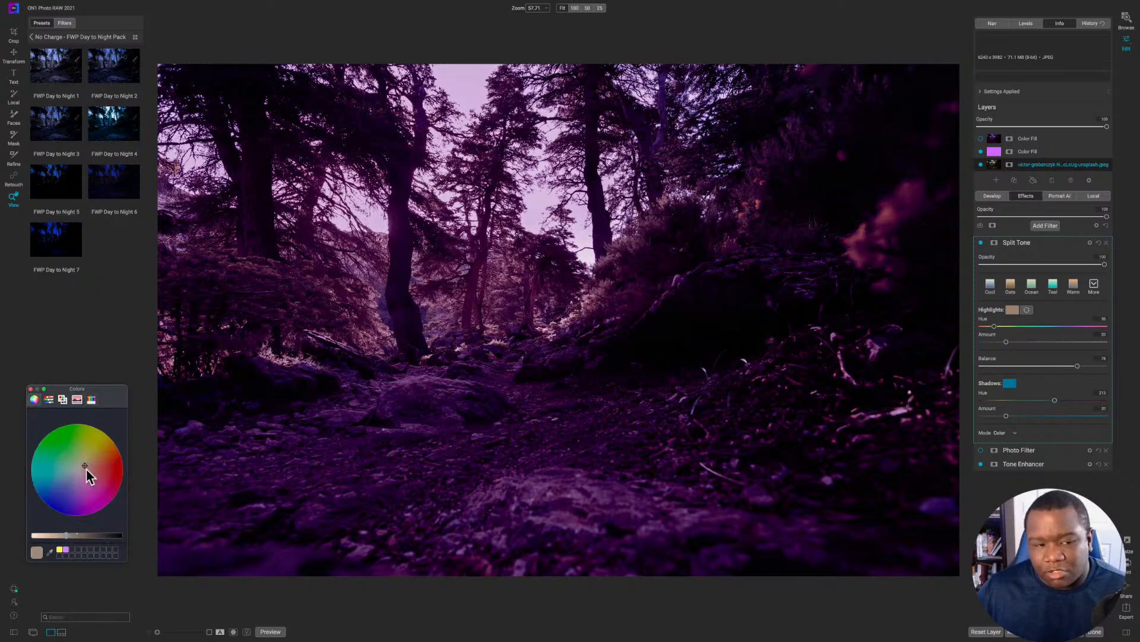
{"action": "left_click_drag", "start_coordinate": [84, 465], "coordinate": [73, 505]}
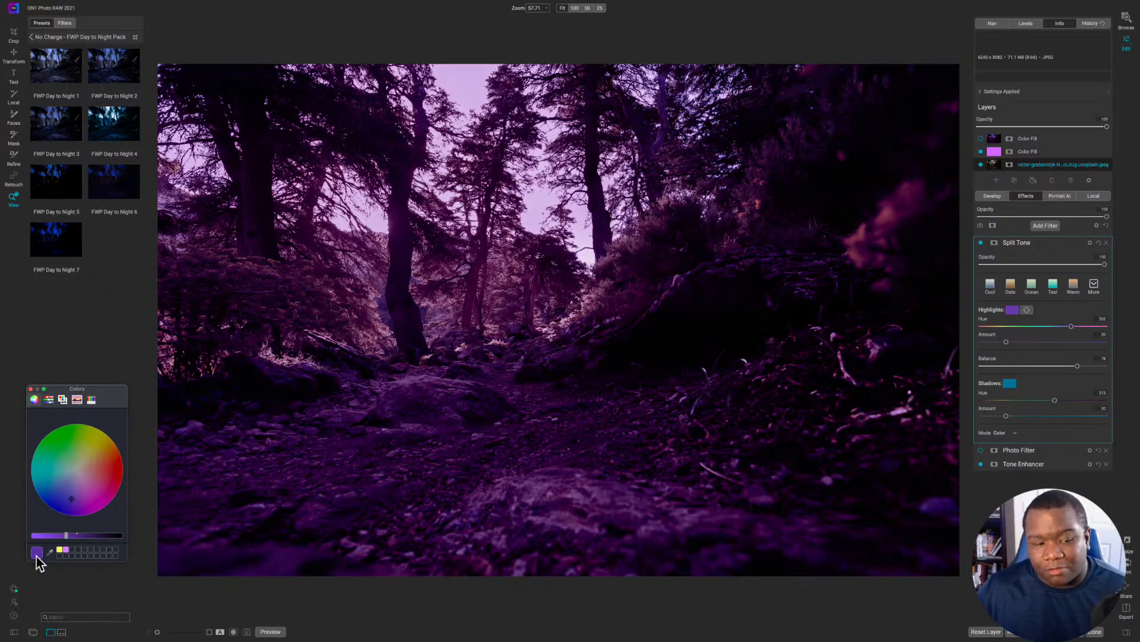
{"action": "left_click_drag", "start_coordinate": [37, 553], "coordinate": [102, 554]}
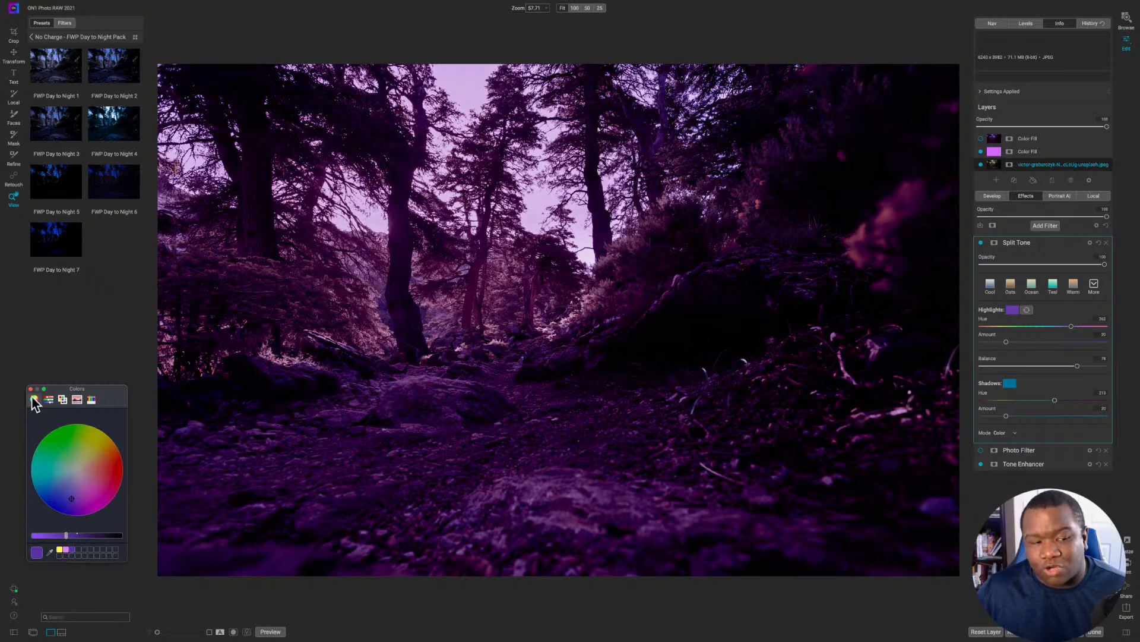
{"action": "left_click", "coordinate": [31, 389]}
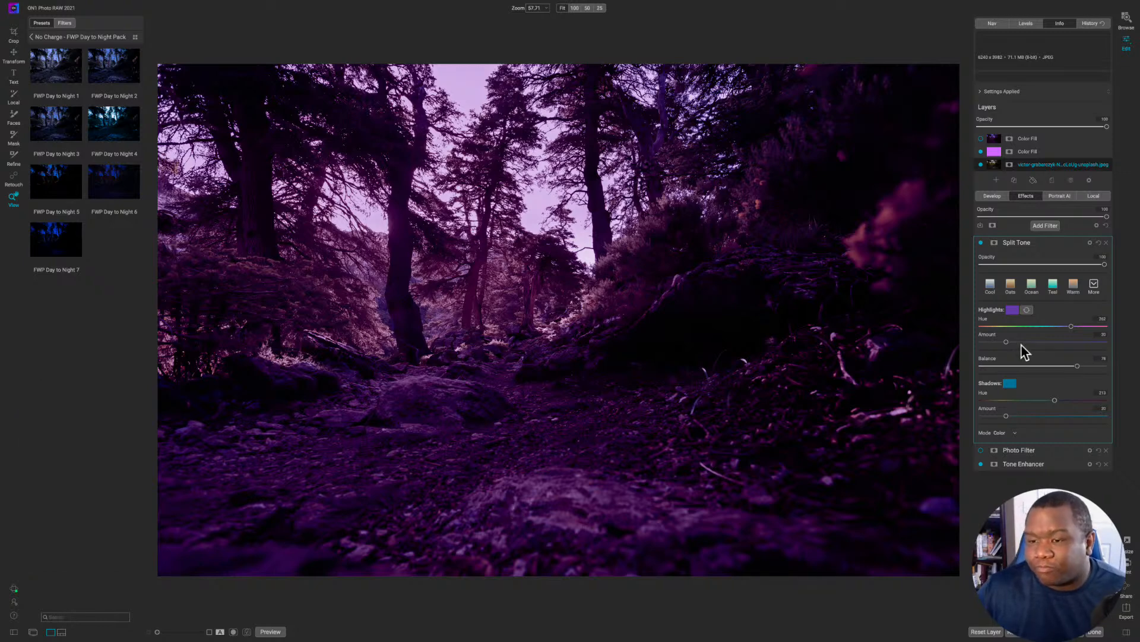
{"action": "left_click_drag", "start_coordinate": [1005, 342], "coordinate": [1052, 345]}
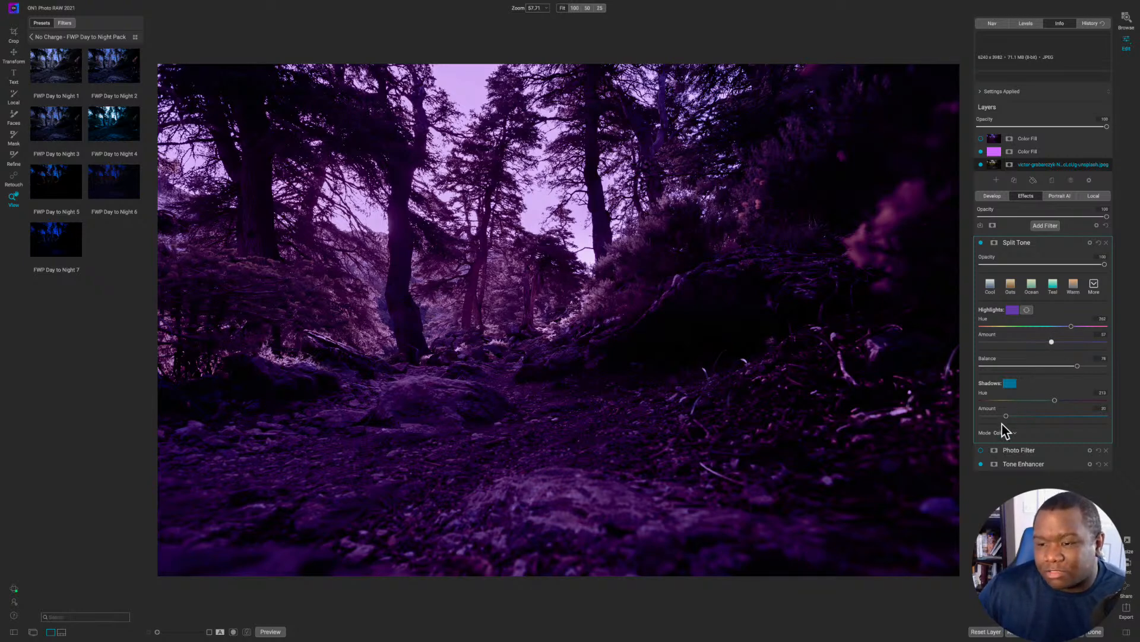
Step: Set the Split Tone shadows to bright cyan with an amount of 29, and compare the image without and with the filter
{"action": "mouse_move", "coordinate": [1006, 415]}
{"action": "left_mouse_down"}
{"action": "mouse_move", "coordinate": [1040, 421]}
{"action": "mouse_move", "coordinate": [996, 421]}
{"action": "mouse_move", "coordinate": [1018, 415]}
{"action": "left_mouse_up"}
{"action": "left_click", "coordinate": [1012, 384]}
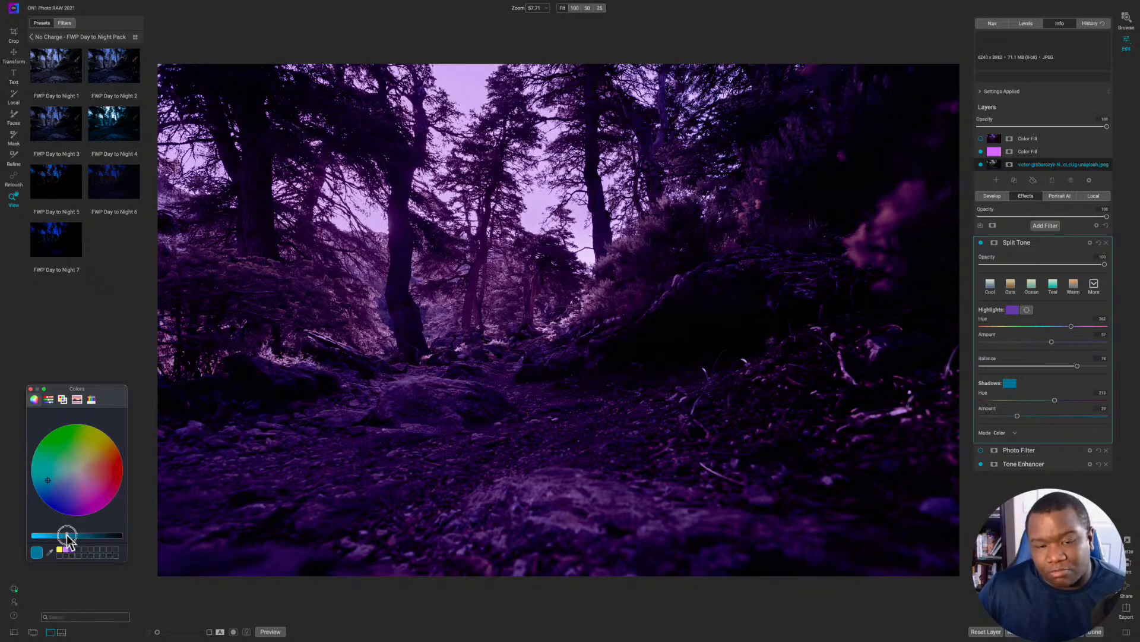
{"action": "left_click_drag", "start_coordinate": [64, 537], "coordinate": [49, 539]}
{"action": "mouse_move", "coordinate": [47, 480]}
{"action": "left_mouse_down"}
{"action": "mouse_move", "coordinate": [56, 495]}
{"action": "mouse_move", "coordinate": [47, 474]}
{"action": "left_mouse_up"}
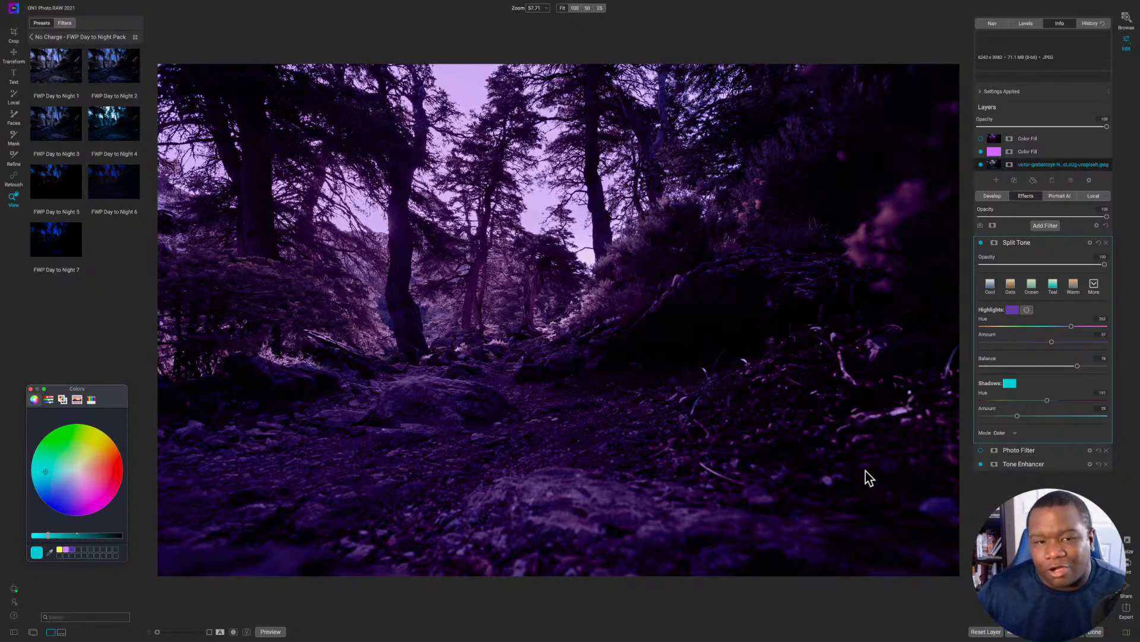
{"action": "left_click", "coordinate": [30, 389]}
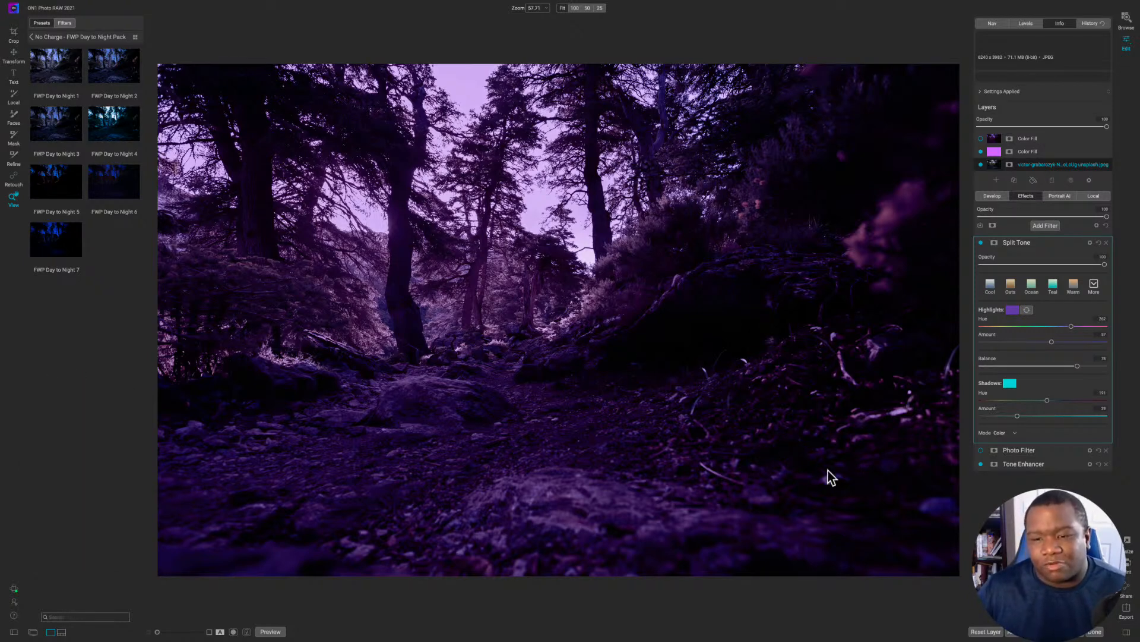
{"action": "left_click", "coordinate": [982, 243]}
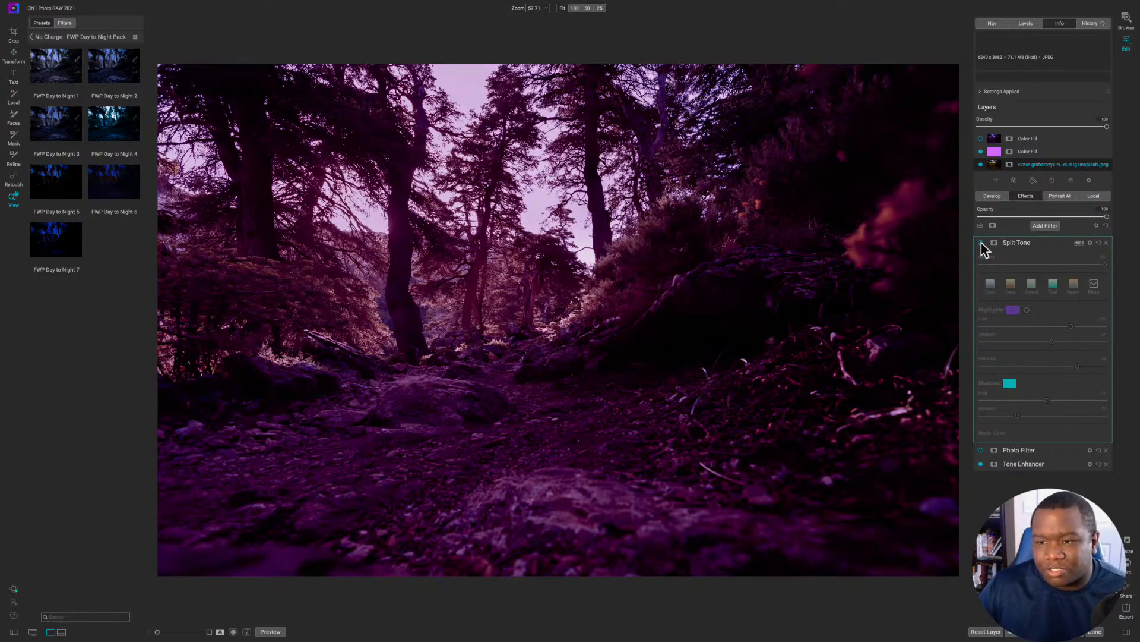
{"action": "left_click", "coordinate": [981, 243]}
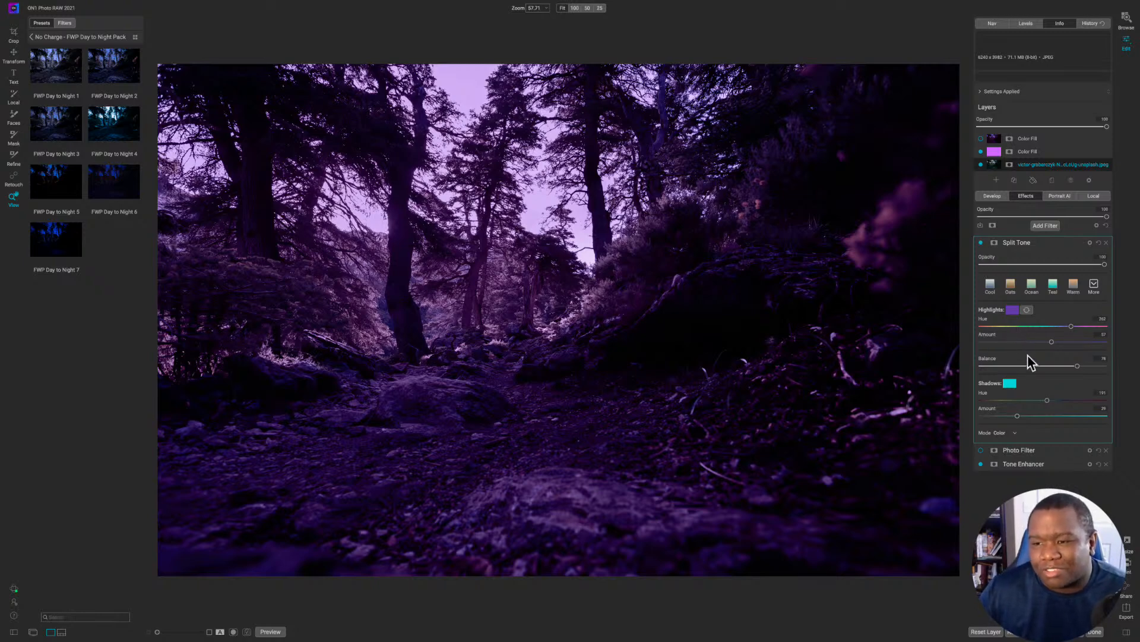
Step: Set the Split Tone highlights amount to 58 and change the shadows color to a light periwinkle blue
{"action": "mouse_move", "coordinate": [1052, 343]}
{"action": "left_mouse_down"}
{"action": "mouse_move", "coordinate": [1088, 343]}
{"action": "mouse_move", "coordinate": [1053, 343]}
{"action": "left_mouse_up"}
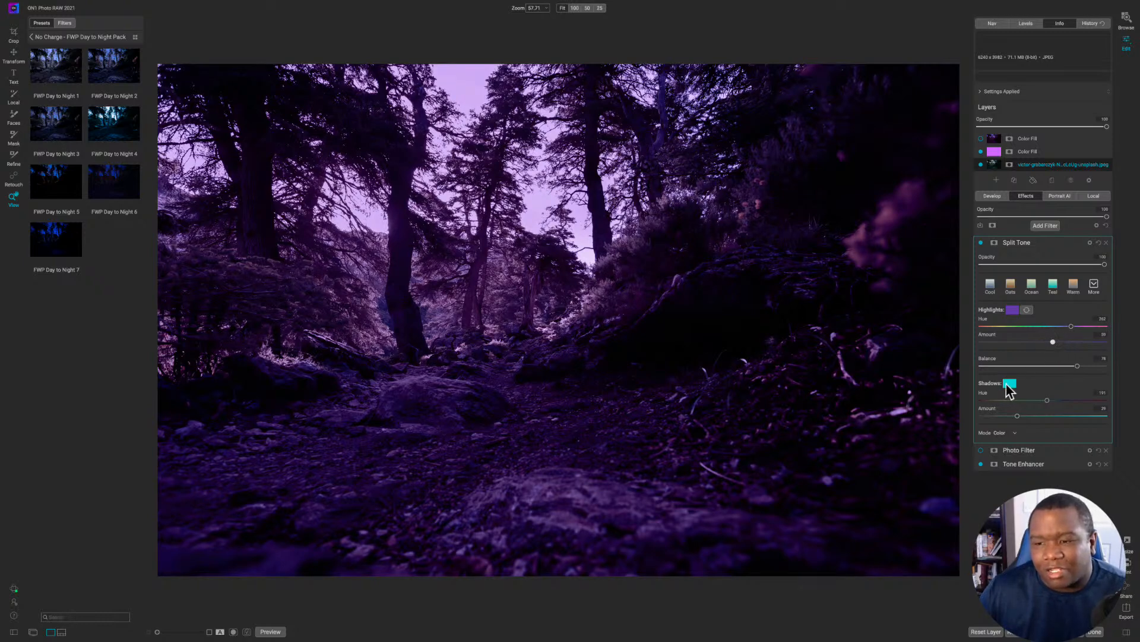
{"action": "left_click", "coordinate": [1010, 383]}
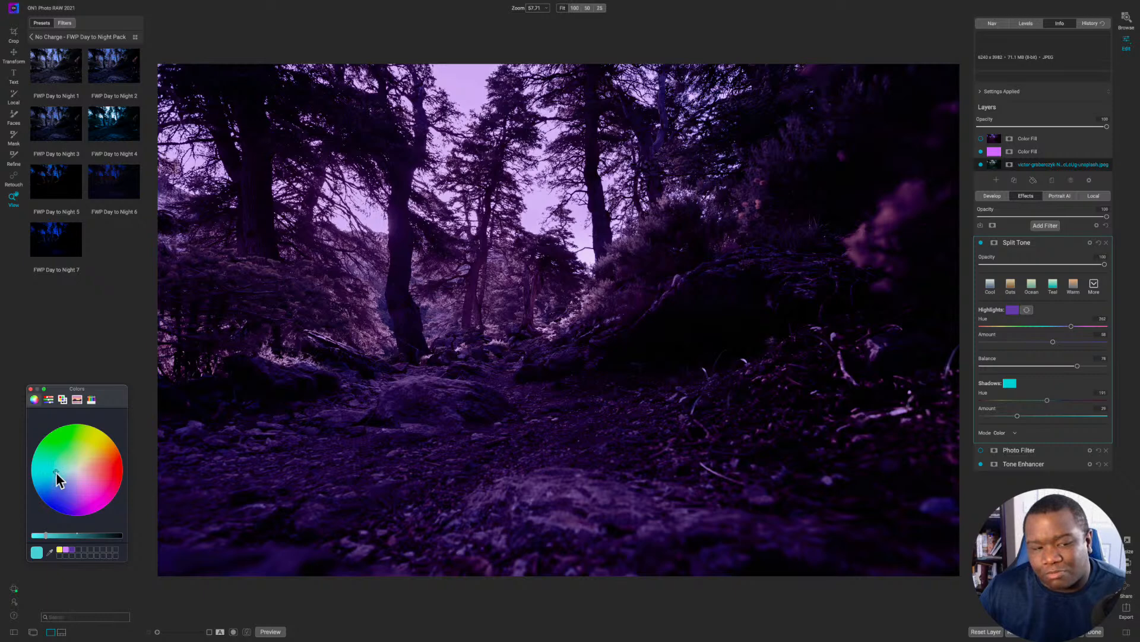
{"action": "left_click_drag", "start_coordinate": [55, 472], "coordinate": [66, 490]}
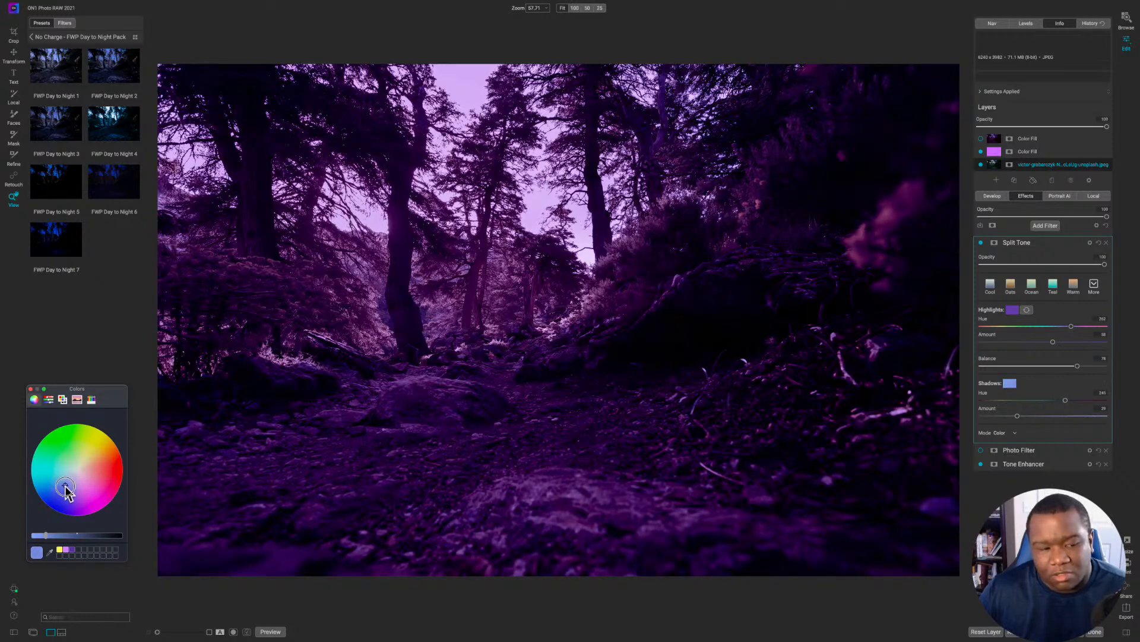
{"action": "left_click", "coordinate": [30, 388]}
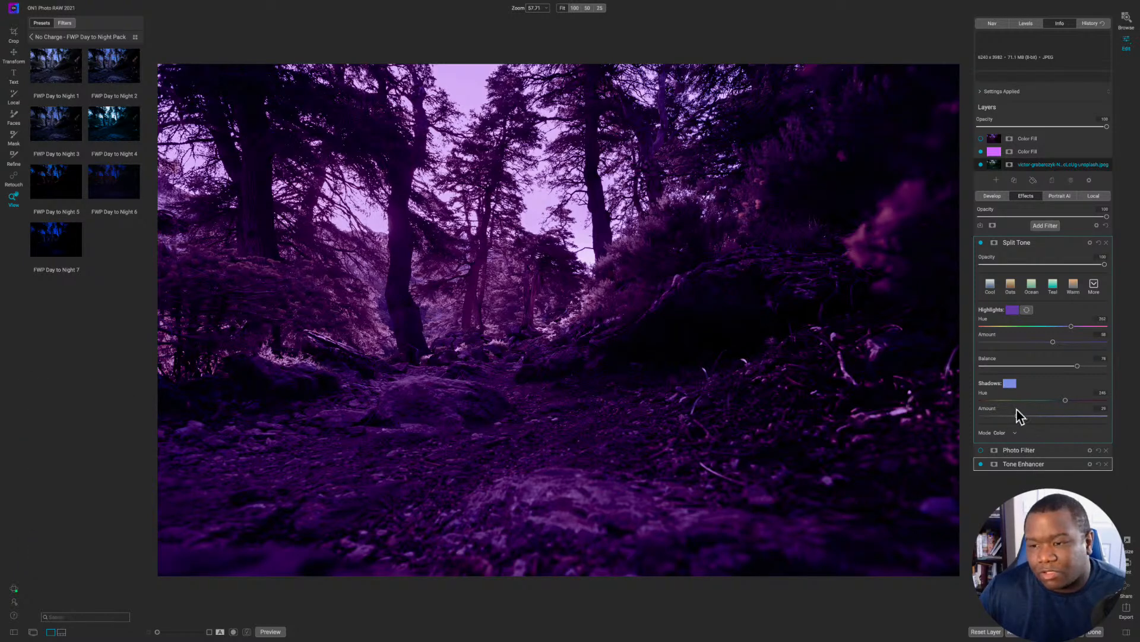
Step: Try Split Tone shadows amounts of about 40 and 25 while keeping the filter's mode on Color
{"action": "mouse_move", "coordinate": [1017, 416]}
{"action": "left_mouse_down"}
{"action": "mouse_move", "coordinate": [1057, 419]}
{"action": "mouse_move", "coordinate": [1028, 416]}
{"action": "left_mouse_up"}
{"action": "left_click", "coordinate": [1014, 437]}
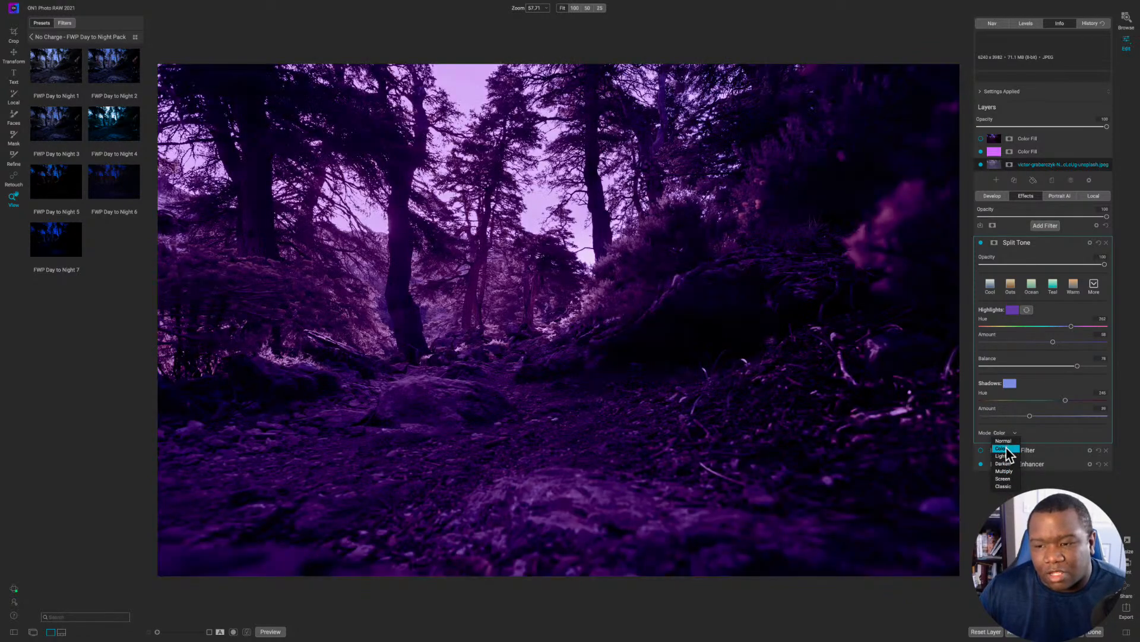
{"action": "left_click", "coordinate": [1006, 448]}
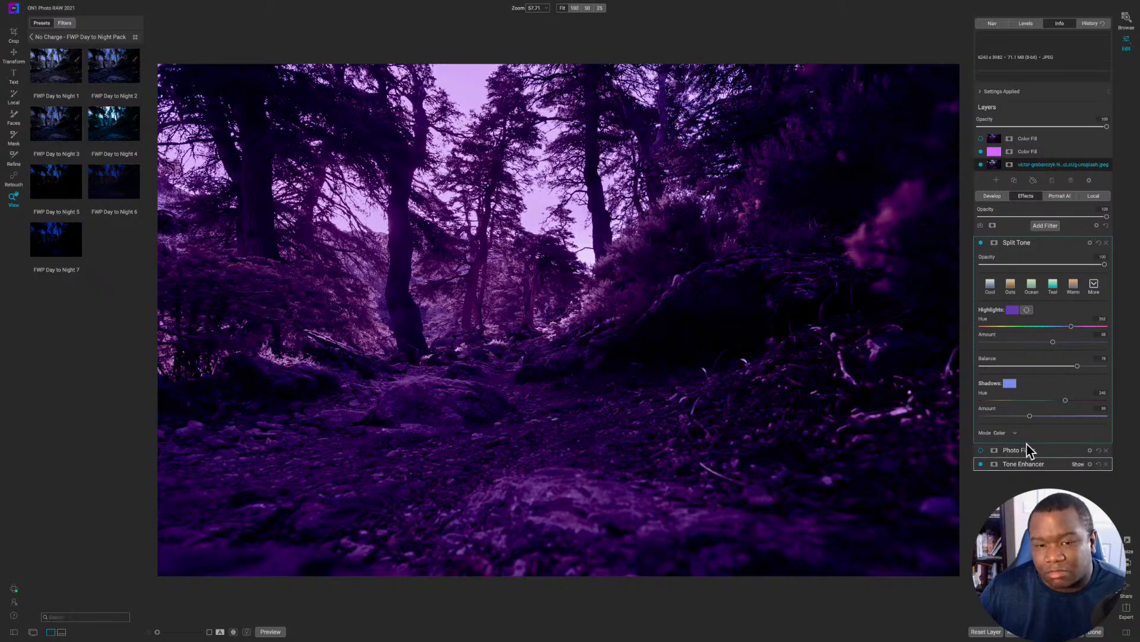
{"action": "left_click_drag", "start_coordinate": [1031, 416], "coordinate": [1012, 418]}
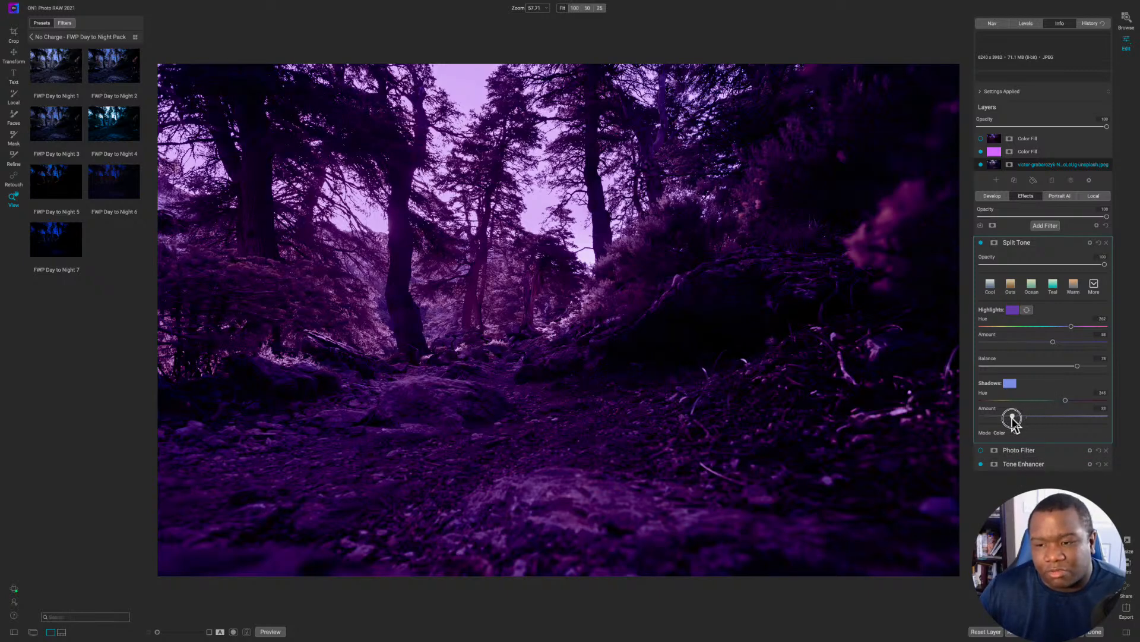
Step: Recolor the Split Tone shadows to dark teal with an amount of about 35, and set the balance to 84
{"action": "left_click", "coordinate": [1009, 382]}
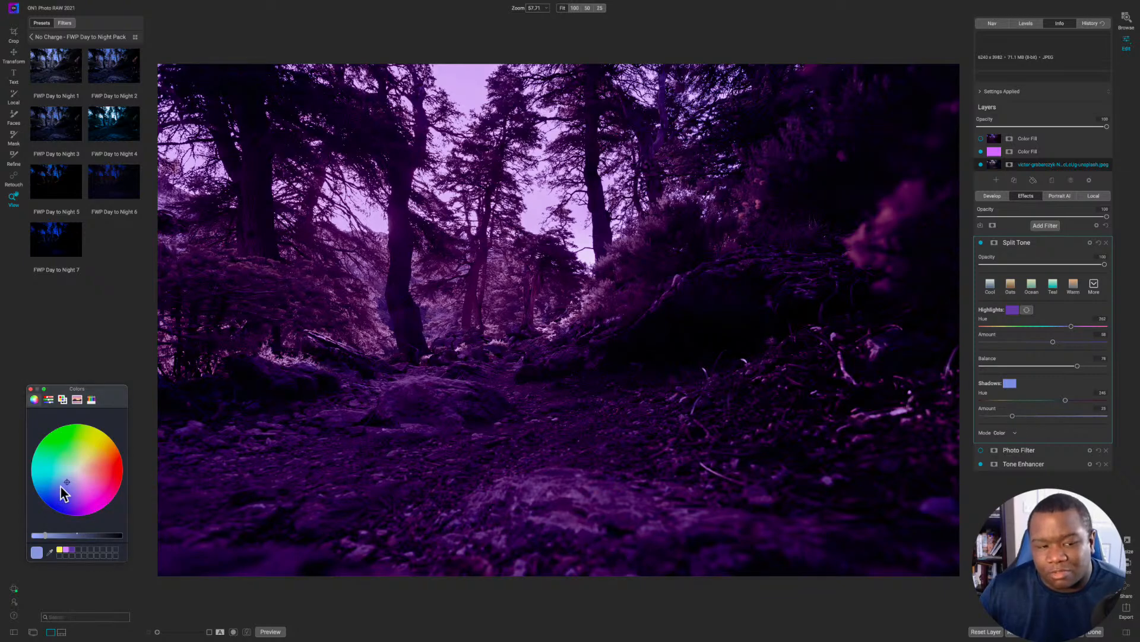
{"action": "left_click_drag", "start_coordinate": [66, 482], "coordinate": [52, 481]}
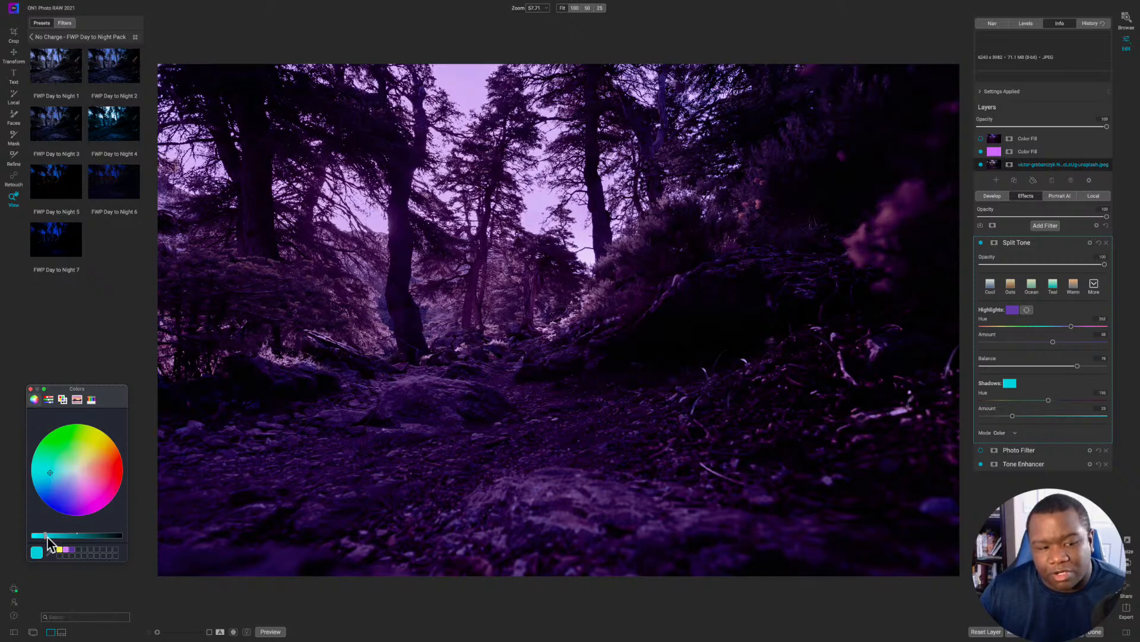
{"action": "left_click_drag", "start_coordinate": [48, 537], "coordinate": [67, 537]}
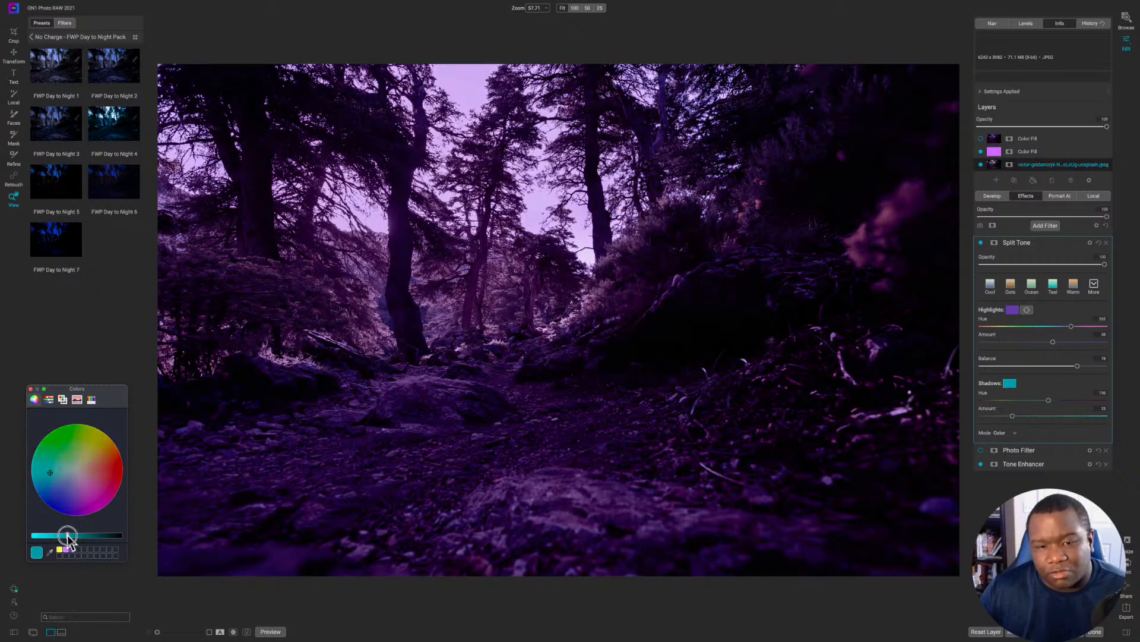
{"action": "left_click", "coordinate": [30, 389]}
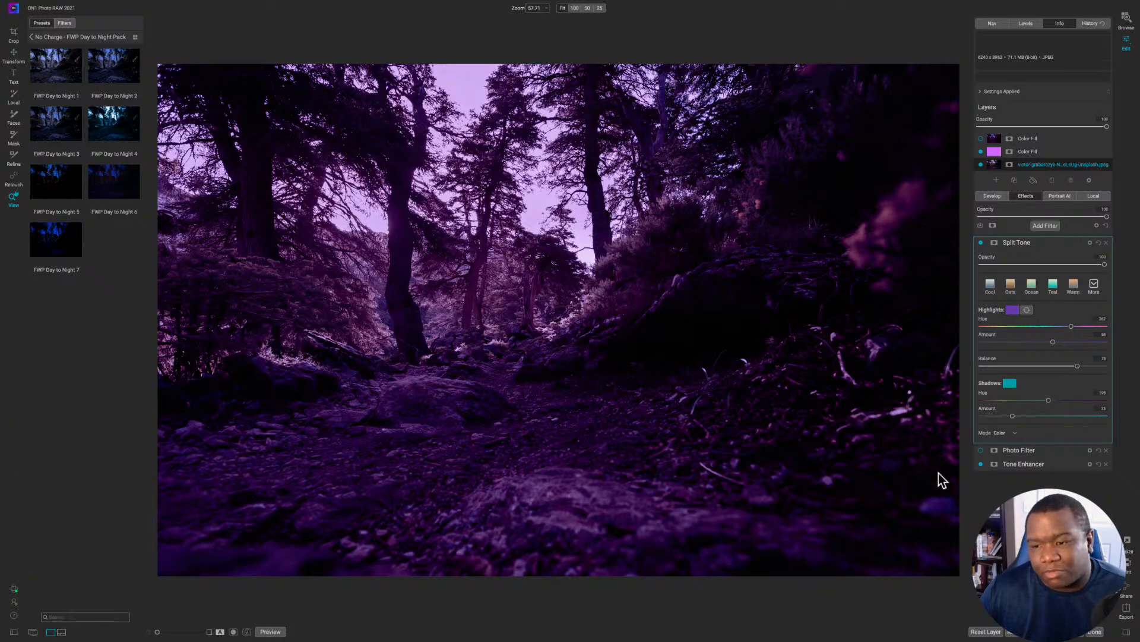
{"action": "left_click_drag", "start_coordinate": [1077, 365], "coordinate": [1084, 366]}
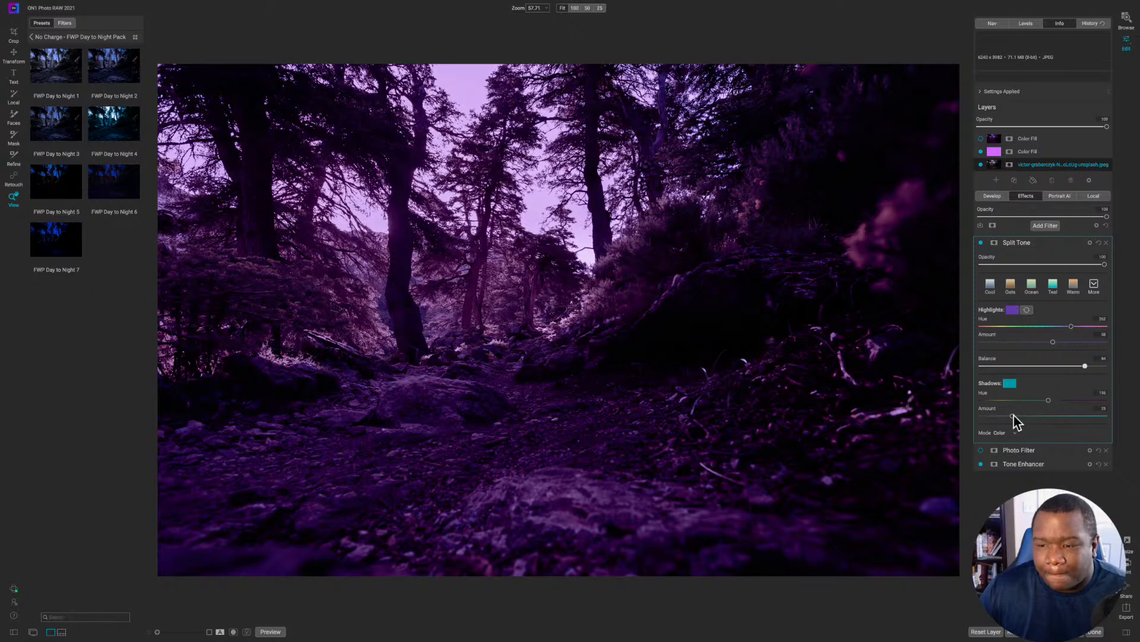
{"action": "left_click_drag", "start_coordinate": [1013, 415], "coordinate": [1026, 416]}
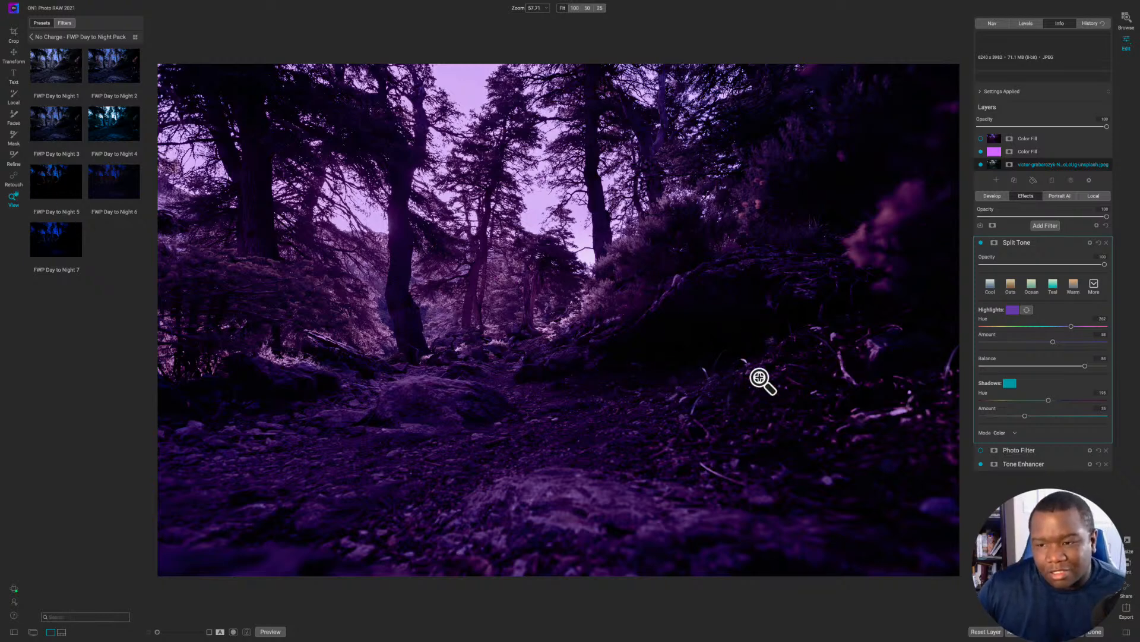
Step: Hide the magenta Color Fill layer and compare the base photo with Split Tone and Photo Filter off and on, leaving both on
{"action": "left_click", "coordinate": [1014, 243]}
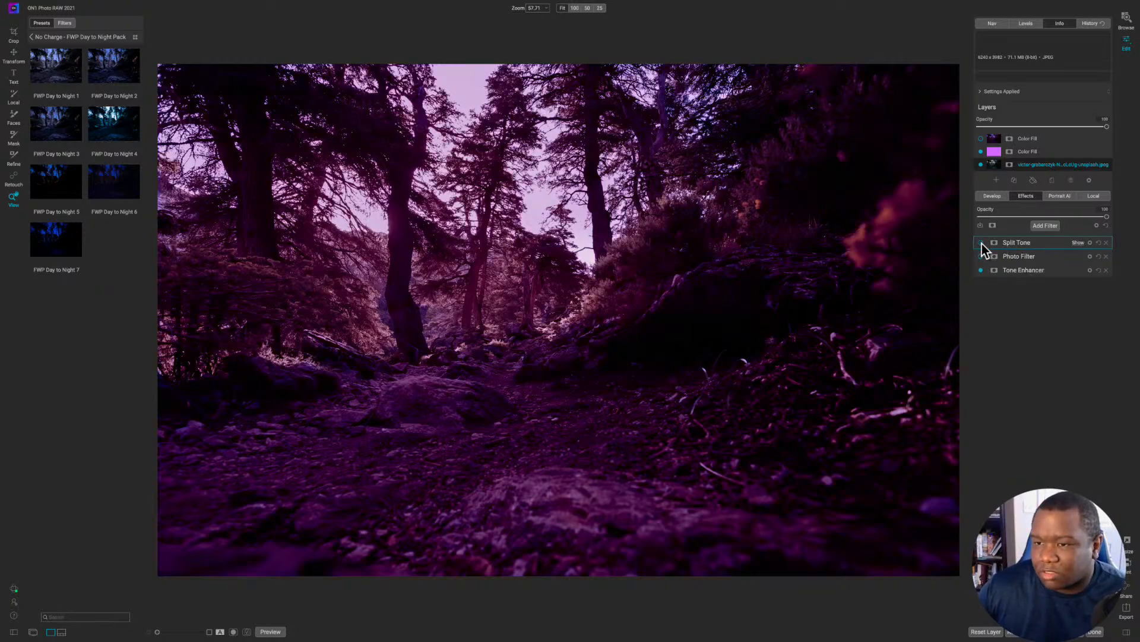
{"action": "left_click", "coordinate": [982, 152]}
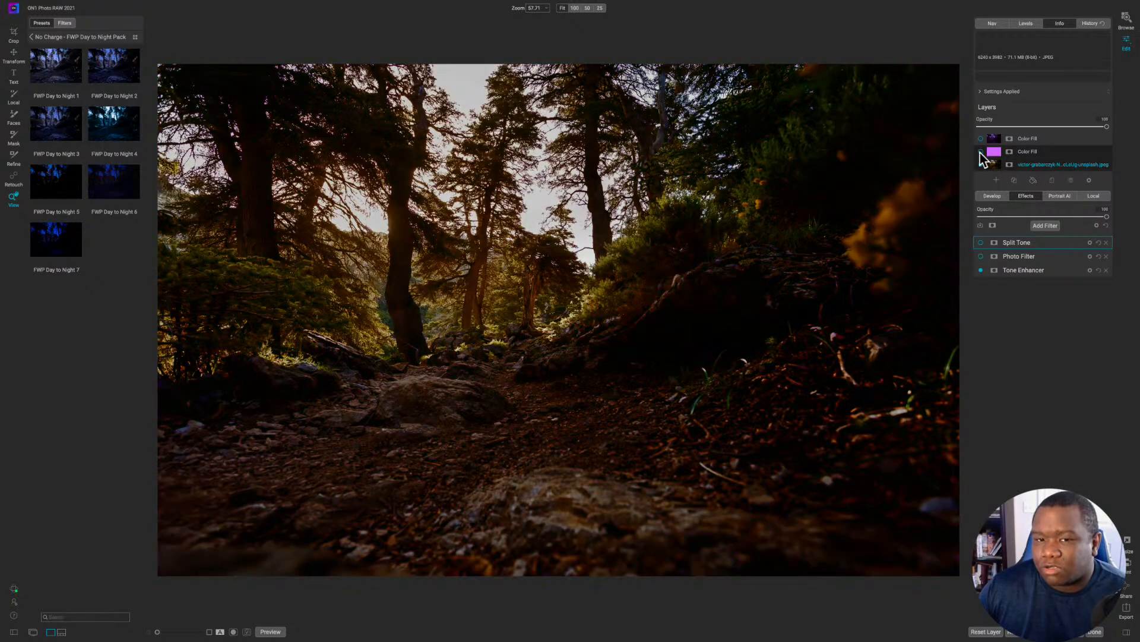
{"action": "left_click", "coordinate": [982, 242]}
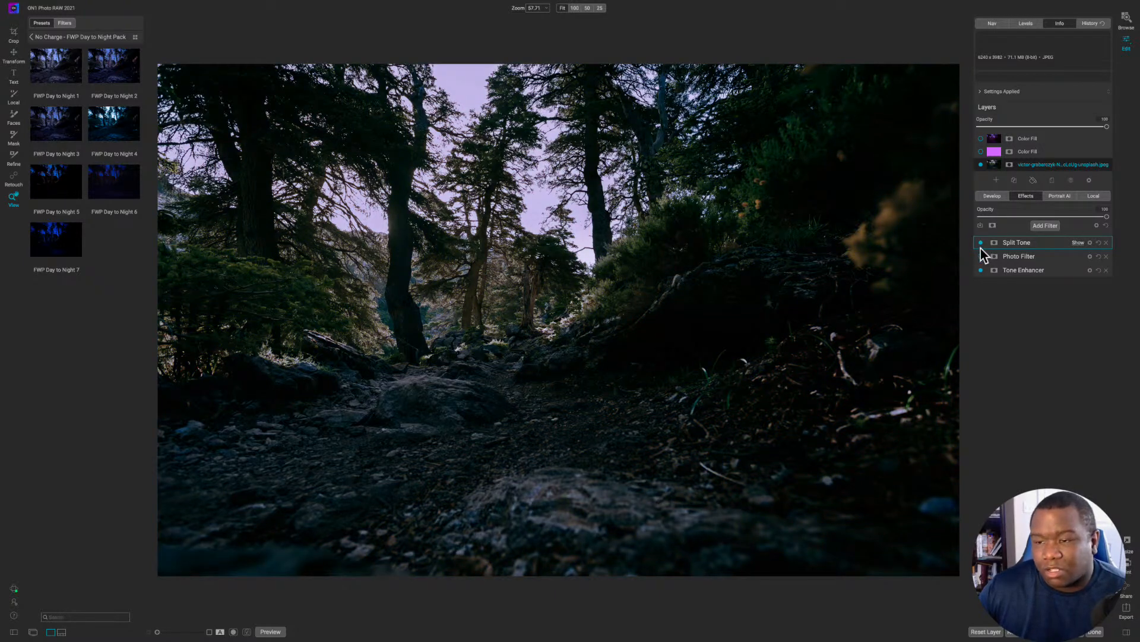
{"action": "left_click", "coordinate": [981, 256]}
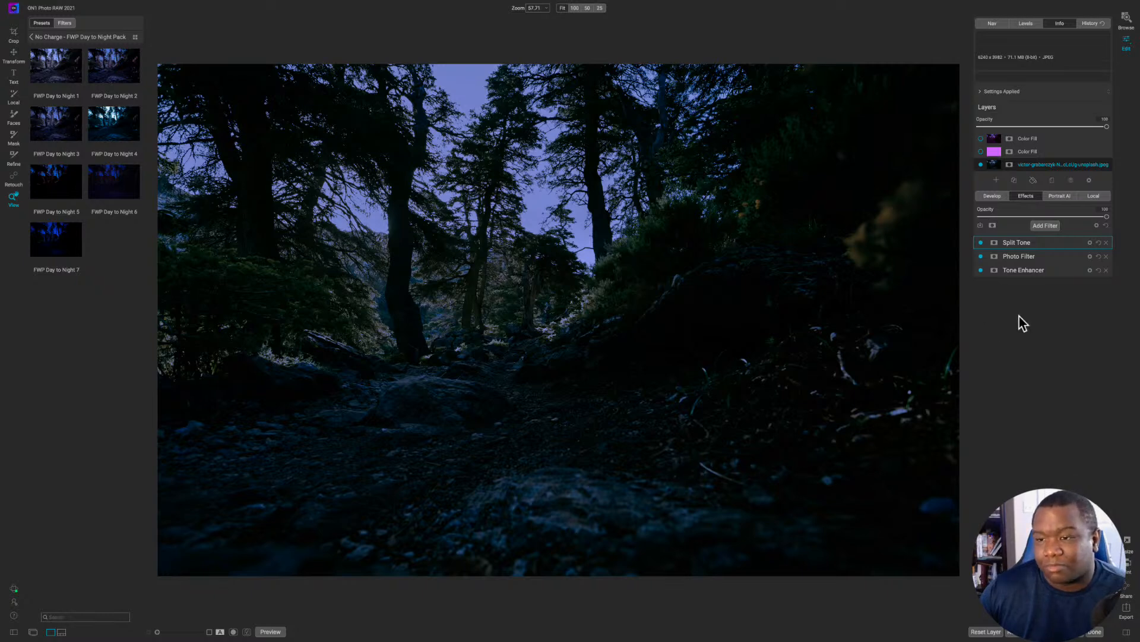
{"action": "left_click", "coordinate": [981, 243]}
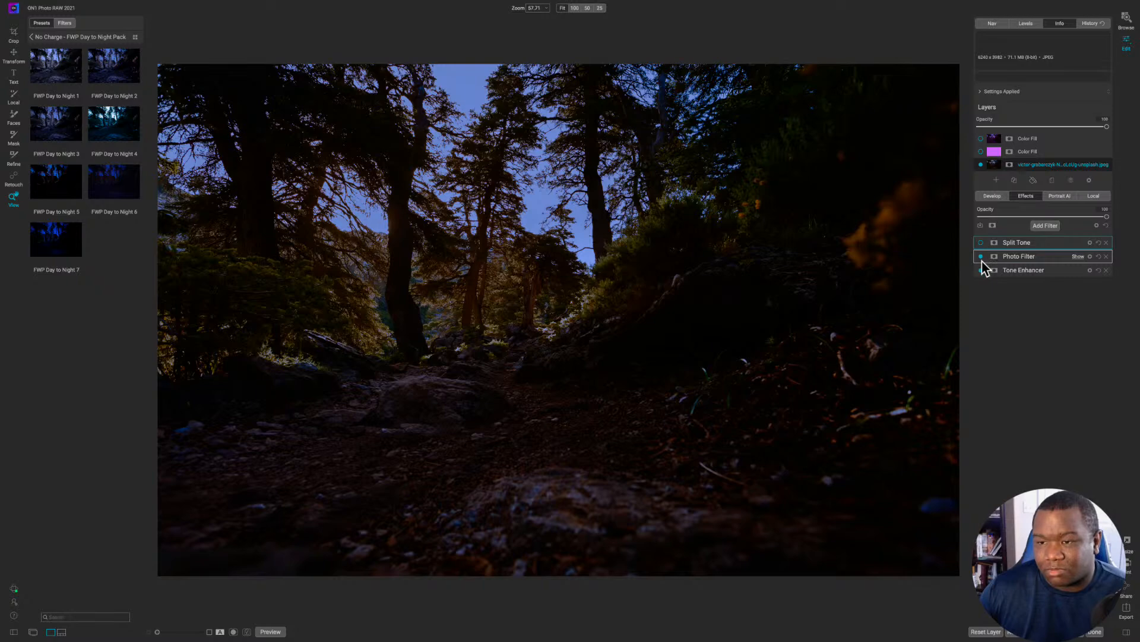
{"action": "left_click", "coordinate": [981, 256]}
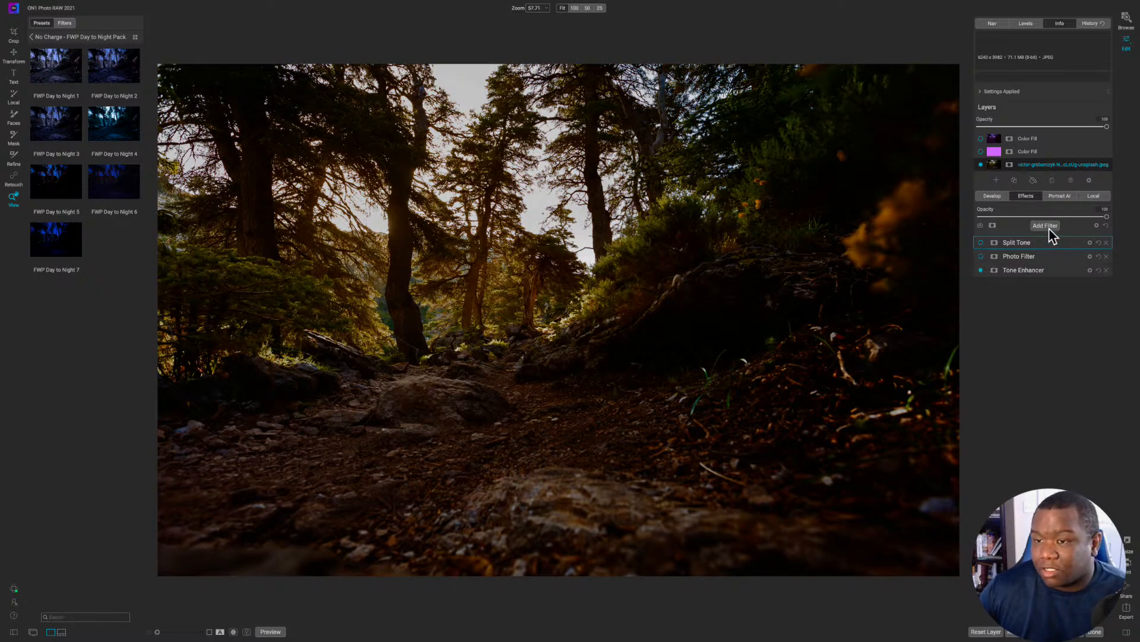
{"action": "left_click", "coordinate": [980, 242]}
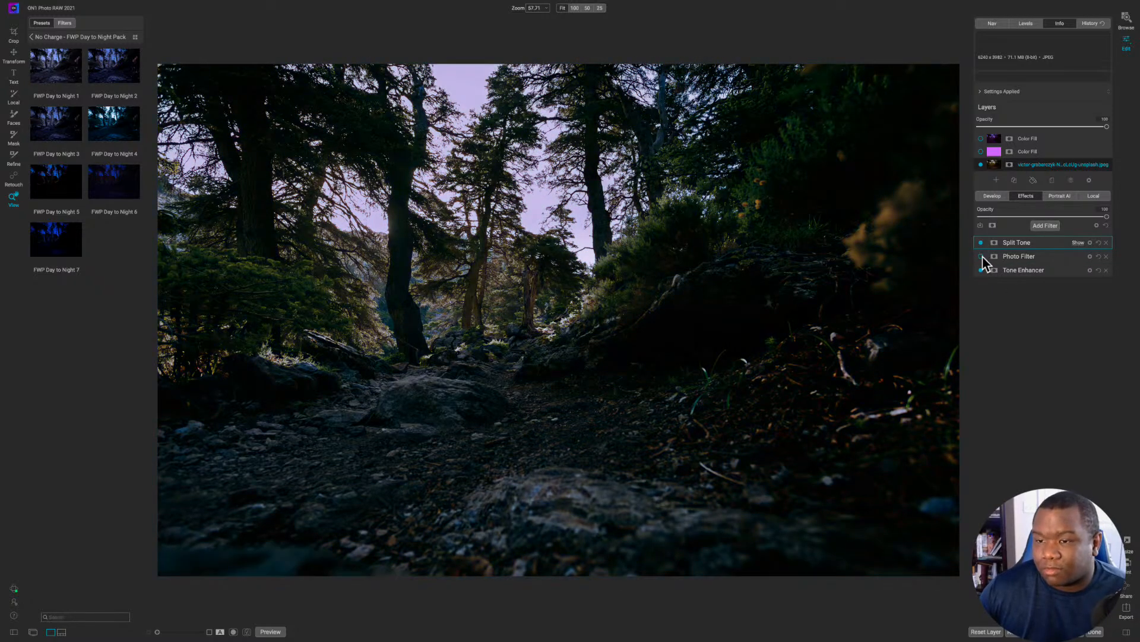
{"action": "left_click", "coordinate": [980, 256]}
Step: Set the Tone Enhancer compression to about 34 after trying about 13
{"action": "left_click", "coordinate": [1022, 269]}
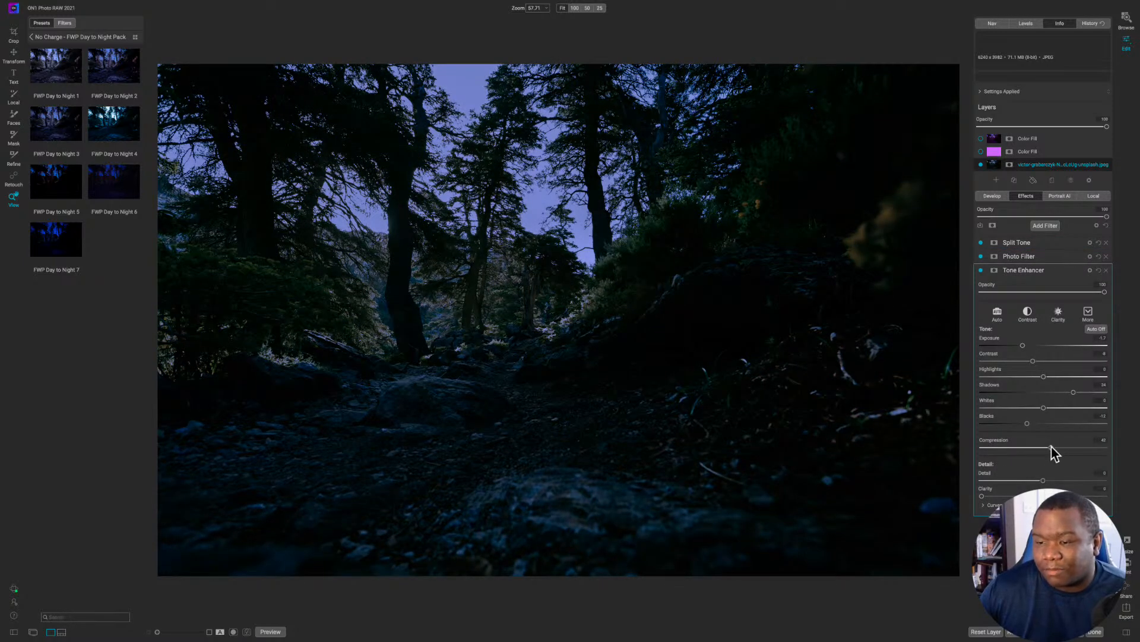
{"action": "left_click_drag", "start_coordinate": [1052, 447], "coordinate": [1011, 448]}
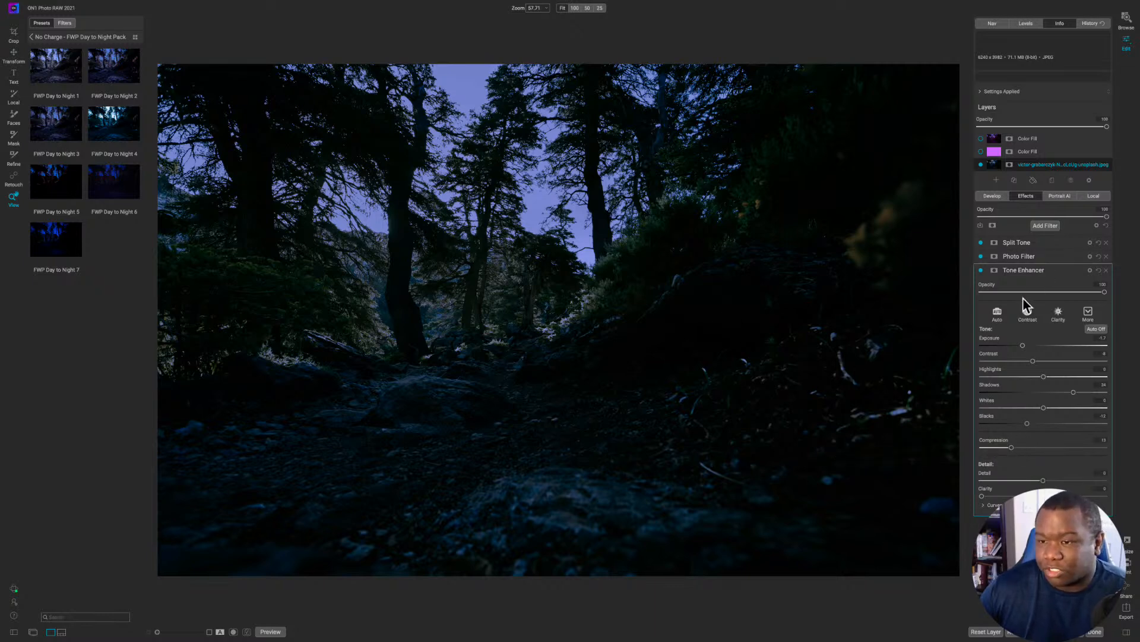
{"action": "left_click_drag", "start_coordinate": [1013, 448], "coordinate": [1043, 452]}
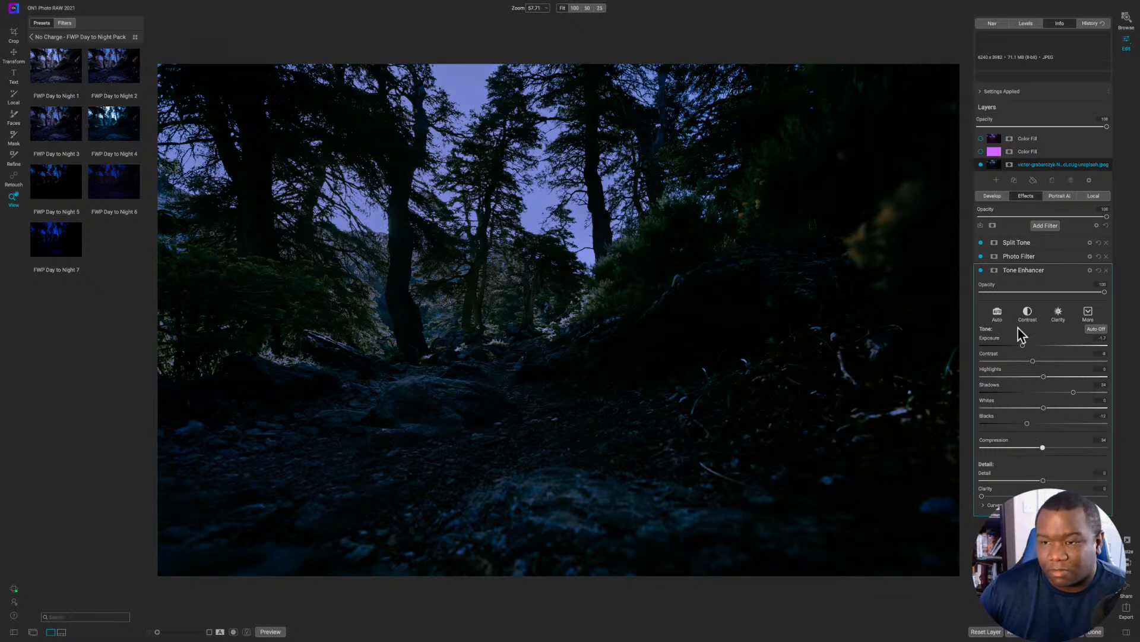
{"action": "left_click", "coordinate": [1033, 271]}
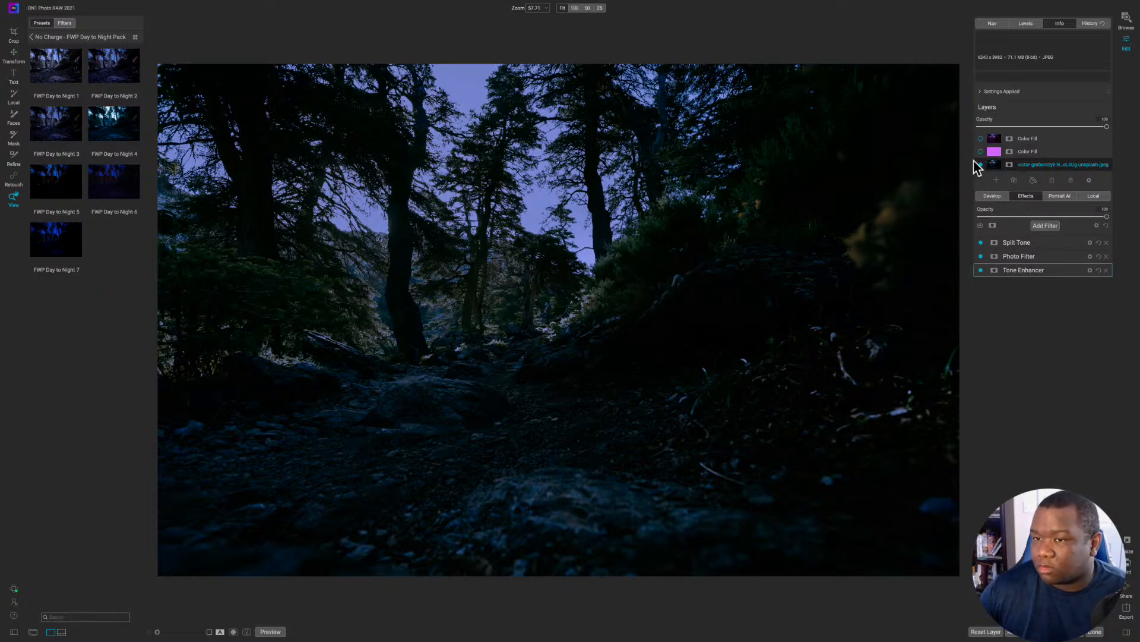
Step: Turn off the Split Tone and Photo Filter effects and add a Color Balance filter to the base photo
{"action": "left_click", "coordinate": [981, 242]}
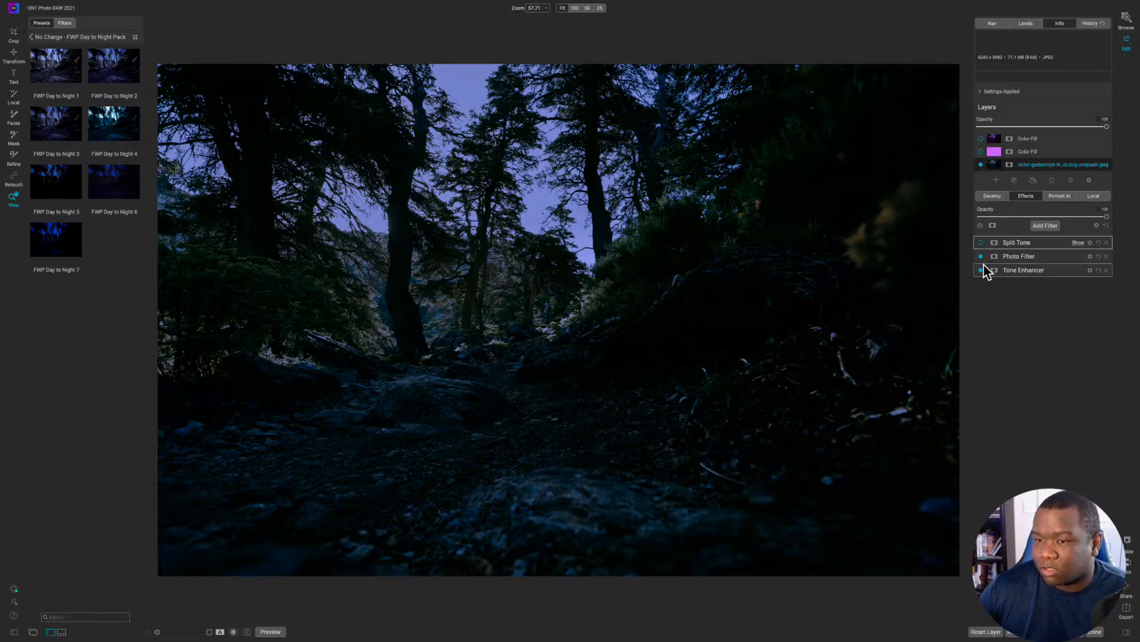
{"action": "left_click", "coordinate": [981, 256]}
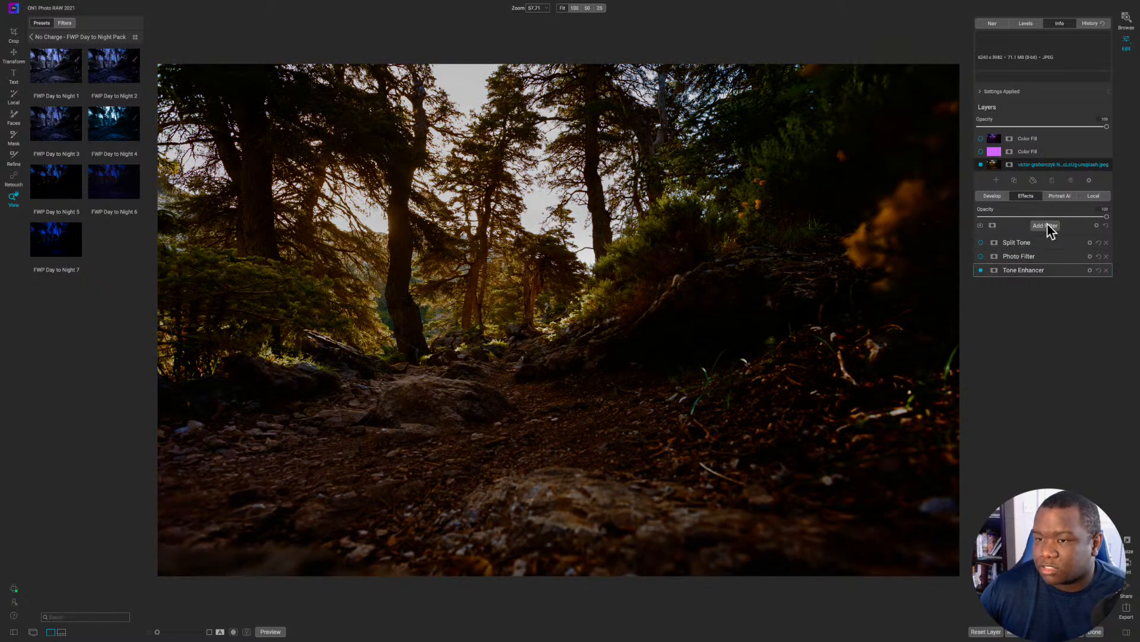
{"action": "left_click", "coordinate": [1045, 226]}
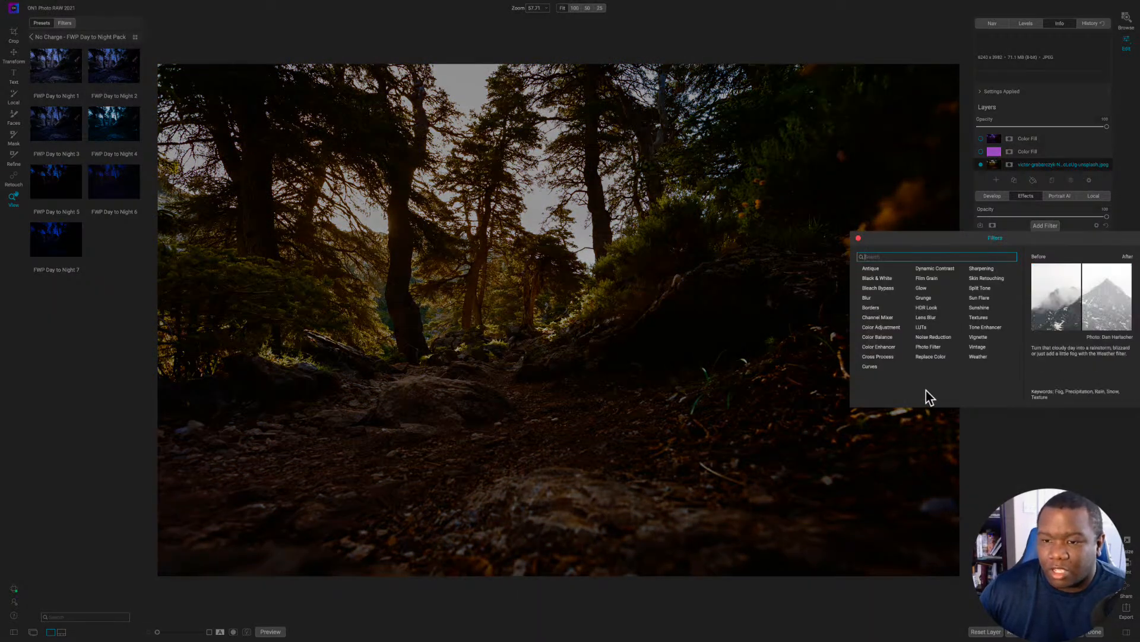
{"action": "left_click", "coordinate": [878, 339]}
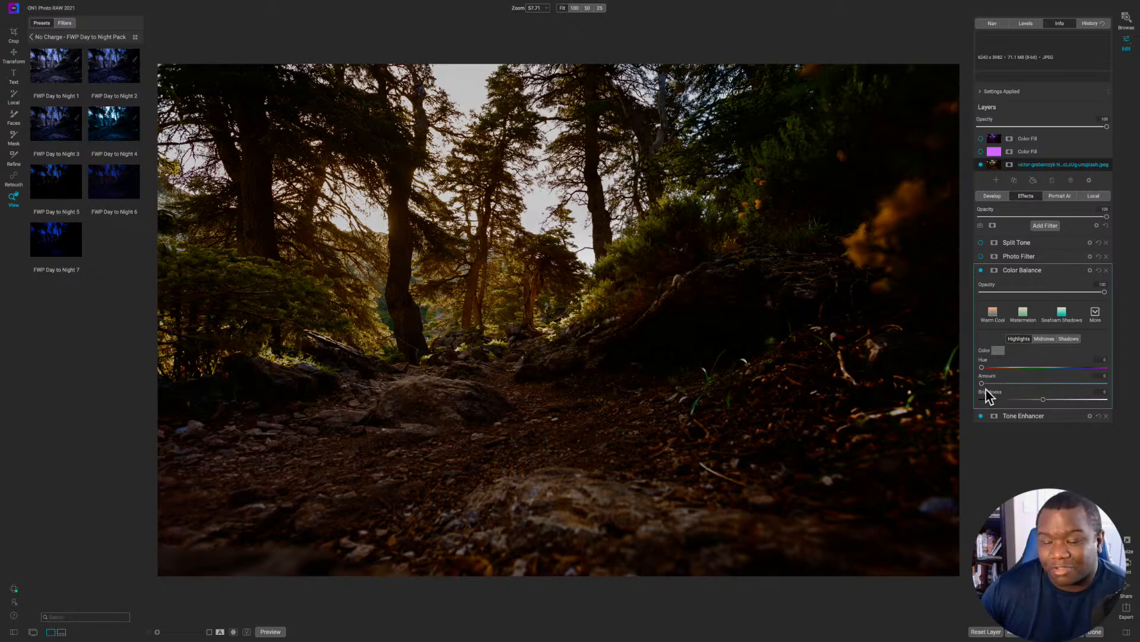
Step: Try a magenta-pink highlights tint in the Color Balance filter with amounts up to about 82, and return the amount to 0
{"action": "left_click_drag", "start_coordinate": [982, 368], "coordinate": [1093, 379]}
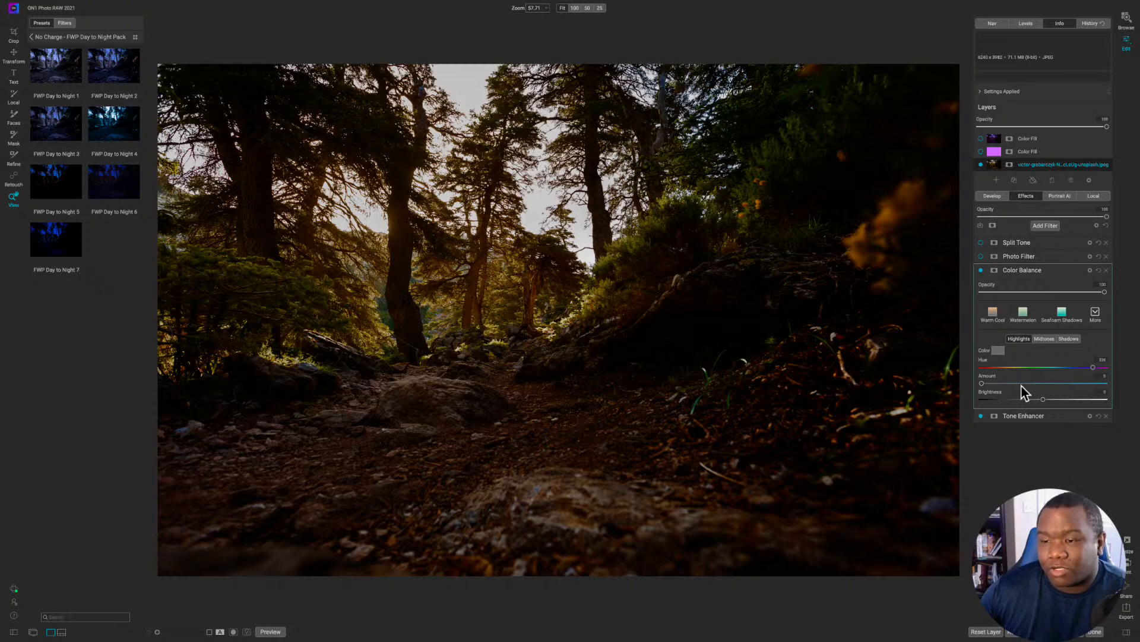
{"action": "left_click", "coordinate": [984, 385]}
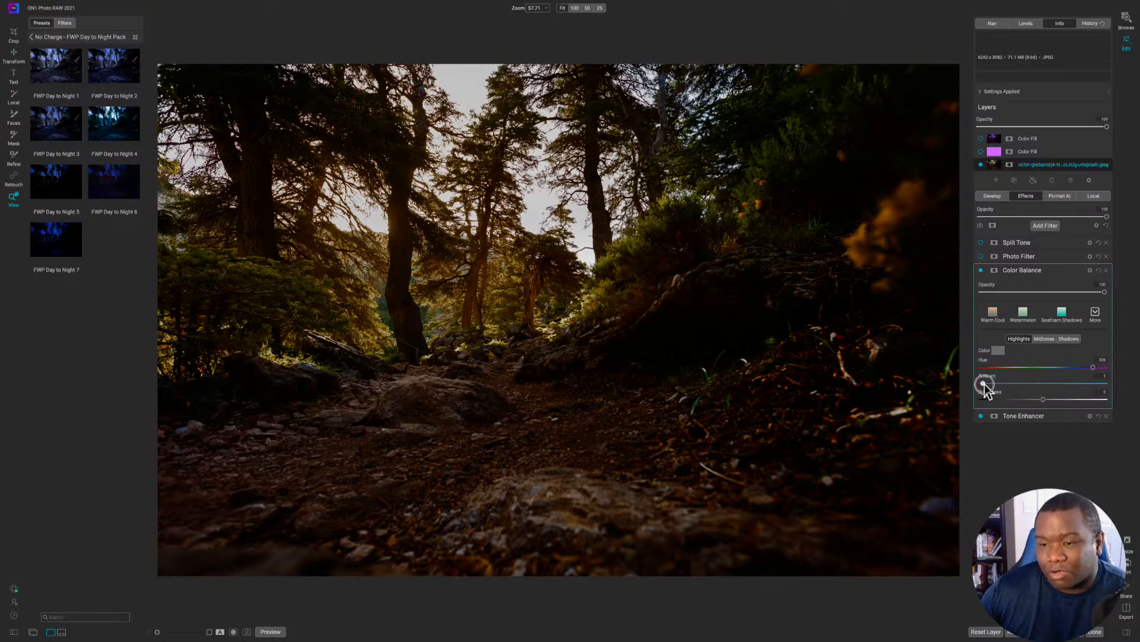
{"action": "left_click_drag", "start_coordinate": [987, 384], "coordinate": [1007, 385]}
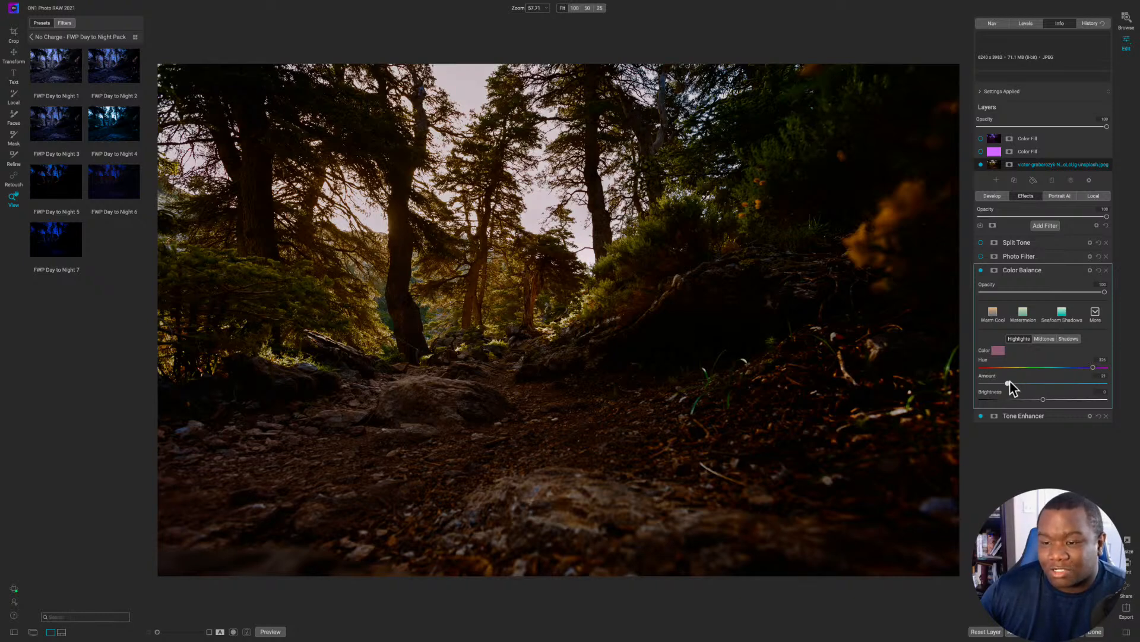
{"action": "left_click_drag", "start_coordinate": [1008, 385], "coordinate": [1082, 388]}
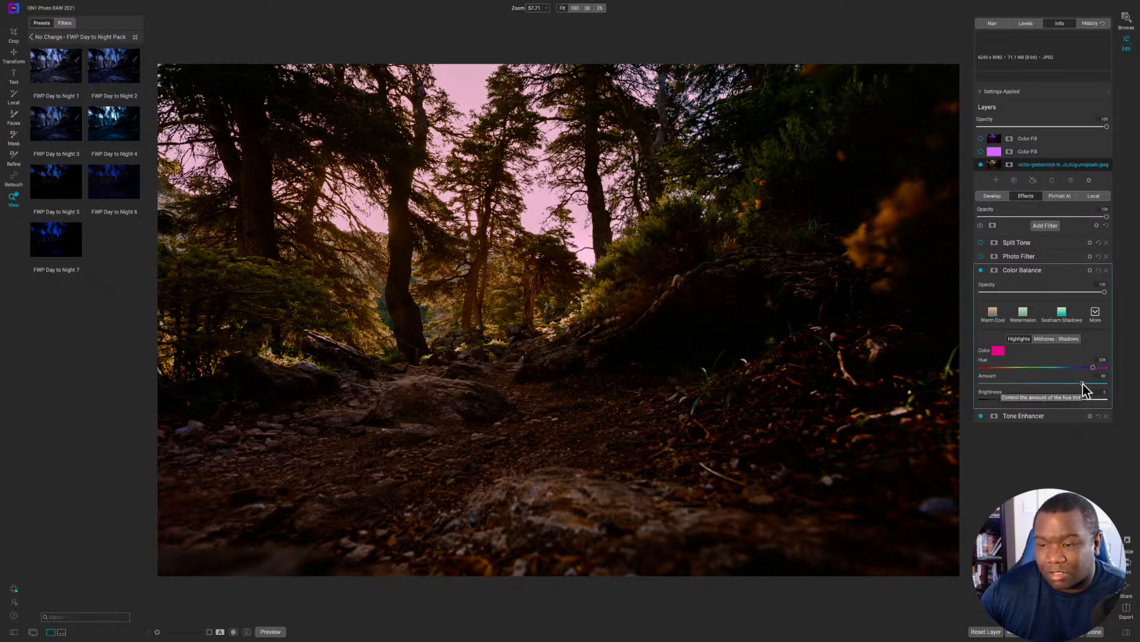
{"action": "left_click_drag", "start_coordinate": [1082, 384], "coordinate": [964, 401]}
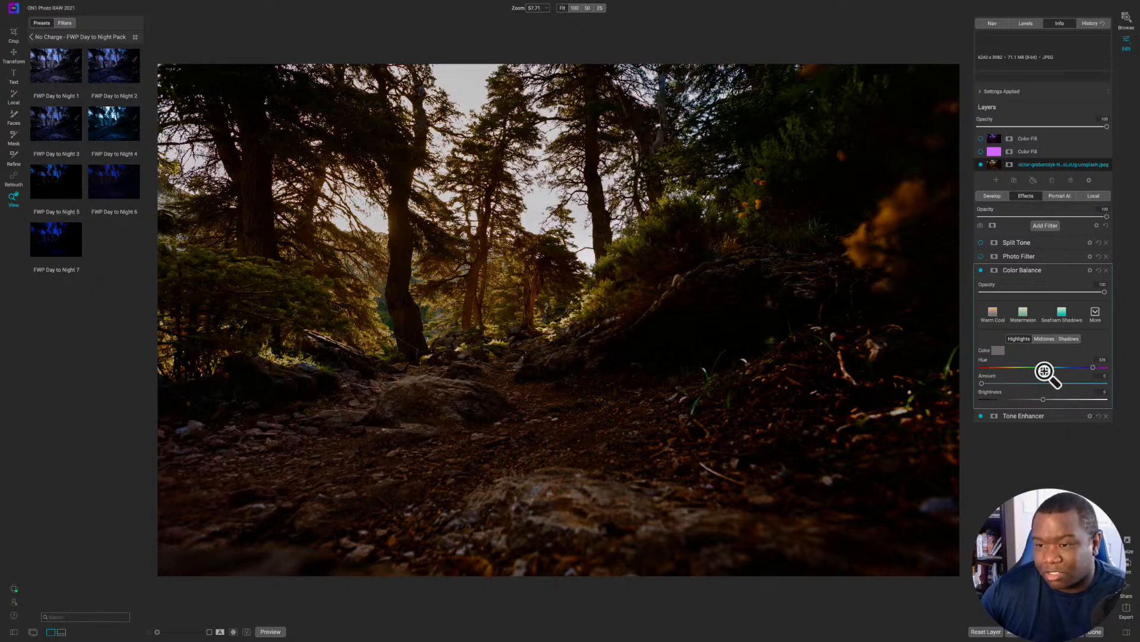
Step: Tint the Color Balance shadows pink-red with a hue of about 338, an amount of 71 and a brightness of about -64
{"action": "left_click", "coordinate": [1047, 339]}
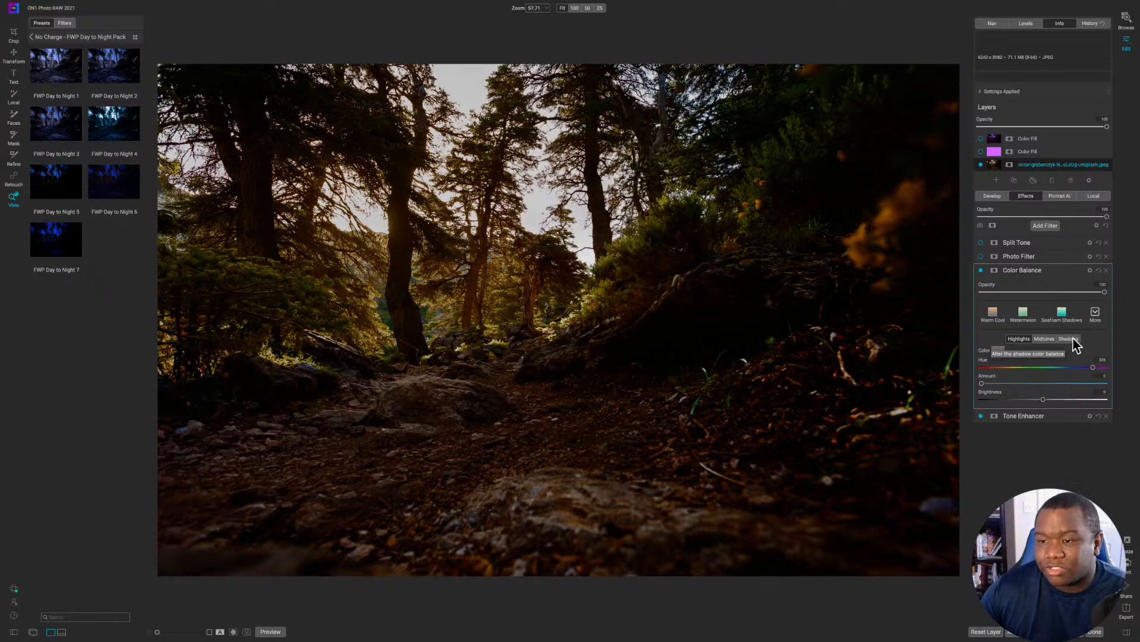
{"action": "left_click", "coordinate": [1070, 338]}
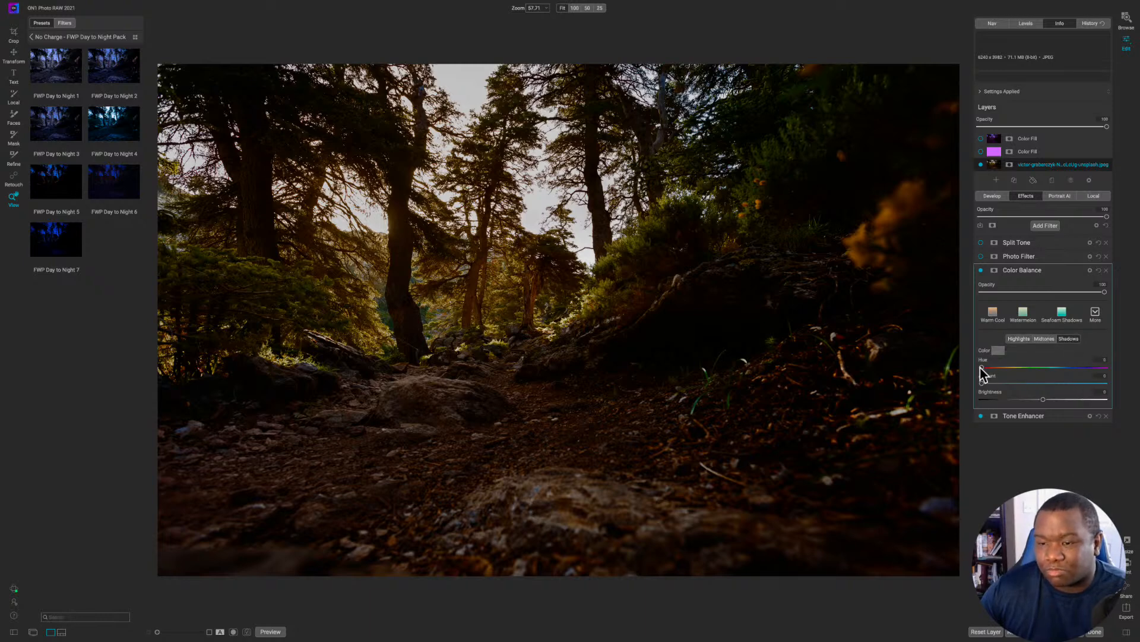
{"action": "left_click_drag", "start_coordinate": [980, 368], "coordinate": [1099, 373]}
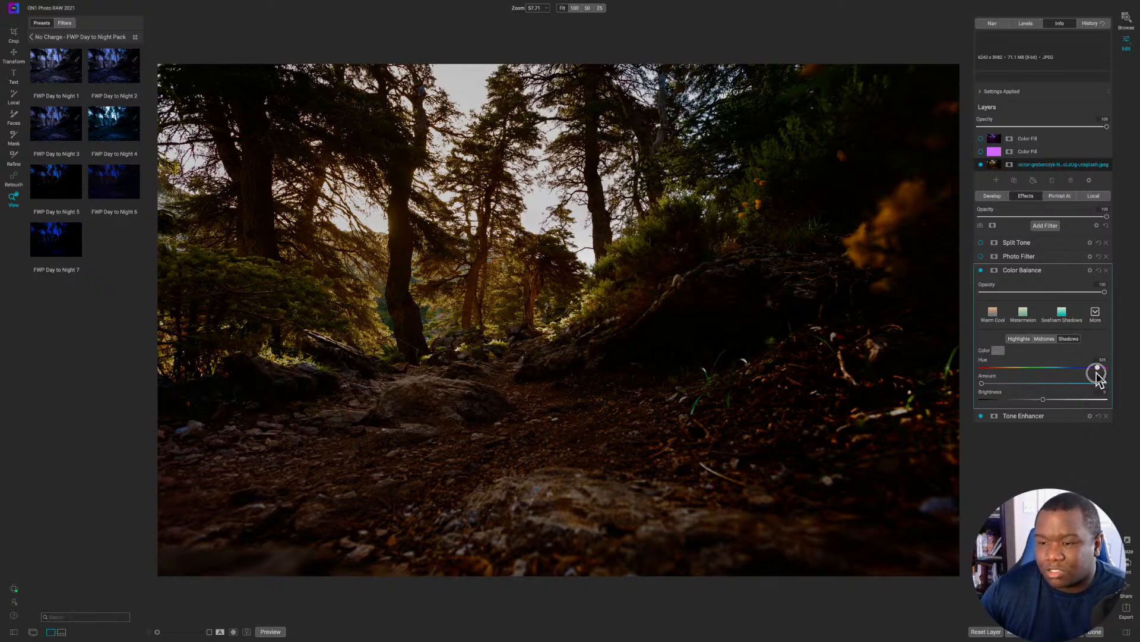
{"action": "left_click_drag", "start_coordinate": [982, 383], "coordinate": [1003, 403]}
{"action": "mouse_move", "coordinate": [1072, 384]}
{"action": "left_mouse_down"}
{"action": "mouse_move", "coordinate": [1047, 384]}
{"action": "mouse_move", "coordinate": [1068, 385]}
{"action": "left_mouse_up"}
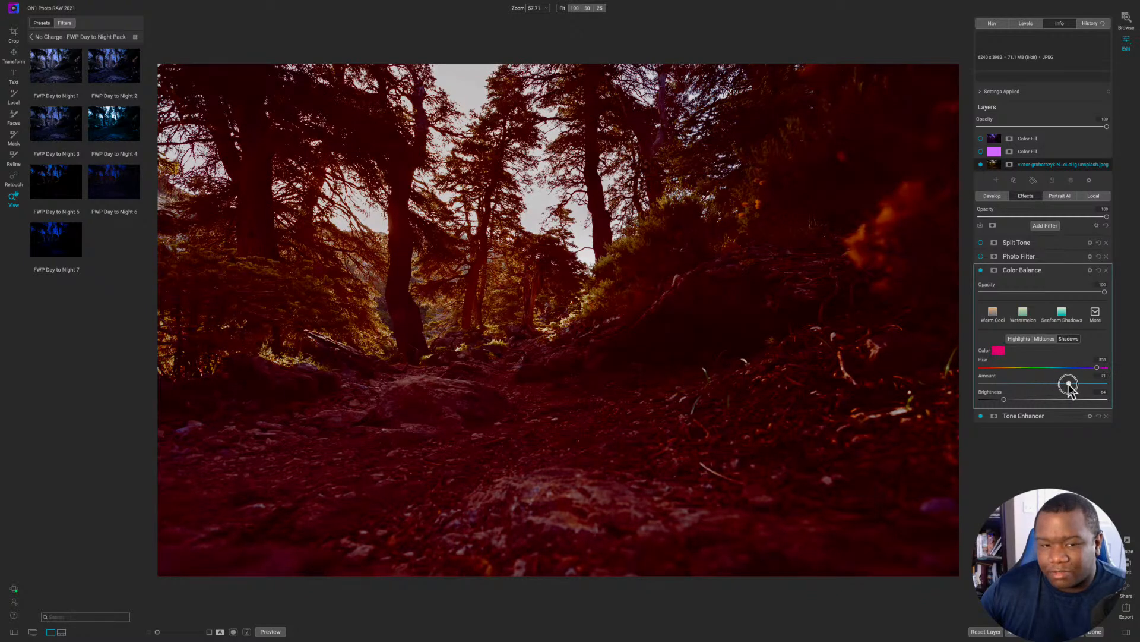
Step: Preview other blend modes for the Color Balance filter, including Multiply, and keep the mode at Normal
{"action": "left_click", "coordinate": [1090, 271]}
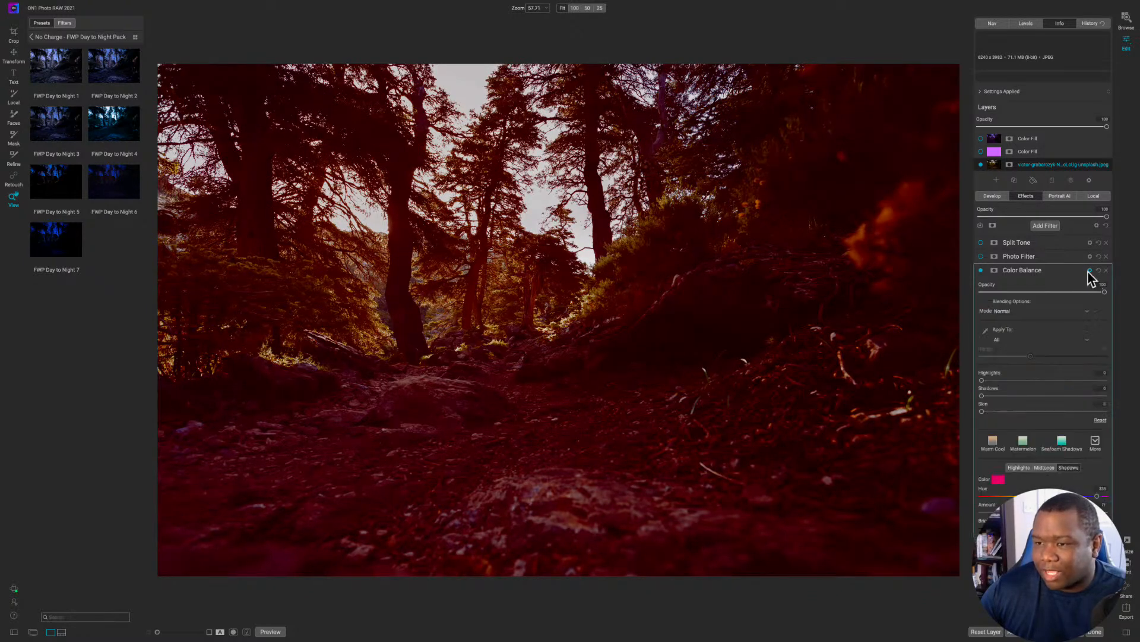
{"action": "left_click", "coordinate": [1006, 311]}
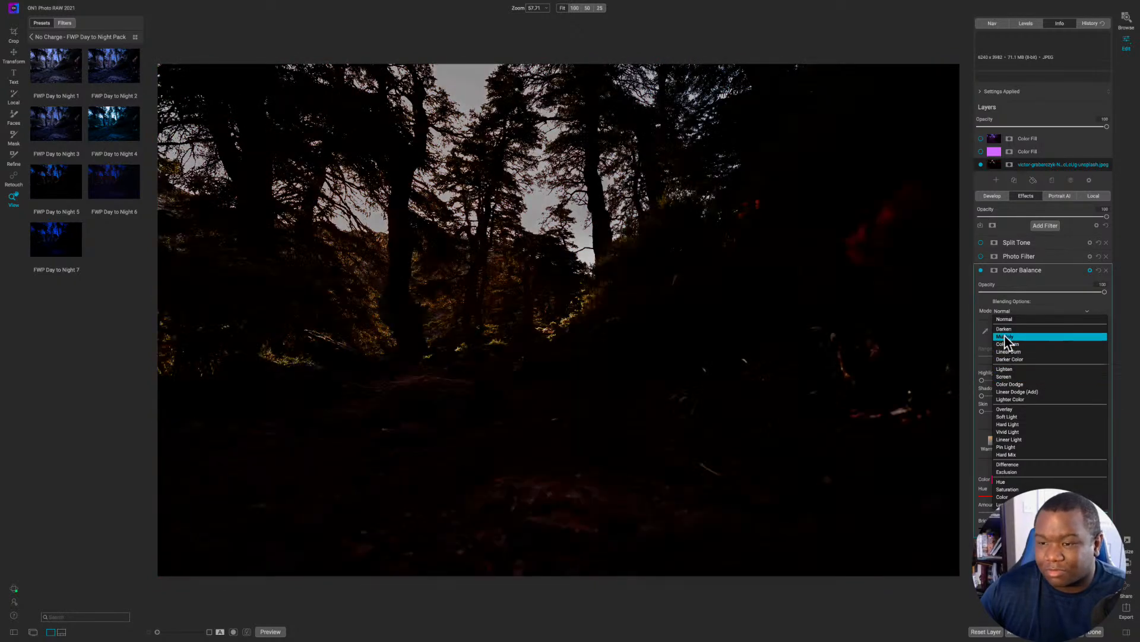
{"action": "left_click", "coordinate": [1003, 320]}
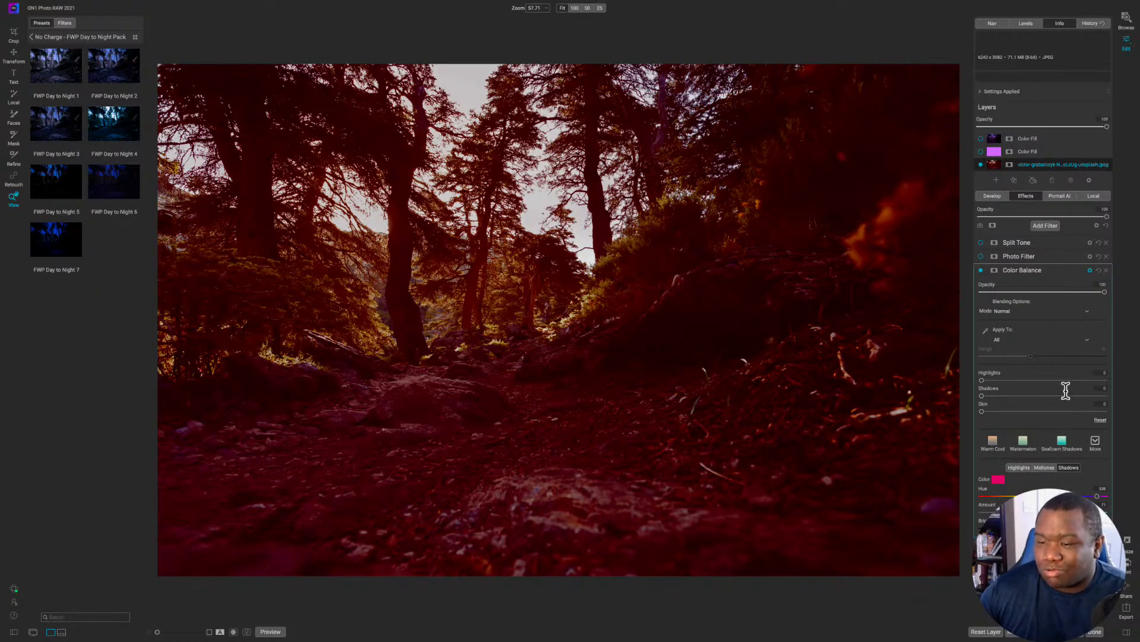
Step: Try limiting the Color Balance filter to Shadows and to Midtones
{"action": "left_click", "coordinate": [998, 341]}
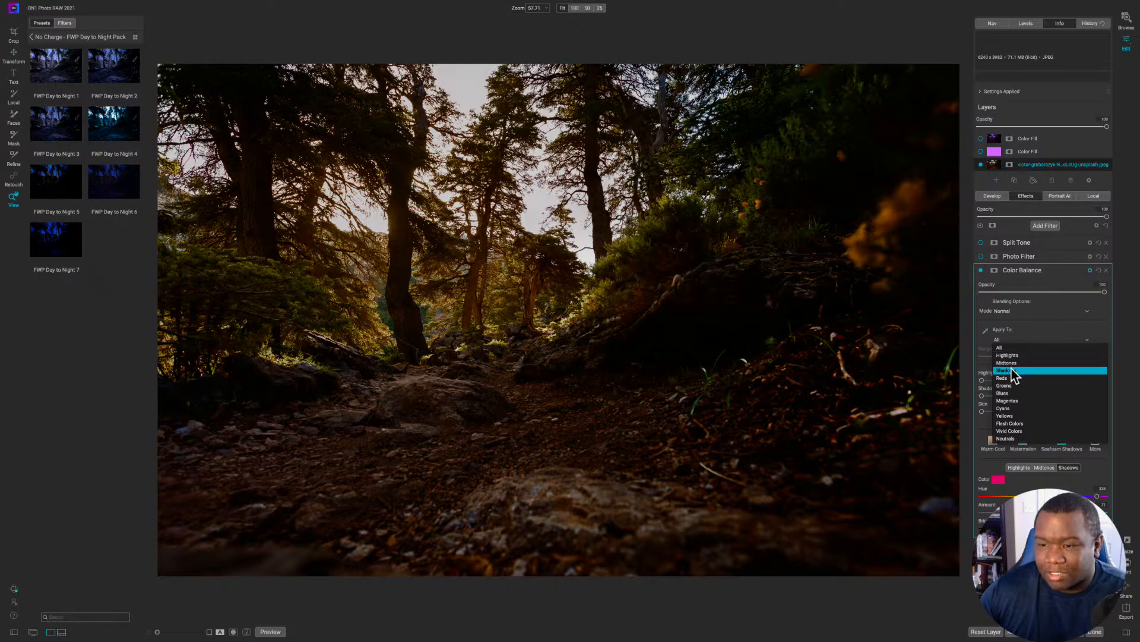
{"action": "left_click", "coordinate": [1011, 369]}
{"action": "left_click", "coordinate": [1009, 339]}
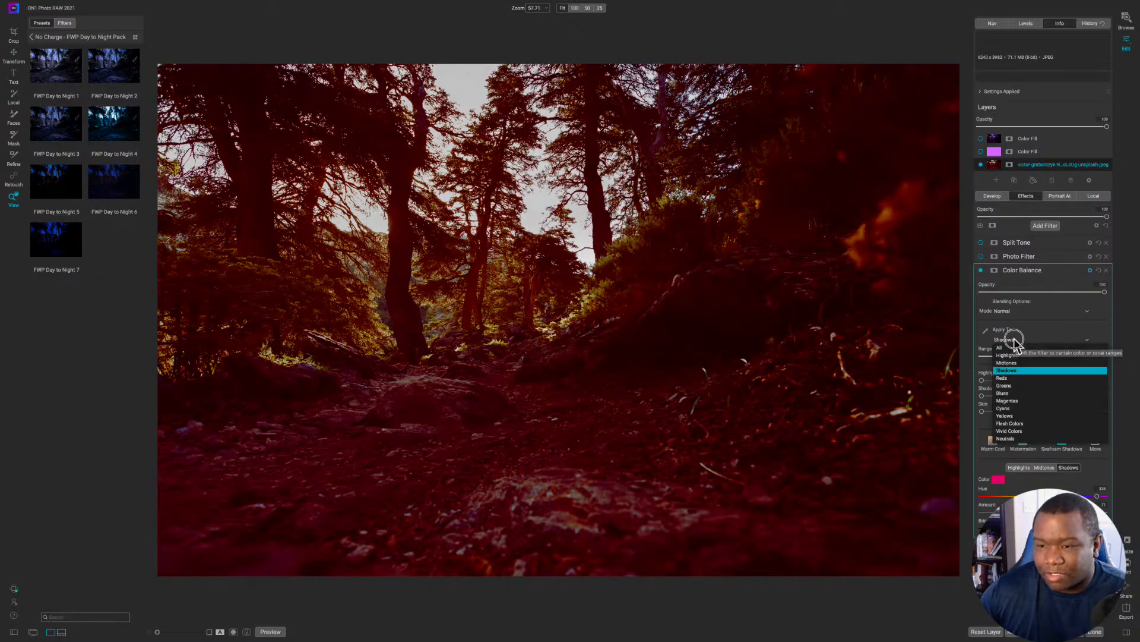
{"action": "left_click", "coordinate": [1009, 363]}
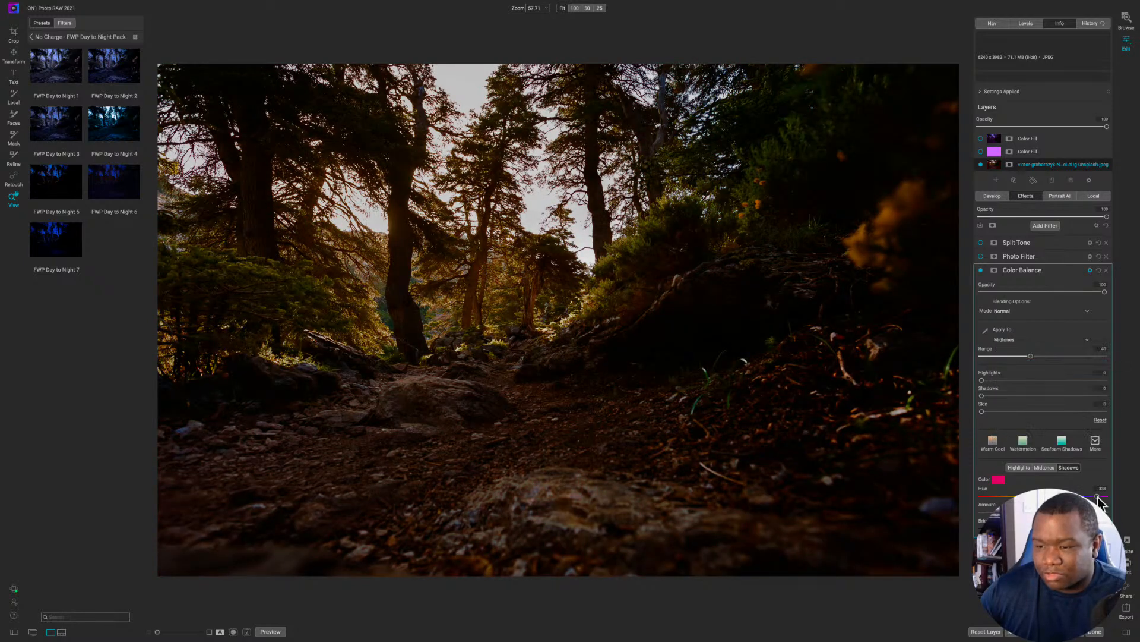
Step: Apply the Color Balance filter to Shadows, shift its shadows tint to deep blue and lower the tint amount slightly
{"action": "left_click_drag", "start_coordinate": [1096, 496], "coordinate": [1079, 496]}
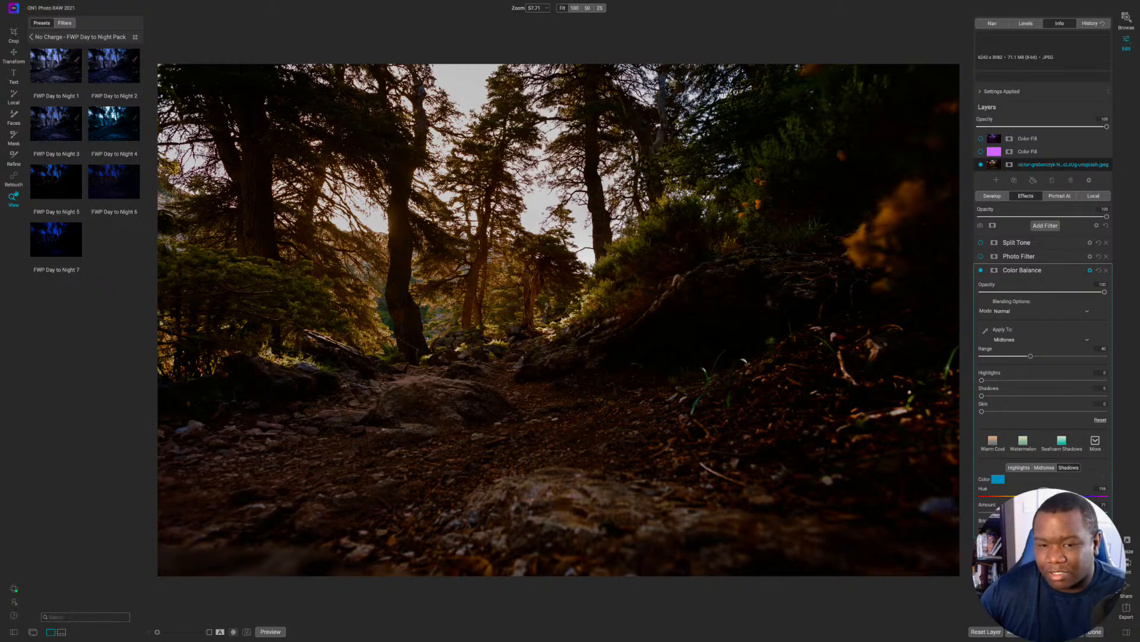
{"action": "left_click", "coordinate": [1033, 341]}
{"action": "left_click", "coordinate": [1015, 370]}
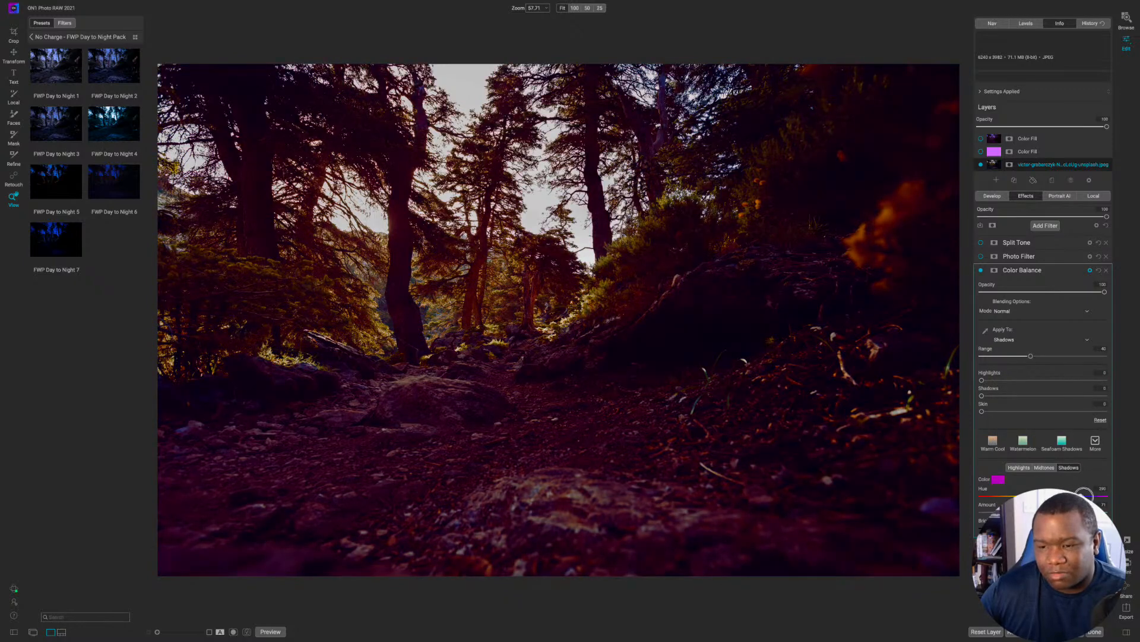
{"action": "left_click_drag", "start_coordinate": [1084, 494], "coordinate": [1068, 491]}
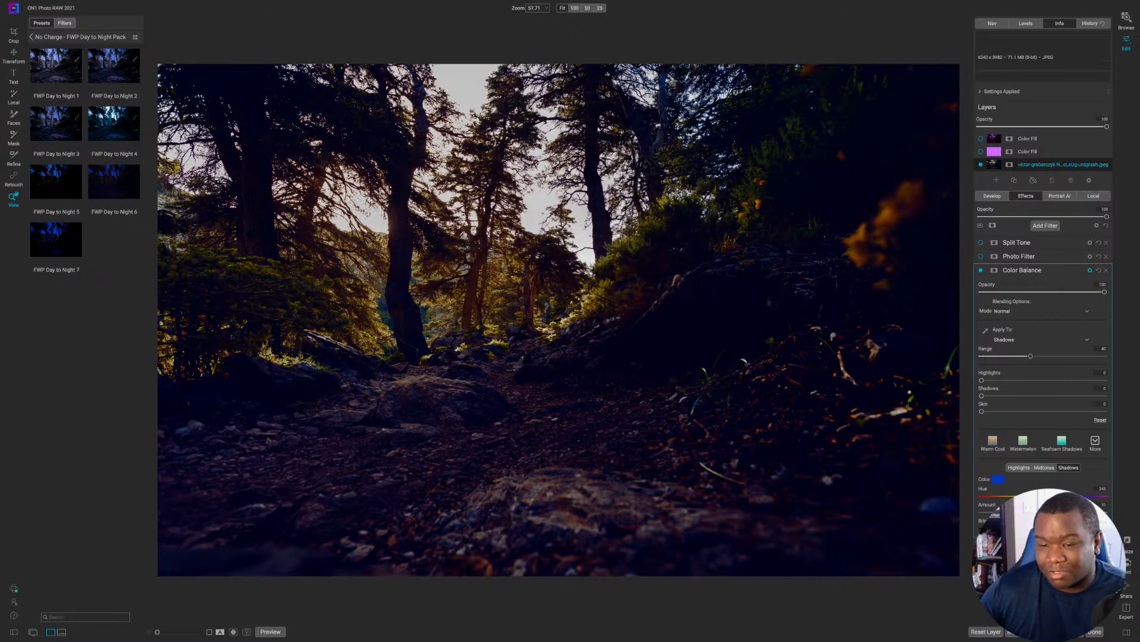
{"action": "left_click_drag", "start_coordinate": [1069, 512], "coordinate": [1059, 512]}
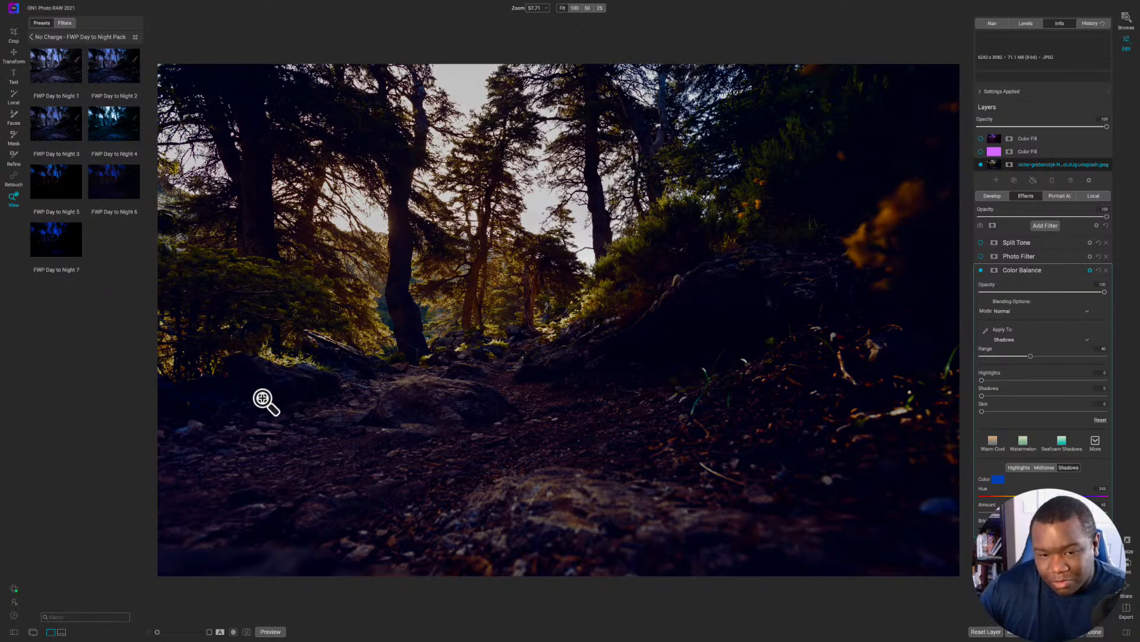
Step: Apply the Color Balance filter to all tones and tint its midtones green with a hue of about 141
{"action": "left_click", "coordinate": [1045, 468]}
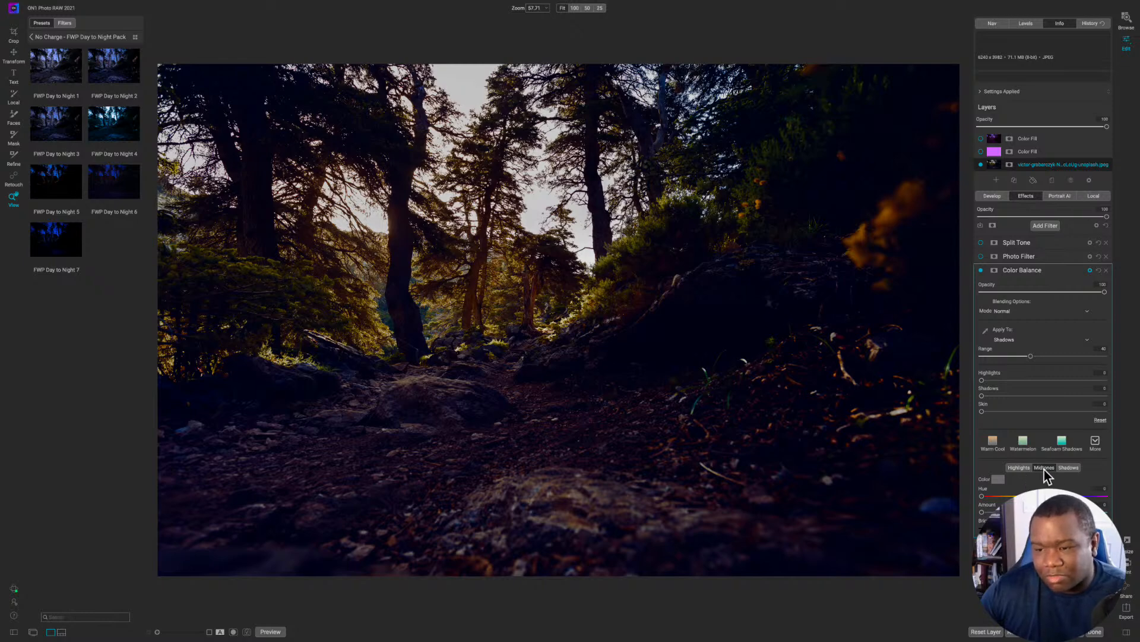
{"action": "left_click", "coordinate": [1014, 340]}
{"action": "left_click", "coordinate": [1014, 347]}
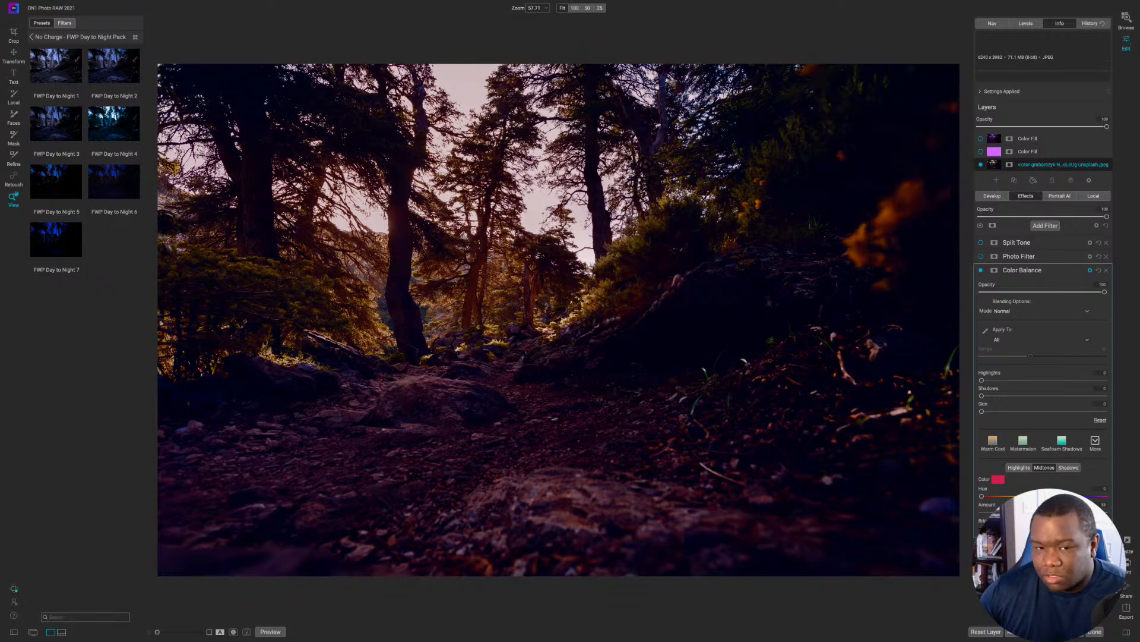
{"action": "left_click_drag", "start_coordinate": [1092, 512], "coordinate": [1020, 512]}
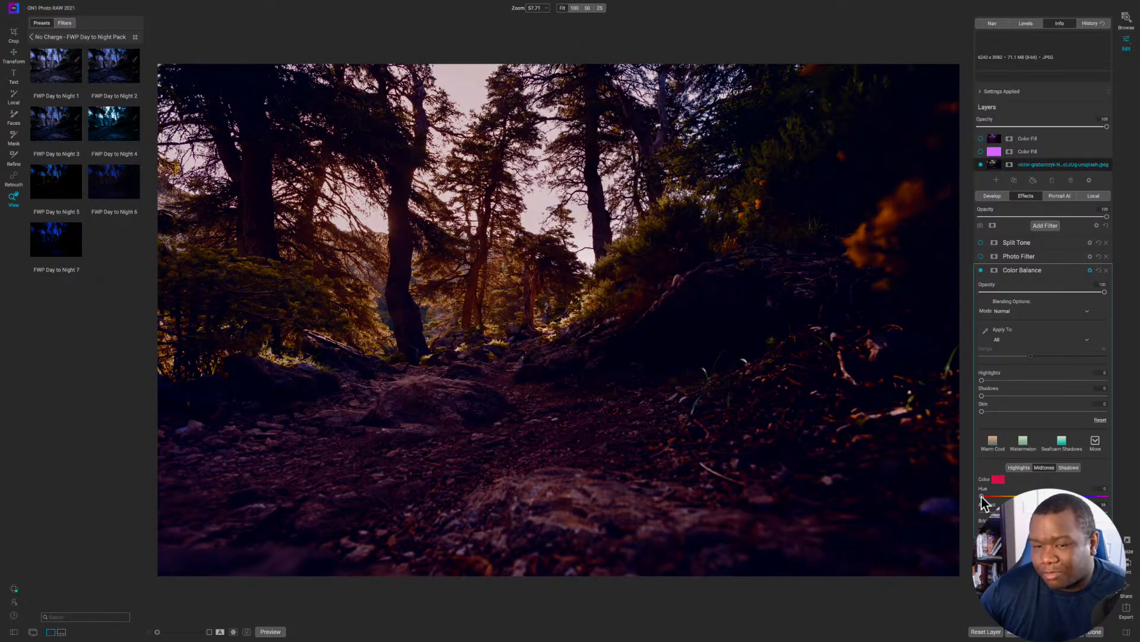
{"action": "left_click_drag", "start_coordinate": [982, 497], "coordinate": [1010, 496]}
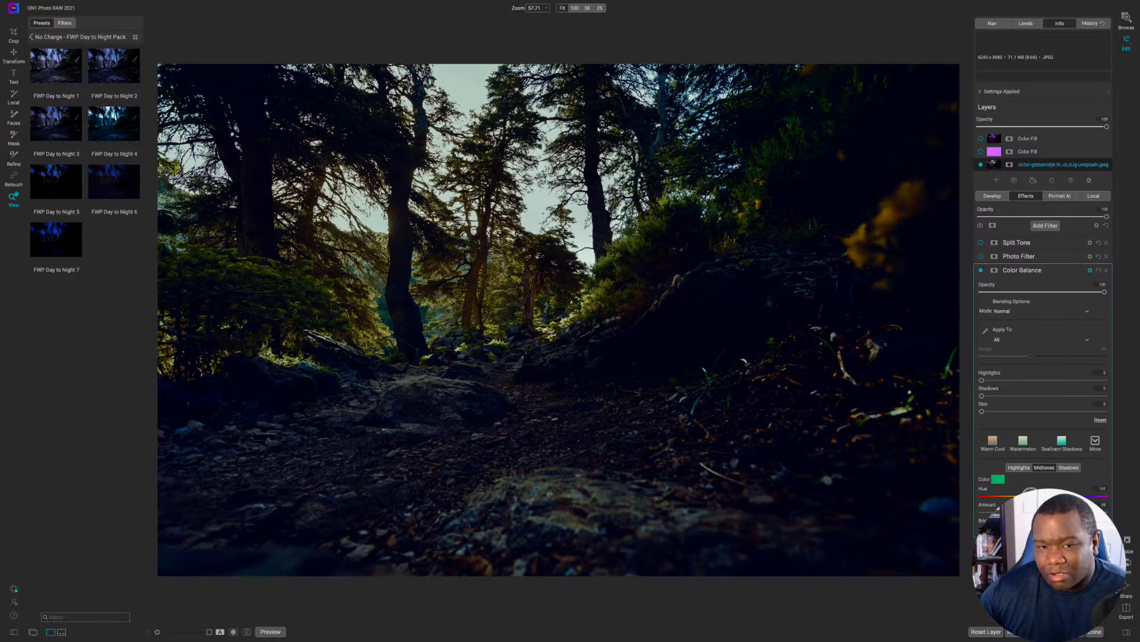
Step: Tint the Color Balance highlights deep blue
{"action": "scroll", "coordinate": [1087, 484], "scroll_direction": "up", "scroll_amount": 2}
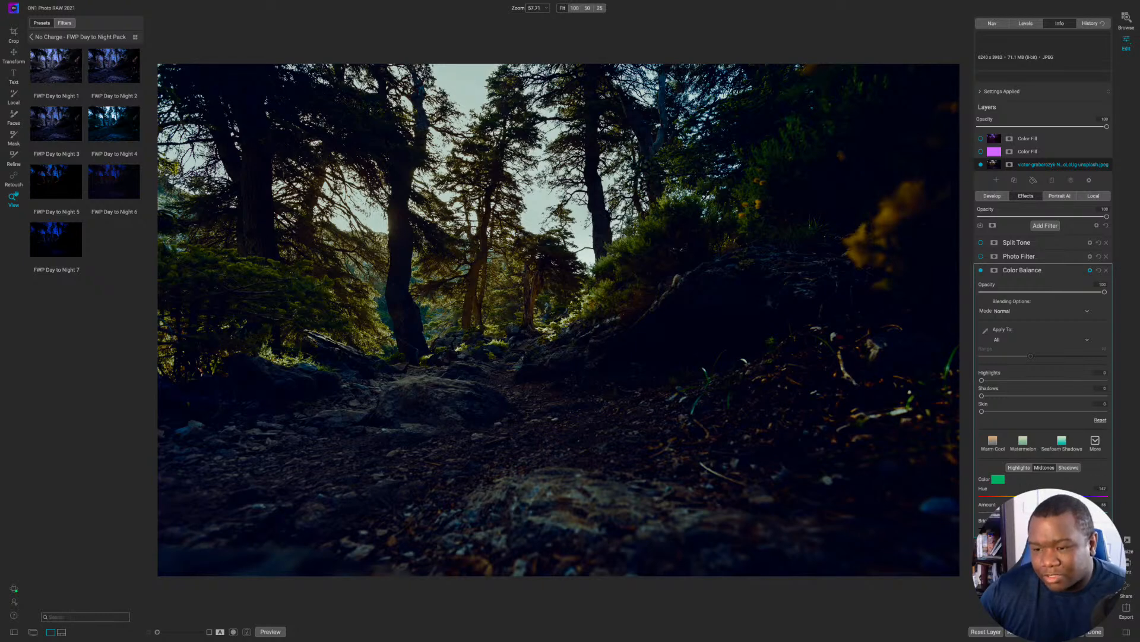
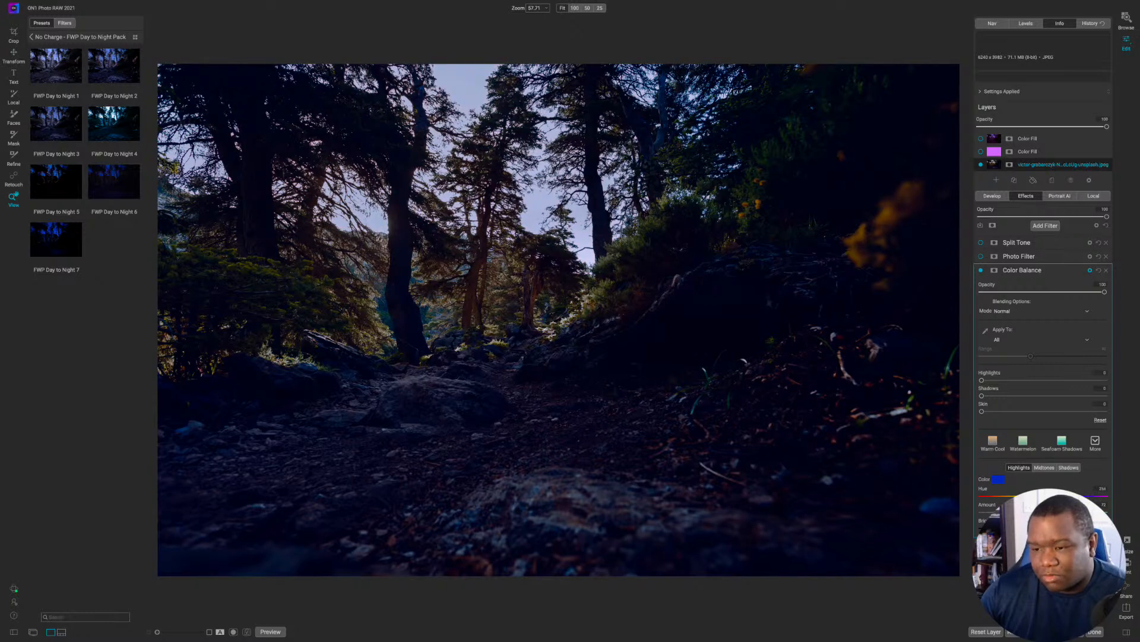
{"action": "left_click_drag", "start_coordinate": [1064, 496], "coordinate": [1064, 496]}
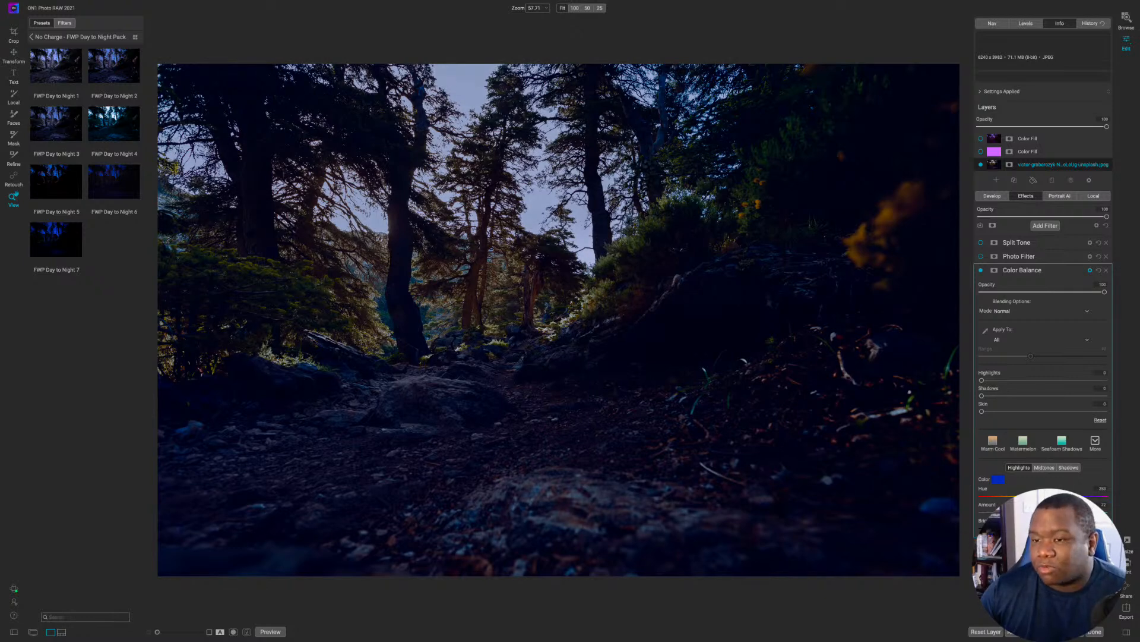
Step: Add a Linear Top gradient mask to the Color Balance filter across the middle of the photo
{"action": "left_click", "coordinate": [995, 271]}
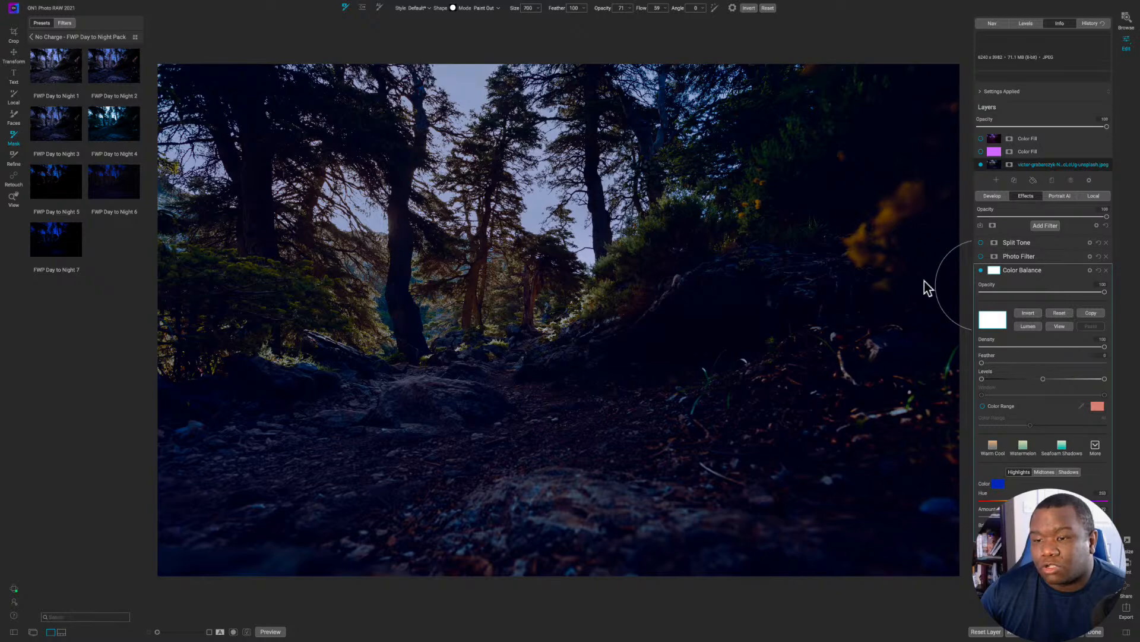
{"action": "left_click", "coordinate": [363, 8]}
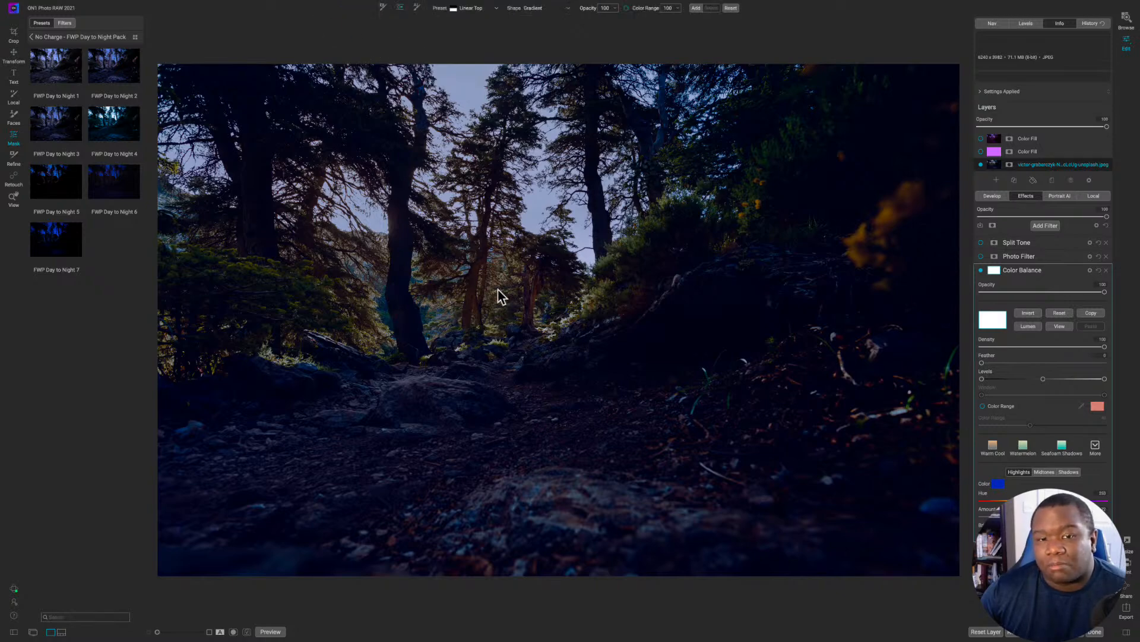
{"action": "left_click", "coordinate": [548, 321]}
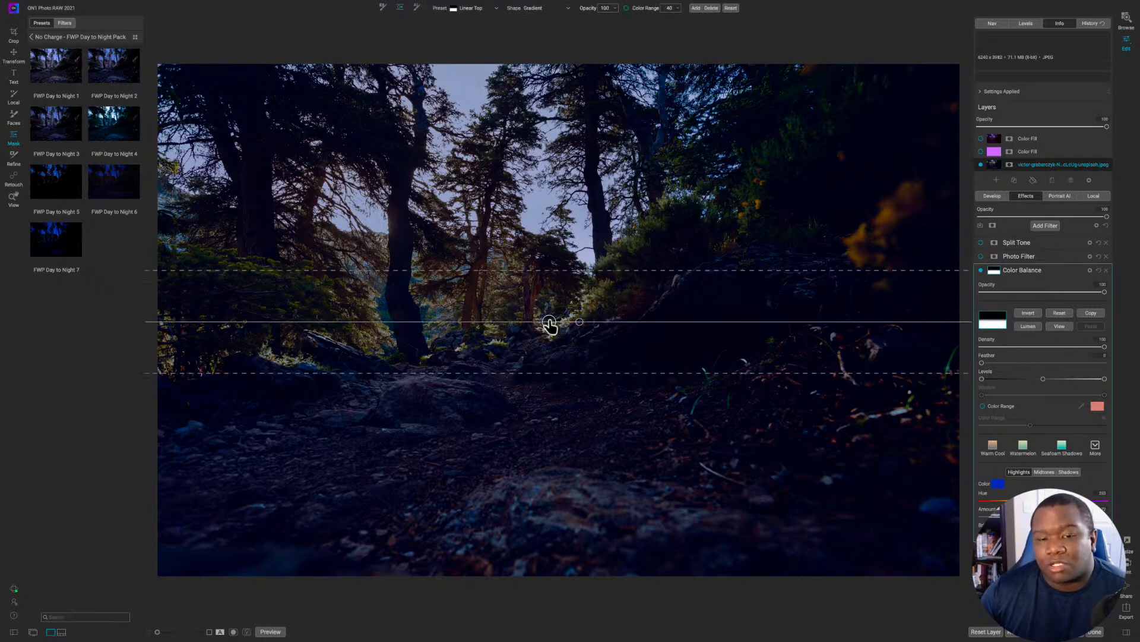
Step: Tilt the Color Balance gradient mask to follow the rising slope, move it up slightly and widen its transition
{"action": "left_click_drag", "start_coordinate": [569, 346], "coordinate": [629, 316]}
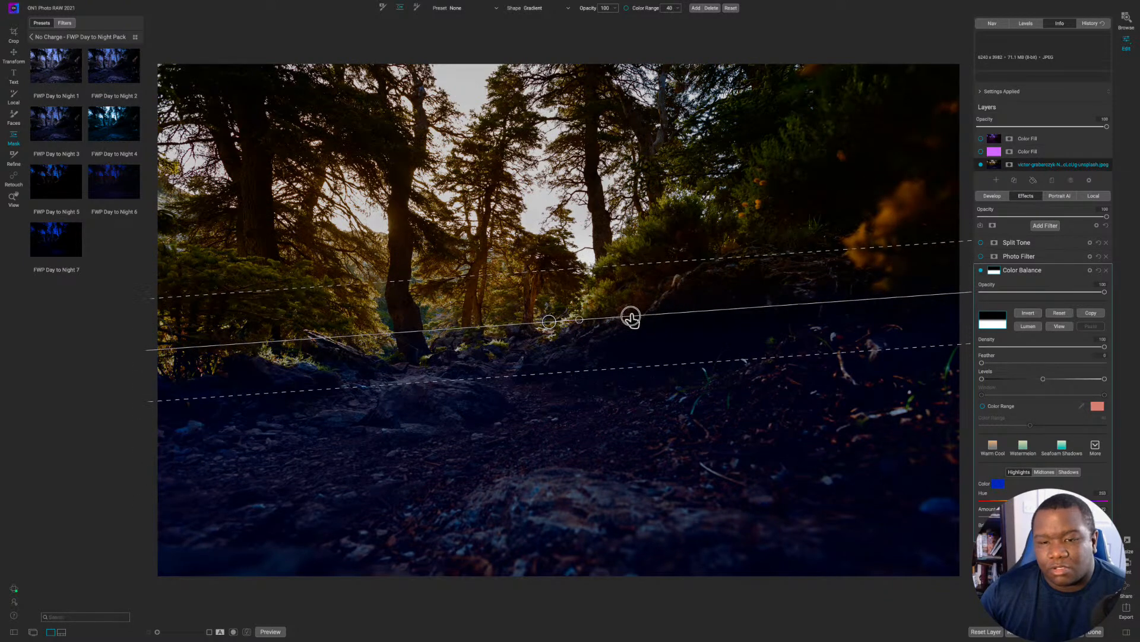
{"action": "left_click_drag", "start_coordinate": [547, 319], "coordinate": [539, 296]}
{"action": "left_click_drag", "start_coordinate": [568, 289], "coordinate": [546, 285]}
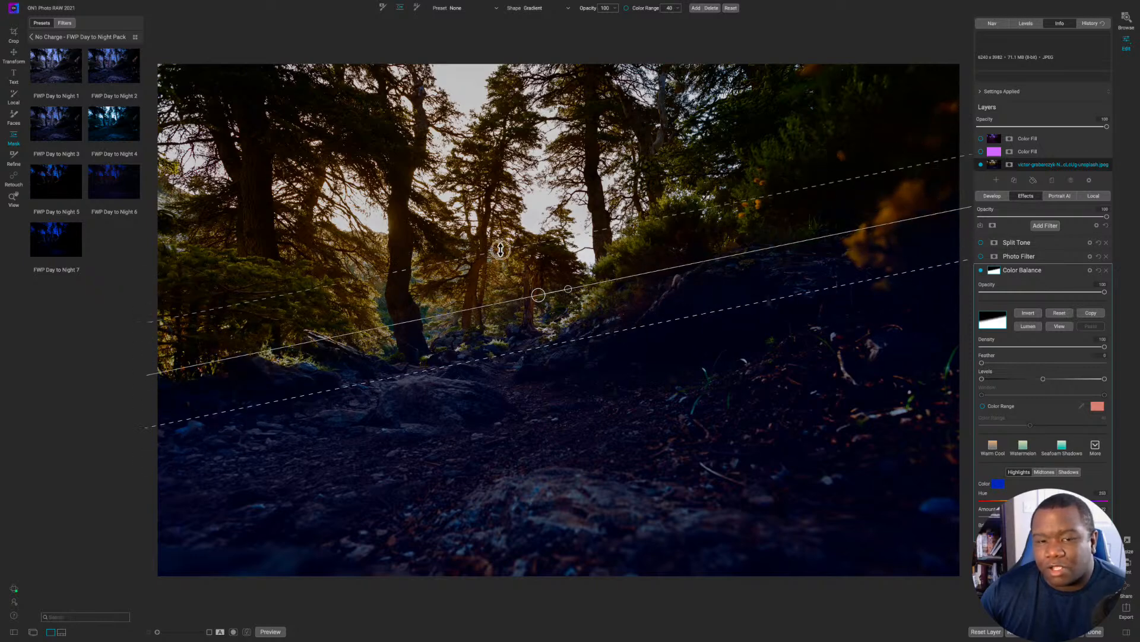
{"action": "left_click_drag", "start_coordinate": [499, 249], "coordinate": [481, 177]}
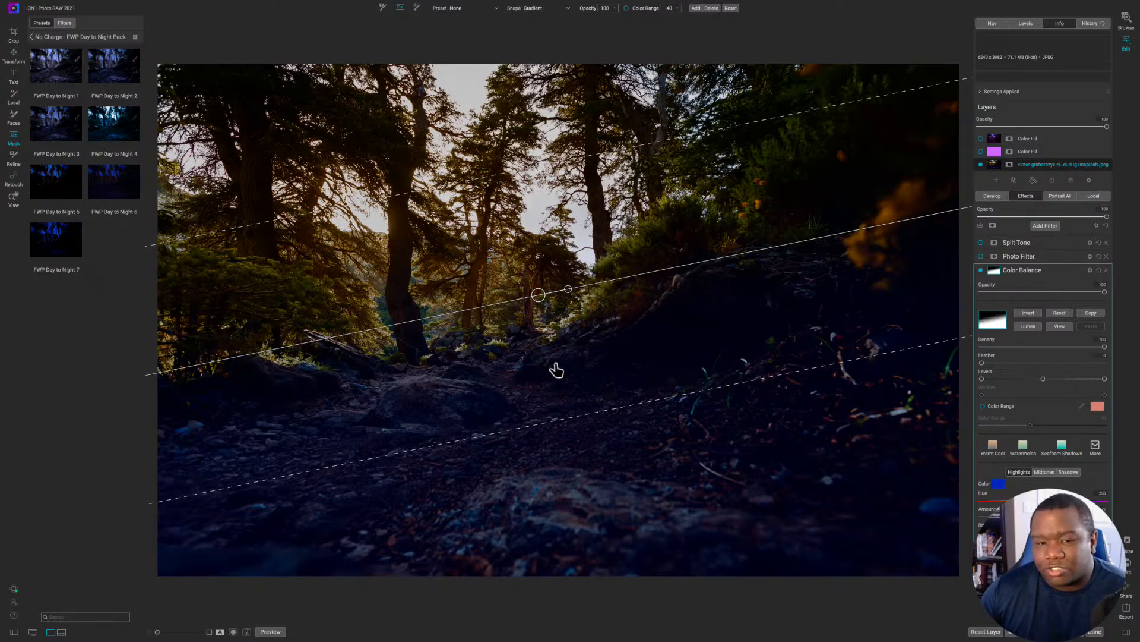
{"action": "left_click_drag", "start_coordinate": [551, 416], "coordinate": [549, 390]}
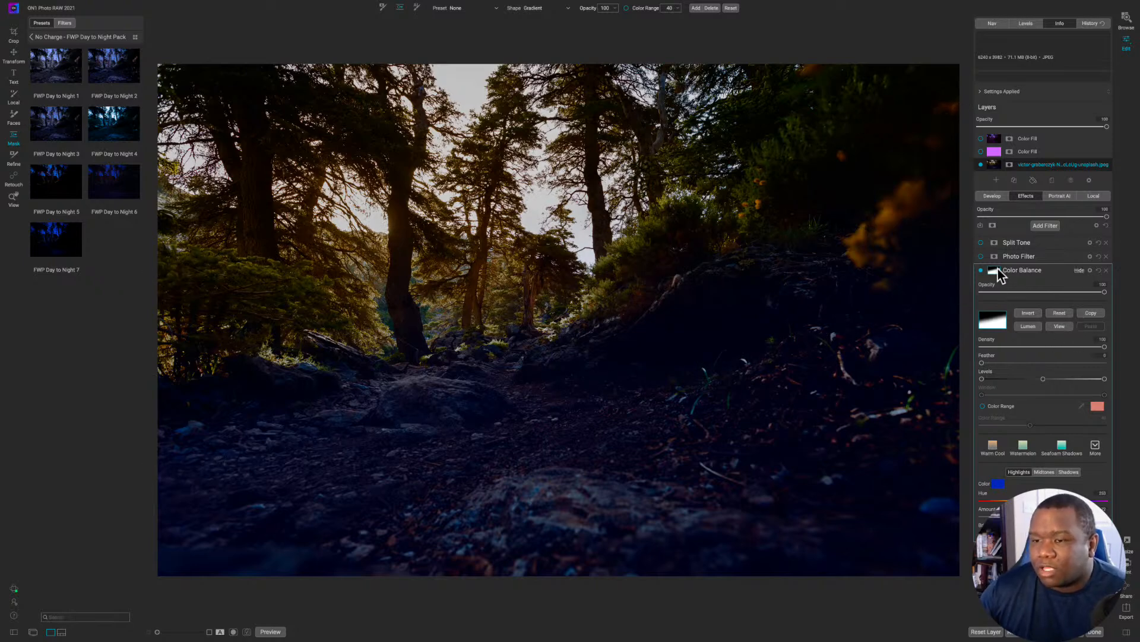
Step: Turn on the Photo Filter effect, paste a copy of the Color Balance mask into it and invert that mask
{"action": "left_click", "coordinate": [982, 257]}
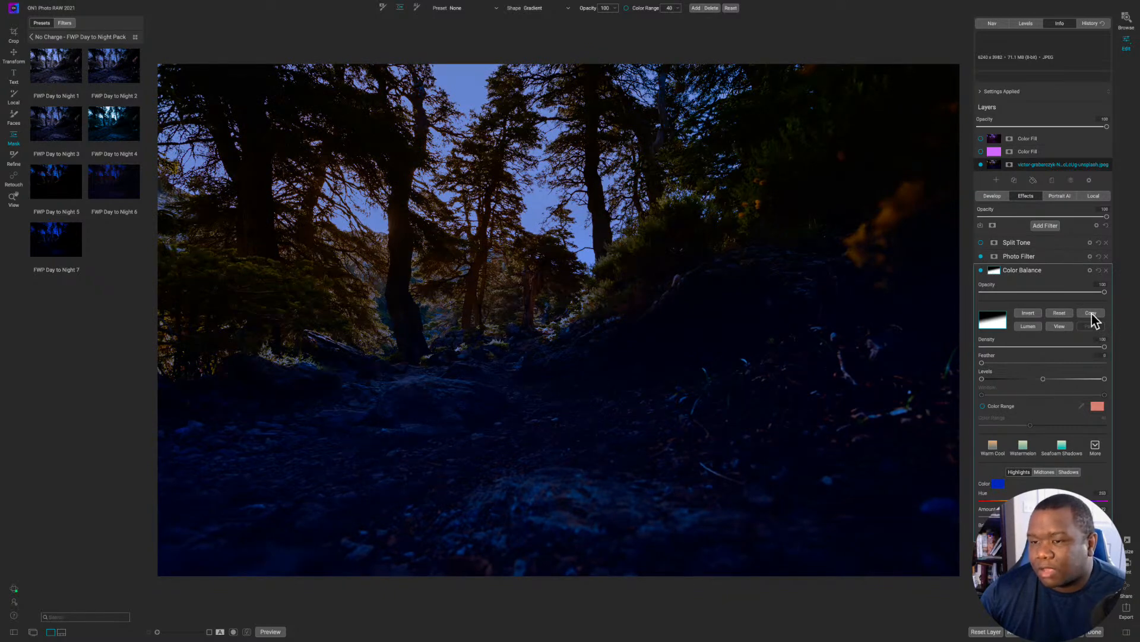
{"action": "left_click", "coordinate": [1092, 313]}
{"action": "left_click", "coordinate": [981, 257]}
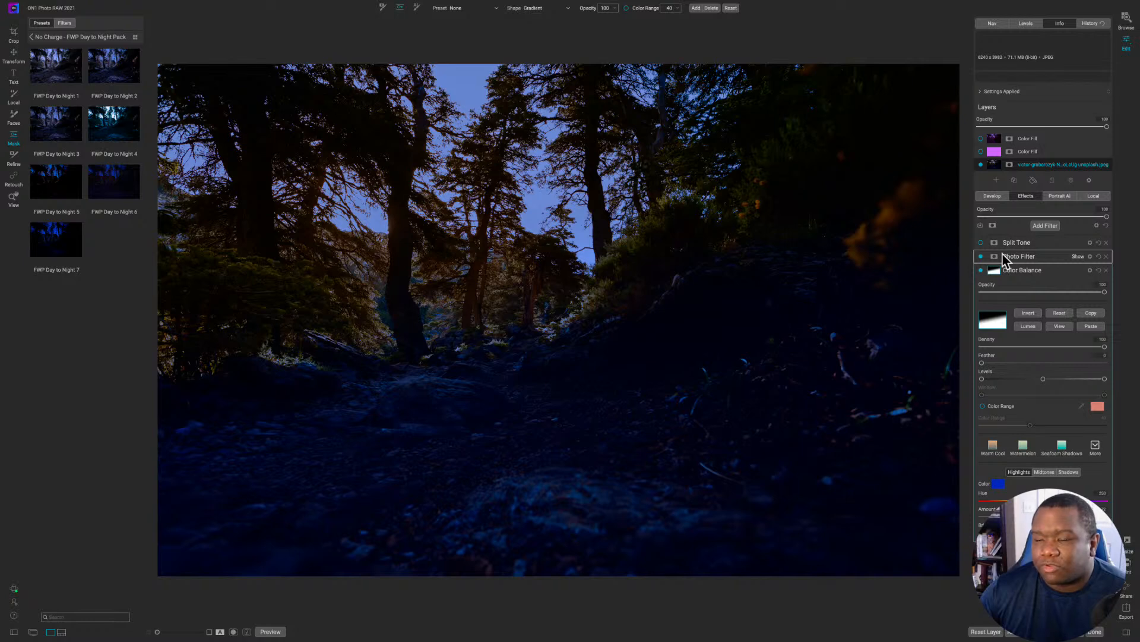
{"action": "left_click", "coordinate": [989, 255]}
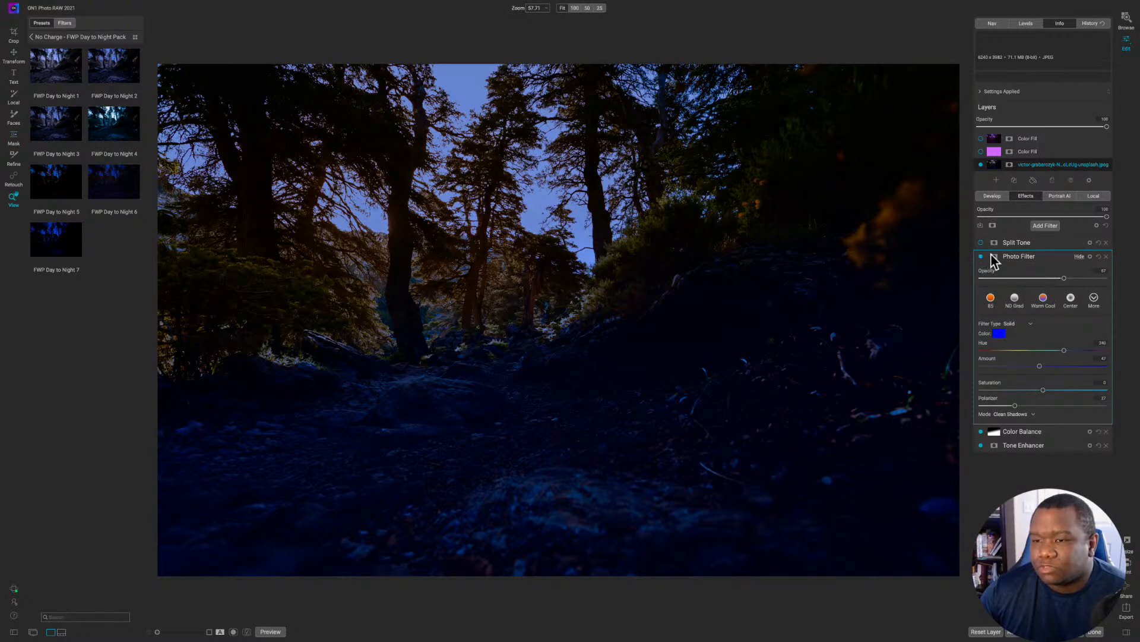
{"action": "left_click", "coordinate": [994, 259]}
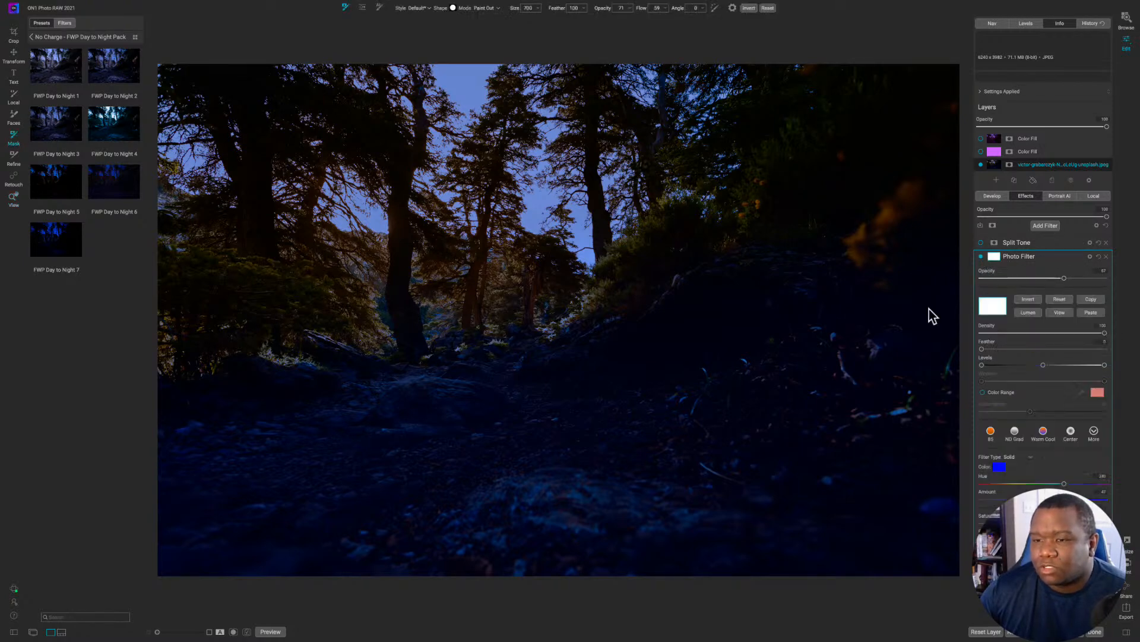
{"action": "left_click", "coordinate": [1090, 312]}
{"action": "left_click", "coordinate": [1028, 301]}
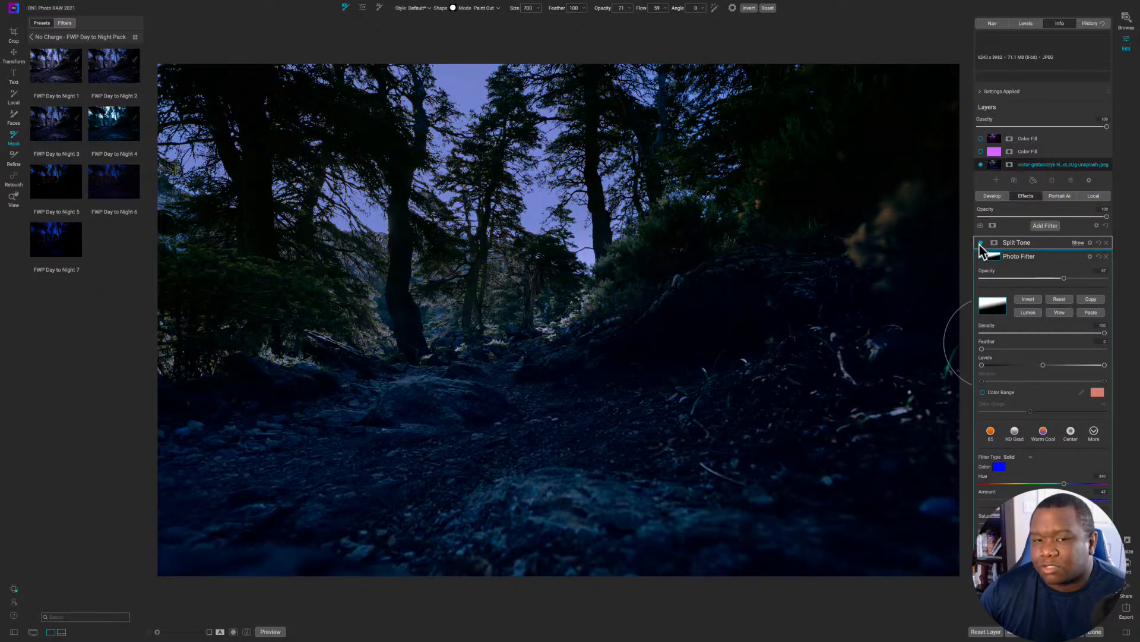
Step: Turn off the Photo Filter and give the active Split Tone filter an inverted copy of the Color Balance mask
{"action": "left_click", "coordinate": [981, 257]}
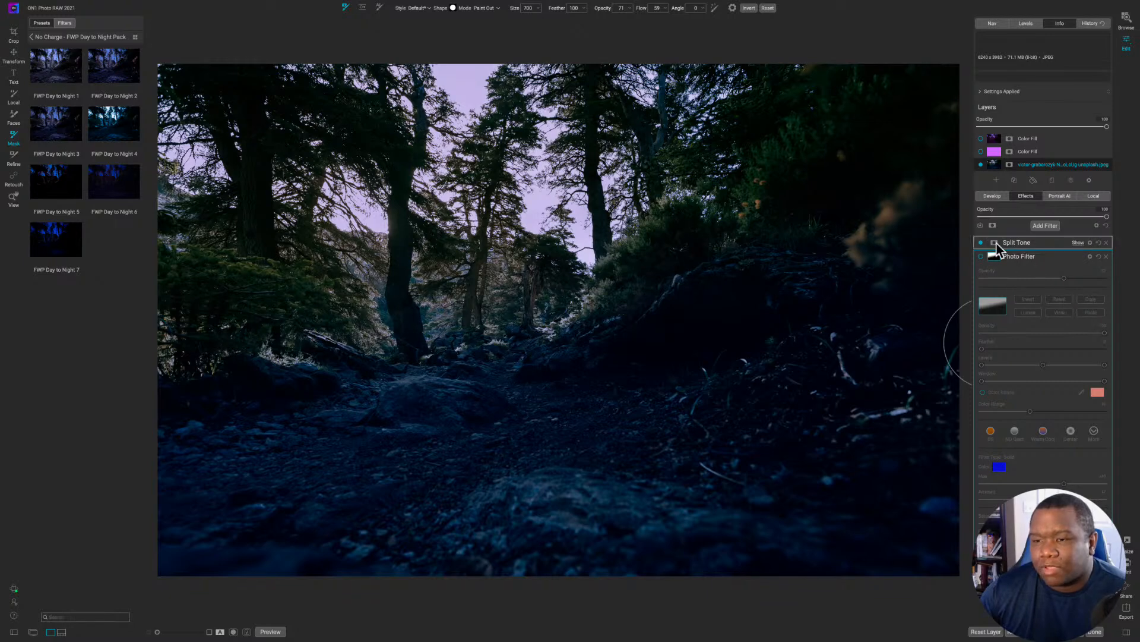
{"action": "left_click", "coordinate": [1002, 243]}
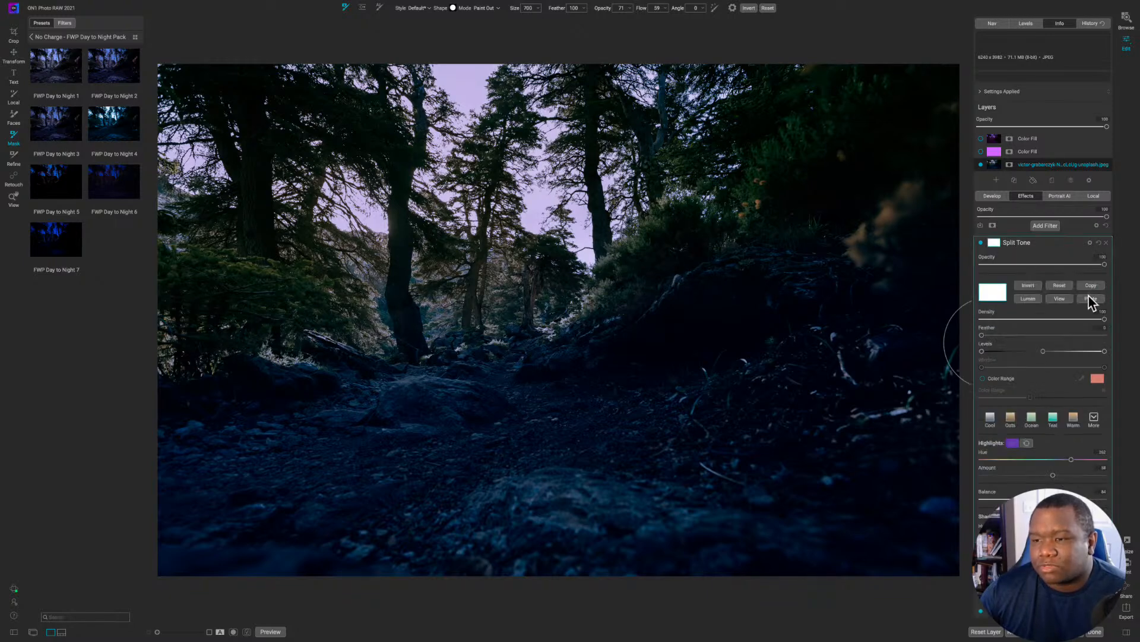
{"action": "left_click", "coordinate": [1090, 298]}
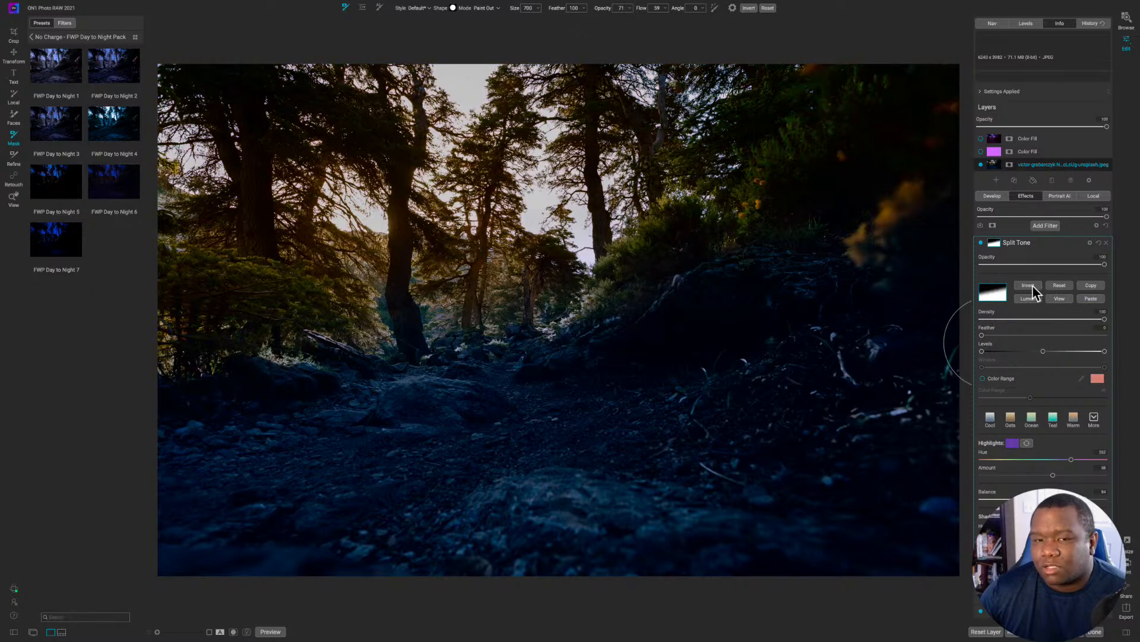
{"action": "left_click", "coordinate": [1028, 285]}
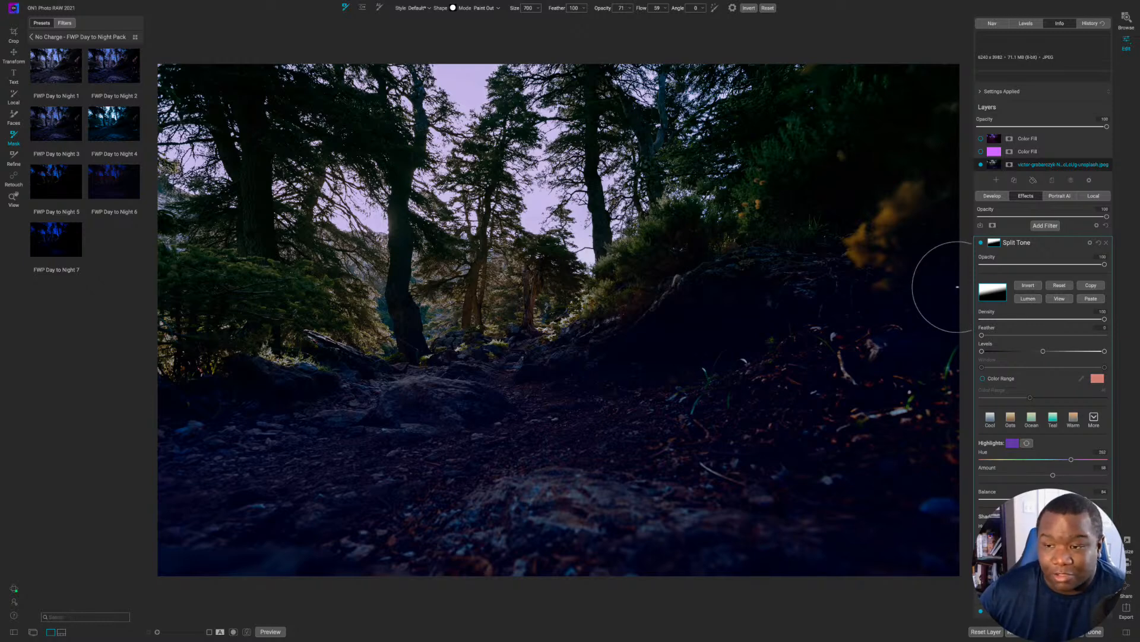
Step: Reset the Split Tone filter's gradient mask so the effect covers the whole photo
{"action": "left_click", "coordinate": [1020, 243]}
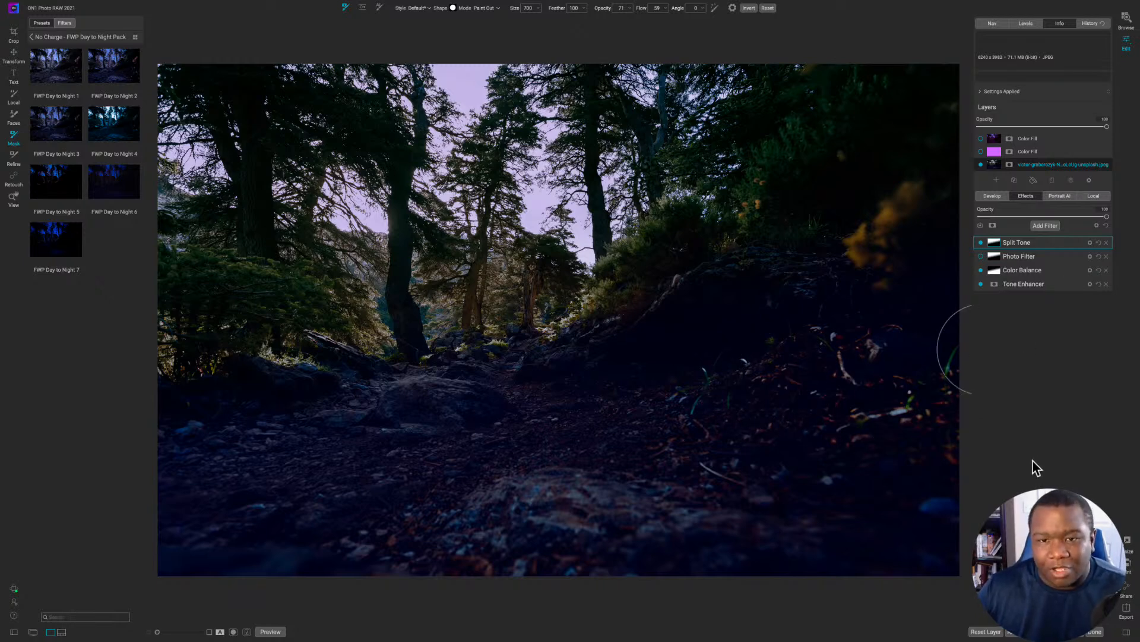
{"action": "left_click", "coordinate": [998, 241]}
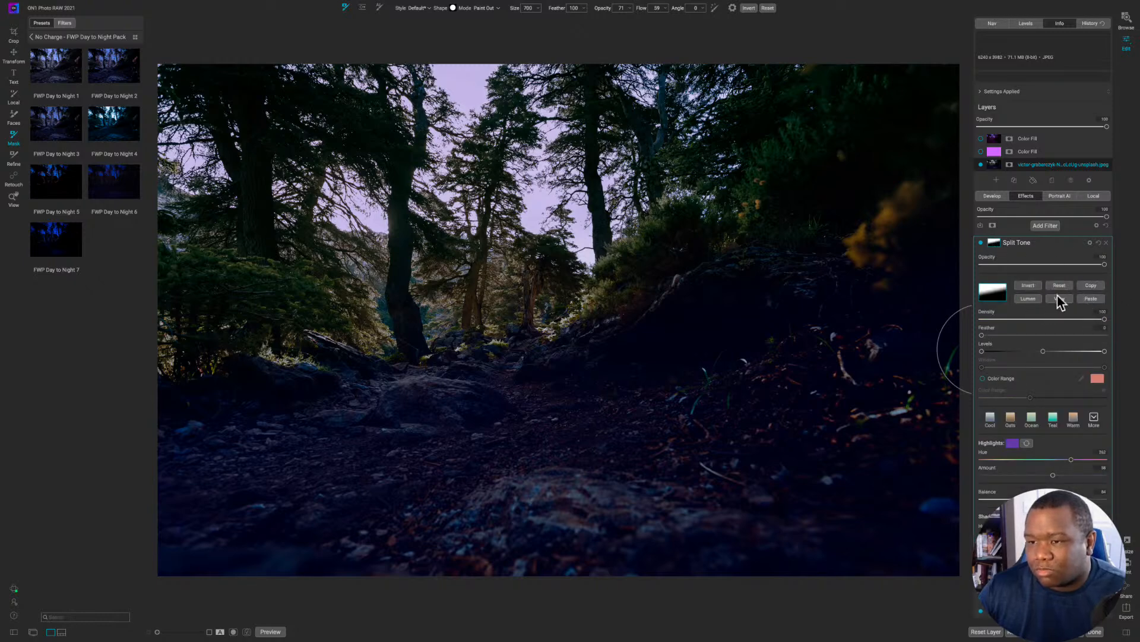
{"action": "left_click", "coordinate": [1059, 285]}
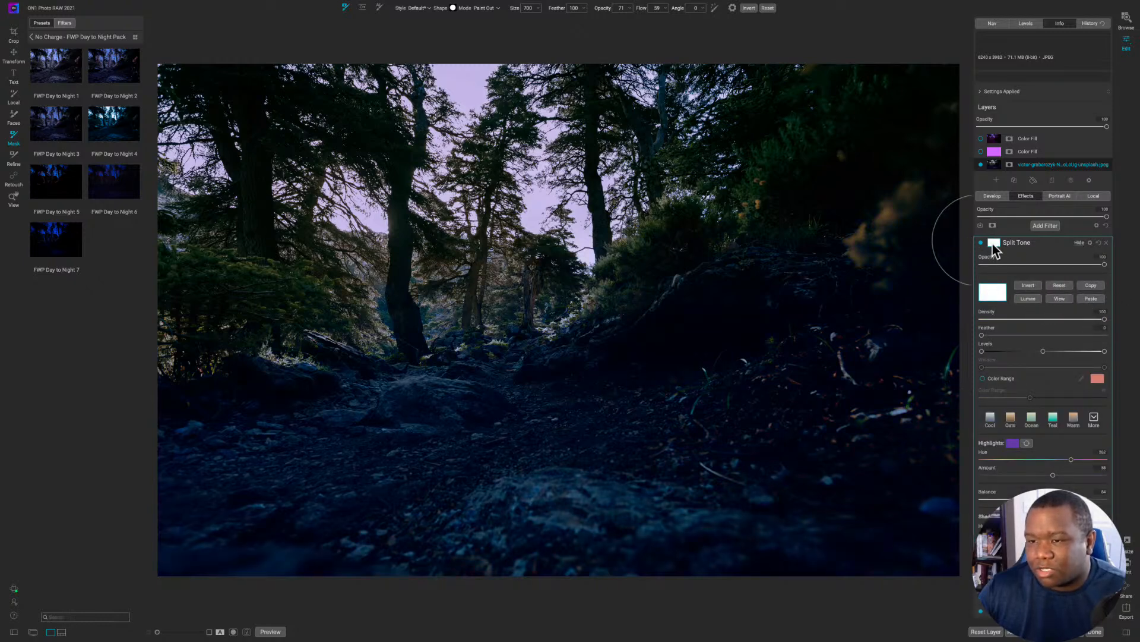
{"action": "left_click", "coordinate": [1007, 248]}
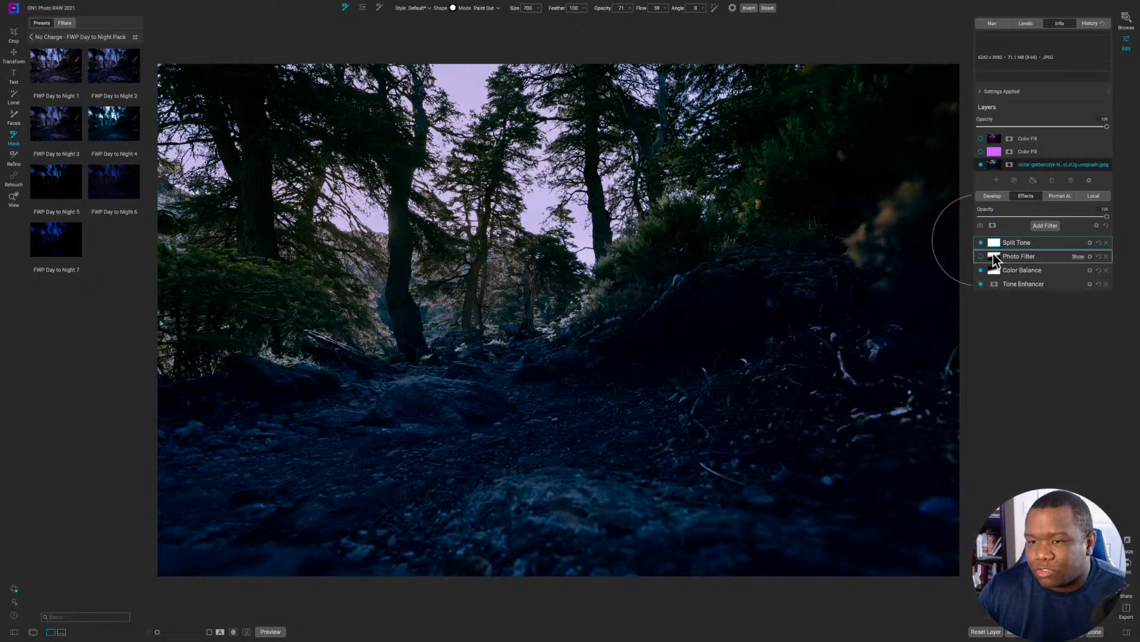
Step: Turn on the Photo Filter with its mask reset to cover the whole photo, and turn off Color Balance
{"action": "left_click", "coordinate": [995, 257]}
{"action": "left_click", "coordinate": [995, 258]}
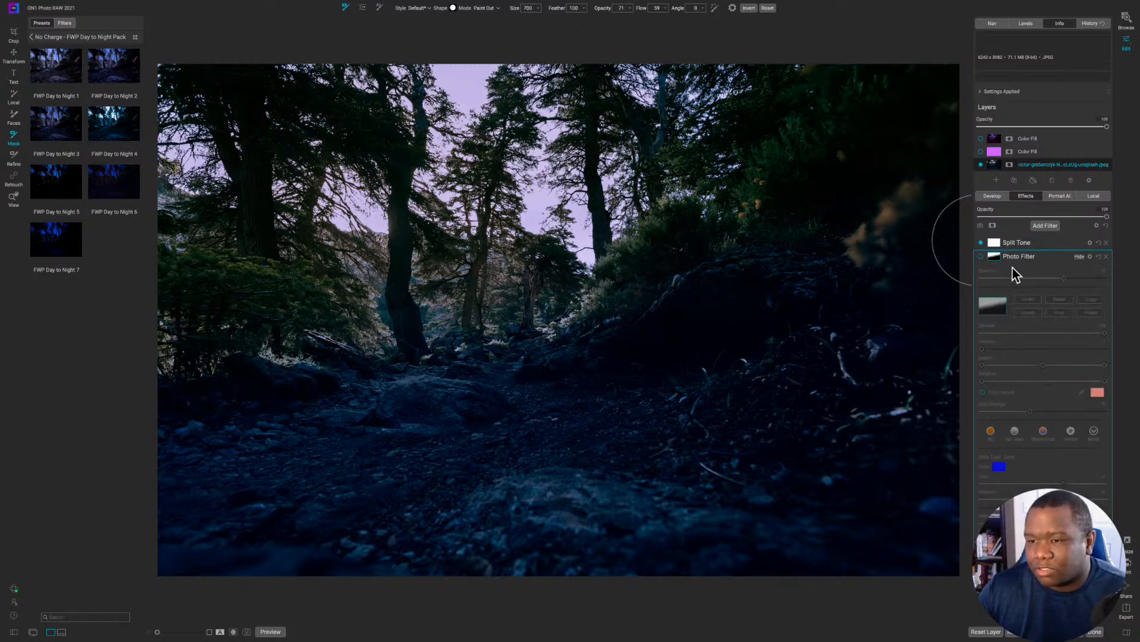
{"action": "left_click", "coordinate": [981, 256]}
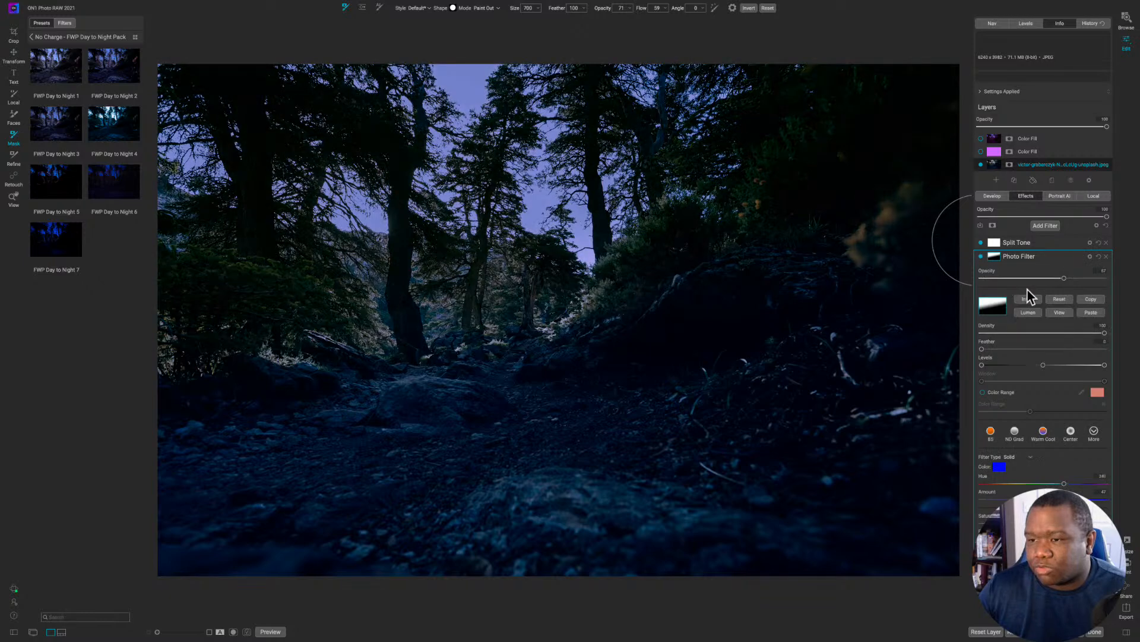
{"action": "left_click", "coordinate": [1059, 300]}
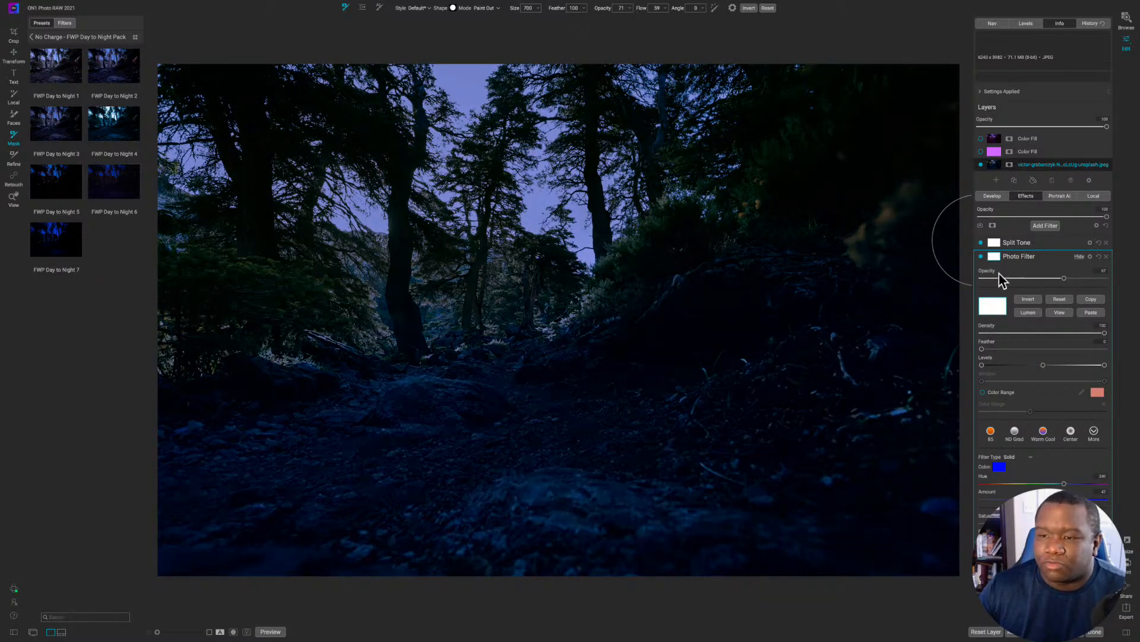
{"action": "left_click", "coordinate": [1010, 256]}
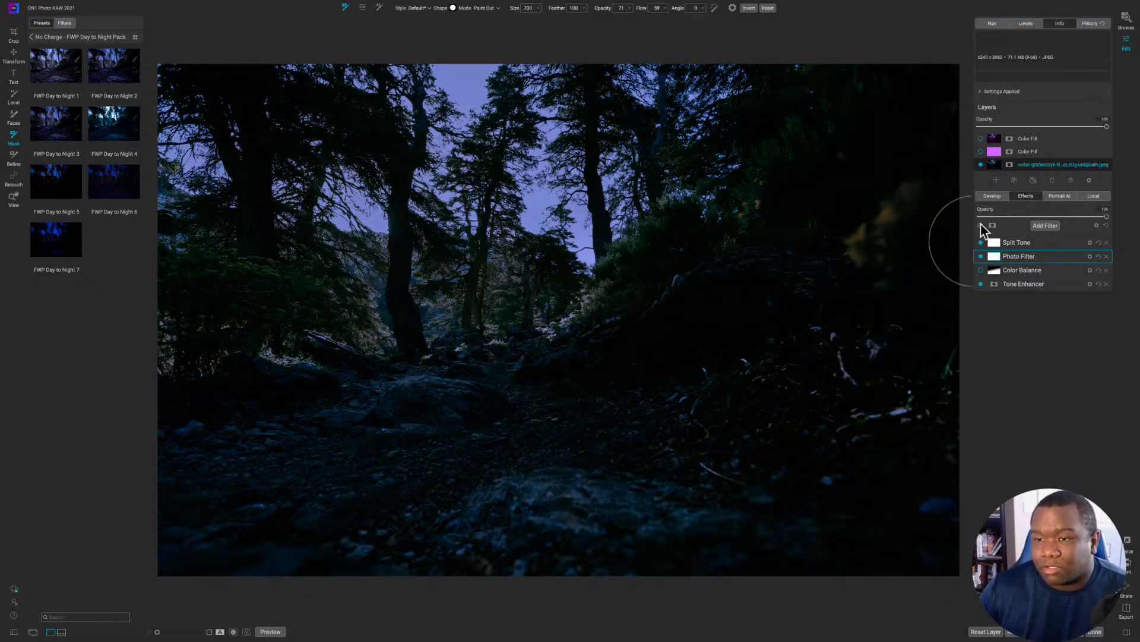
Step: Save the current effects as a preset named "FWP Day to Night 8" in the No Charge - FWP Day to Night Pack category
{"action": "key", "text": "super+shift+s"}
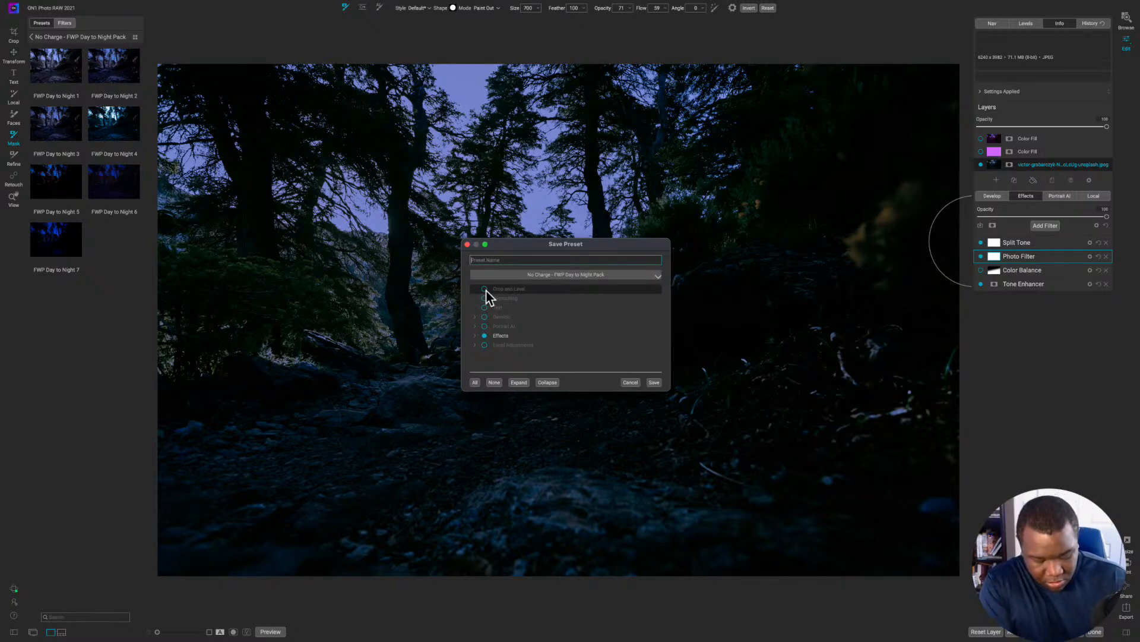
{"action": "type", "text": "FWP Day to Night"}
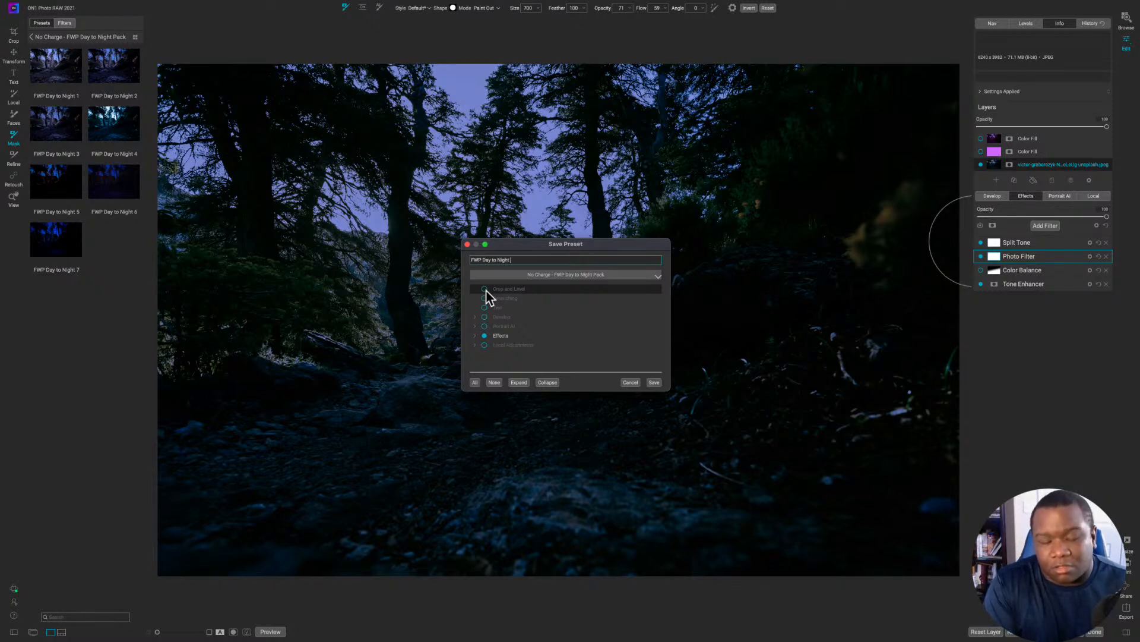
{"action": "type", "text": "8"}
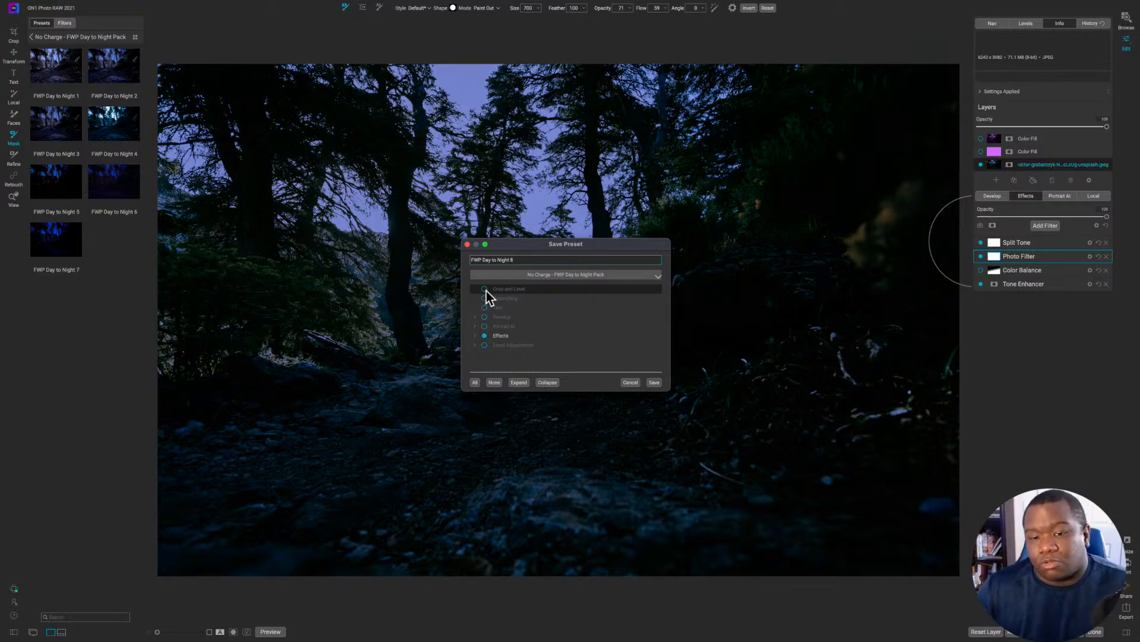
{"action": "left_click", "coordinate": [654, 382]}
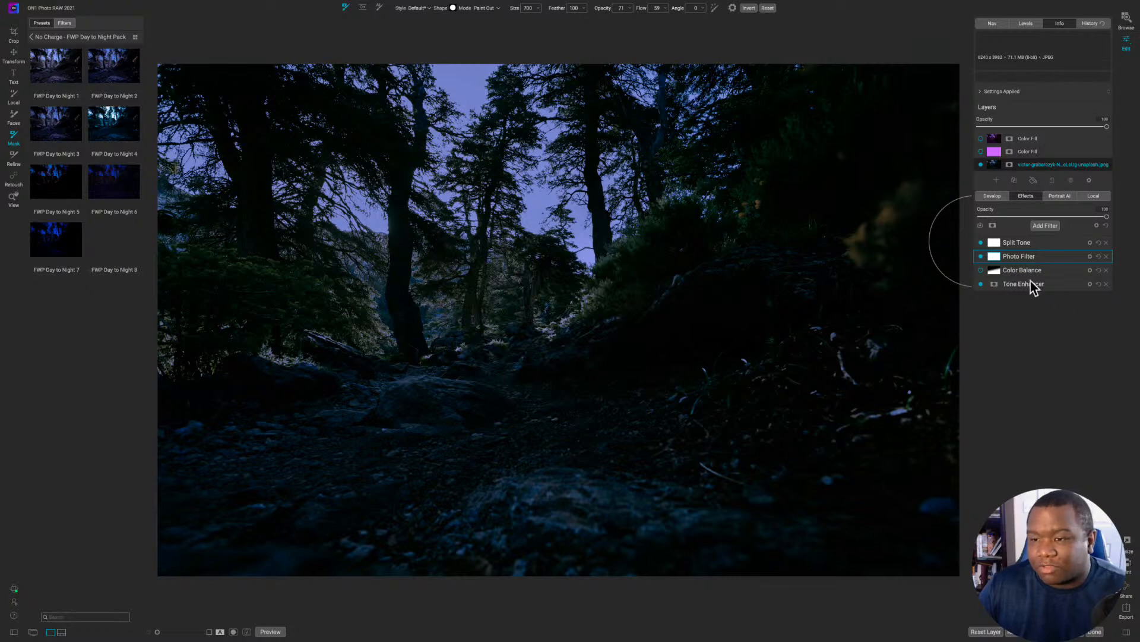
Step: Delete the unused Color Balance filter and update the FWP Day to Night 8 preset with the current settings
{"action": "left_click", "coordinate": [1106, 270]}
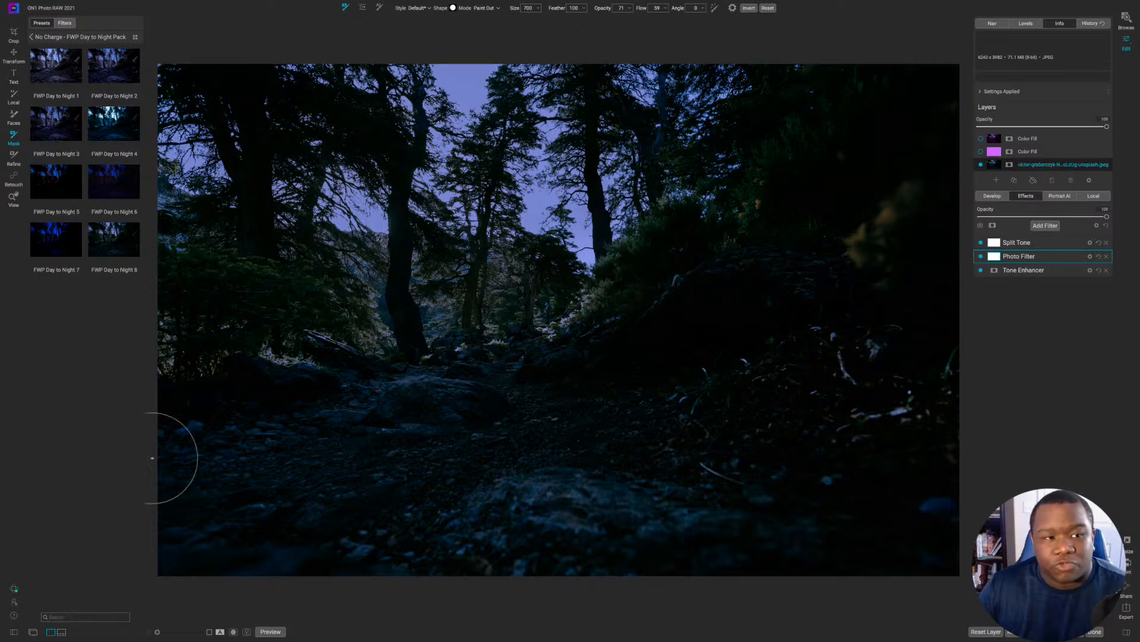
{"action": "right_click", "coordinate": [132, 233]}
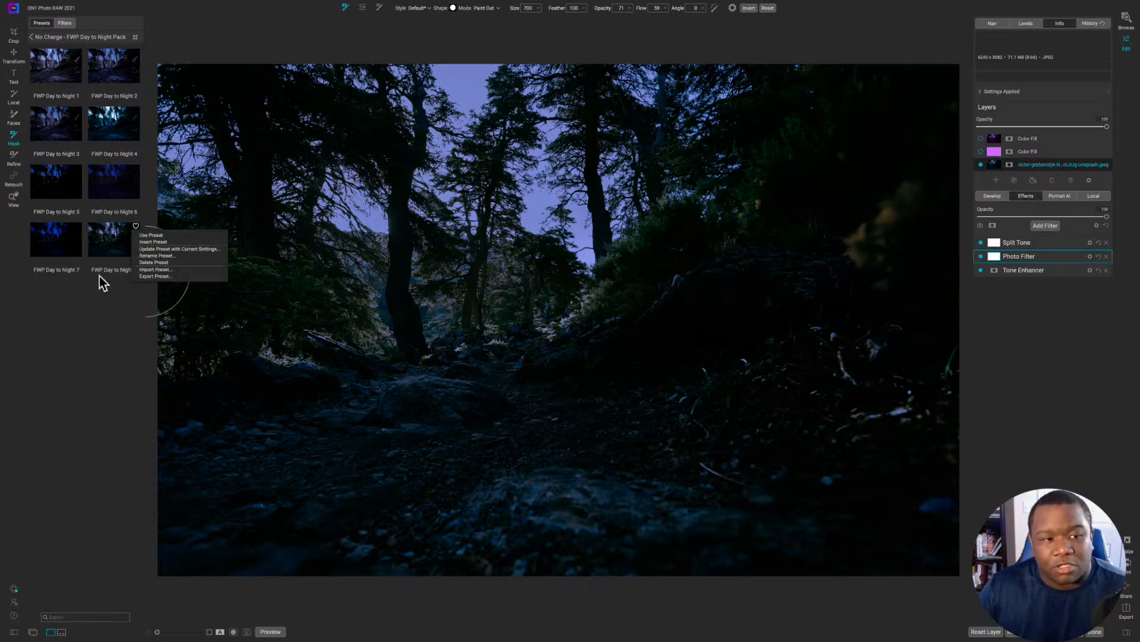
{"action": "left_click", "coordinate": [194, 249]}
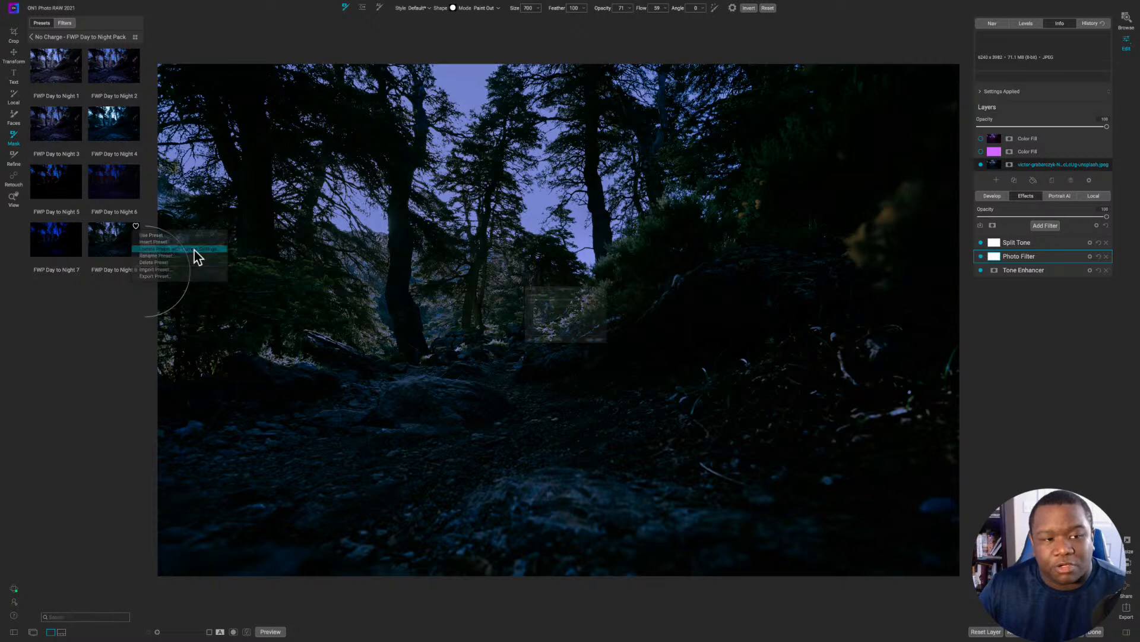
{"action": "left_click", "coordinate": [652, 379]}
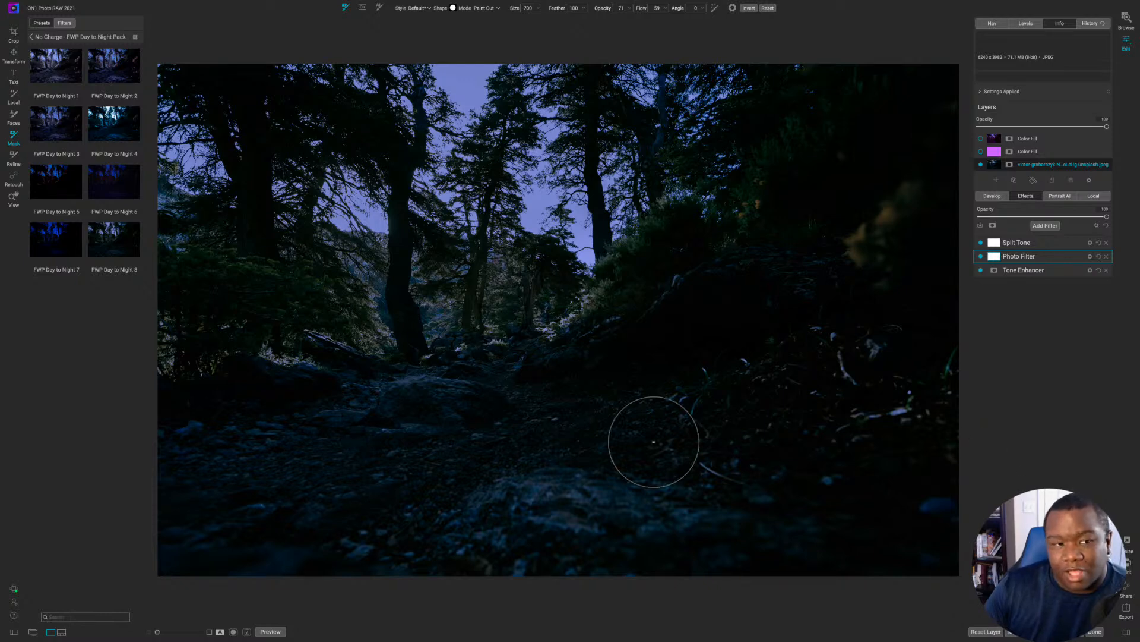
Step: Finish editing the forest photo and open the blue night version of the city crosswalk photo for editing with its effects shown
{"action": "left_click", "coordinate": [1096, 632]}
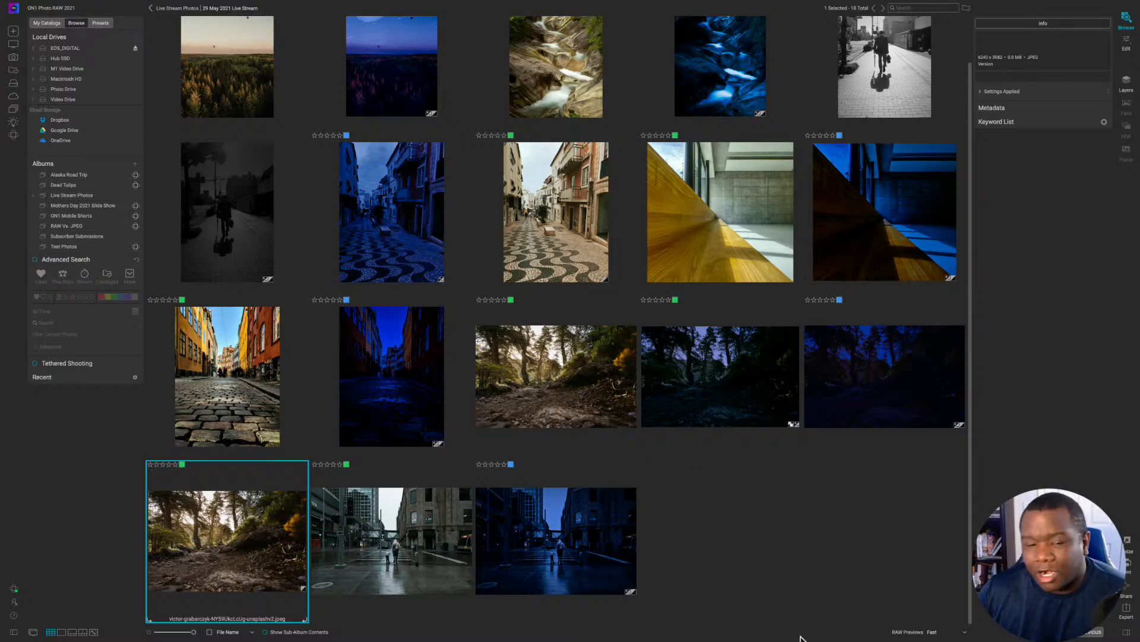
{"action": "left_click", "coordinate": [528, 573]}
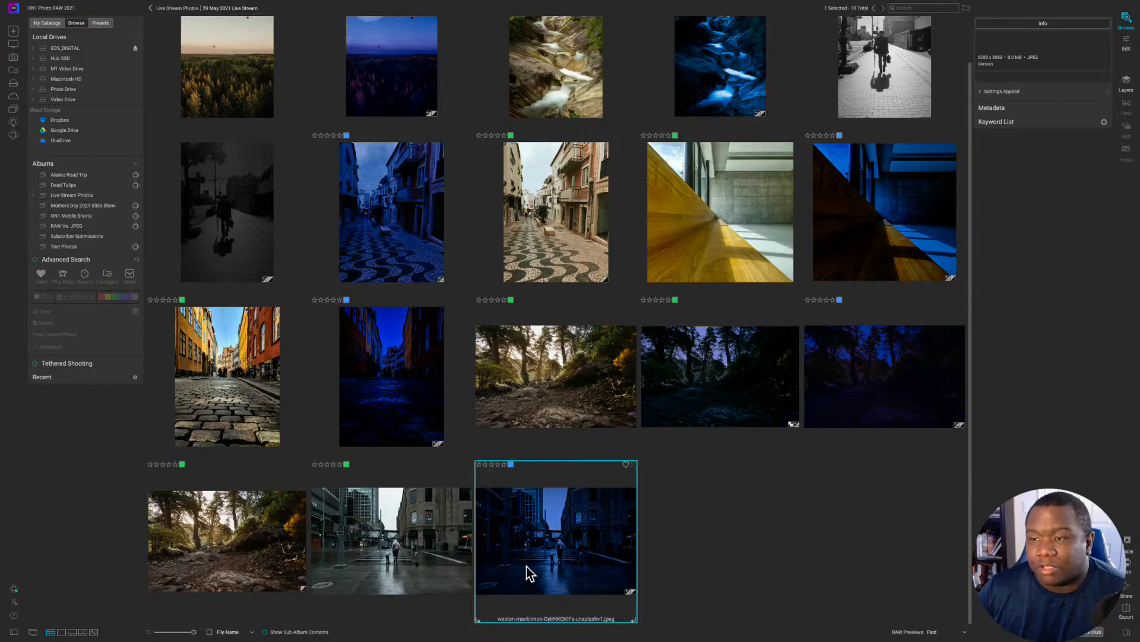
{"action": "left_click", "coordinate": [1125, 42]}
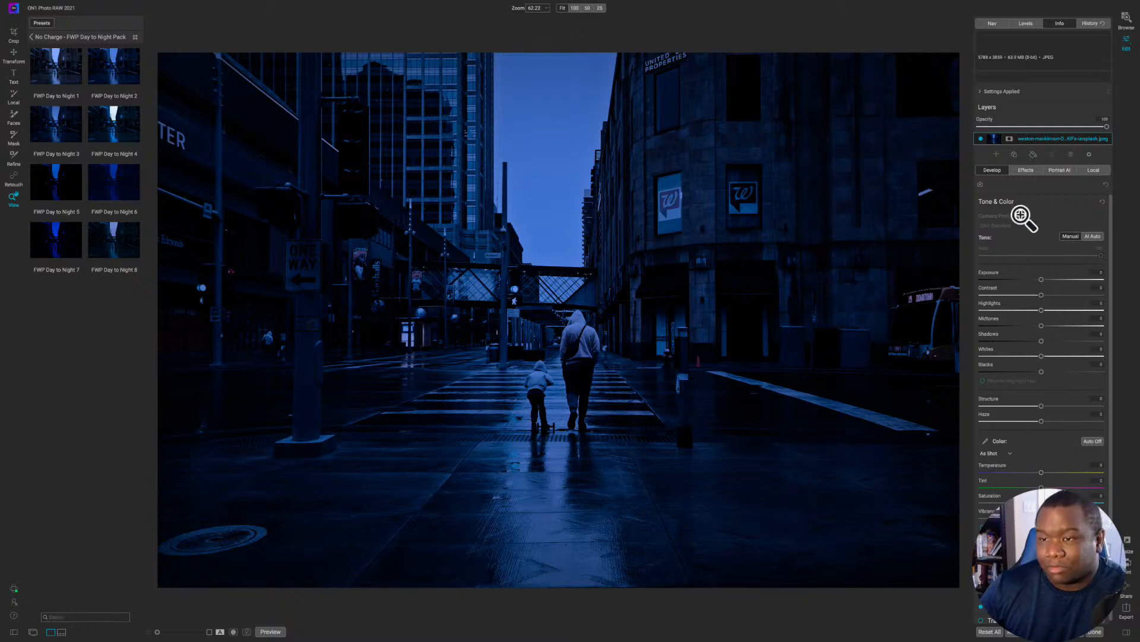
{"action": "left_click", "coordinate": [1026, 170]}
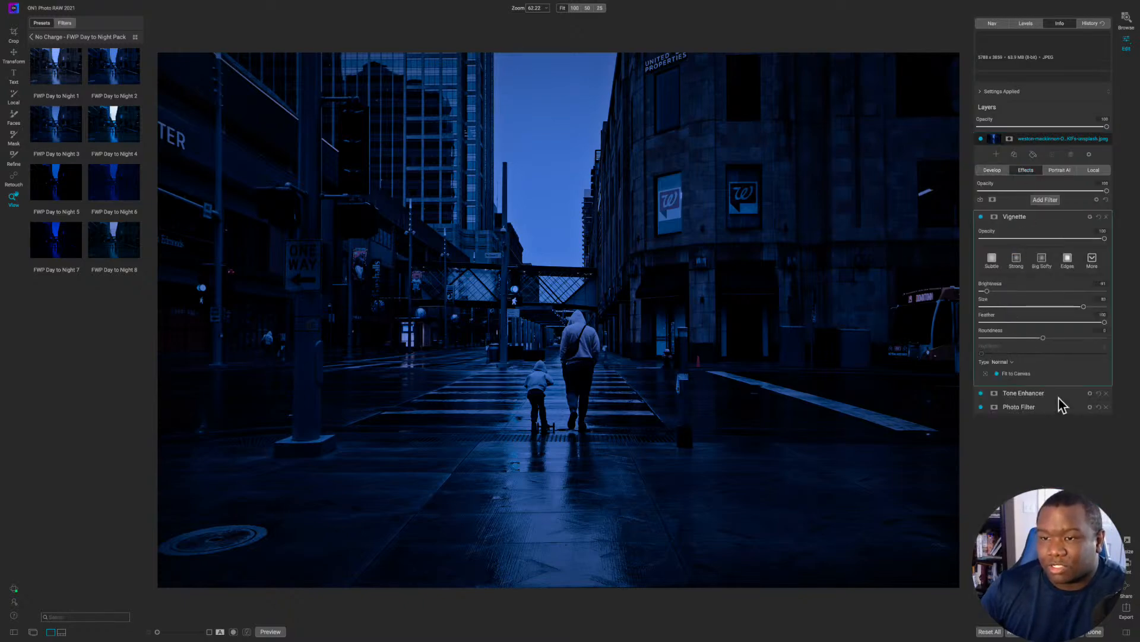
Step: Compare the crosswalk photo with and without the Vignette, and check the night edit against the original image
{"action": "left_click", "coordinate": [981, 217]}
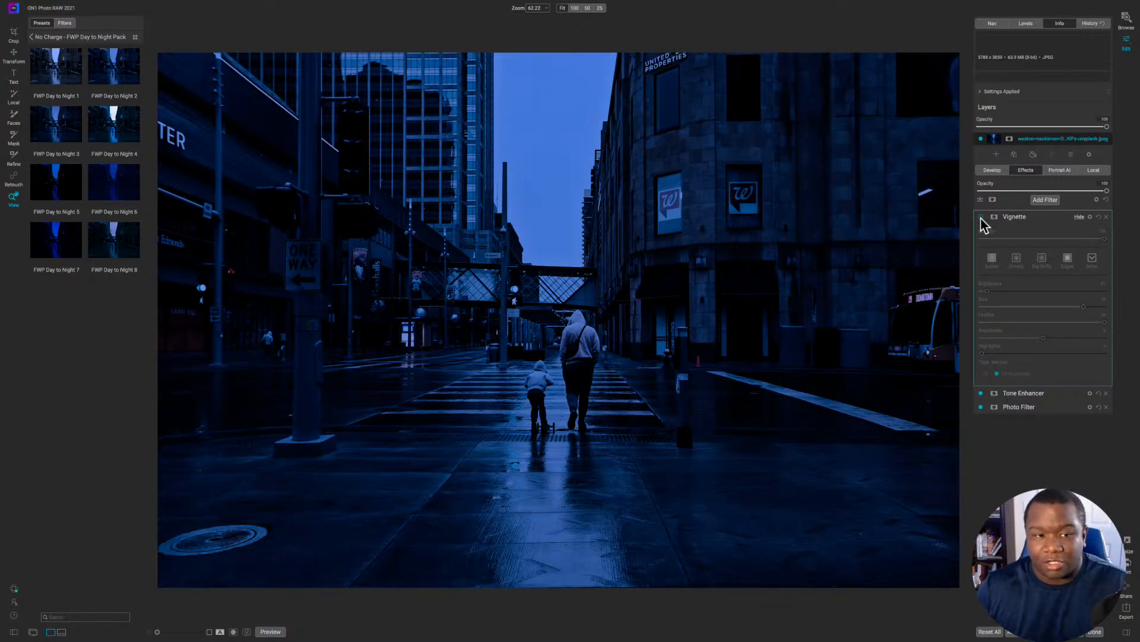
{"action": "left_click", "coordinate": [980, 217]}
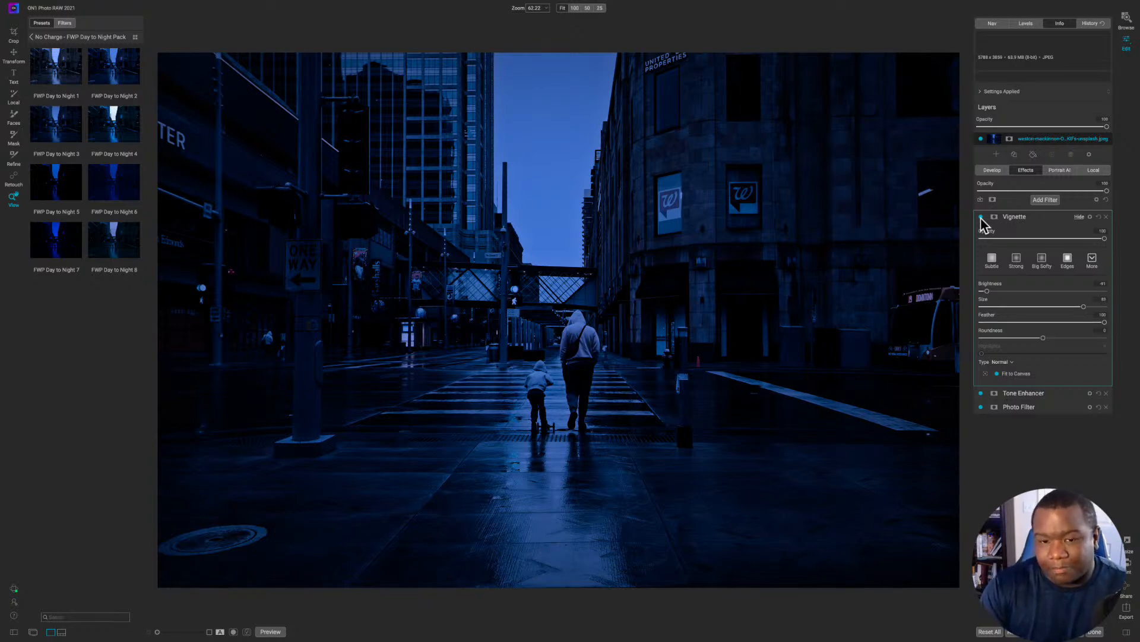
{"action": "key", "text": "ctrl+p"}
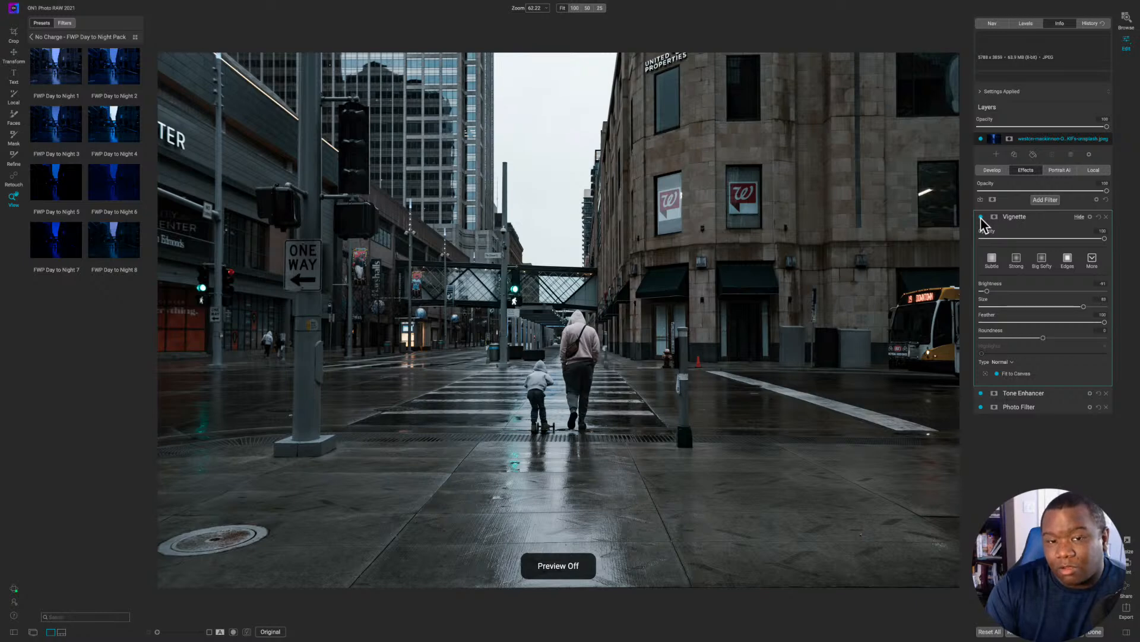
{"action": "key", "text": "backslash"}
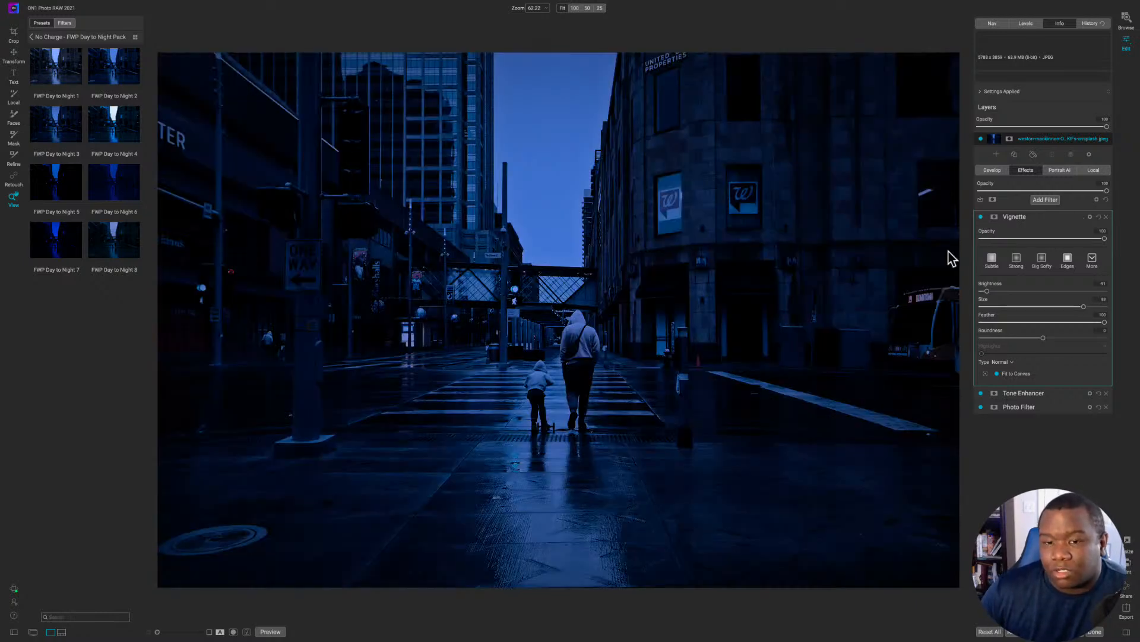
Step: Turn off the Vignette, Tone Enhancer and Photo Filter effects on the crosswalk photo
{"action": "left_click", "coordinate": [980, 217]}
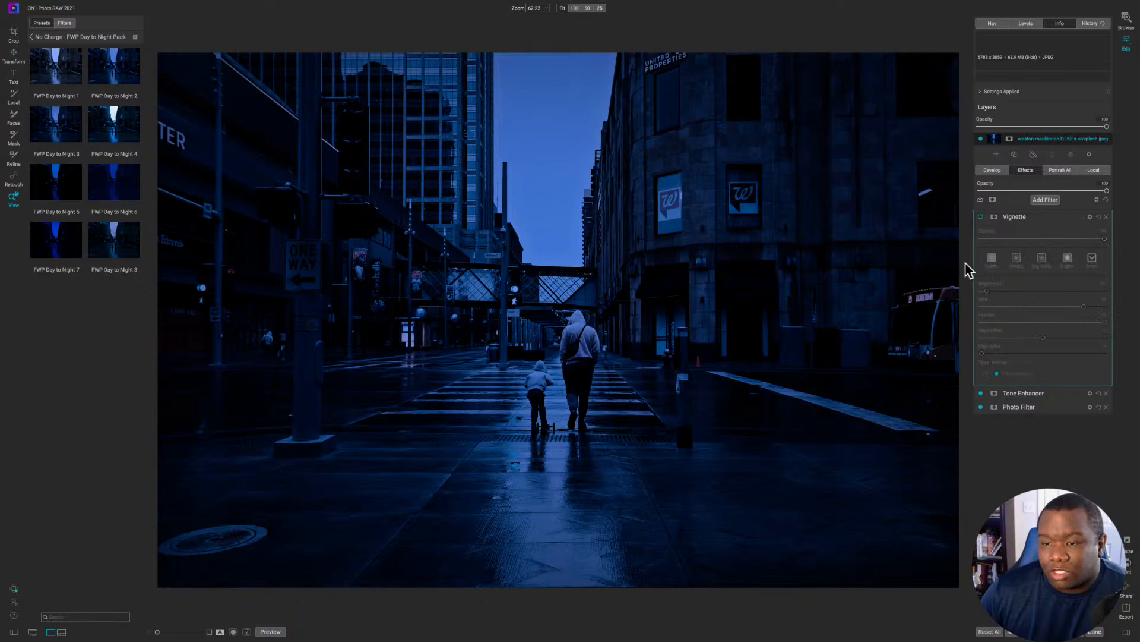
{"action": "left_click", "coordinate": [980, 393]}
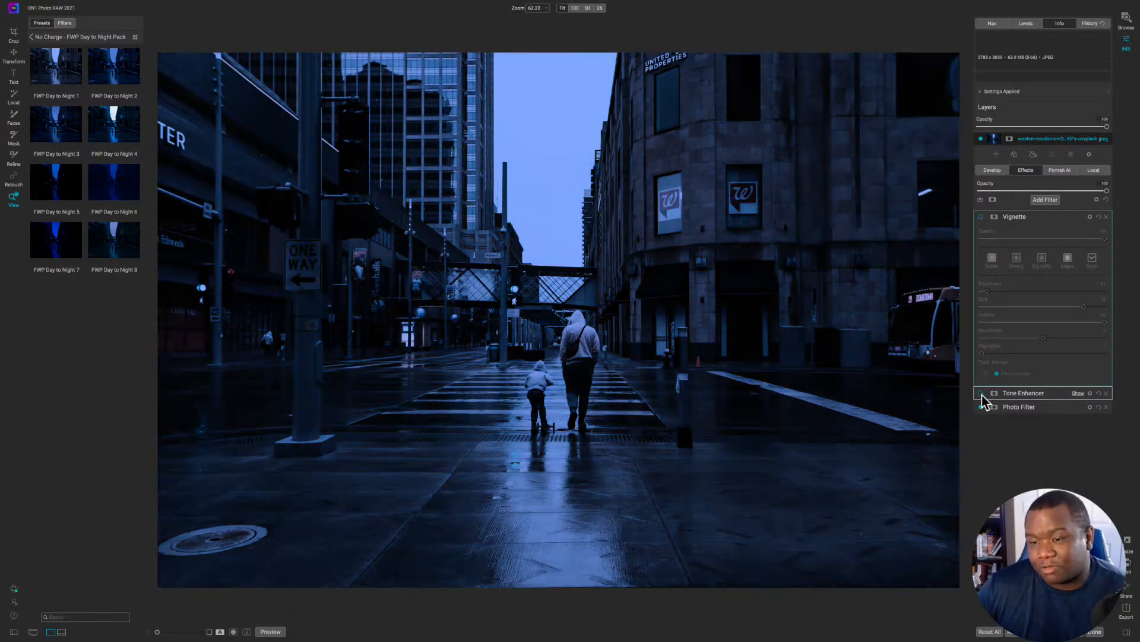
{"action": "left_click", "coordinate": [981, 407]}
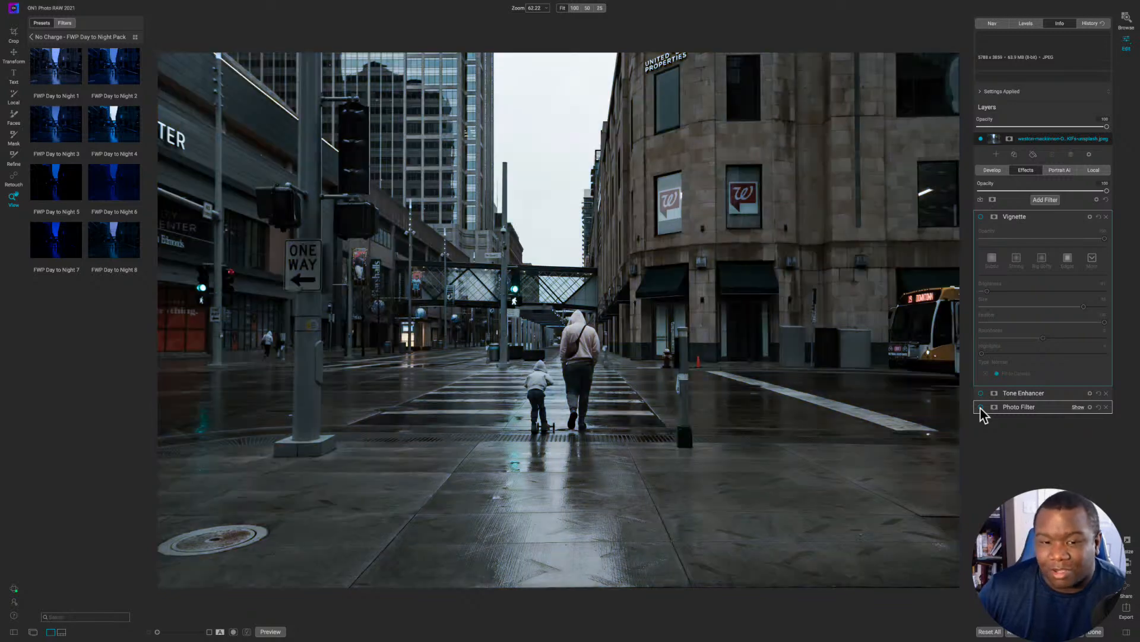
Step: Turn the Photo Filter and the Tone Enhancer back on in that order, expanding each one's settings
{"action": "left_click", "coordinate": [1087, 168]}
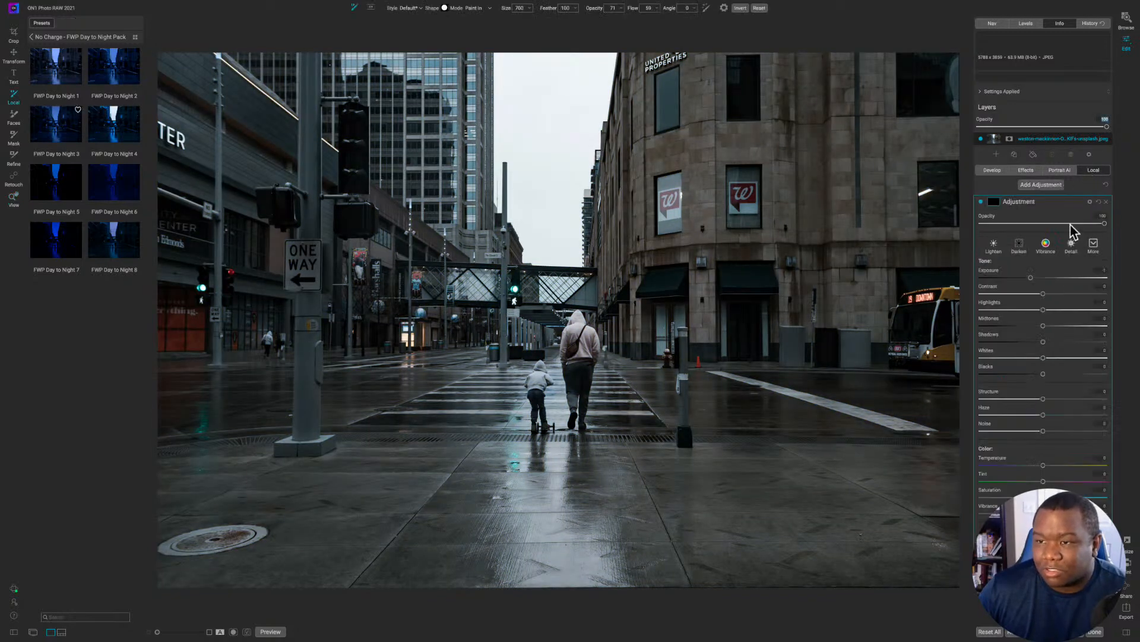
{"action": "left_click", "coordinate": [1026, 170]}
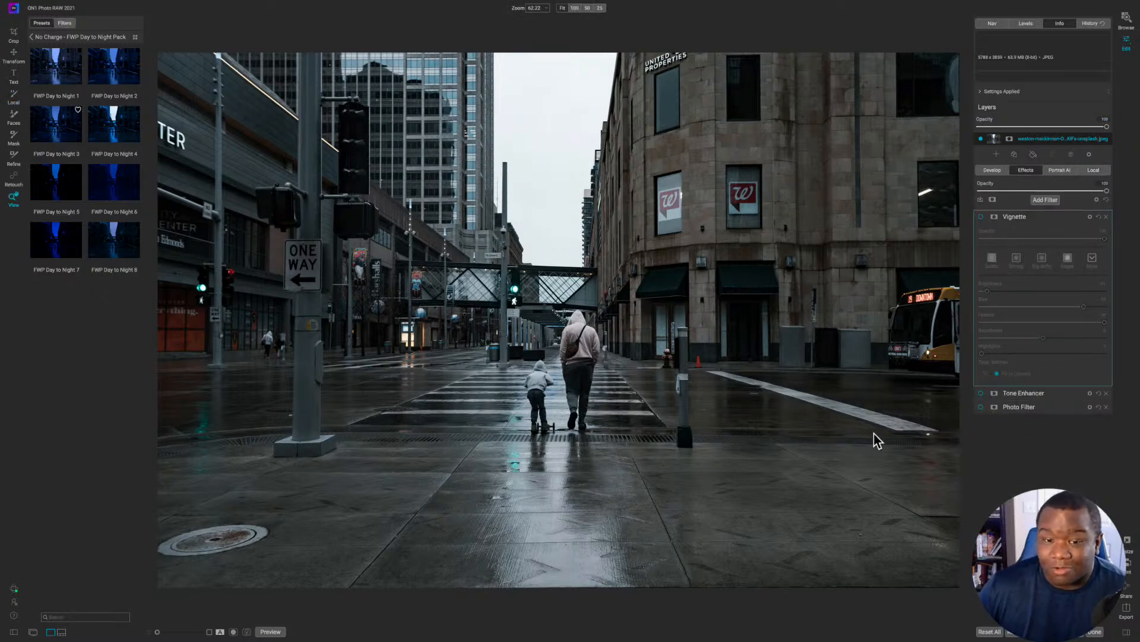
{"action": "left_click", "coordinate": [987, 411]}
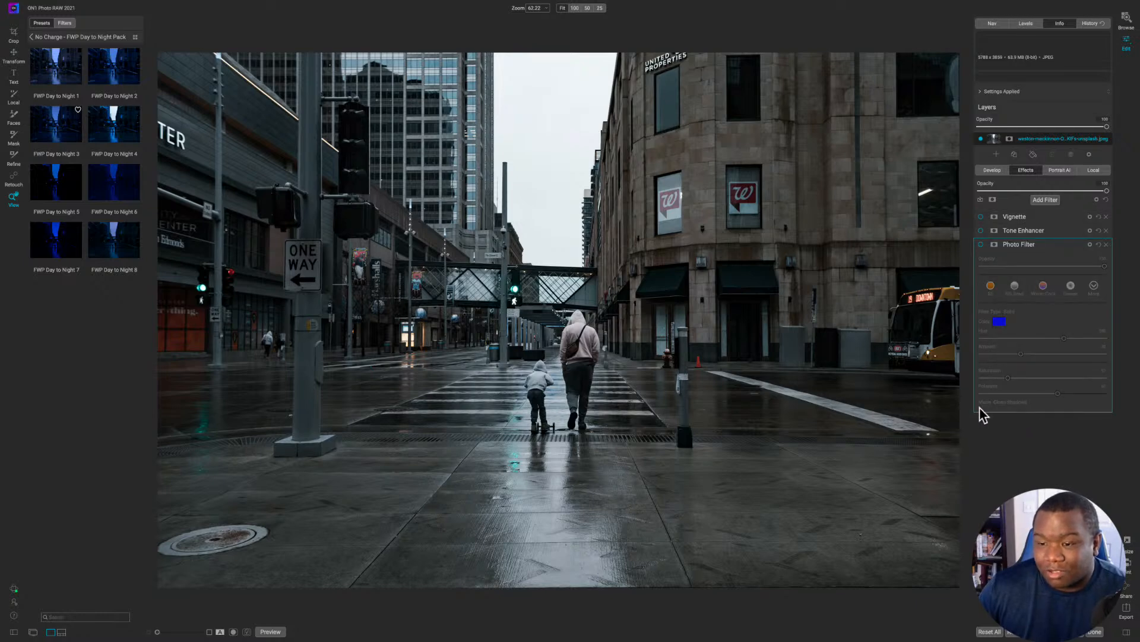
{"action": "left_click", "coordinate": [981, 244]}
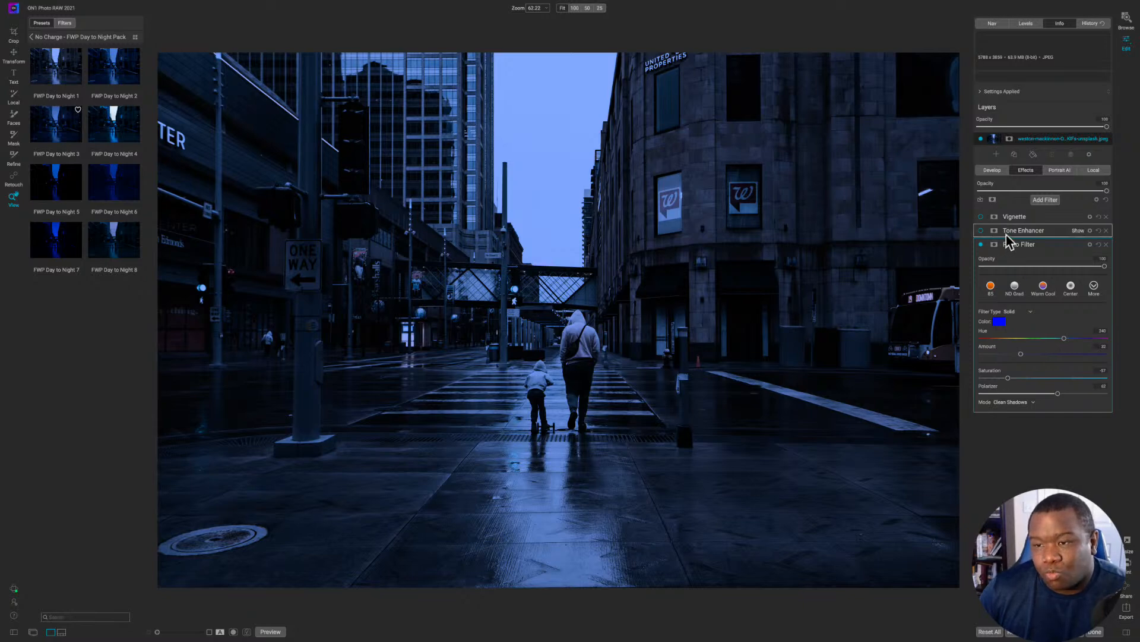
{"action": "left_click", "coordinate": [988, 233]}
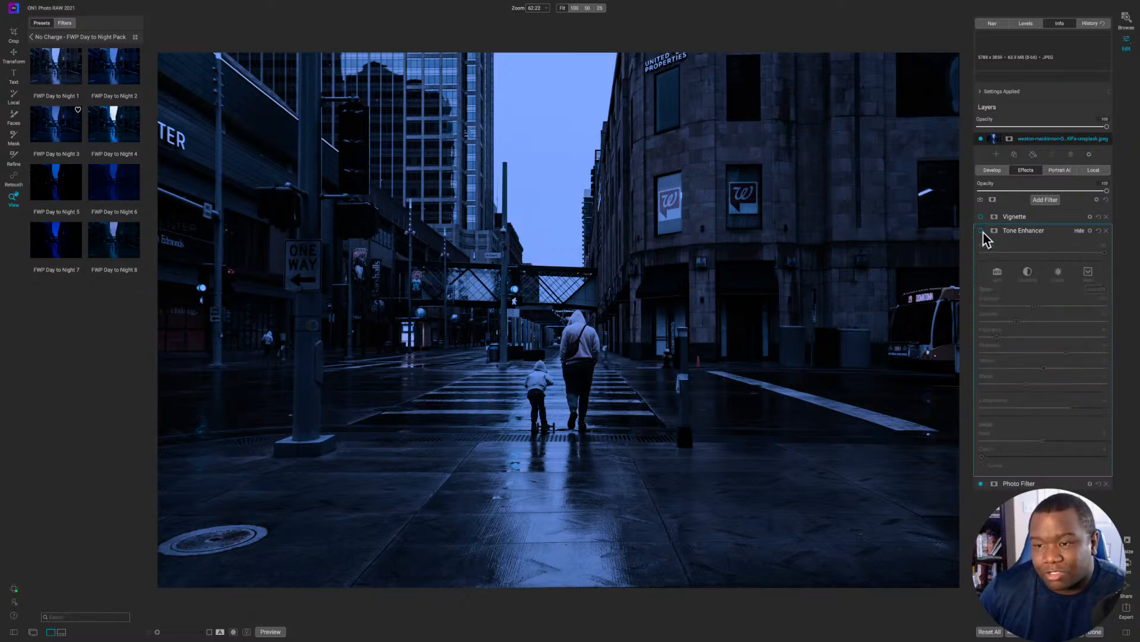
{"action": "left_click", "coordinate": [980, 231]}
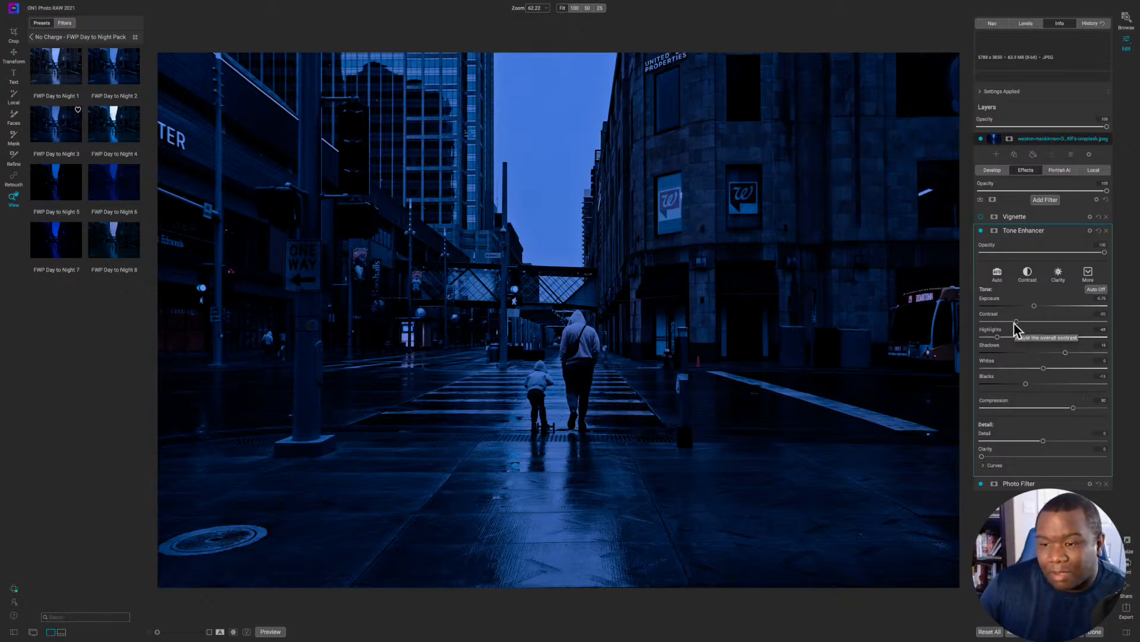
Step: Try a higher contrast and brighter exposure in the Tone Enhancer, and lower both back to the dark, low-contrast look
{"action": "left_click_drag", "start_coordinate": [1013, 321], "coordinate": [1043, 308]}
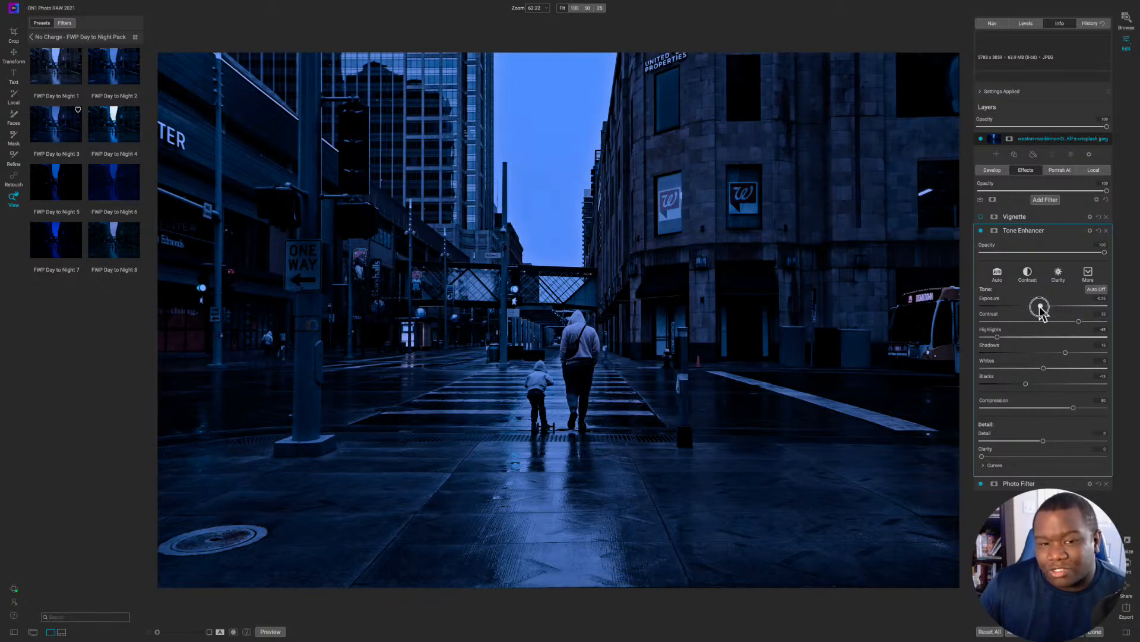
{"action": "left_click_drag", "start_coordinate": [1041, 308], "coordinate": [1013, 325]}
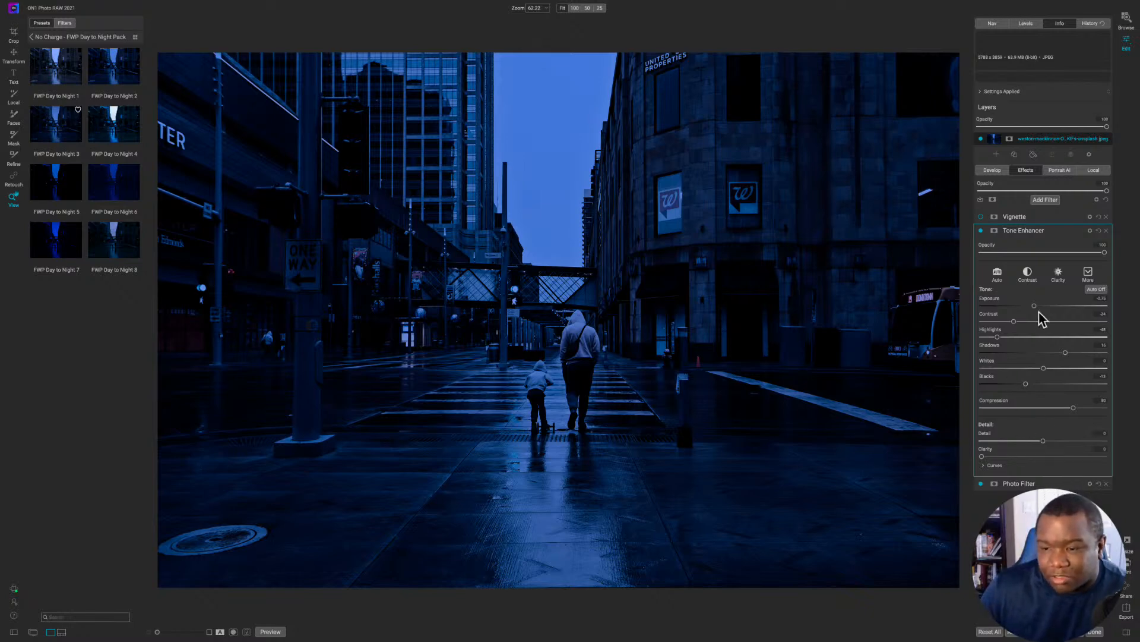
Step: Raise the Tone Enhancer's compression on the crosswalk photo and turn the Vignette back on
{"action": "mouse_move", "coordinate": [1073, 409]}
{"action": "left_mouse_down"}
{"action": "mouse_move", "coordinate": [995, 410]}
{"action": "mouse_move", "coordinate": [1084, 426]}
{"action": "left_mouse_up"}
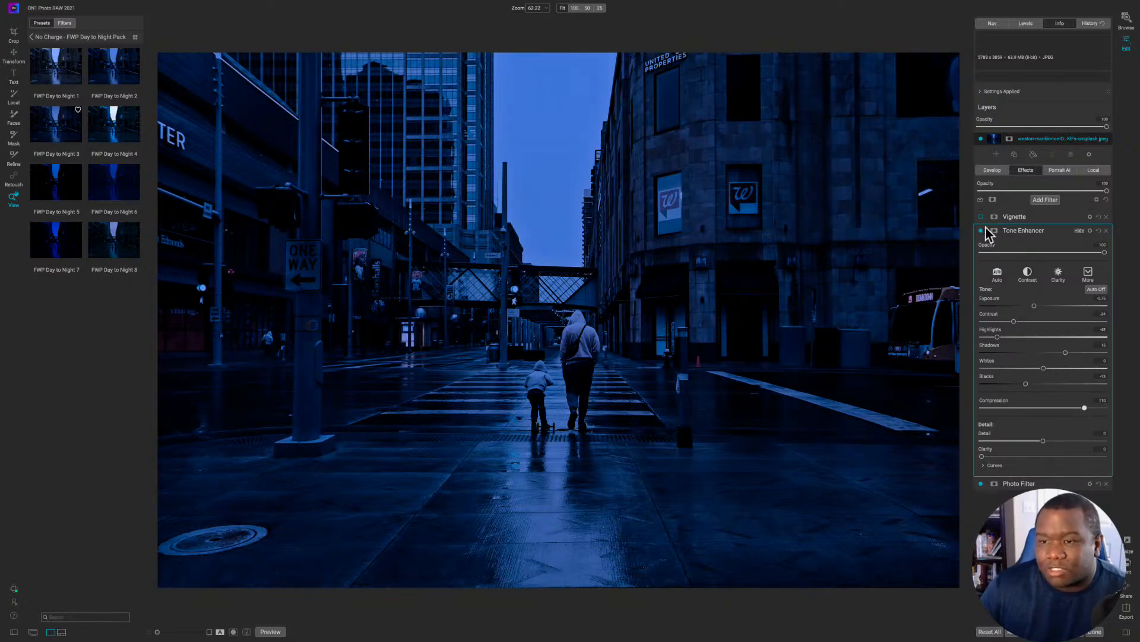
{"action": "left_click", "coordinate": [1009, 230]}
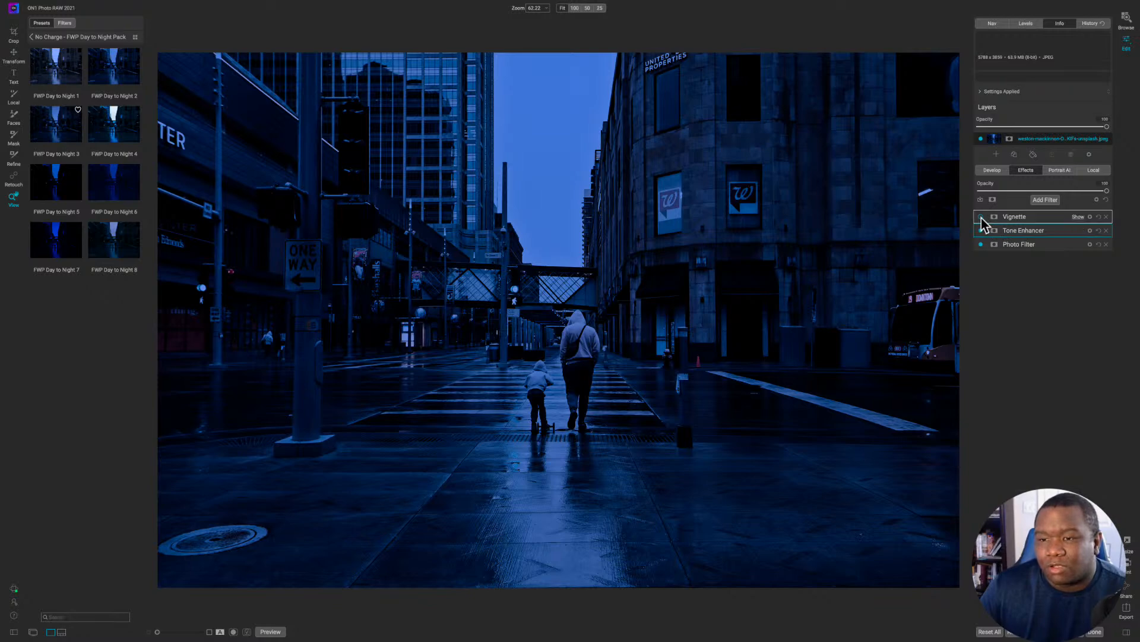
{"action": "left_click", "coordinate": [982, 216]}
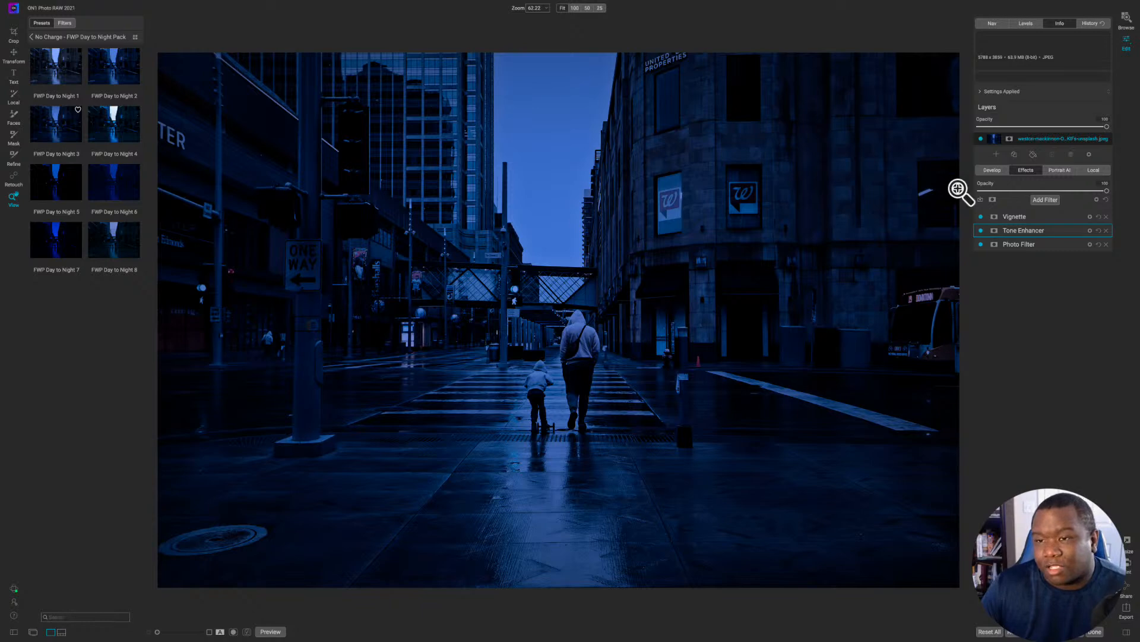
Step: Compare the crosswalk night scene with and without its Vignette, and check the finished edit against the original
{"action": "left_click", "coordinate": [980, 216]}
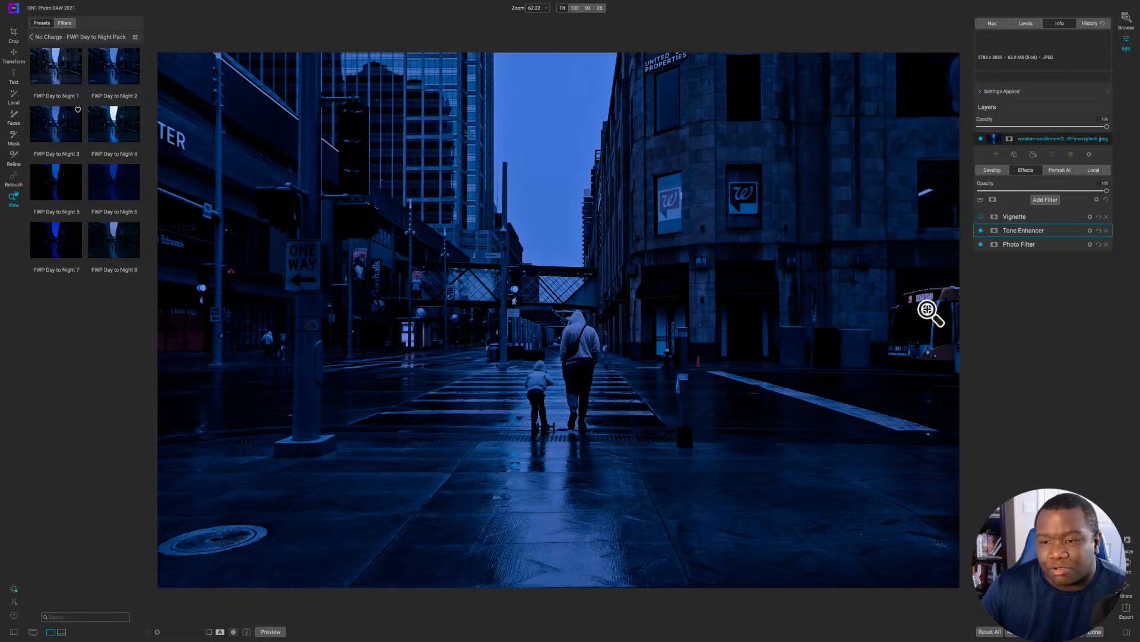
{"action": "left_click", "coordinate": [981, 217]}
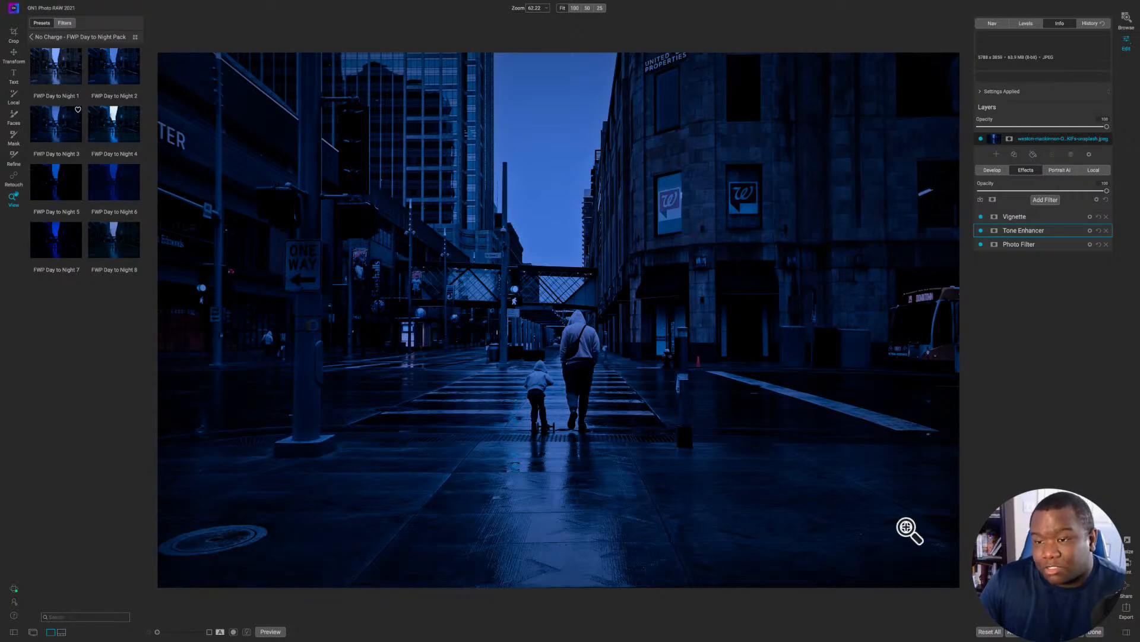
{"action": "key", "text": "ctrl+p"}
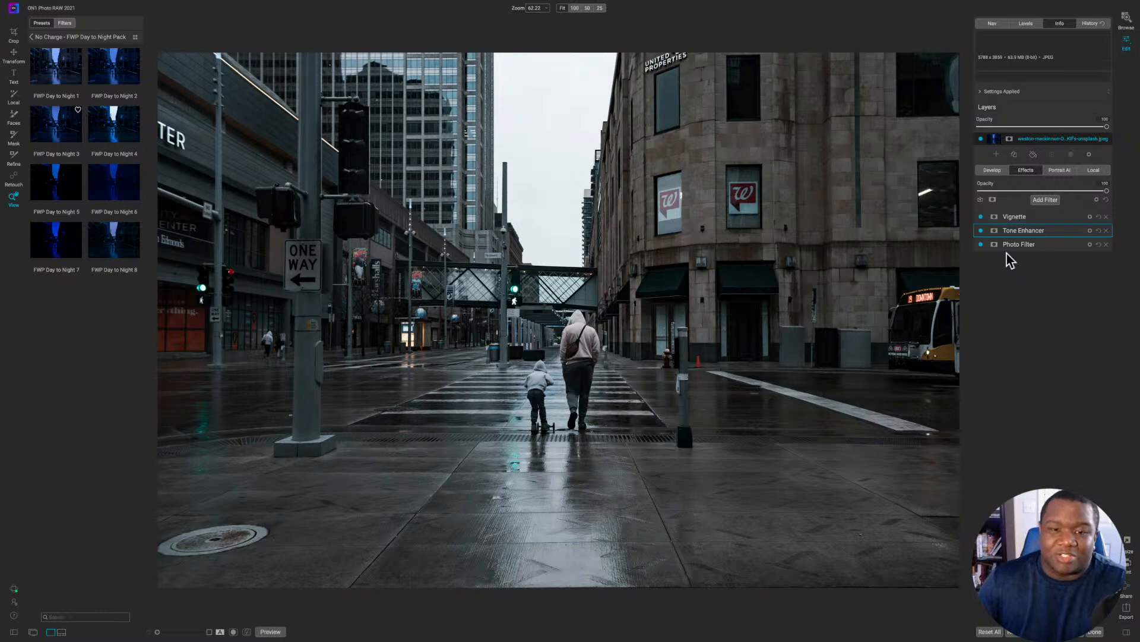
{"action": "key", "text": "backslash"}
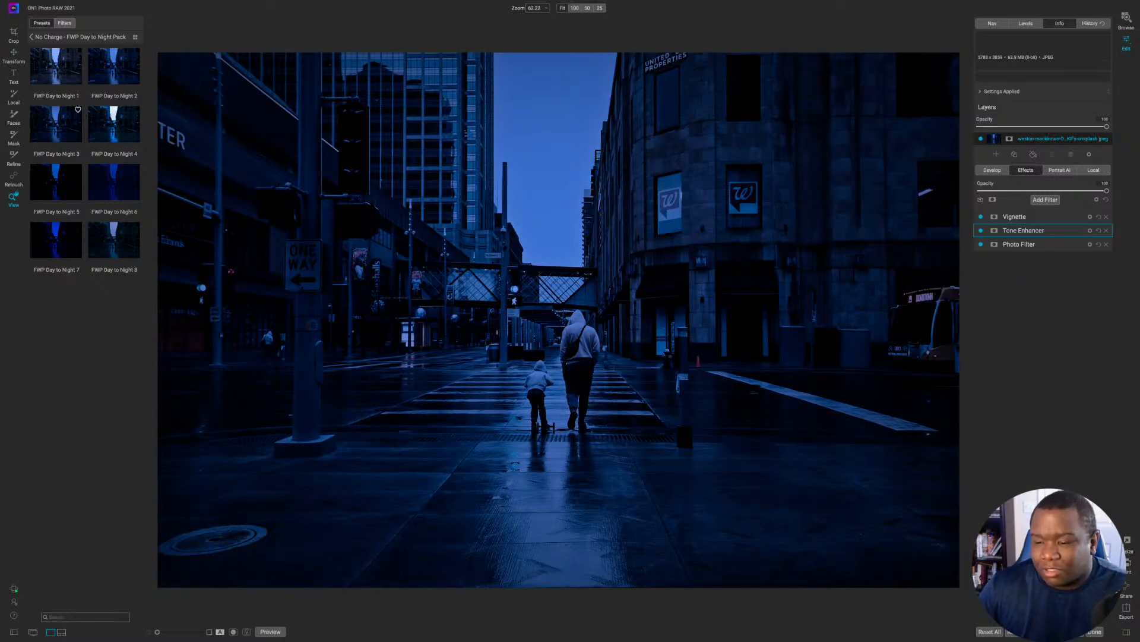
Step: Finish the crosswalk edit and open the blue night version of the wooden bench interior photo for editing
{"action": "left_click", "coordinate": [1097, 632]}
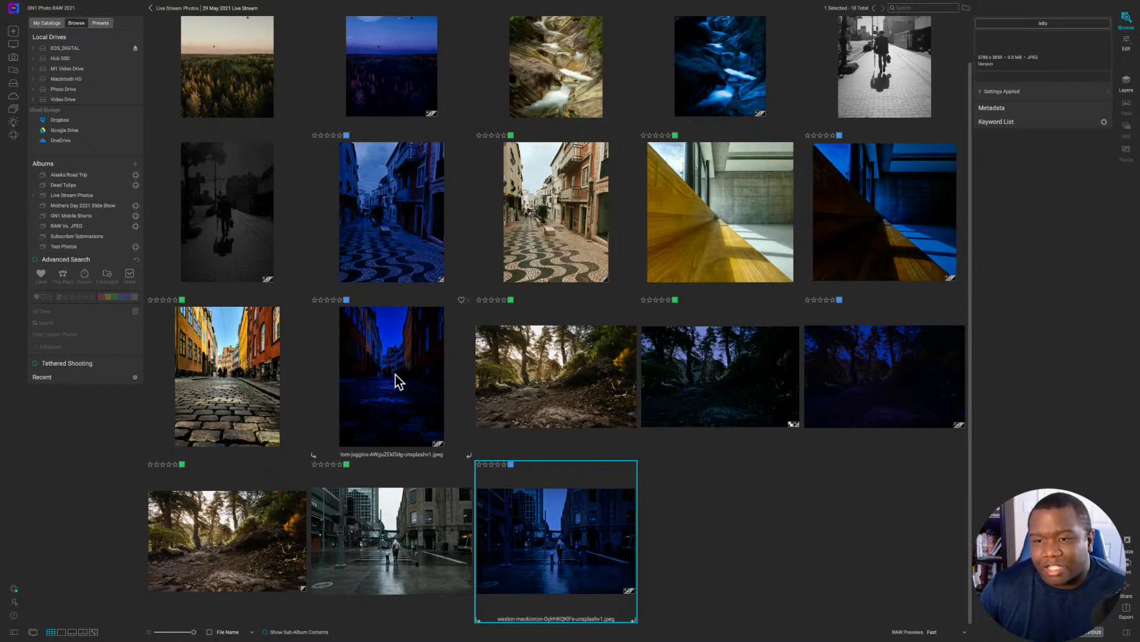
{"action": "left_click", "coordinate": [886, 232]}
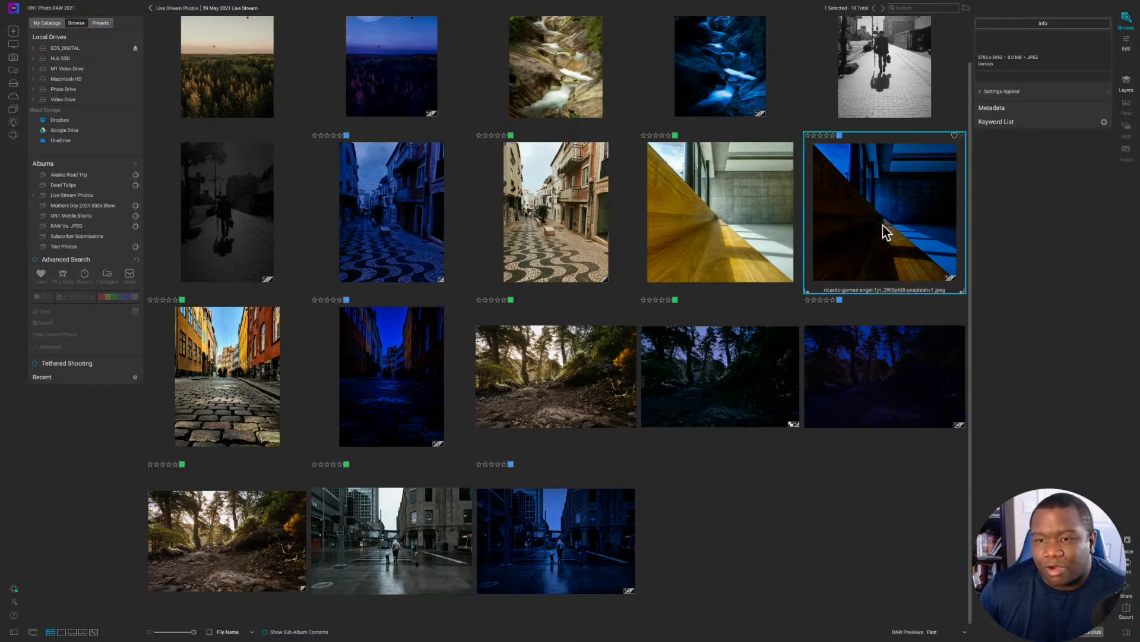
{"action": "double_click", "coordinate": [878, 271]}
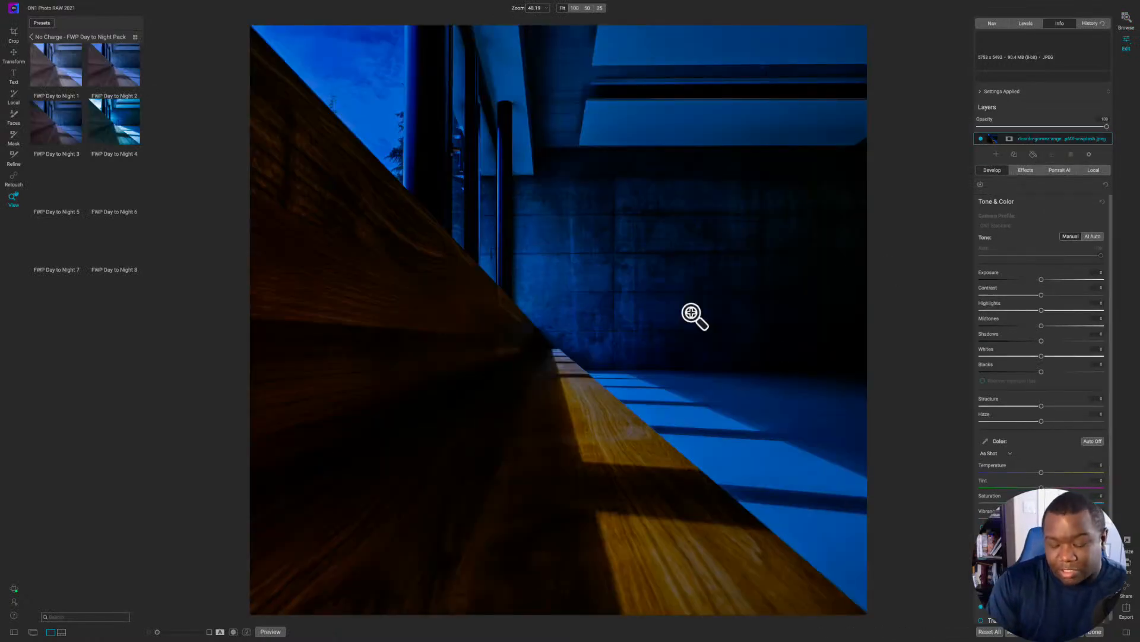
Step: Compare the bench photo's night edit with the original, and check its effects with and without the Vignette
{"action": "key", "text": "backslash"}
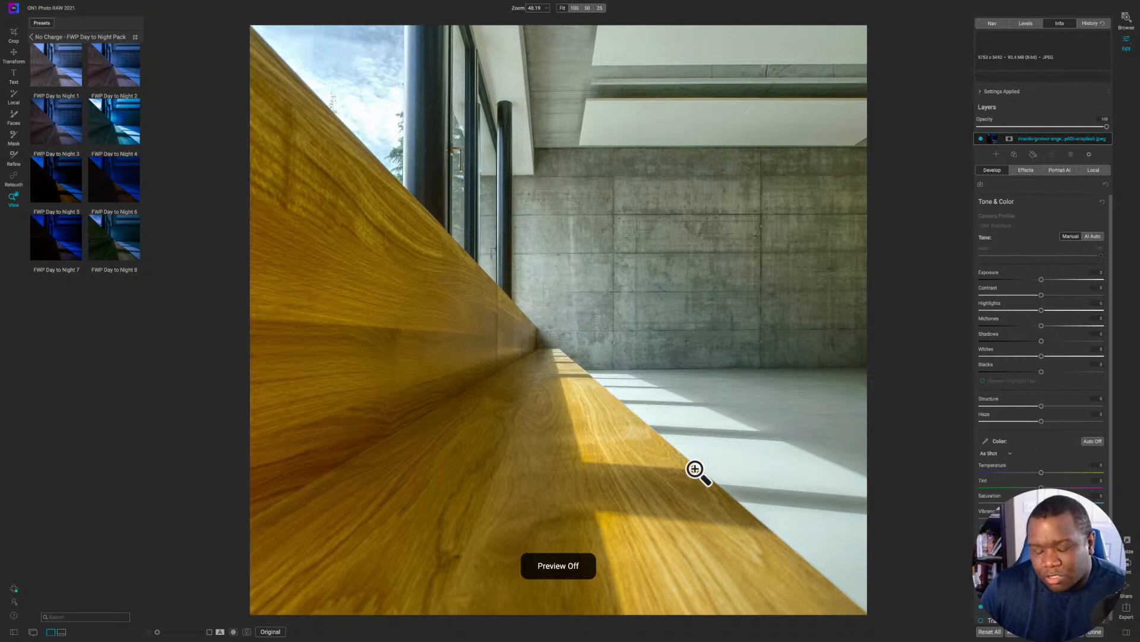
{"action": "key", "text": "backslash"}
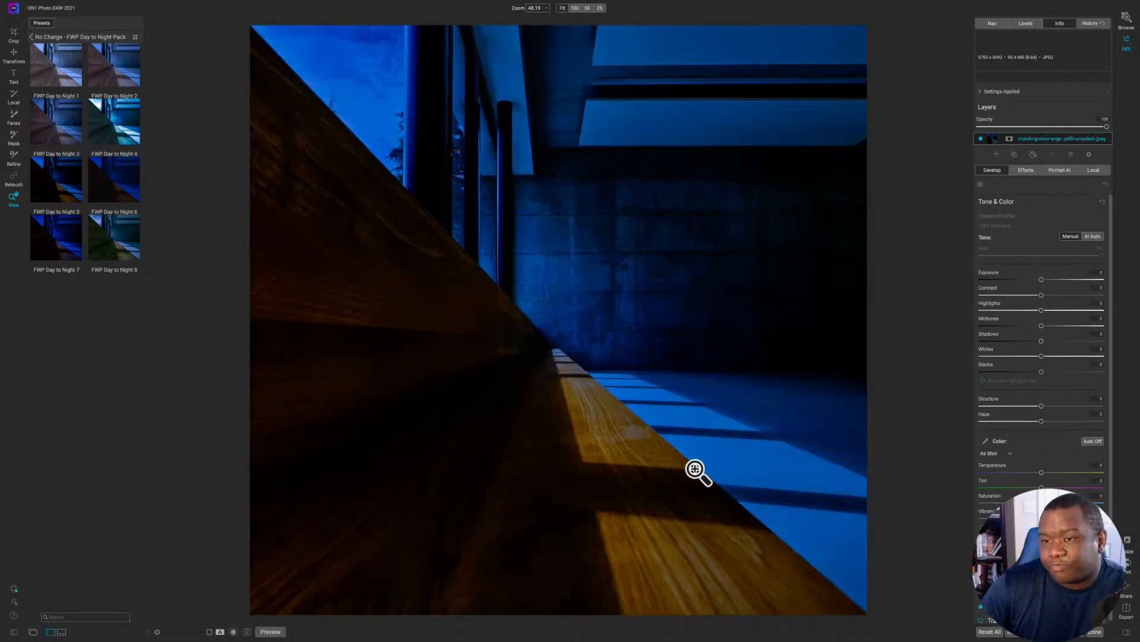
{"action": "left_click", "coordinate": [1026, 171]}
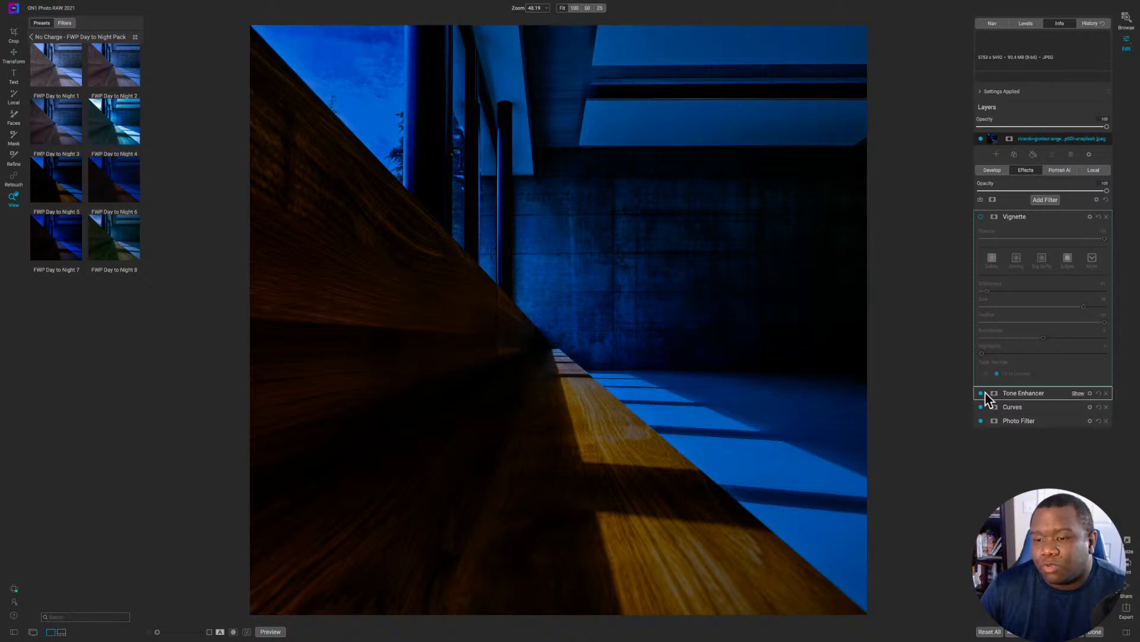
{"action": "left_click", "coordinate": [1019, 217]}
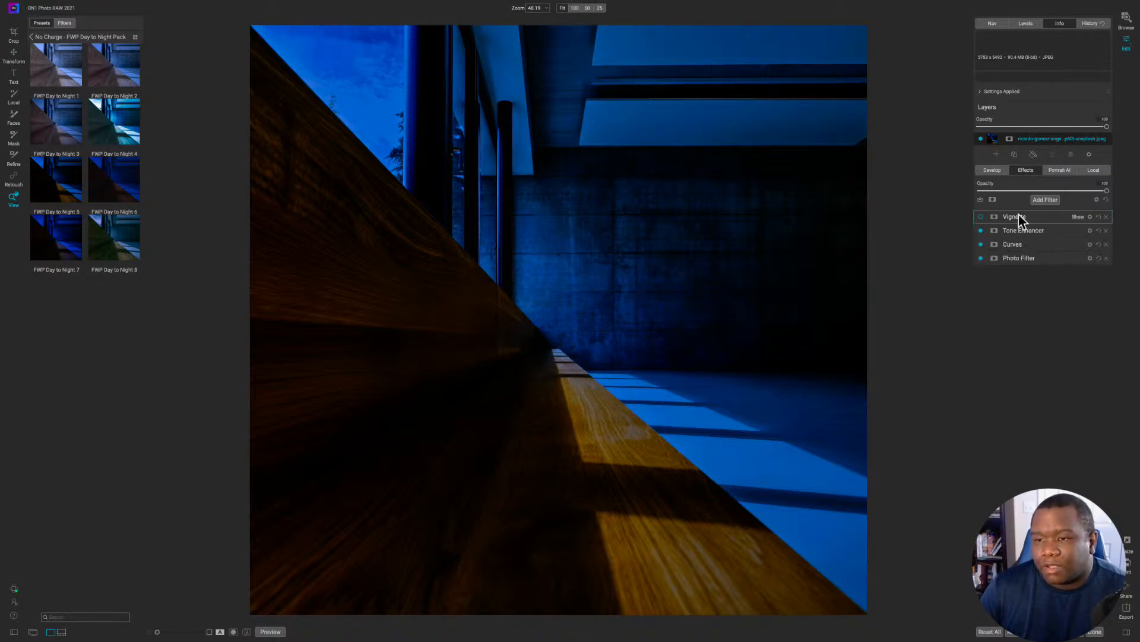
{"action": "left_click", "coordinate": [981, 217]}
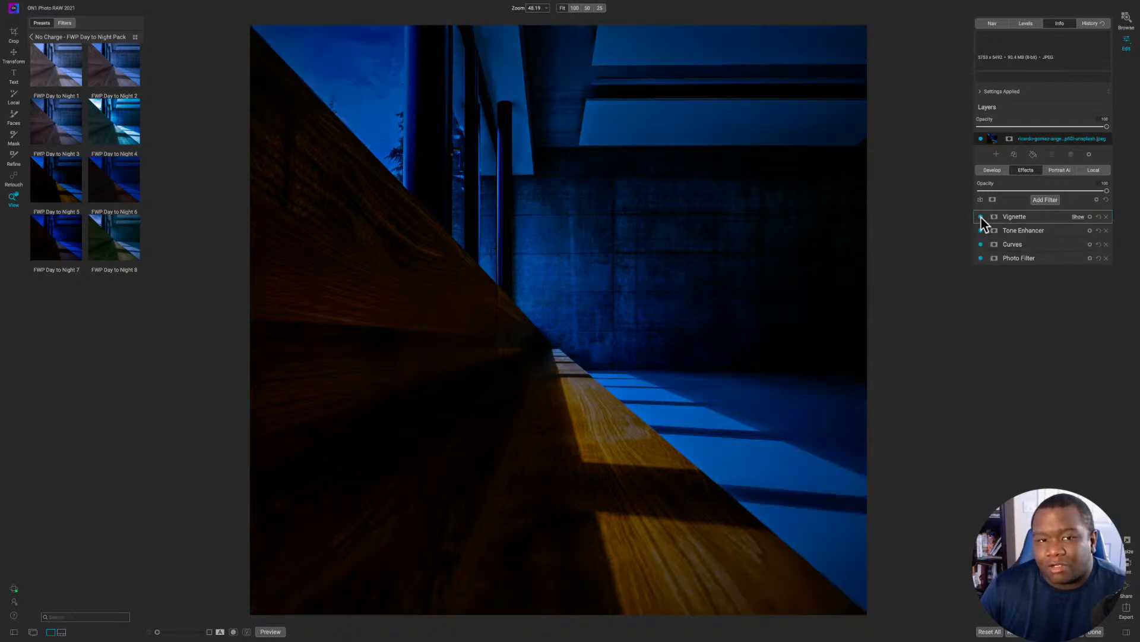
{"action": "left_click", "coordinate": [981, 217]}
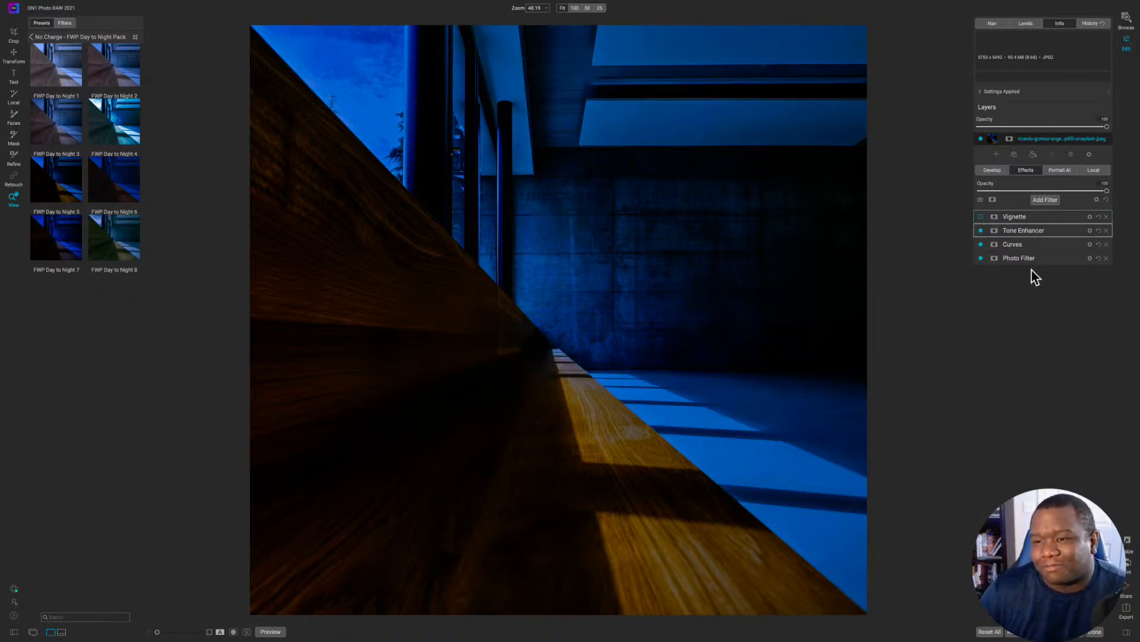
Step: Turn off the Tone Enhancer, Curves and Photo Filter effects and the Bench Dodge local adjustment on the bench photo
{"action": "left_click", "coordinate": [981, 229]}
{"action": "left_click", "coordinate": [981, 244]}
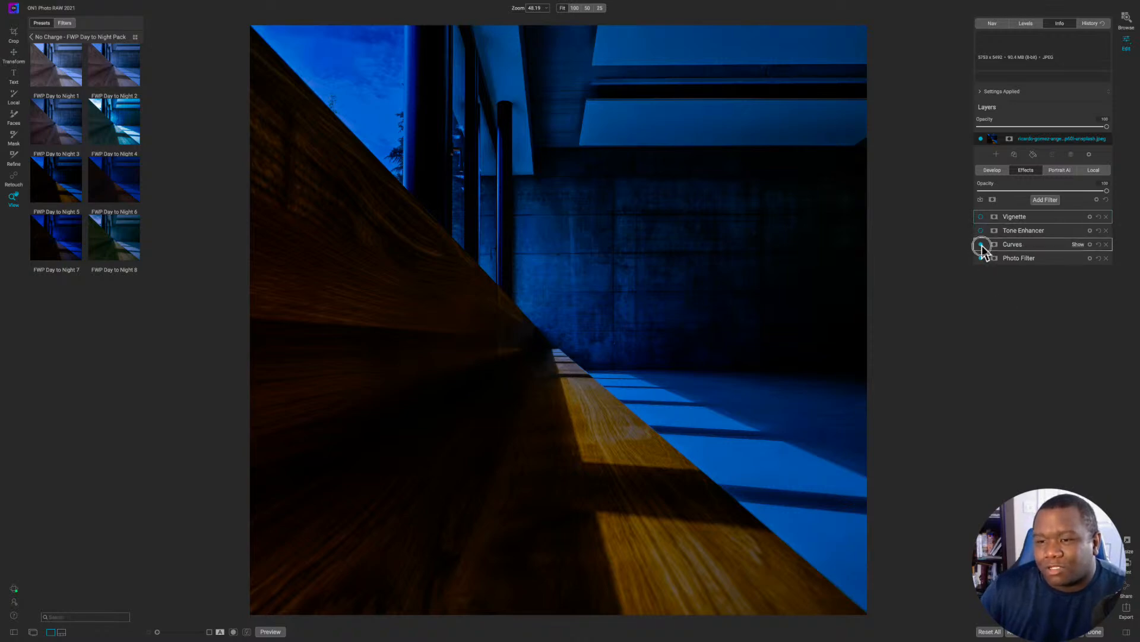
{"action": "left_click", "coordinate": [981, 258]}
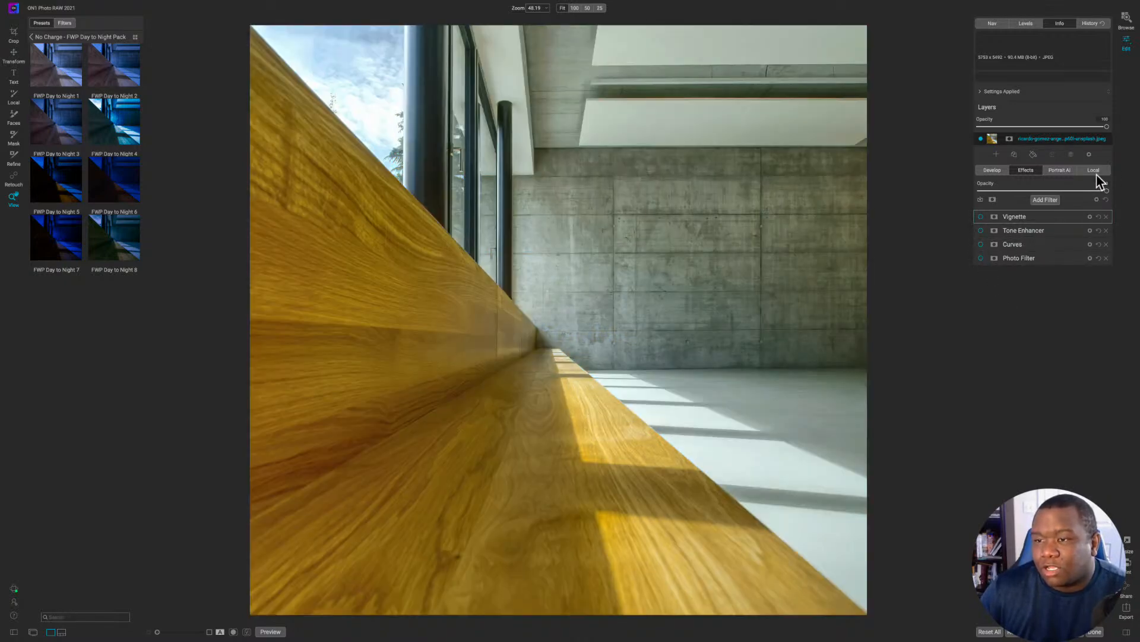
{"action": "left_click", "coordinate": [1094, 170]}
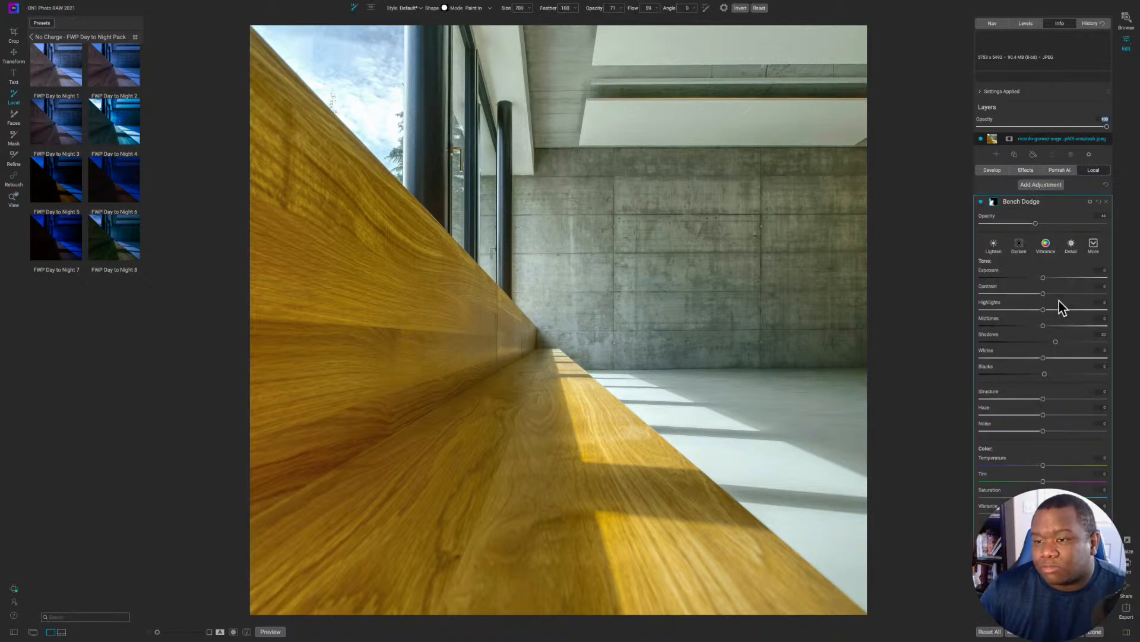
{"action": "left_click", "coordinate": [982, 202]}
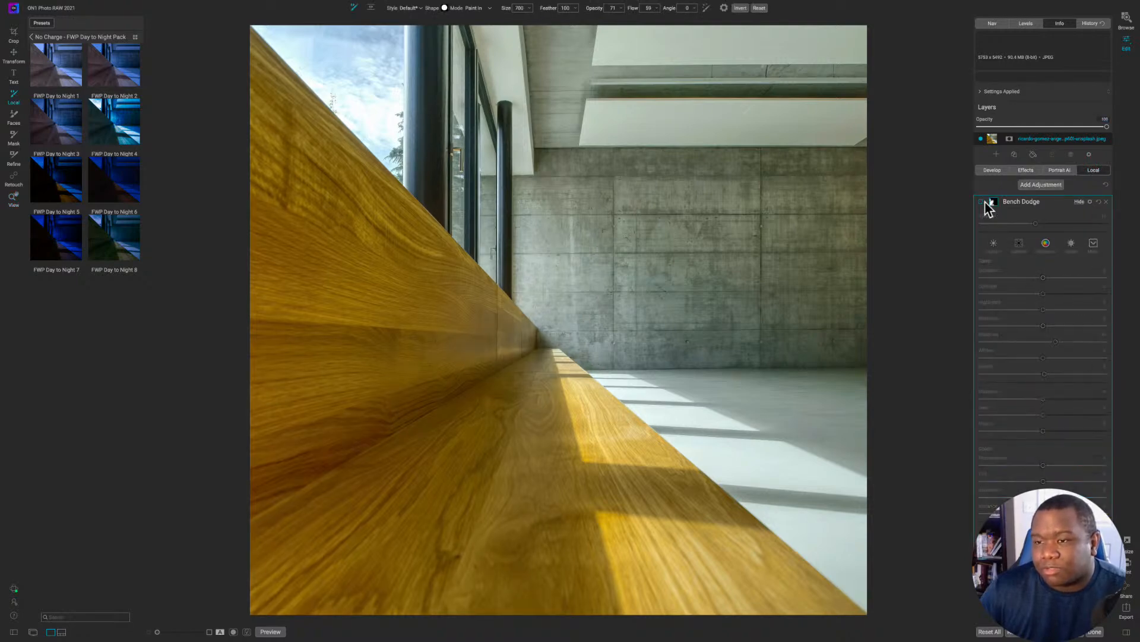
Step: Turn the bench photo's Photo Filter and Curves effects back on in that order, expanding each one's settings
{"action": "left_click", "coordinate": [1024, 170]}
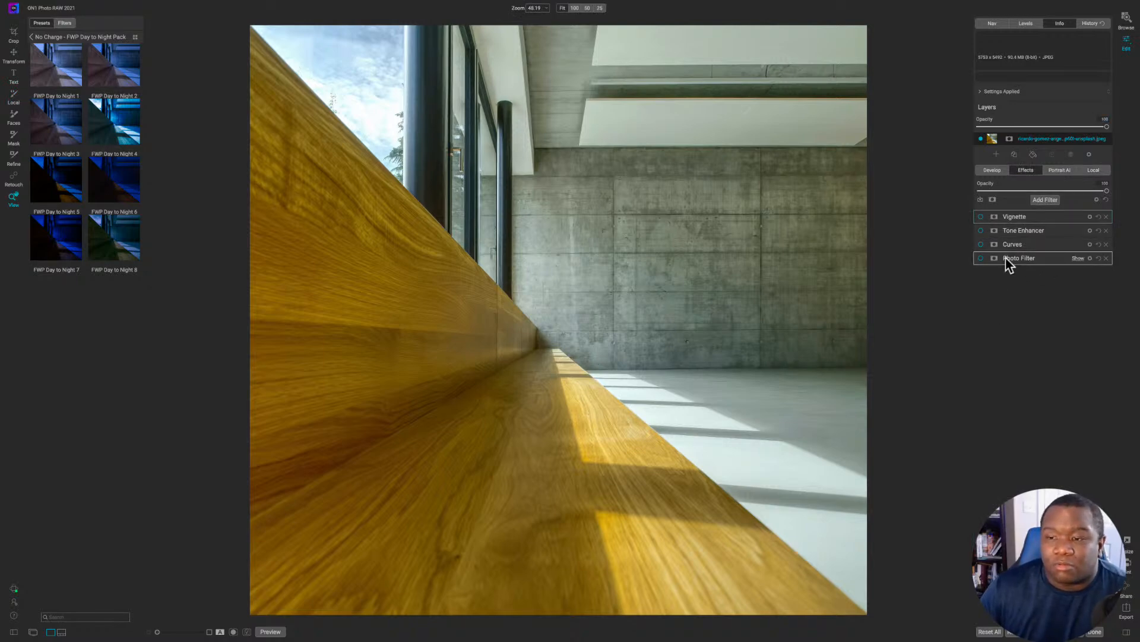
{"action": "left_click", "coordinate": [1006, 258]}
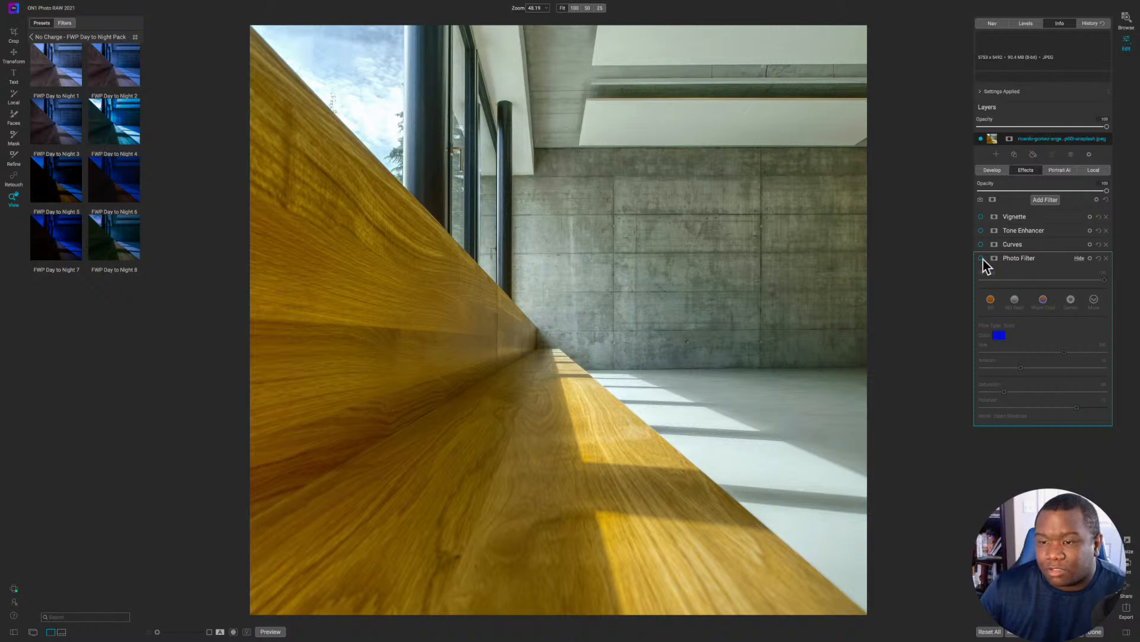
{"action": "left_click", "coordinate": [981, 259]}
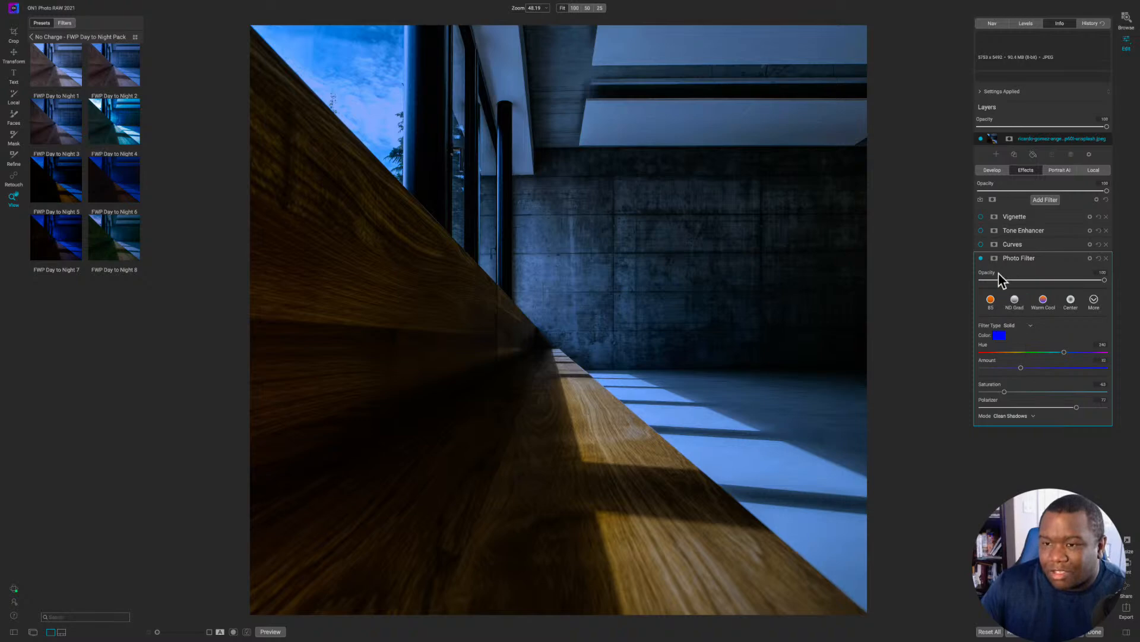
{"action": "left_click", "coordinate": [981, 244]}
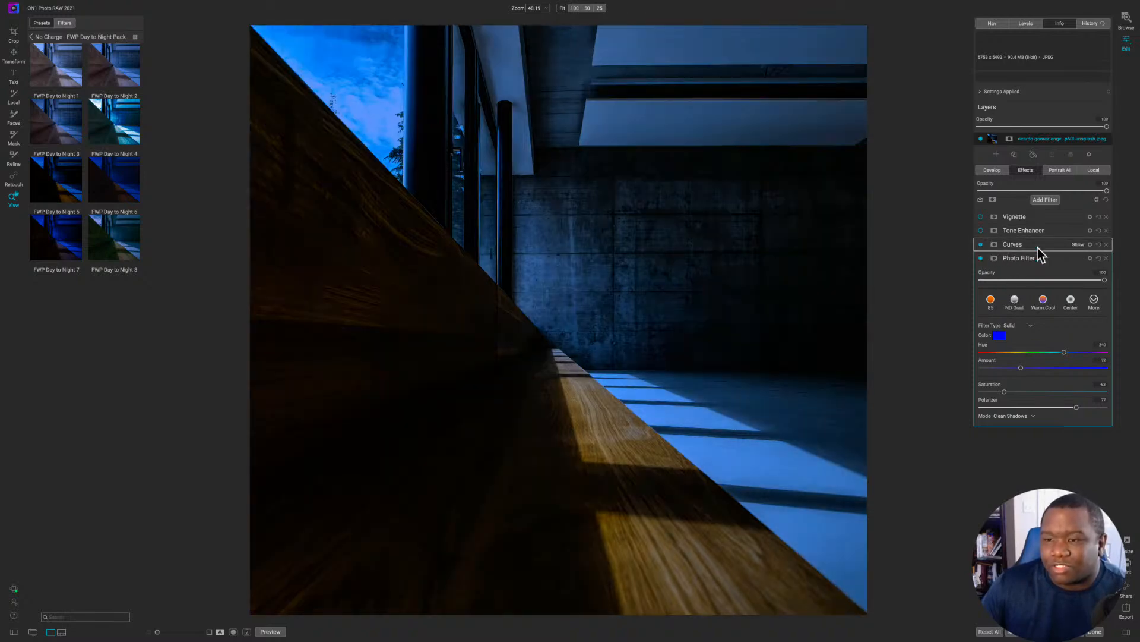
{"action": "left_click", "coordinate": [1038, 248]}
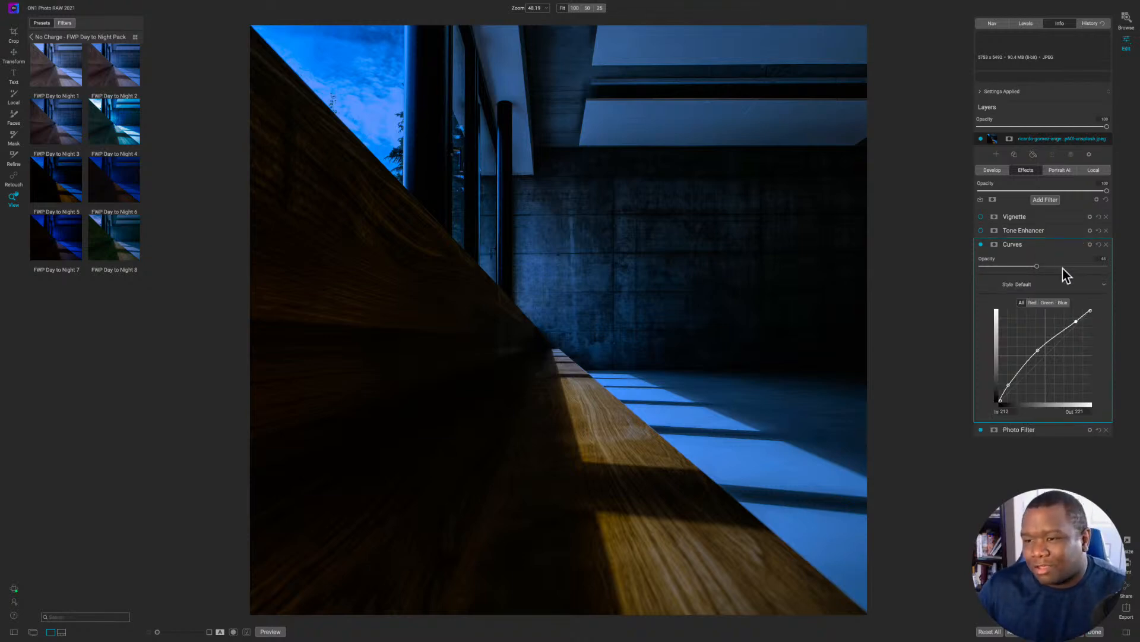
Step: Reveal the Curves effect's blending options and examine its Blue channel and combined curve, then collapse its settings
{"action": "left_click", "coordinate": [1090, 244]}
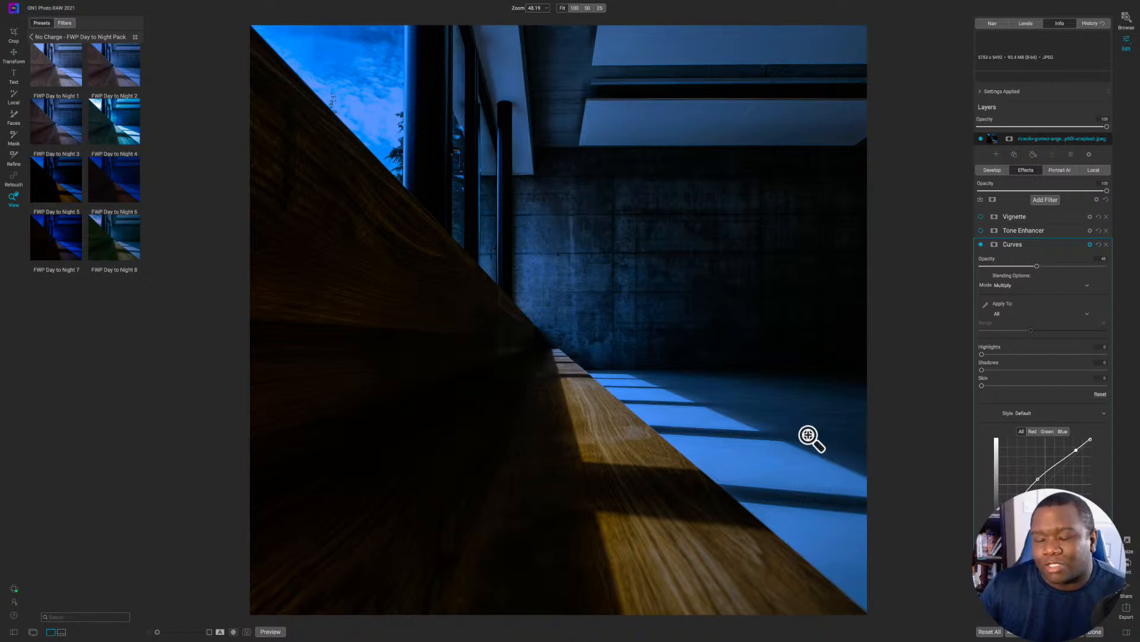
{"action": "left_click", "coordinate": [1063, 432]}
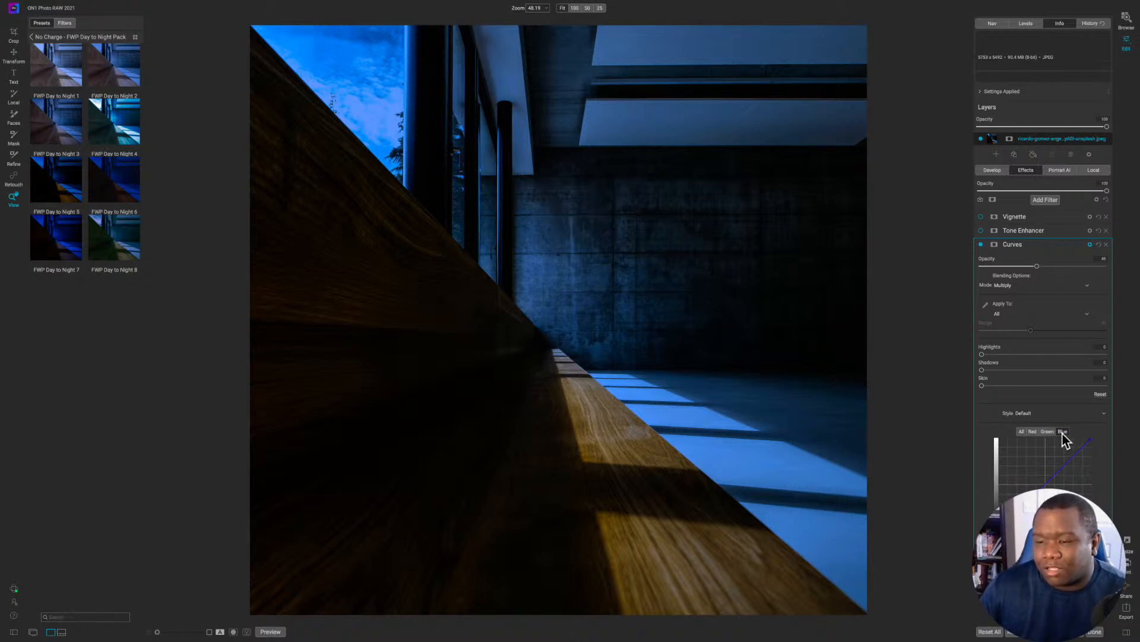
{"action": "left_click", "coordinate": [1022, 432]}
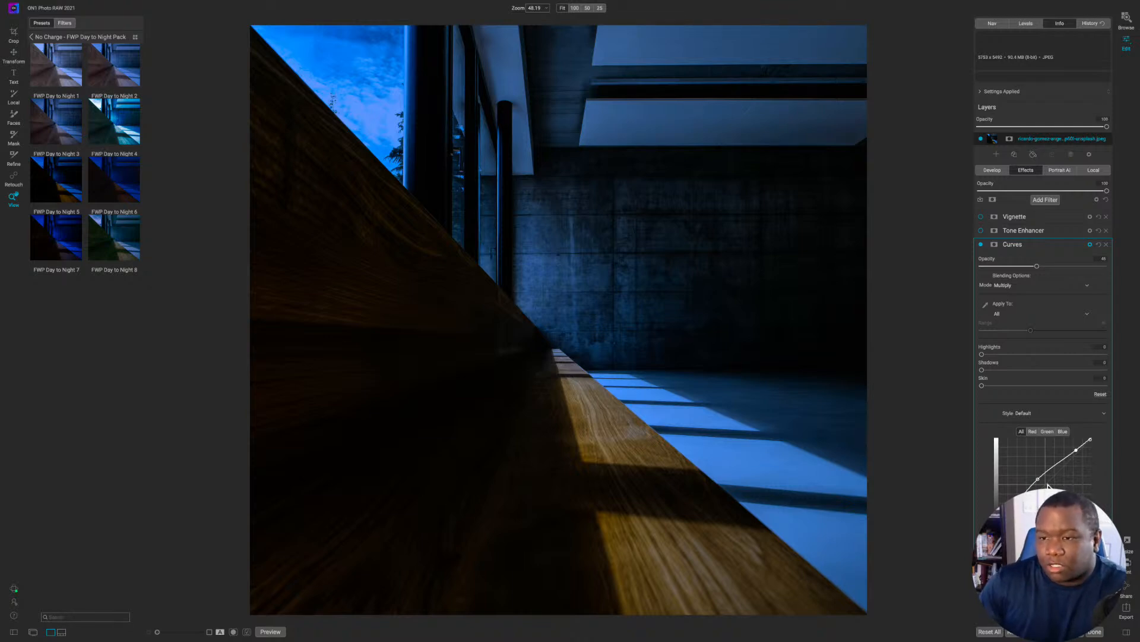
{"action": "left_click", "coordinate": [1040, 247]}
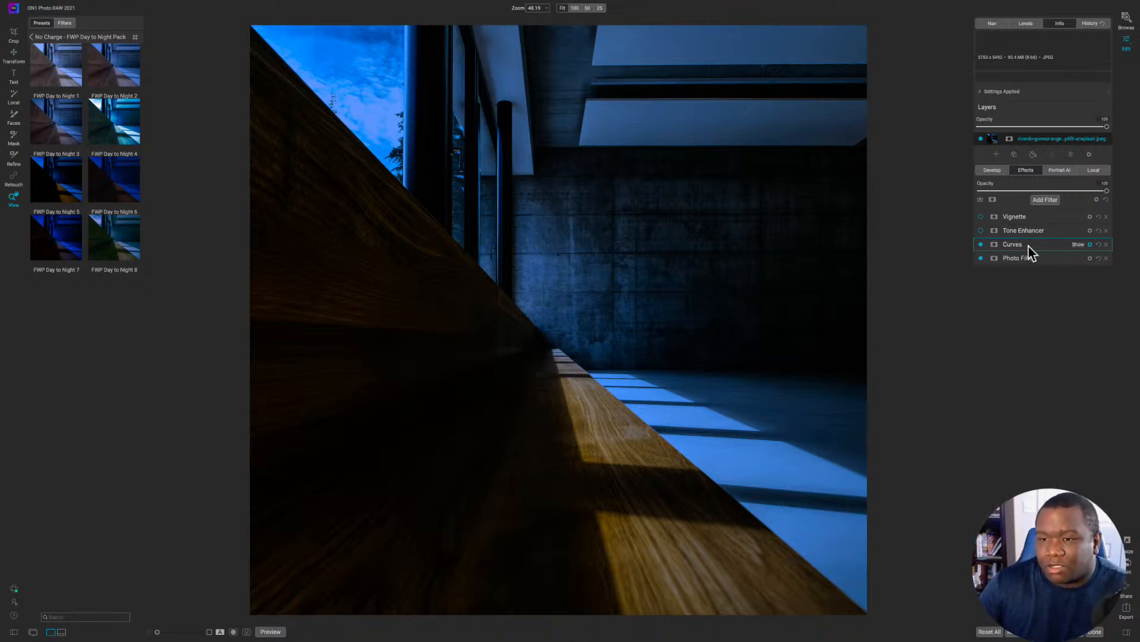
Step: Turn the Tone Enhancer back on, comparing the bench photo with and without it, and re-enable the Bench Dodge local adjustment
{"action": "left_click", "coordinate": [1015, 234]}
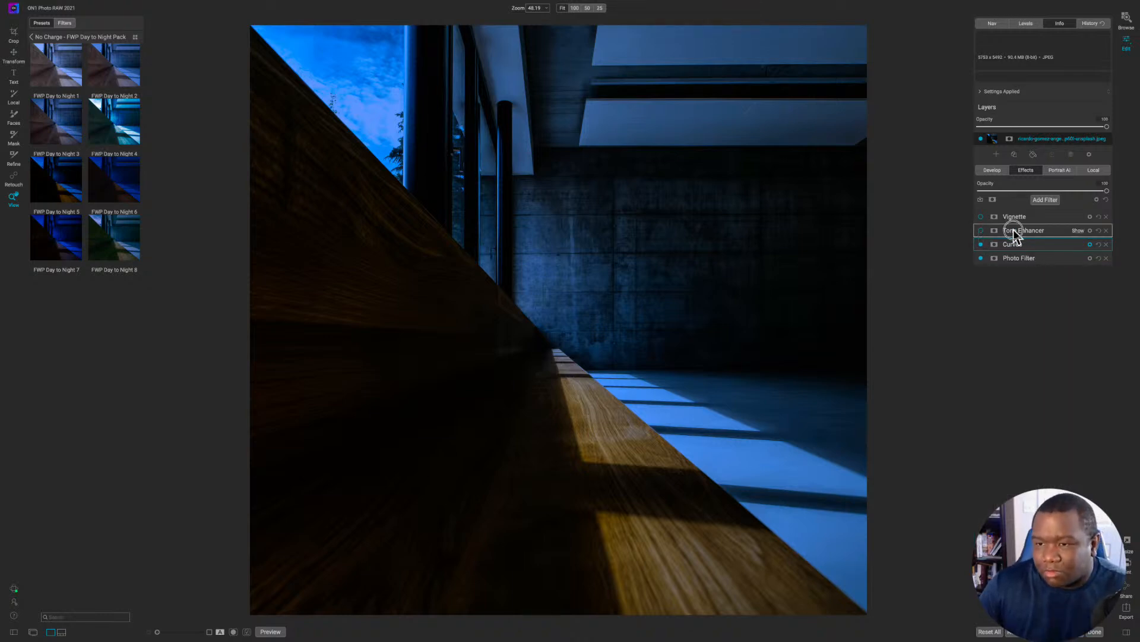
{"action": "left_click", "coordinate": [982, 236]}
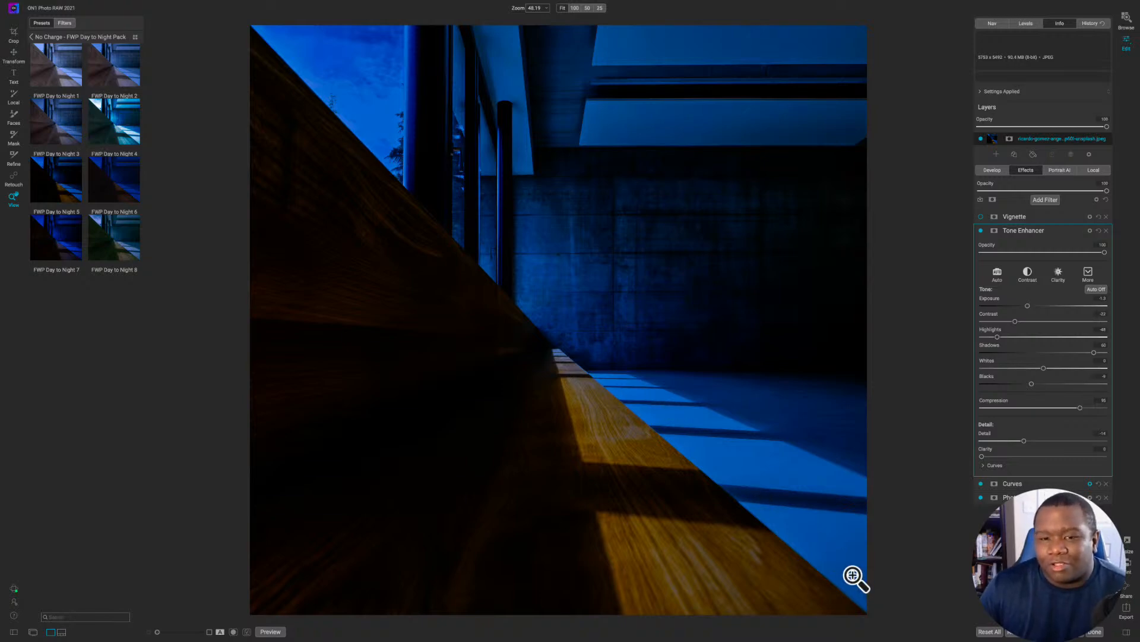
{"action": "left_click", "coordinate": [981, 231]}
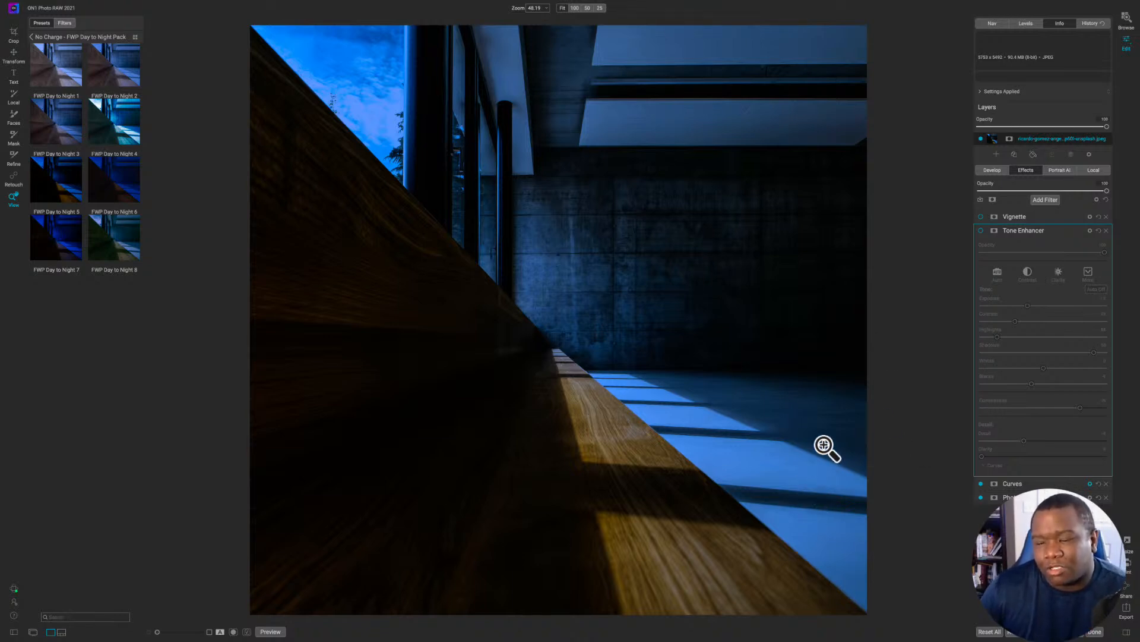
{"action": "left_click", "coordinate": [981, 230]}
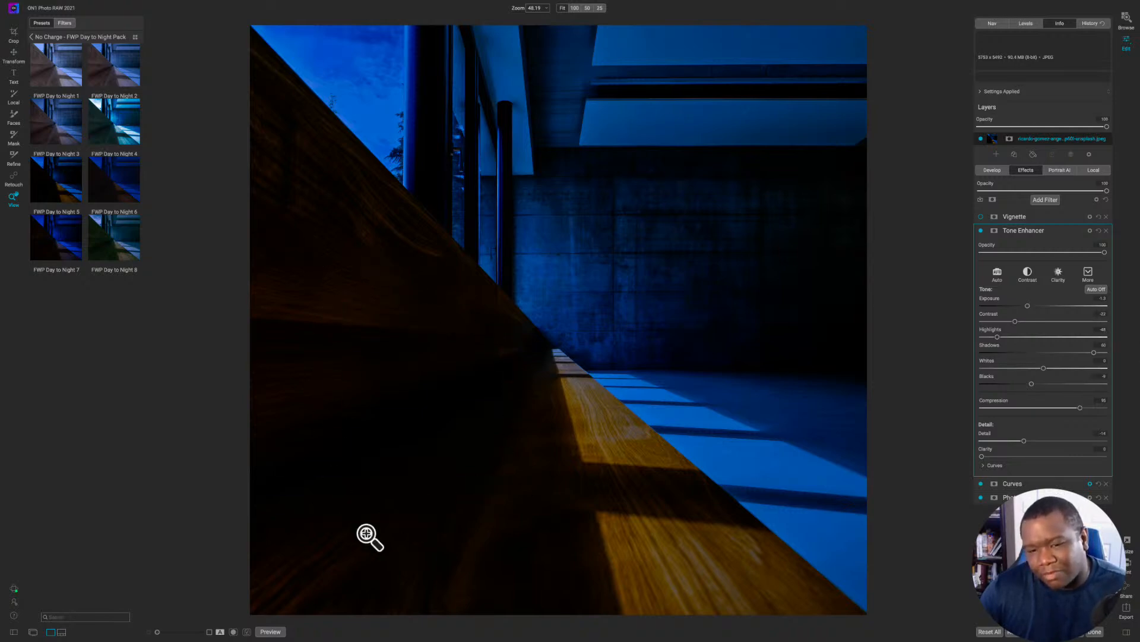
{"action": "left_click", "coordinate": [1090, 170]}
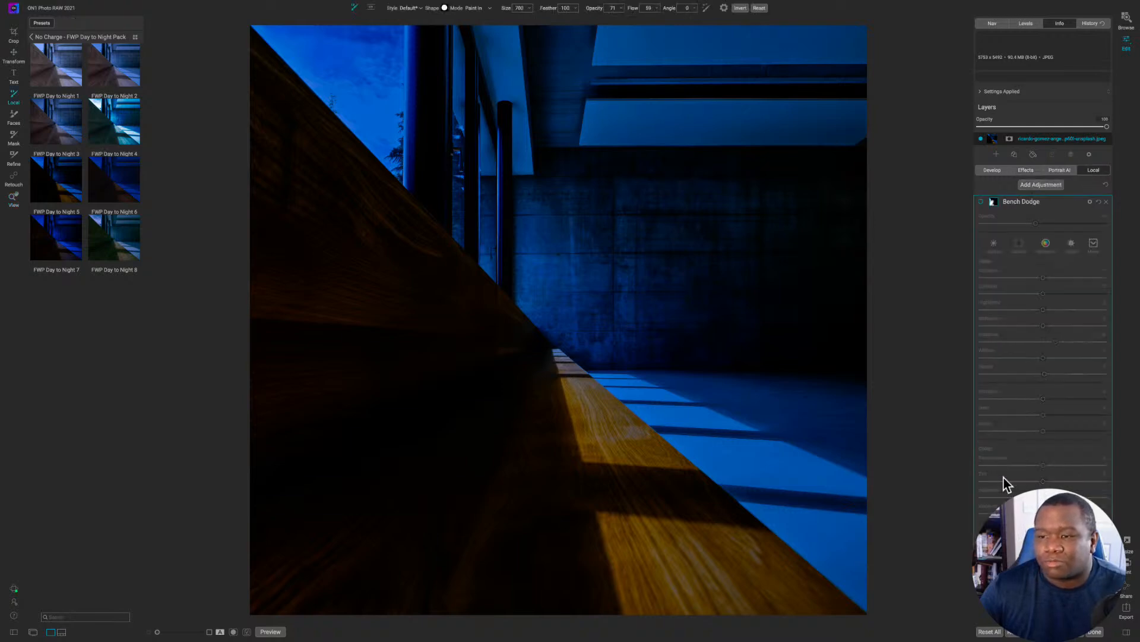
{"action": "left_click", "coordinate": [981, 201]}
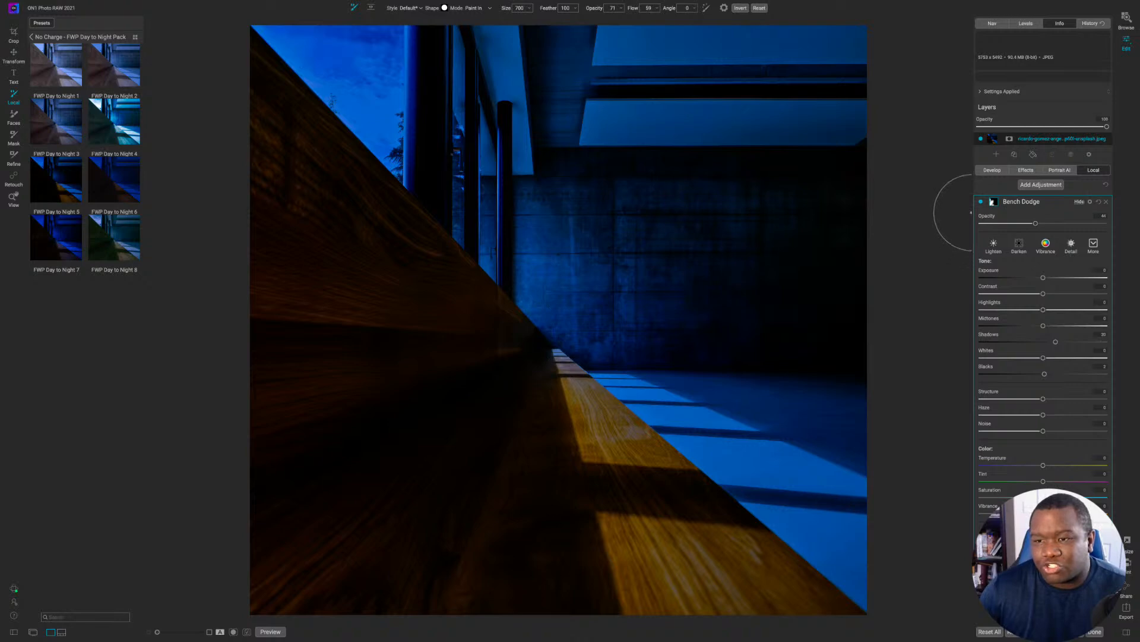
Step: Compare the bench photo with and without the Bench Dodge adjustment, and examine the adjustment's mask
{"action": "left_click", "coordinate": [981, 203]}
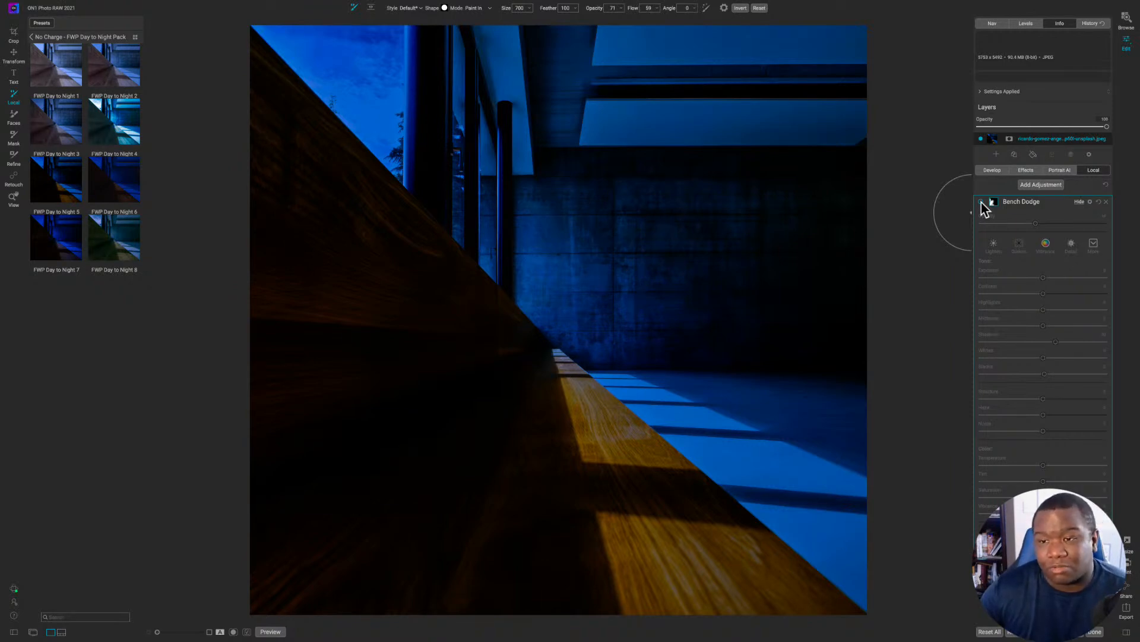
{"action": "left_click", "coordinate": [982, 204]}
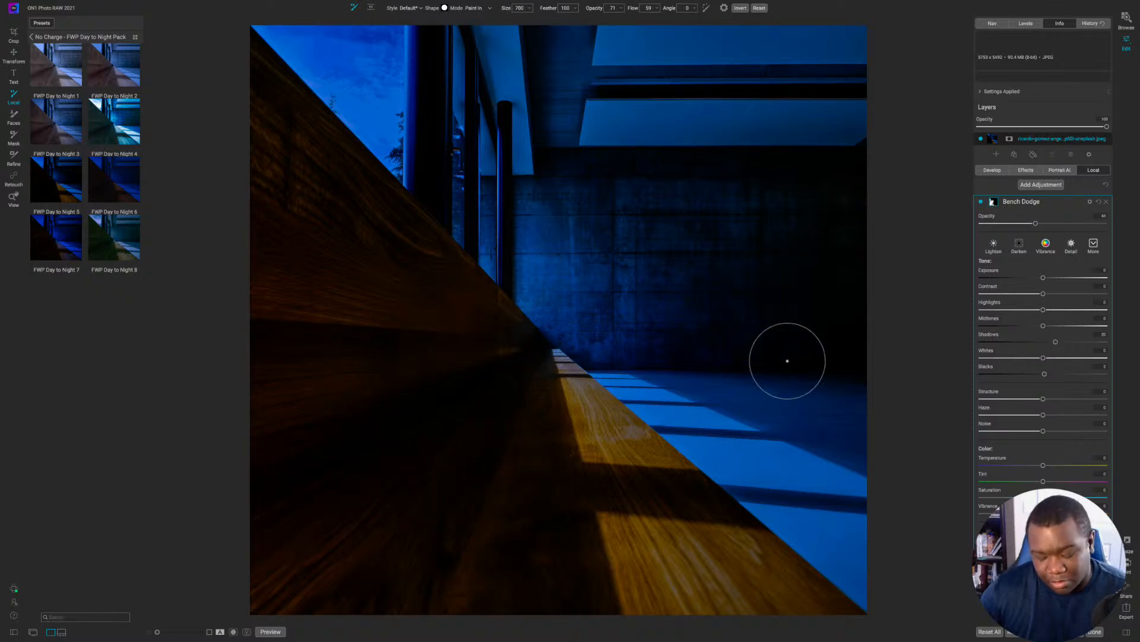
{"action": "key", "text": "ctrl+m"}
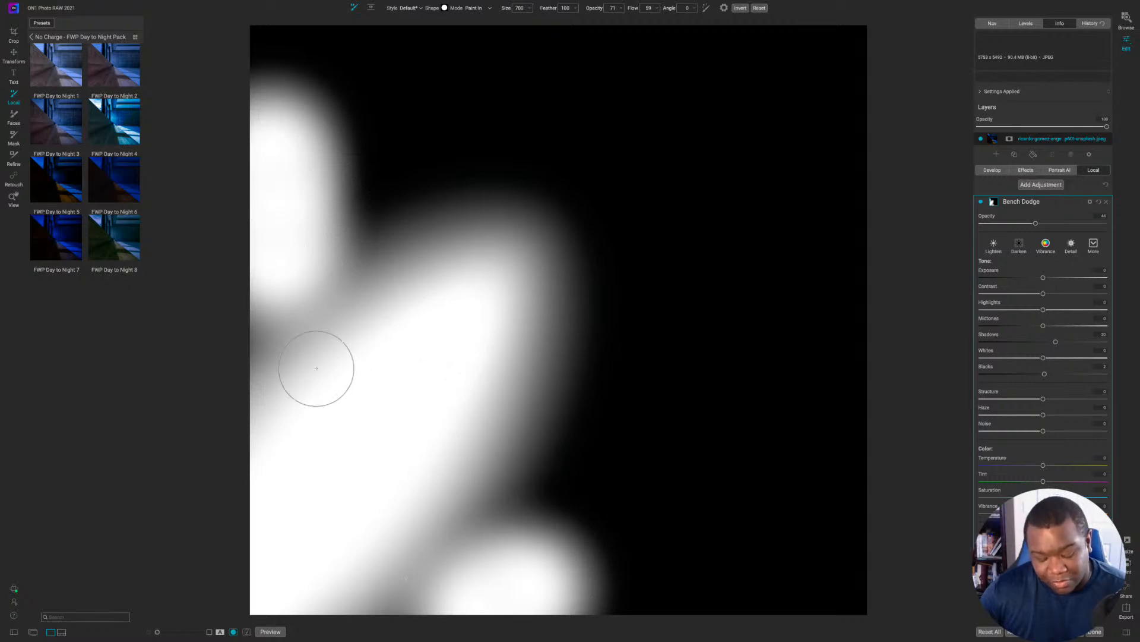
{"action": "key", "text": "ctrl+m"}
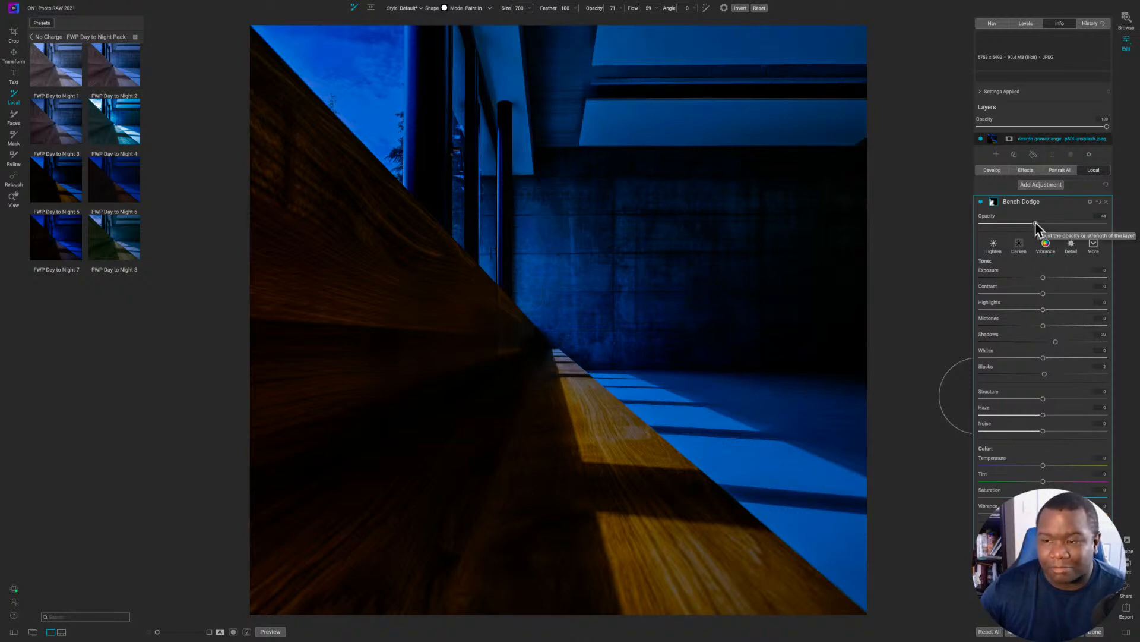
Step: Test Bench Dodge at nearly full opacity on the bench photo, then settle its opacity at about 46
{"action": "left_click_drag", "start_coordinate": [1035, 224], "coordinate": [1085, 228]}
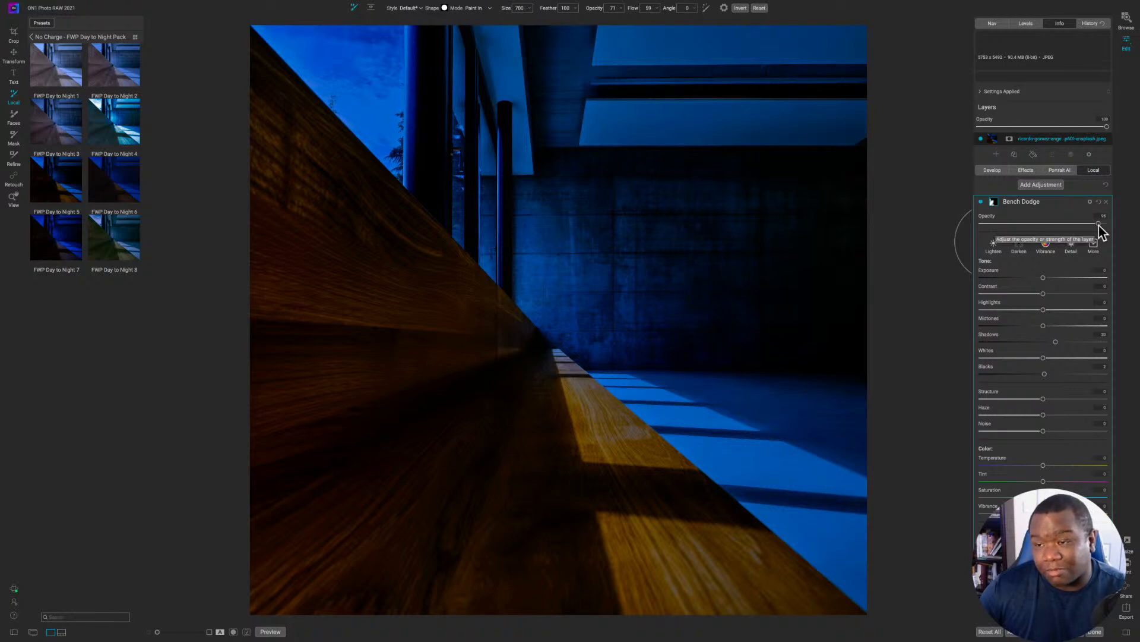
{"action": "left_click_drag", "start_coordinate": [1098, 224], "coordinate": [1038, 228]}
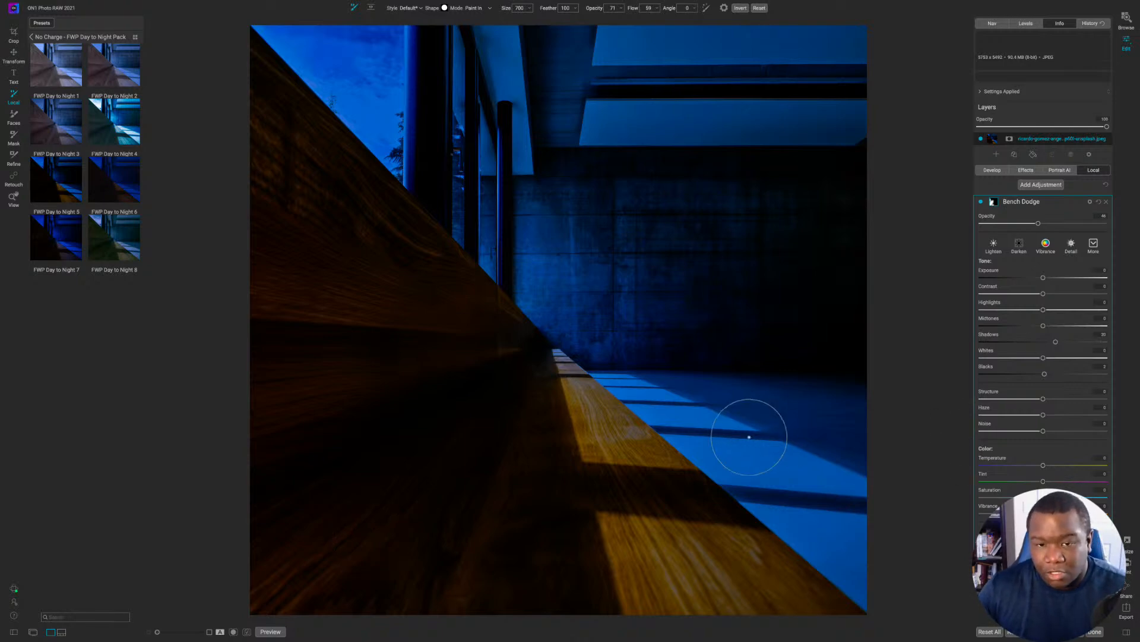
Step: Turn on the bench photo's Vignette effect, set its size to about 82, and compare the photo with and without it
{"action": "left_click", "coordinate": [1025, 170]}
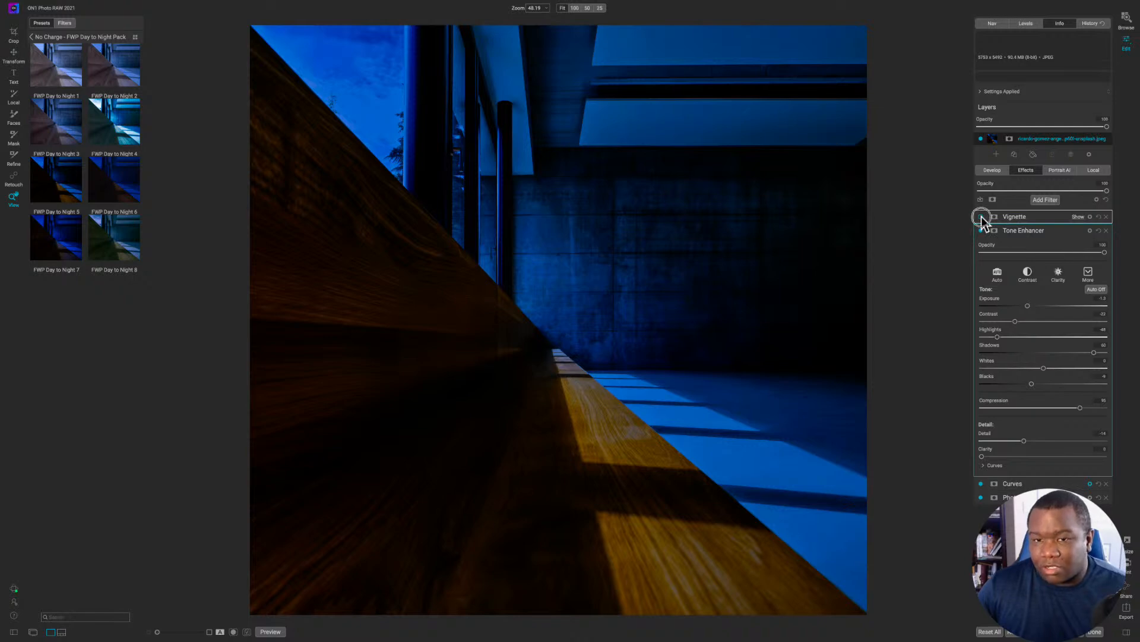
{"action": "left_click", "coordinate": [981, 217]}
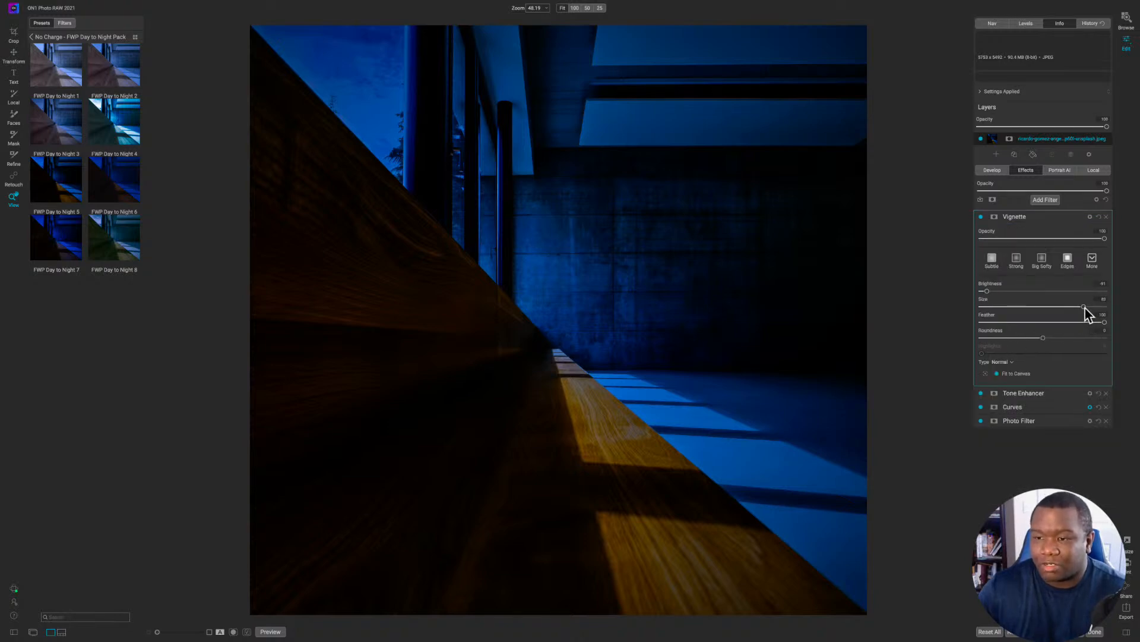
{"action": "left_click_drag", "start_coordinate": [1084, 307], "coordinate": [997, 315]}
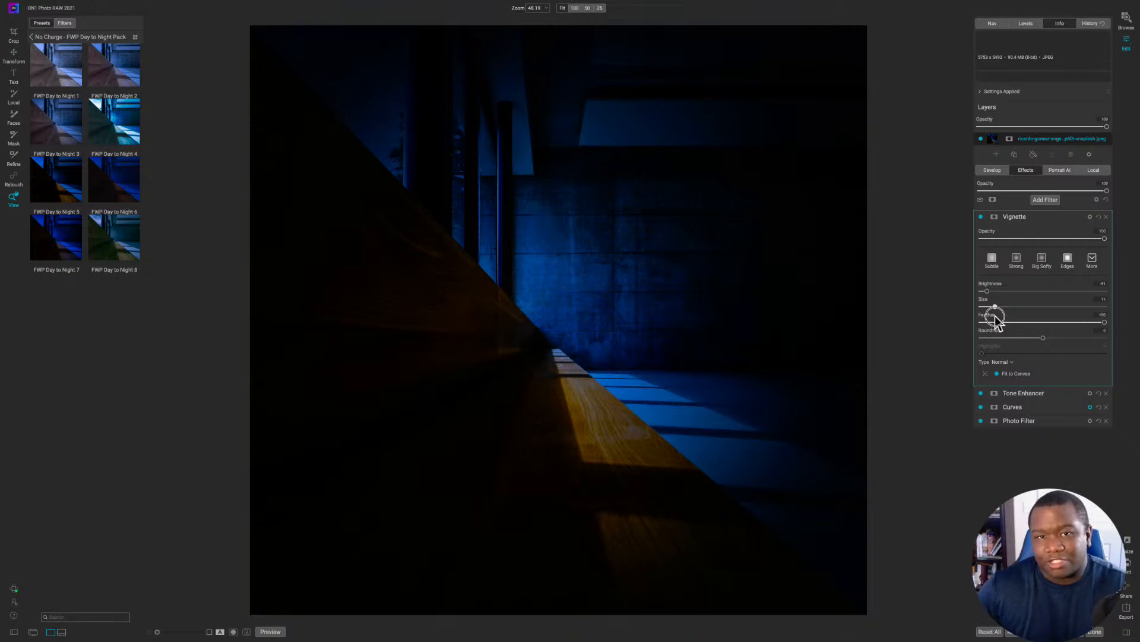
{"action": "left_click_drag", "start_coordinate": [996, 318], "coordinate": [1015, 318]}
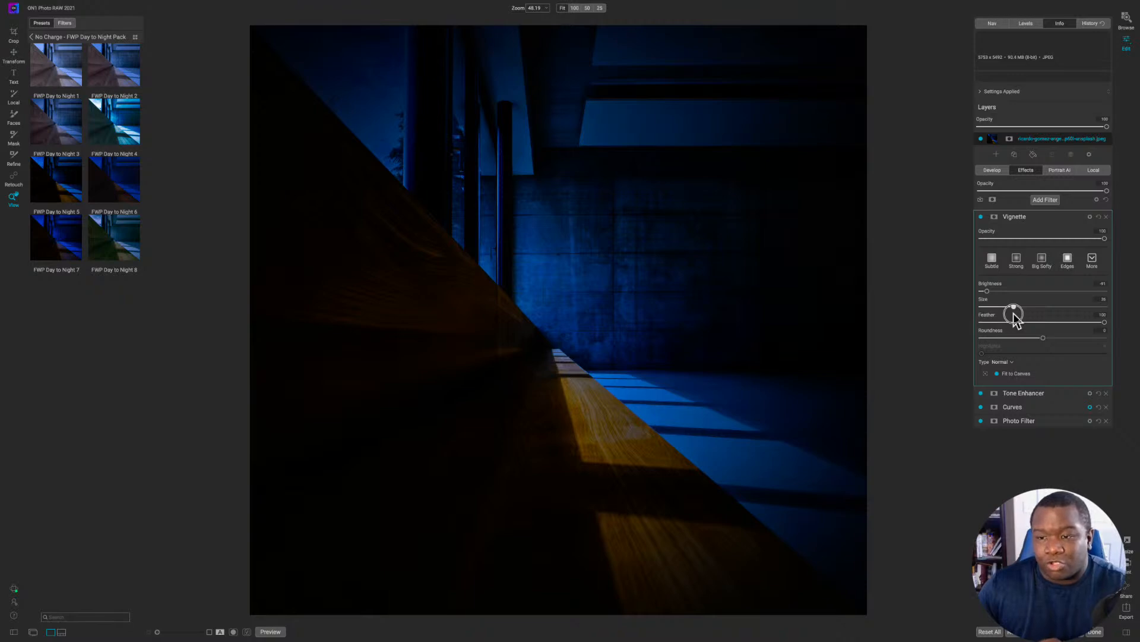
{"action": "left_click_drag", "start_coordinate": [1015, 315], "coordinate": [1060, 318]}
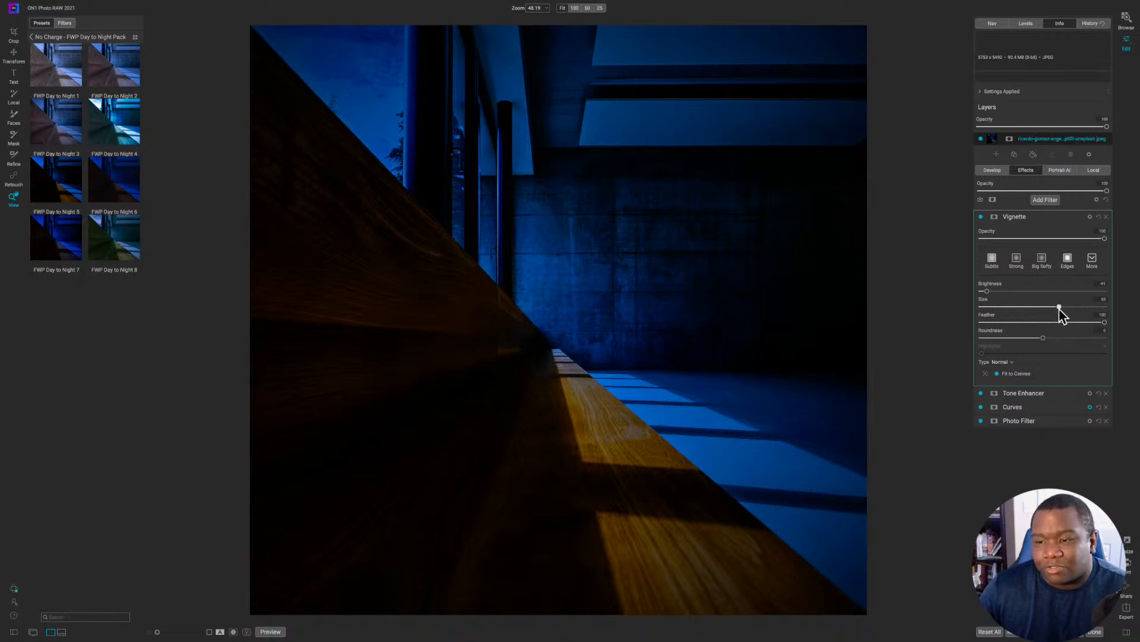
{"action": "left_click_drag", "start_coordinate": [1060, 308], "coordinate": [1079, 308]}
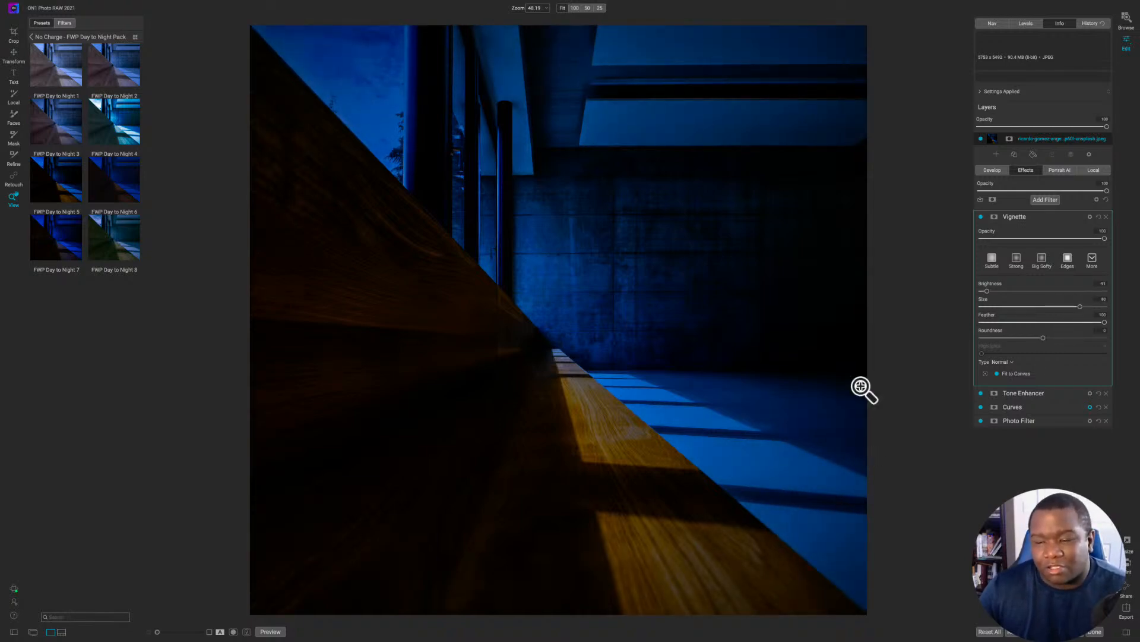
{"action": "left_click_drag", "start_coordinate": [1080, 308], "coordinate": [1082, 310]}
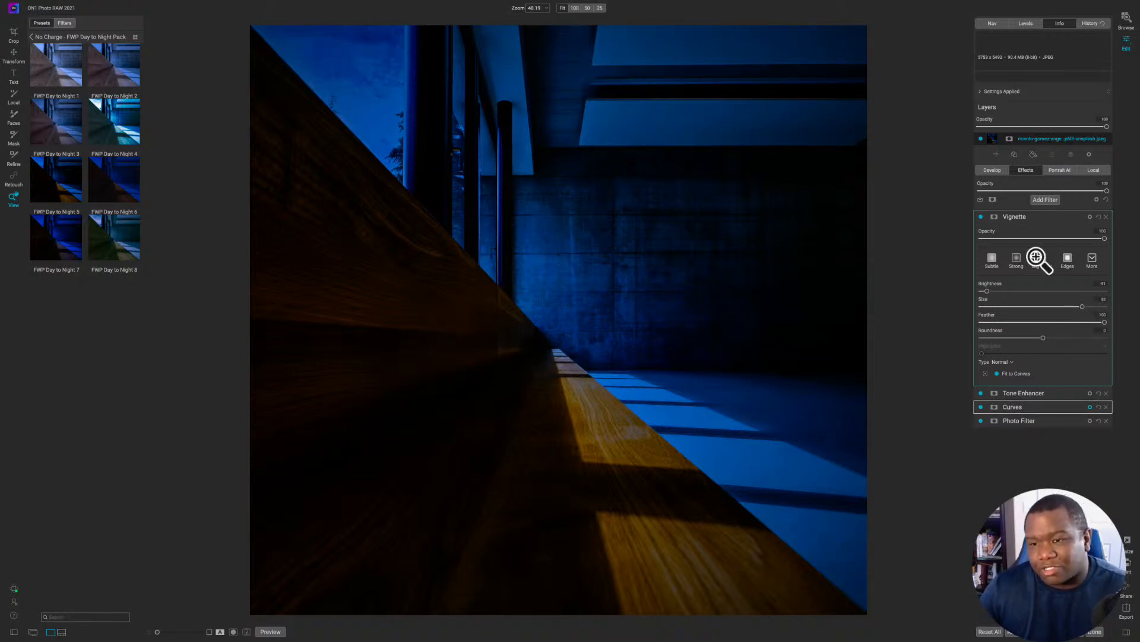
{"action": "left_click", "coordinate": [981, 216]}
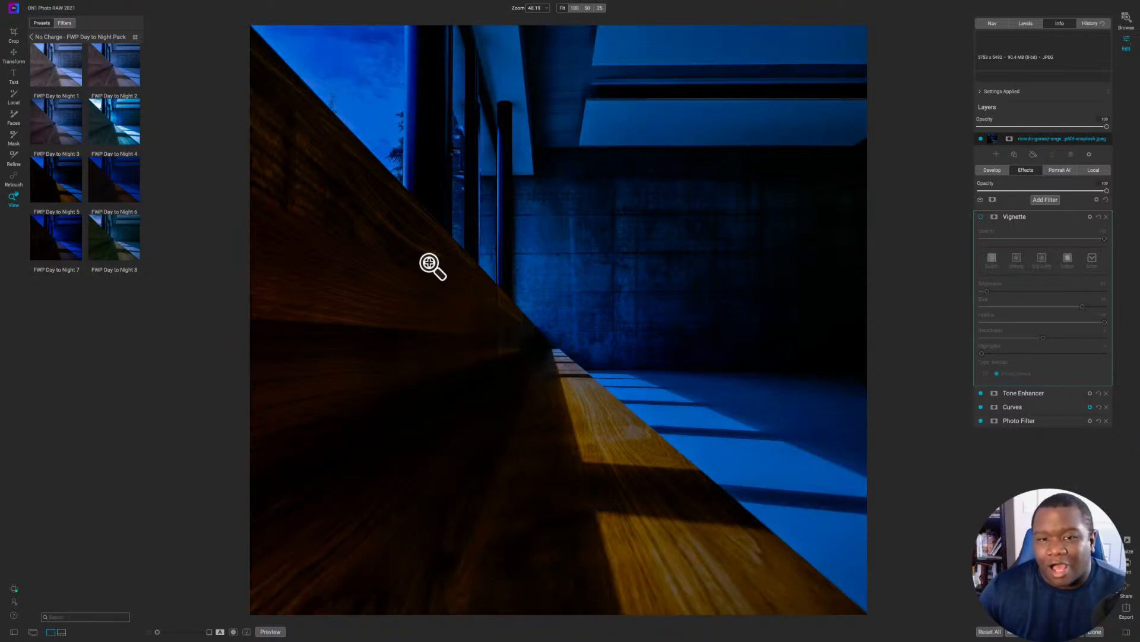
{"action": "left_click", "coordinate": [981, 217]}
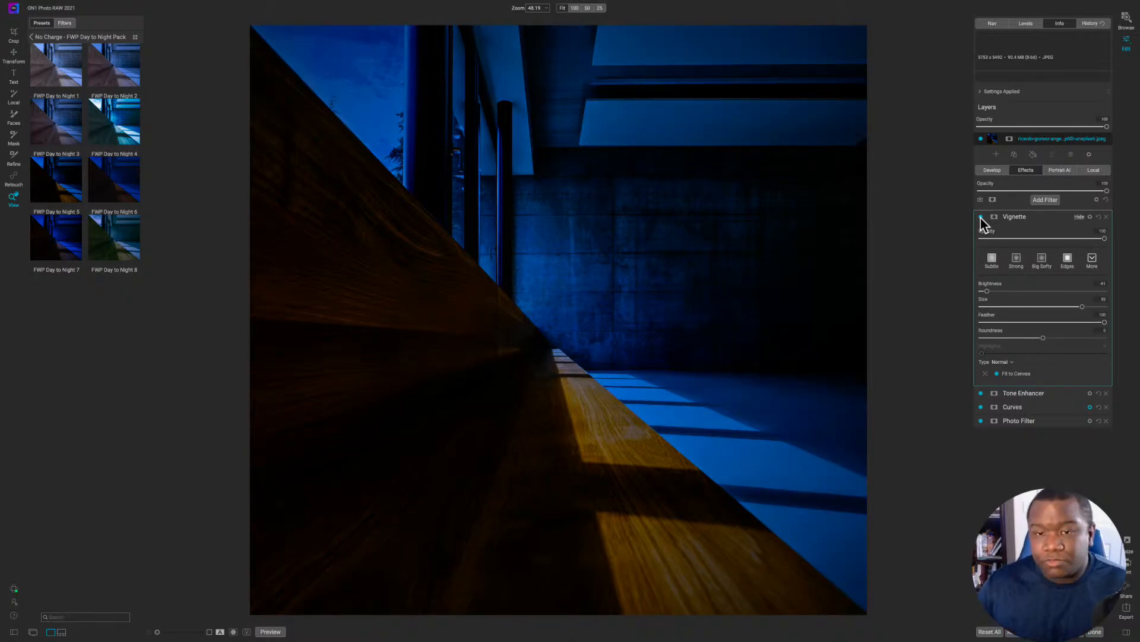
Step: Finish editing the bench photo and open the blue night version of the cobblestone street photo for editing
{"action": "left_click", "coordinate": [1094, 632]}
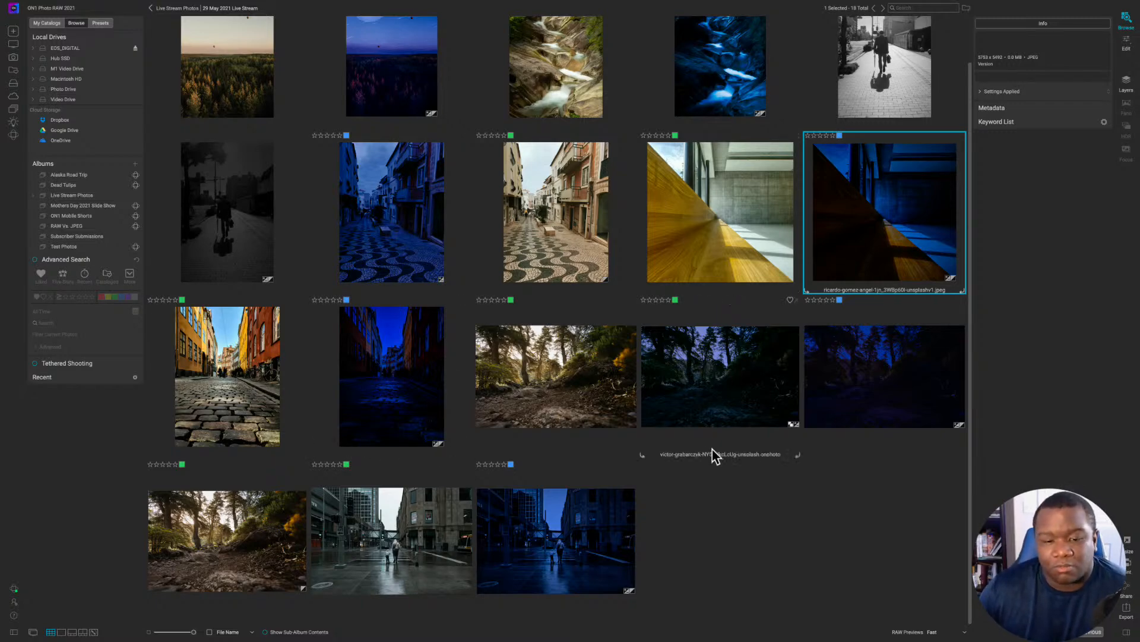
{"action": "scroll", "coordinate": [784, 202], "scroll_direction": "up", "scroll_amount": 1}
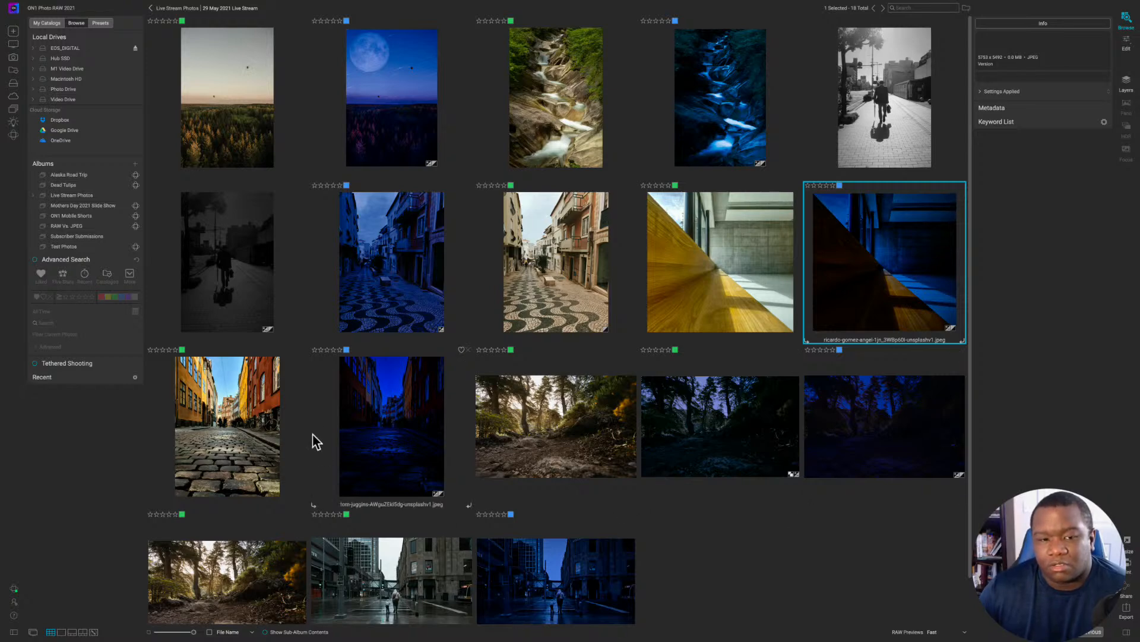
{"action": "left_click", "coordinate": [375, 419]}
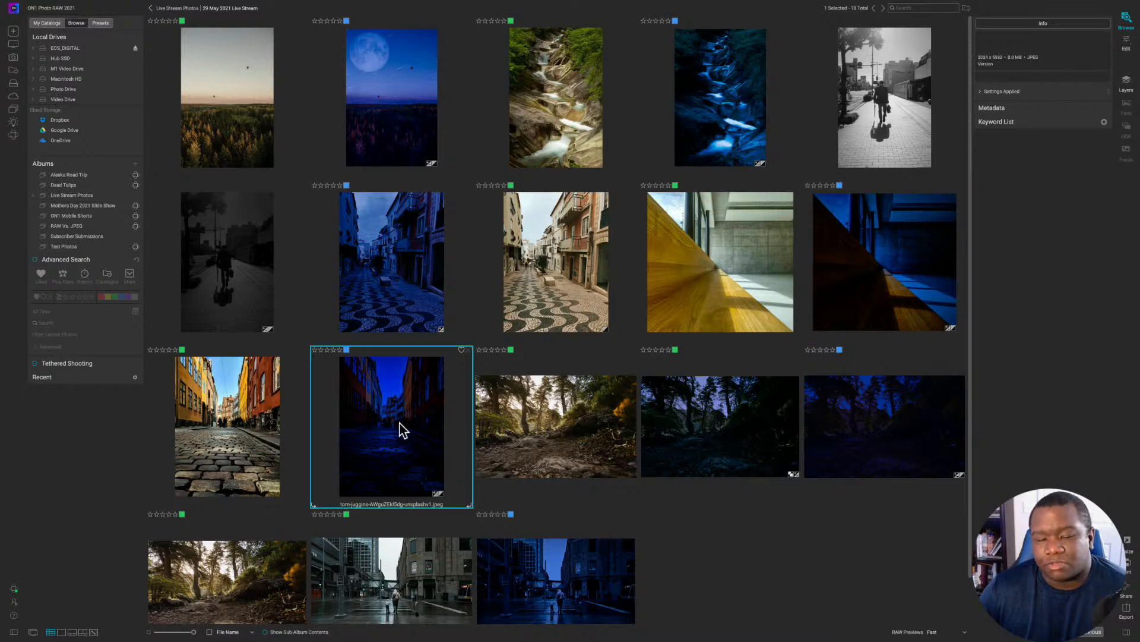
{"action": "key", "text": "super+2"}
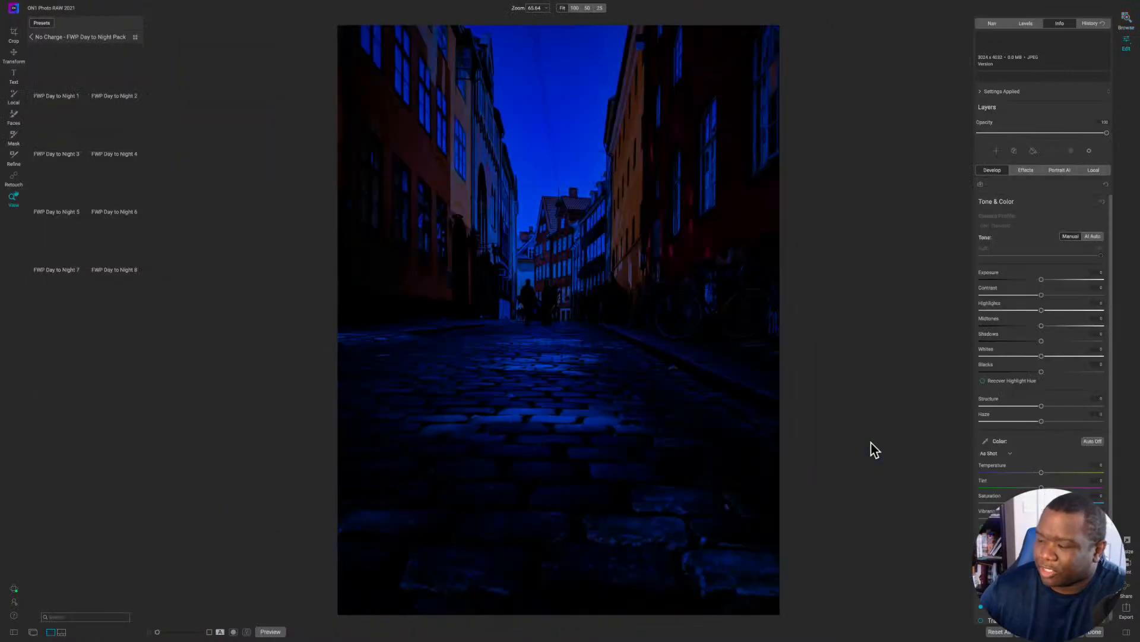
Step: Show the street photo's local adjustments with Light dodge collapsed, and compare the night edit with the original
{"action": "left_click", "coordinate": [1097, 168]}
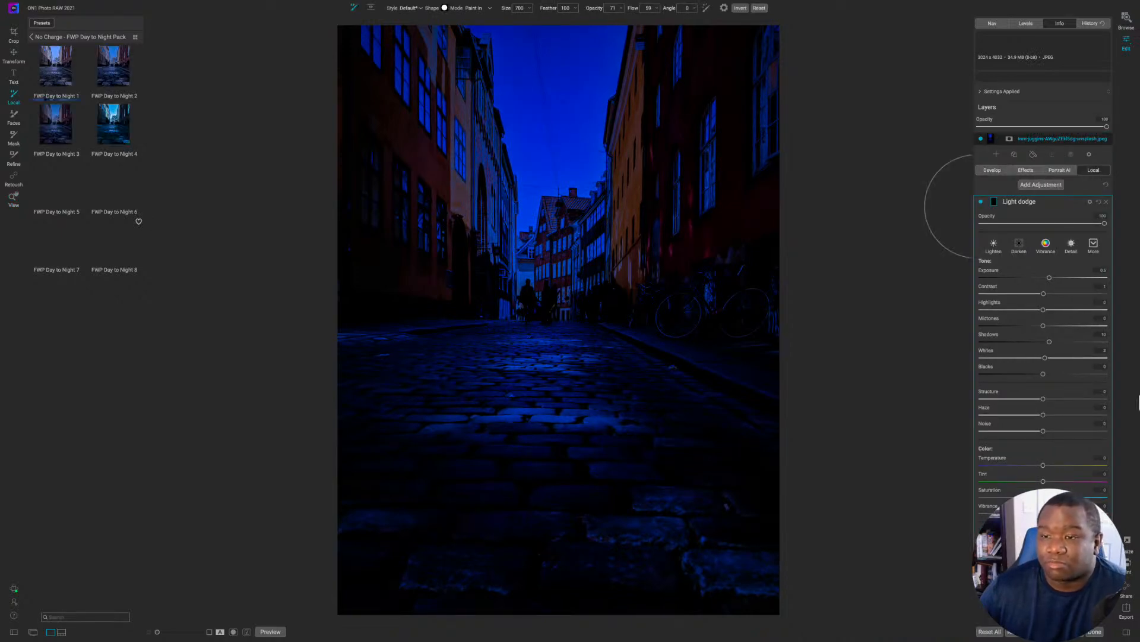
{"action": "left_click", "coordinate": [1038, 205]}
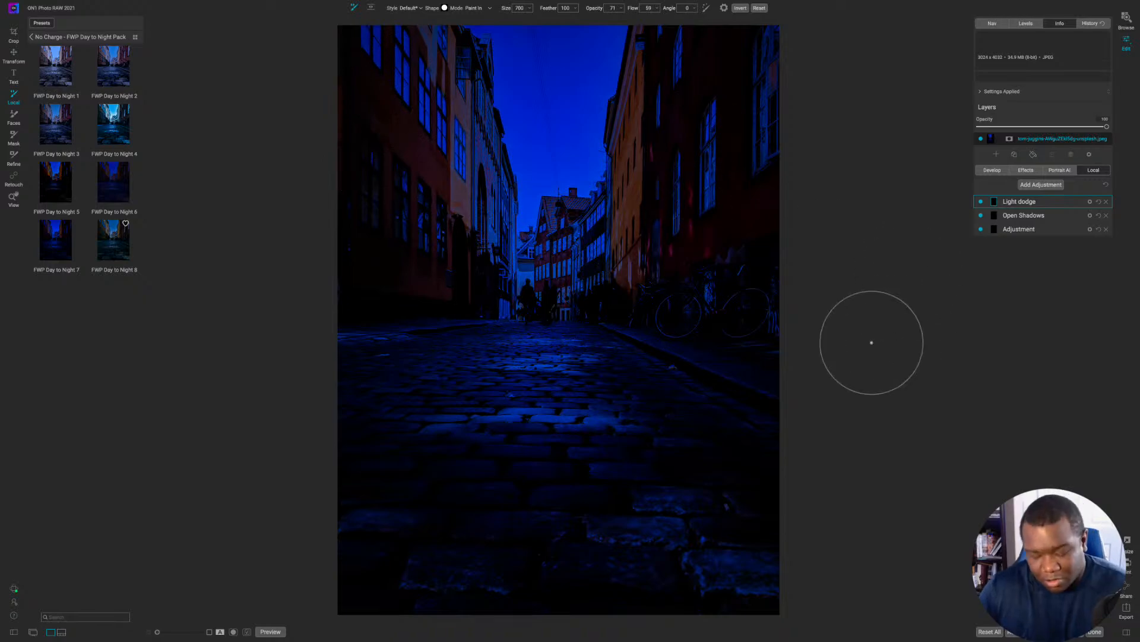
{"action": "key", "text": "p"}
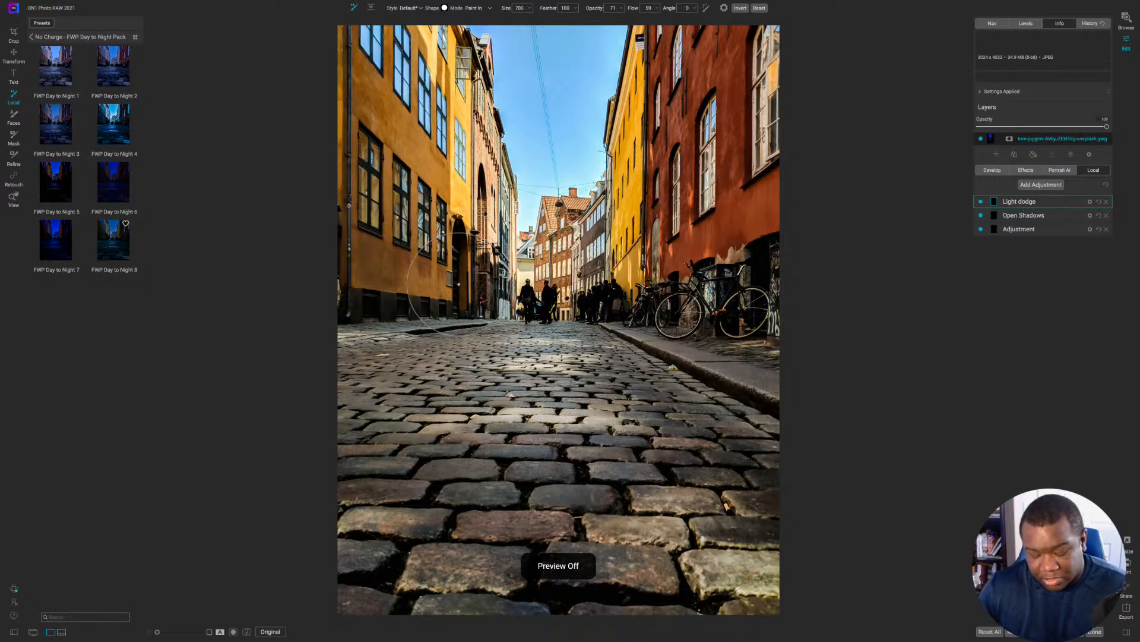
{"action": "key", "text": "backslash"}
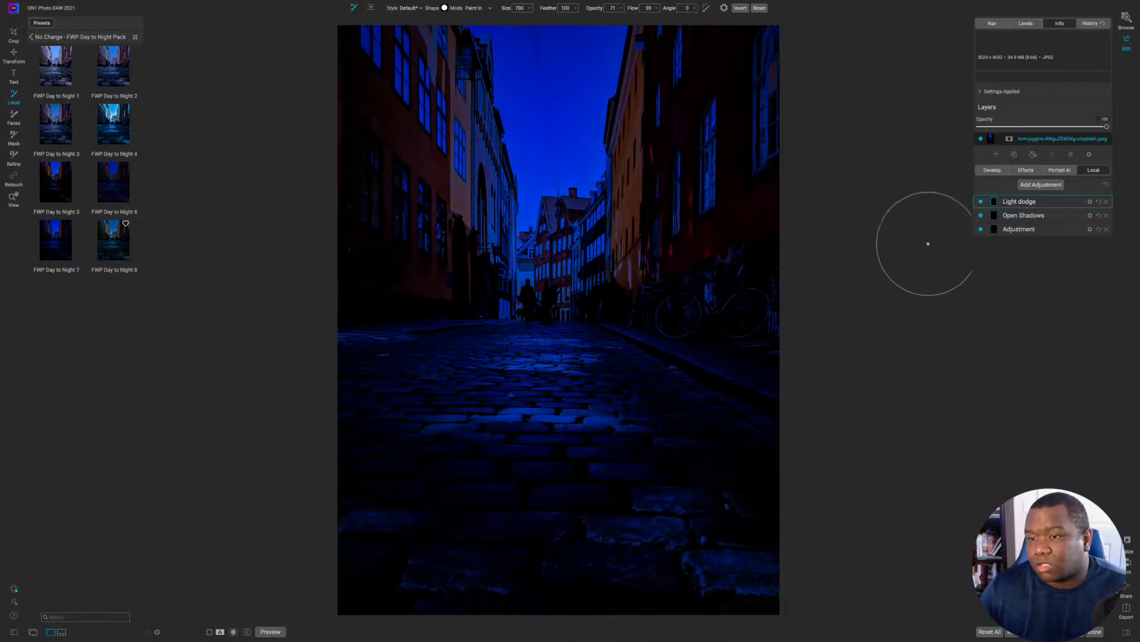
Step: Add a new local adjustment to the street photo and turn off its Vignette, Tone Enhancer and Photo Filter effects
{"action": "left_click", "coordinate": [1042, 185]}
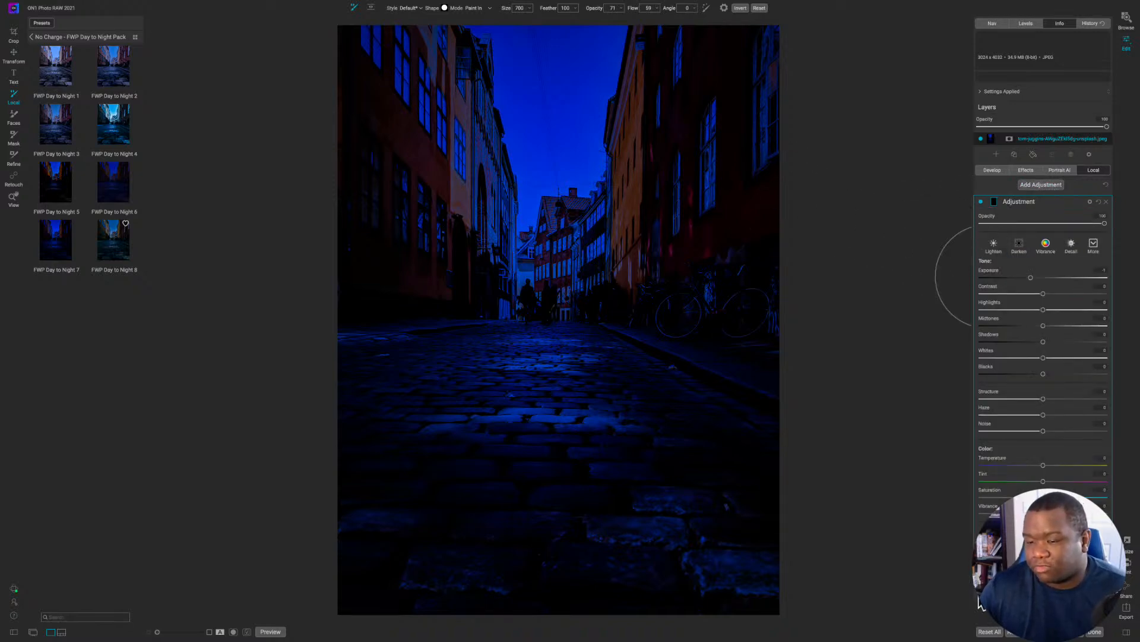
{"action": "left_click", "coordinate": [1031, 172]}
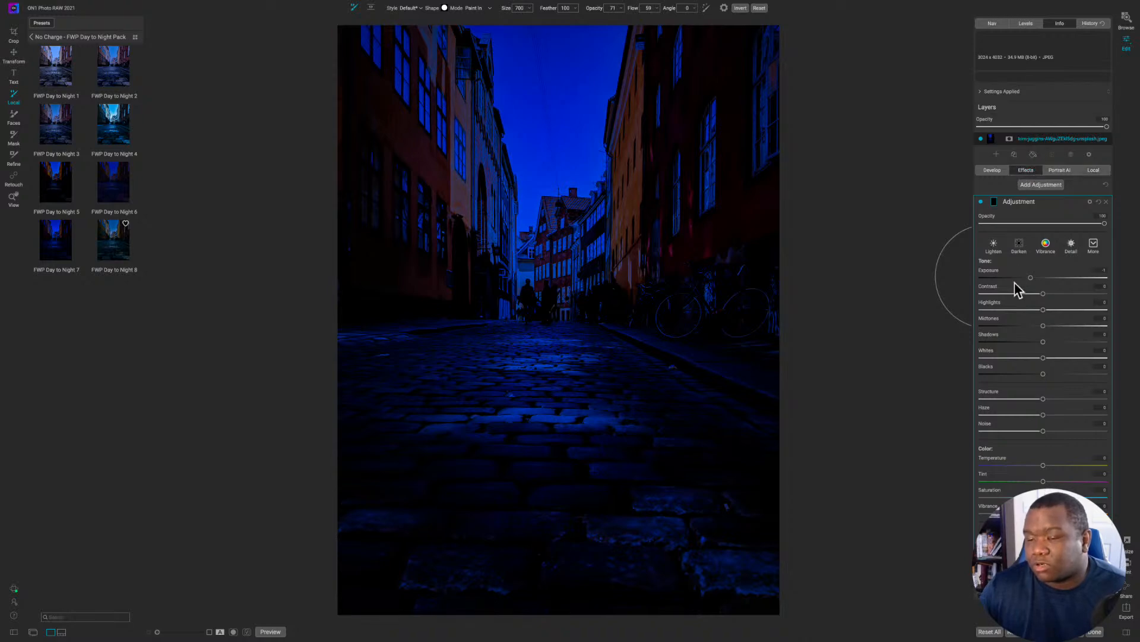
{"action": "left_click", "coordinate": [981, 217]}
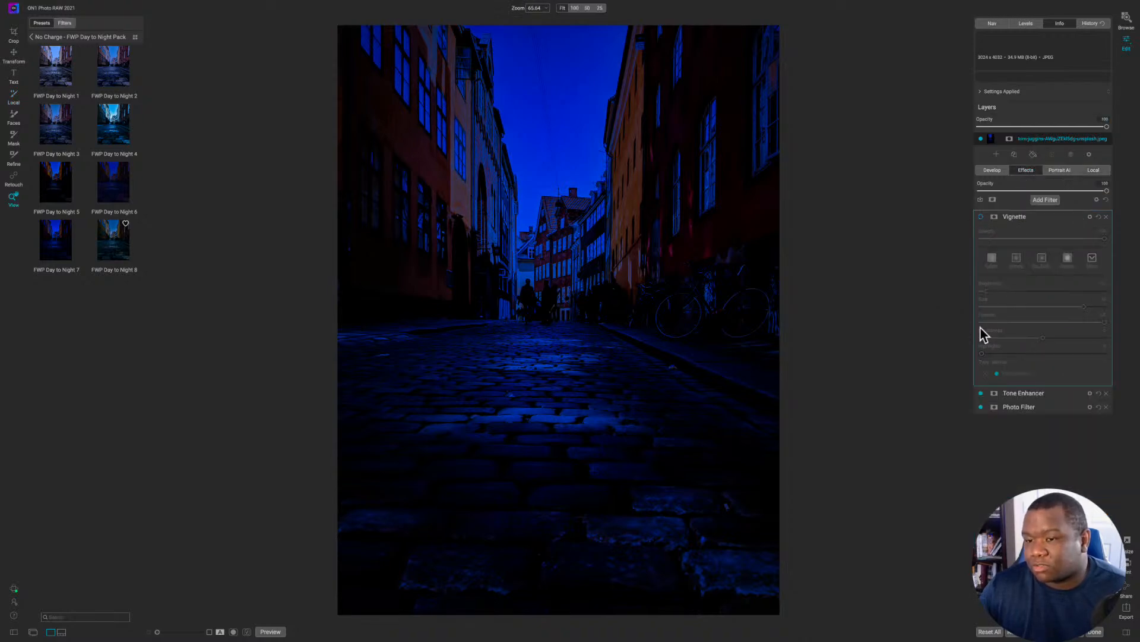
{"action": "left_click", "coordinate": [981, 393]}
{"action": "left_click", "coordinate": [980, 407]}
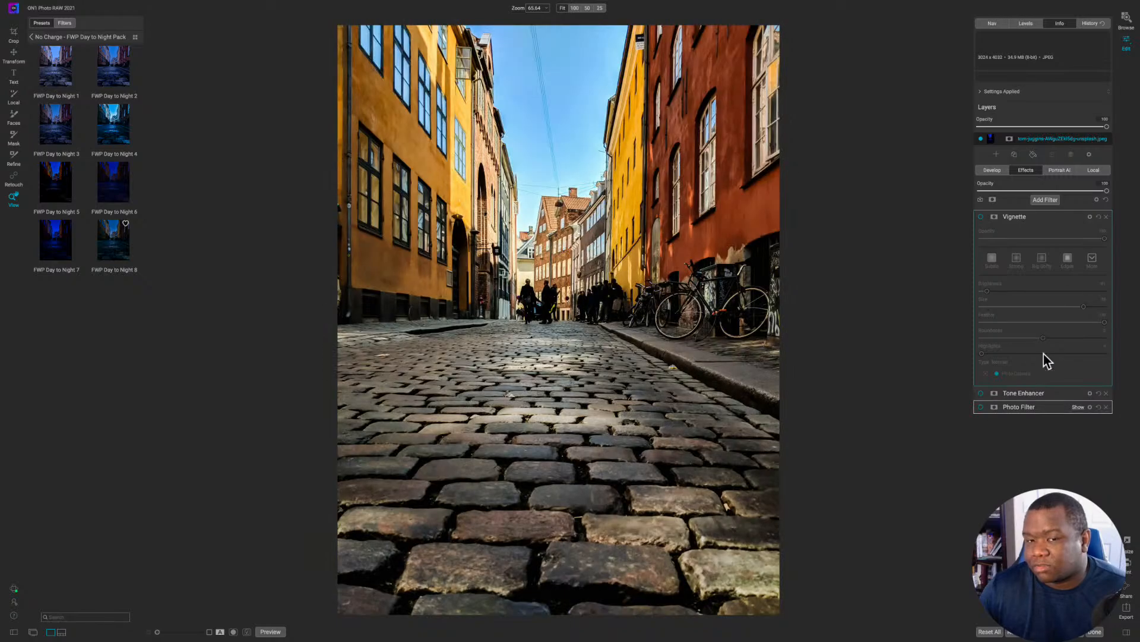
Step: Apply the Vignette masking bug preset to the new local adjustment, centred on the street
{"action": "key", "text": "k"}
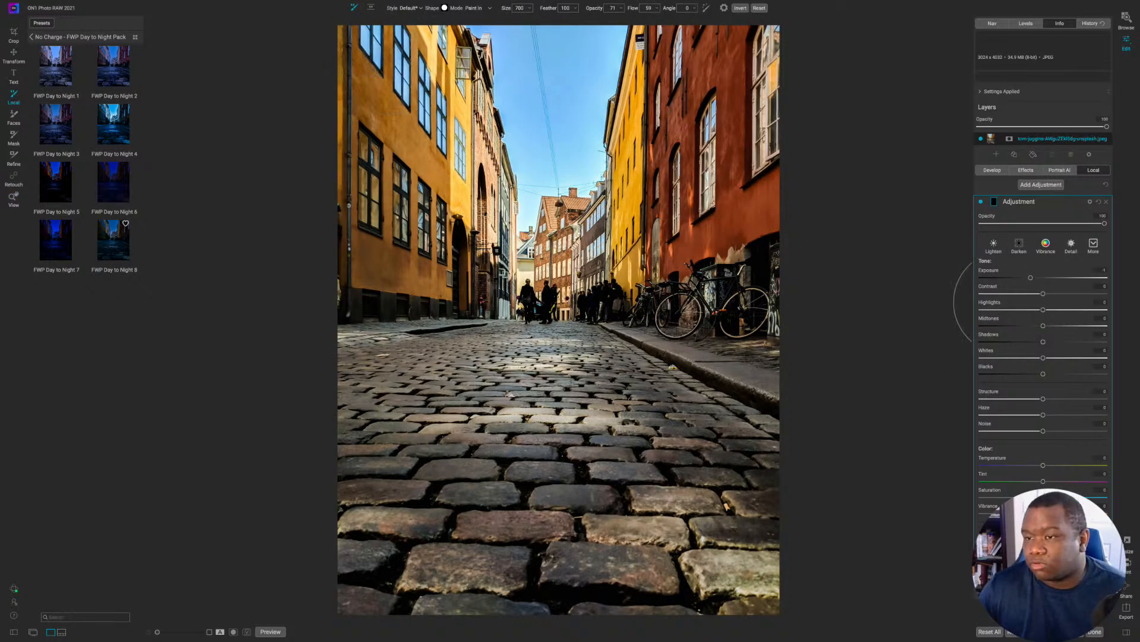
{"action": "left_click", "coordinate": [369, 12]}
{"action": "left_click", "coordinate": [444, 9]}
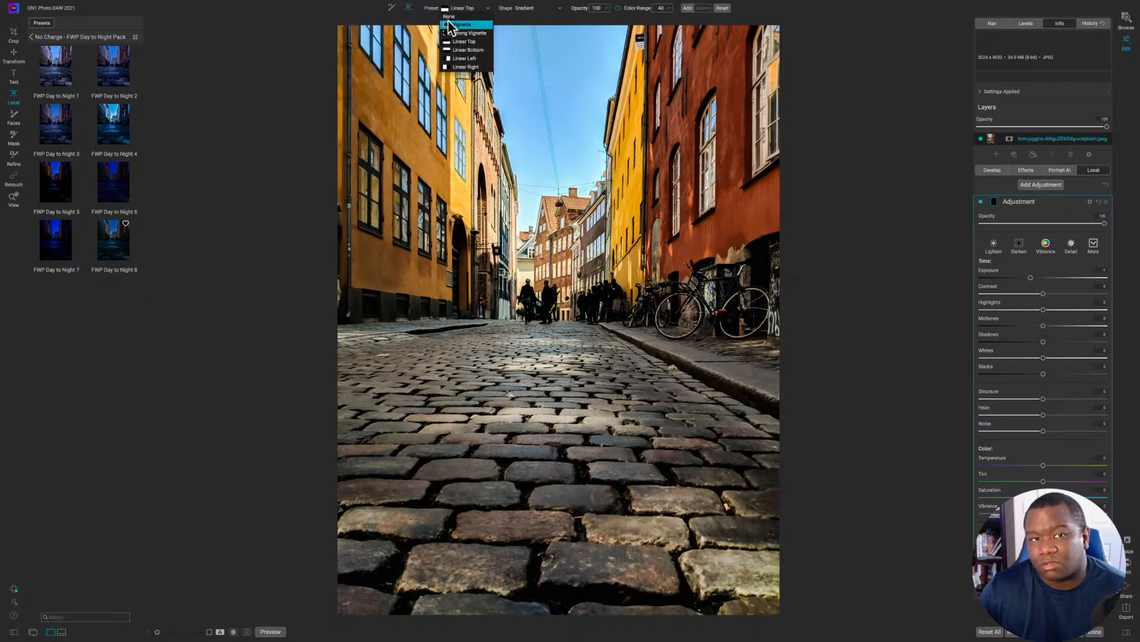
{"action": "left_click", "coordinate": [461, 24]}
{"action": "left_click", "coordinate": [568, 327]}
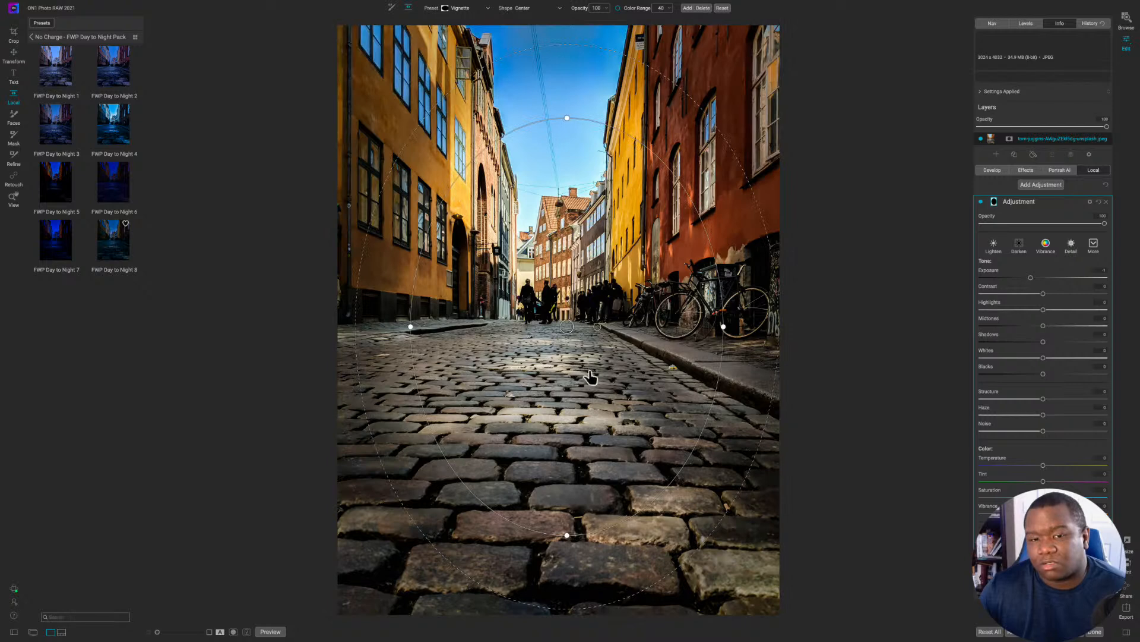
Step: Shrink the masking bug's inner ellipse, widen its feather beyond the photo's edges, and reposition it over the people at the street's end
{"action": "left_click_drag", "start_coordinate": [571, 135], "coordinate": [566, 246]}
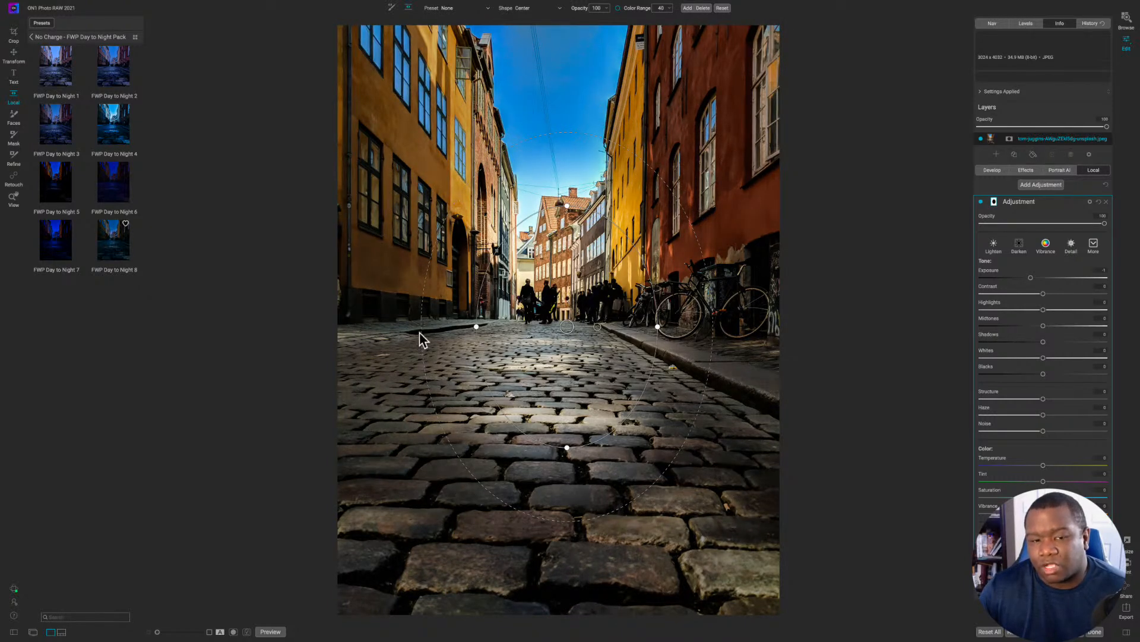
{"action": "left_click_drag", "start_coordinate": [419, 333], "coordinate": [321, 344]}
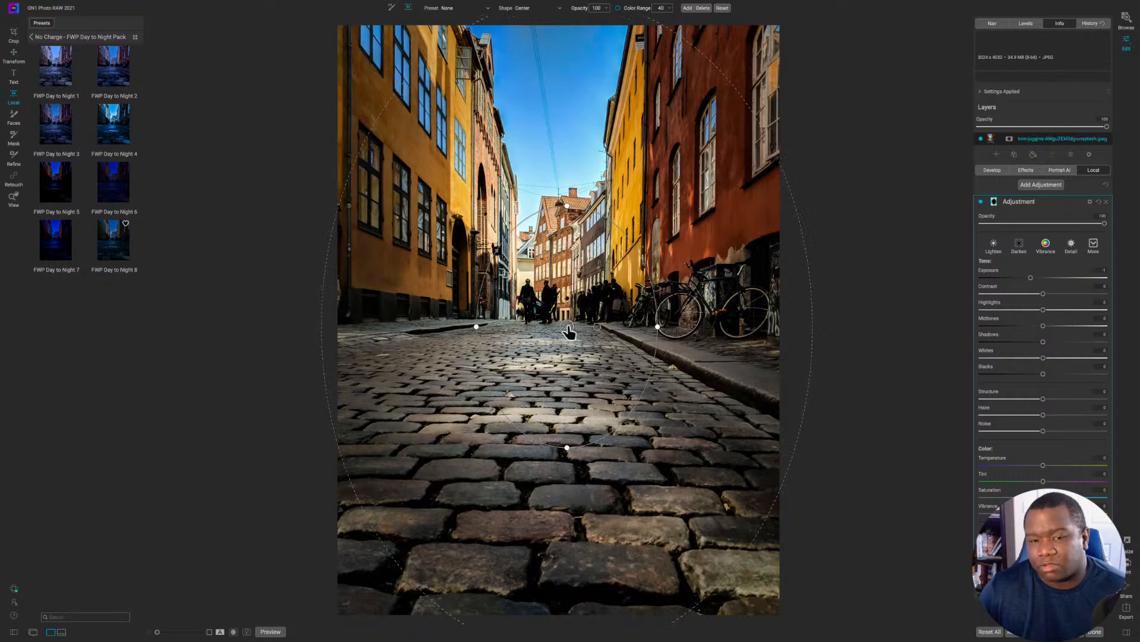
{"action": "left_click_drag", "start_coordinate": [567, 326], "coordinate": [527, 274]}
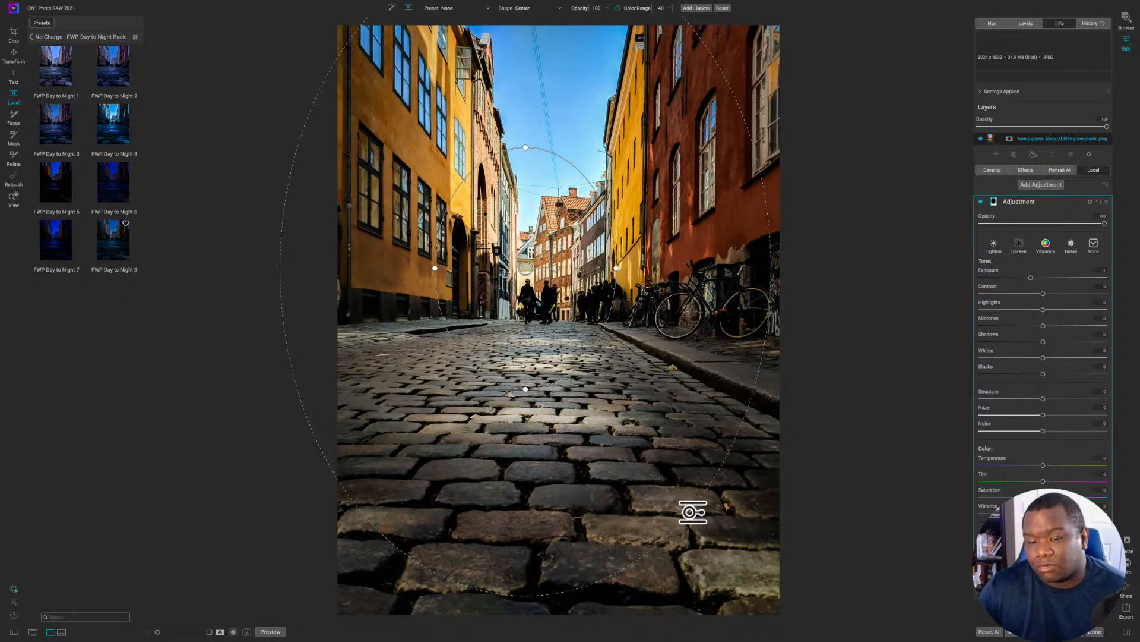
{"action": "left_click_drag", "start_coordinate": [705, 522], "coordinate": [777, 569]}
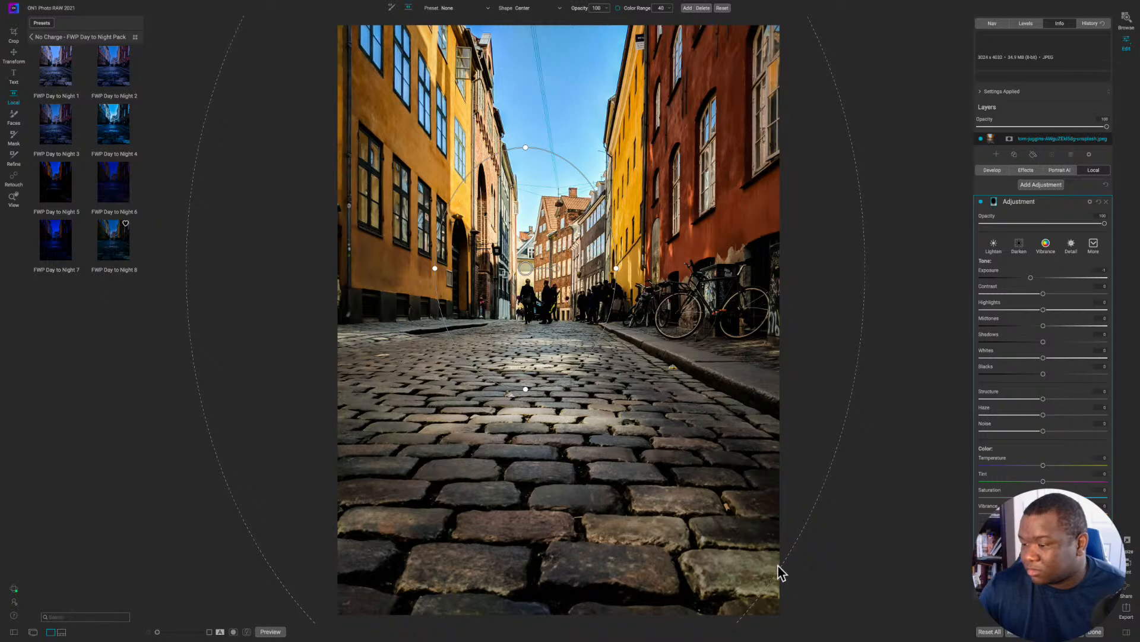
{"action": "left_click_drag", "start_coordinate": [528, 269], "coordinate": [564, 308]}
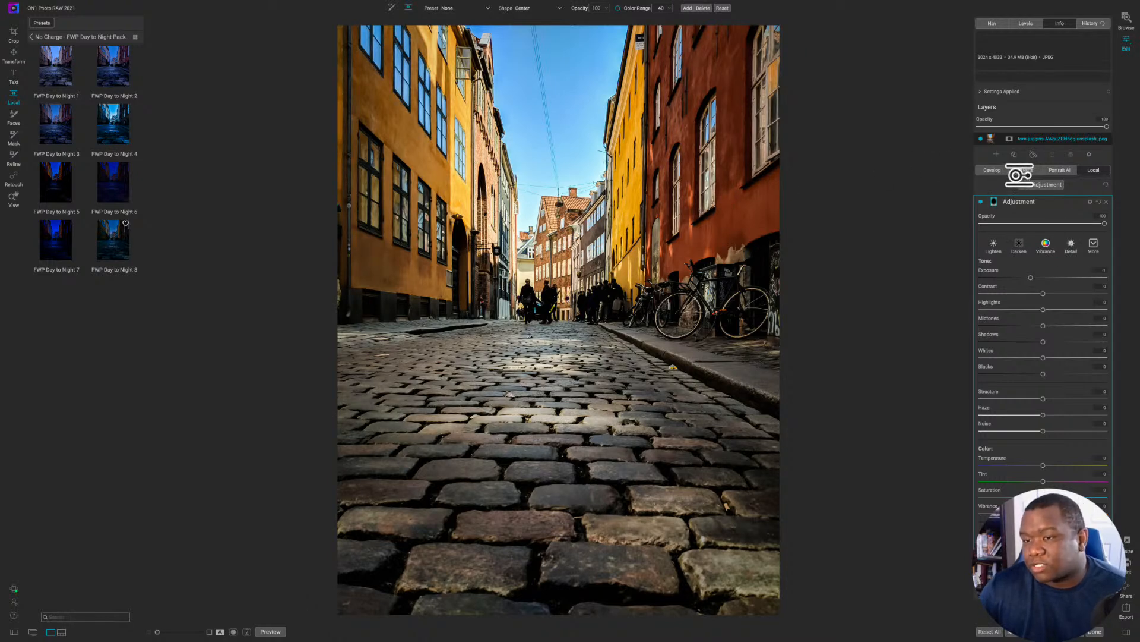
Step: Turn off the street photo's new local adjustment and turn its Vignette effect back on
{"action": "left_click", "coordinate": [1102, 170]}
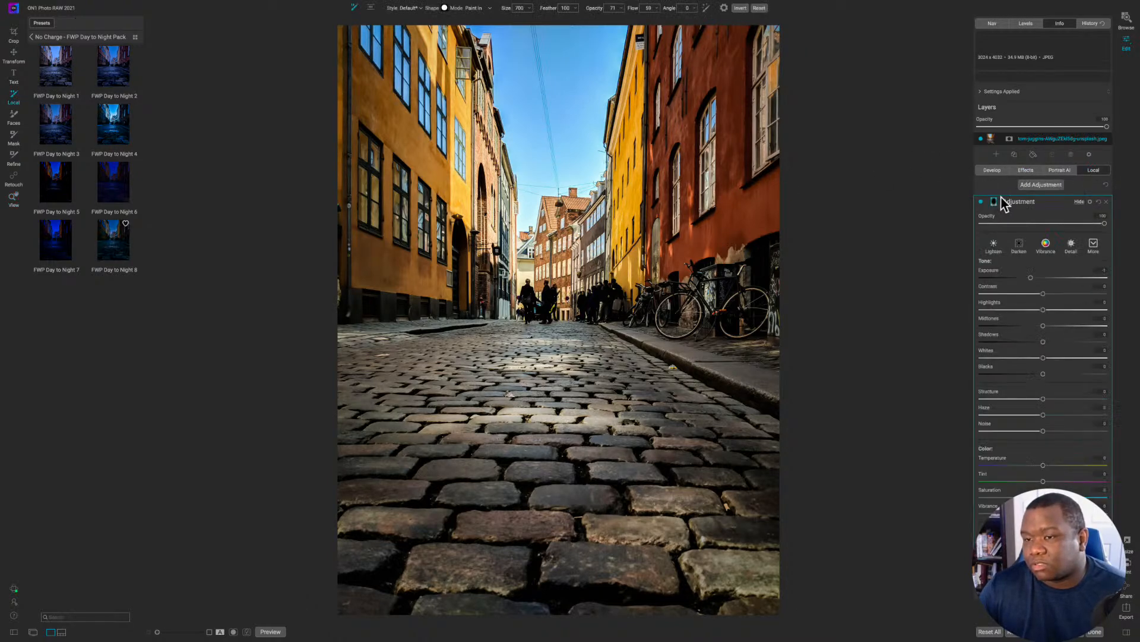
{"action": "left_click", "coordinate": [981, 201]}
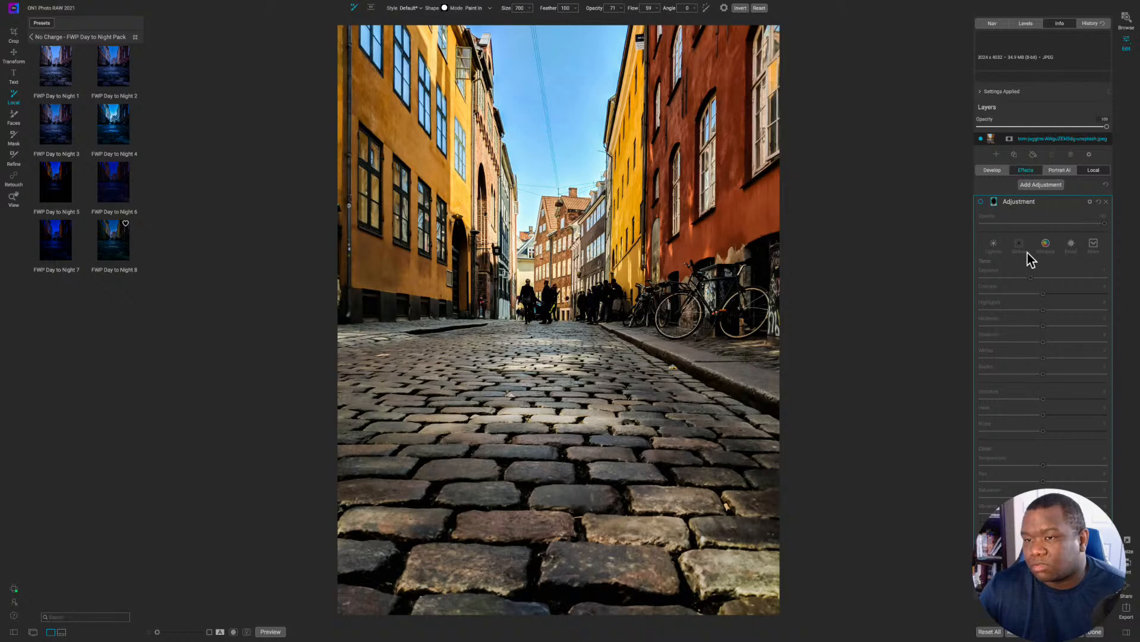
{"action": "key", "text": "z"}
{"action": "left_click", "coordinate": [980, 217]}
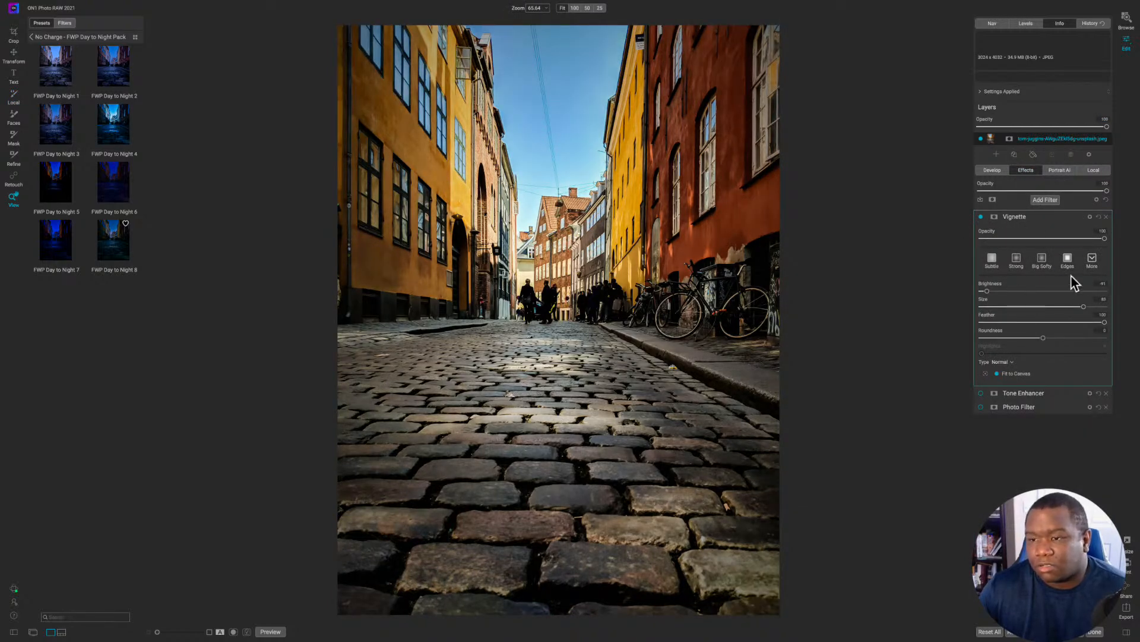
Step: Paint out the Vignette's mask over the sky, the red building and the foreground cobblestones, checking the strokes in the mask view
{"action": "left_click", "coordinate": [994, 216]}
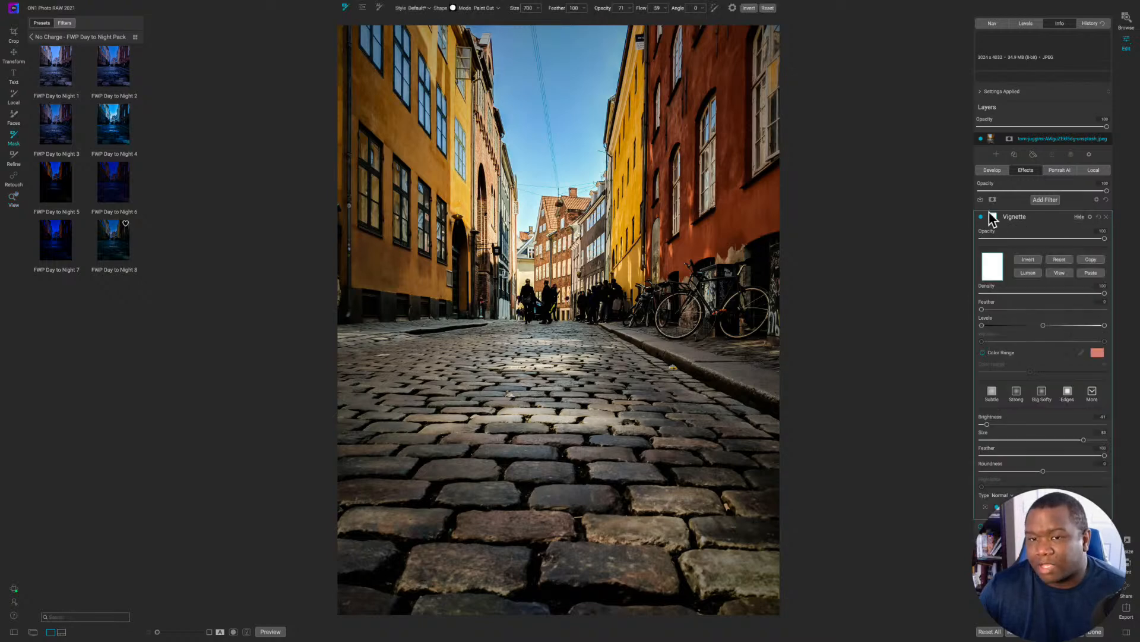
{"action": "left_click_drag", "start_coordinate": [629, 169], "coordinate": [624, 110]}
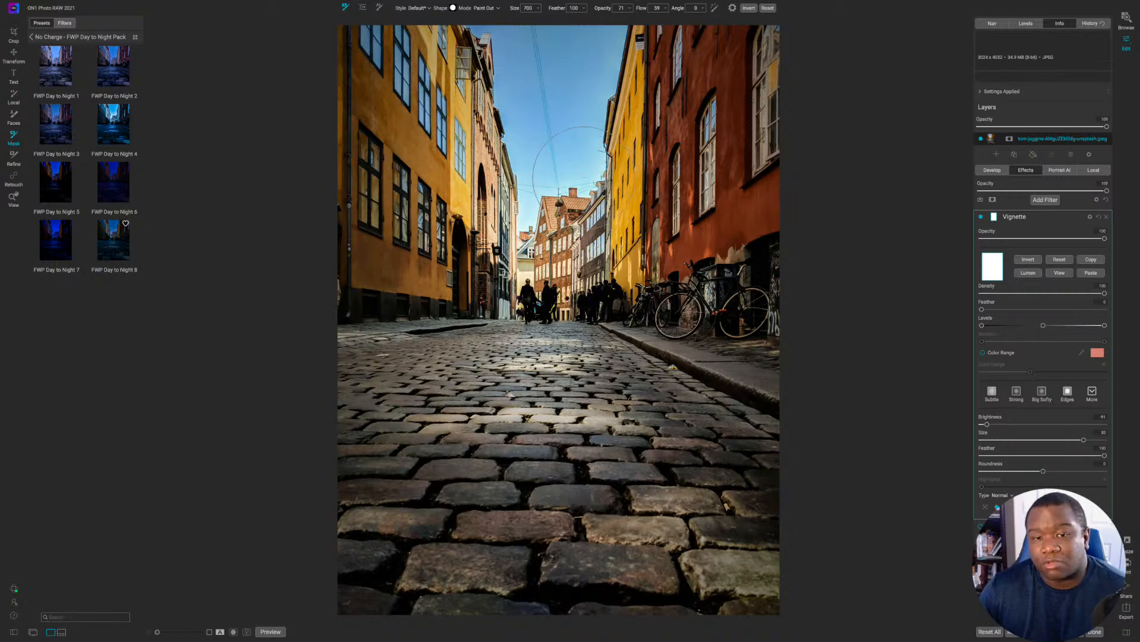
{"action": "mouse_move", "coordinate": [558, 124]}
{"action": "left_mouse_down"}
{"action": "mouse_move", "coordinate": [636, 149]}
{"action": "mouse_move", "coordinate": [680, 276]}
{"action": "mouse_move", "coordinate": [651, 431]}
{"action": "mouse_move", "coordinate": [586, 531]}
{"action": "left_mouse_up"}
{"action": "key", "text": "ctrl+m"}
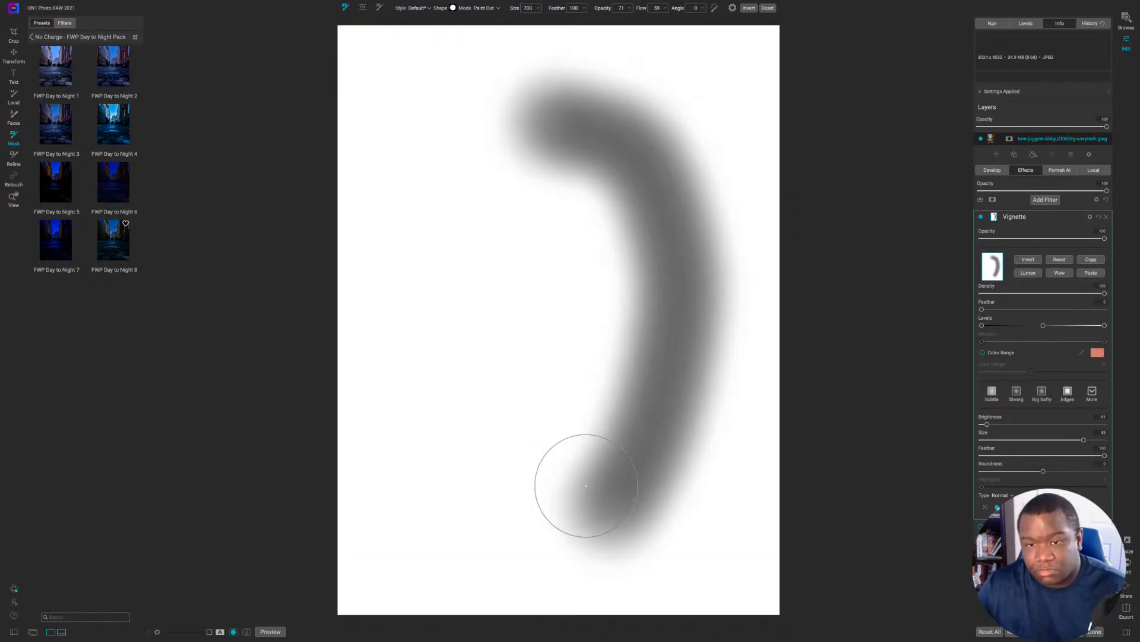
{"action": "mouse_move", "coordinate": [647, 377]}
{"action": "left_mouse_down"}
{"action": "mouse_move", "coordinate": [587, 474]}
{"action": "mouse_move", "coordinate": [571, 480]}
{"action": "mouse_move", "coordinate": [602, 370]}
{"action": "mouse_move", "coordinate": [502, 519]}
{"action": "mouse_move", "coordinate": [417, 531]}
{"action": "mouse_move", "coordinate": [420, 496]}
{"action": "mouse_move", "coordinate": [339, 563]}
{"action": "mouse_move", "coordinate": [396, 499]}
{"action": "mouse_move", "coordinate": [334, 555]}
{"action": "mouse_move", "coordinate": [395, 516]}
{"action": "mouse_move", "coordinate": [388, 585]}
{"action": "mouse_move", "coordinate": [445, 560]}
{"action": "mouse_move", "coordinate": [451, 542]}
{"action": "mouse_move", "coordinate": [349, 591]}
{"action": "mouse_move", "coordinate": [483, 515]}
{"action": "mouse_move", "coordinate": [425, 606]}
{"action": "mouse_move", "coordinate": [533, 552]}
{"action": "mouse_move", "coordinate": [356, 622]}
{"action": "mouse_move", "coordinate": [376, 446]}
{"action": "mouse_move", "coordinate": [382, 565]}
{"action": "mouse_move", "coordinate": [400, 578]}
{"action": "mouse_move", "coordinate": [508, 560]}
{"action": "left_mouse_up"}
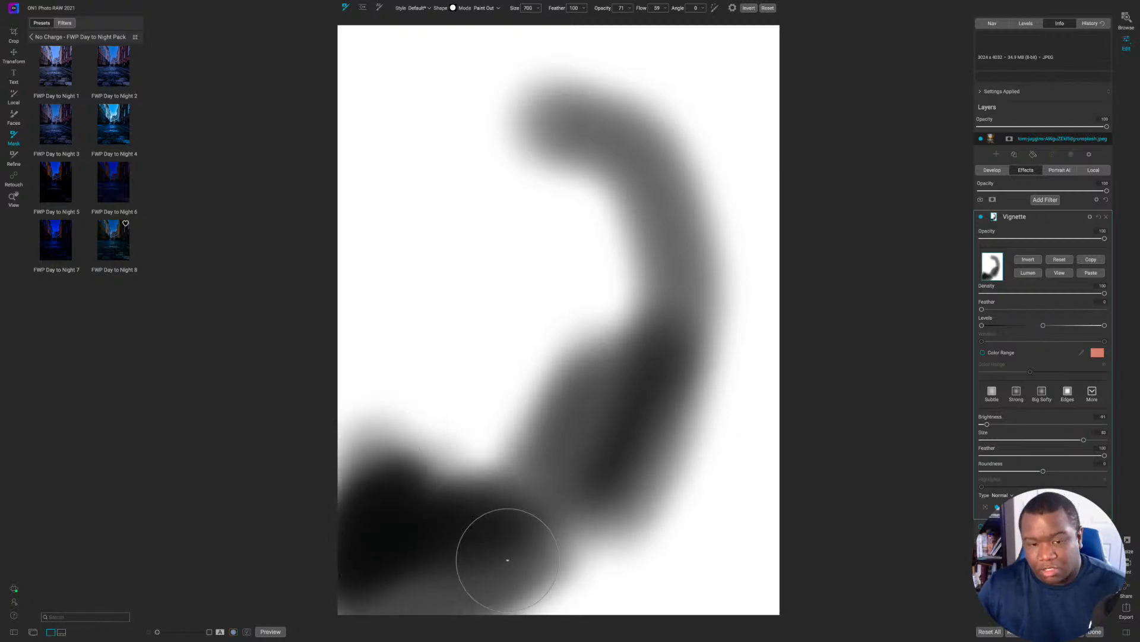
{"action": "key", "text": "ctrl+m"}
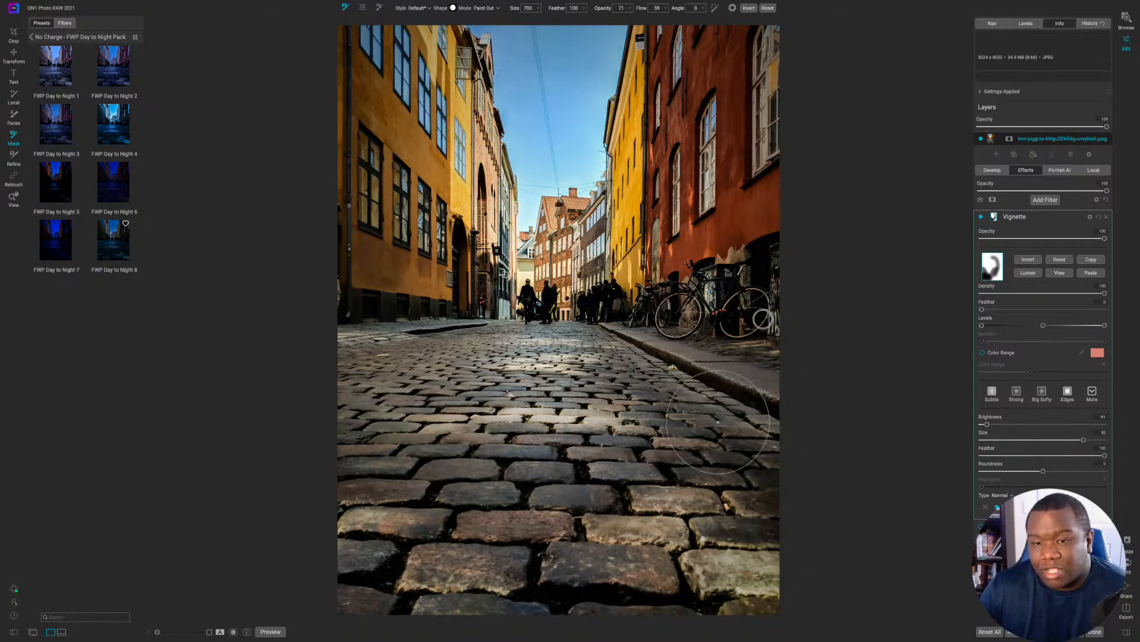
{"action": "mouse_move", "coordinate": [718, 97]}
{"action": "left_mouse_down"}
{"action": "mouse_move", "coordinate": [695, 53]}
{"action": "mouse_move", "coordinate": [707, 48]}
{"action": "left_mouse_up"}
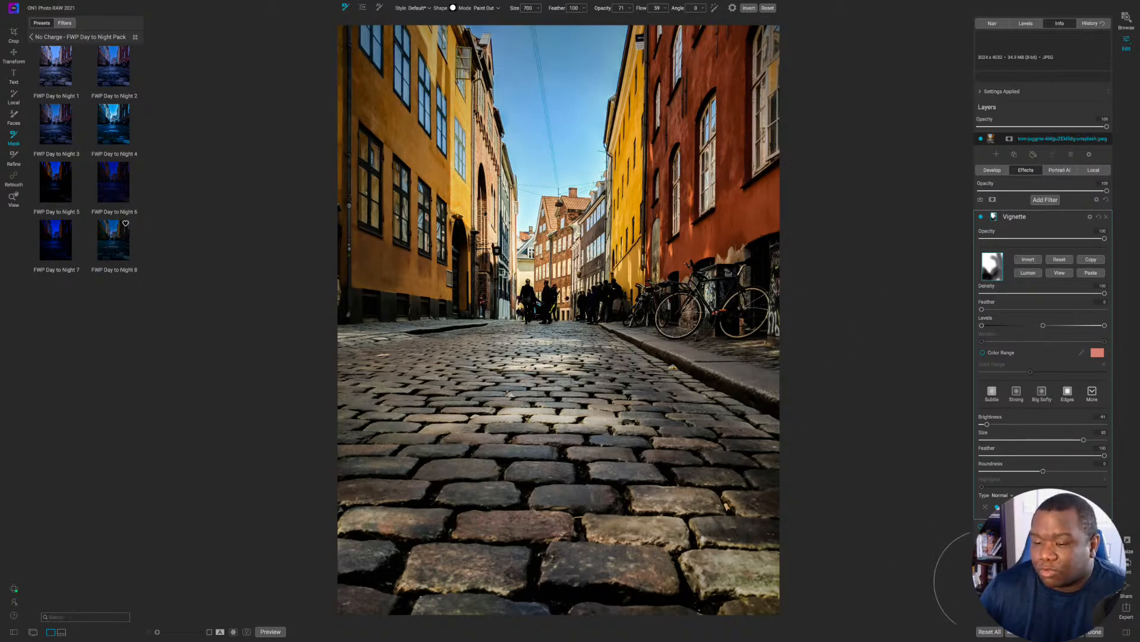
Step: Cancel editing the street photo, discard its changes and return to the photo browser
{"action": "left_click", "coordinate": [1077, 635]}
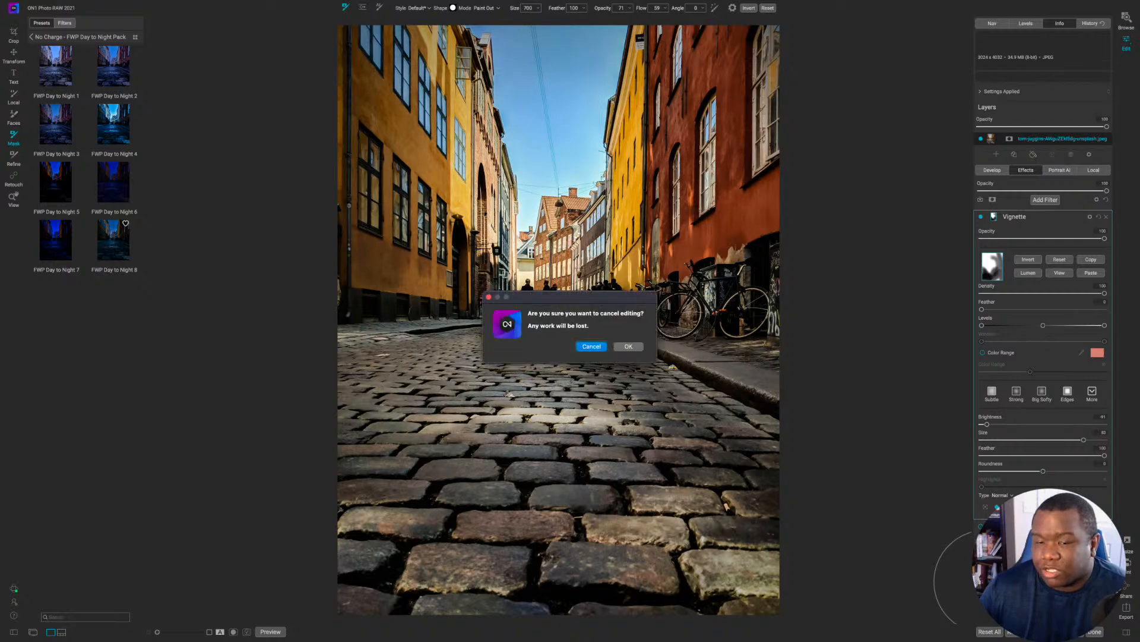
{"action": "left_click", "coordinate": [640, 347]}
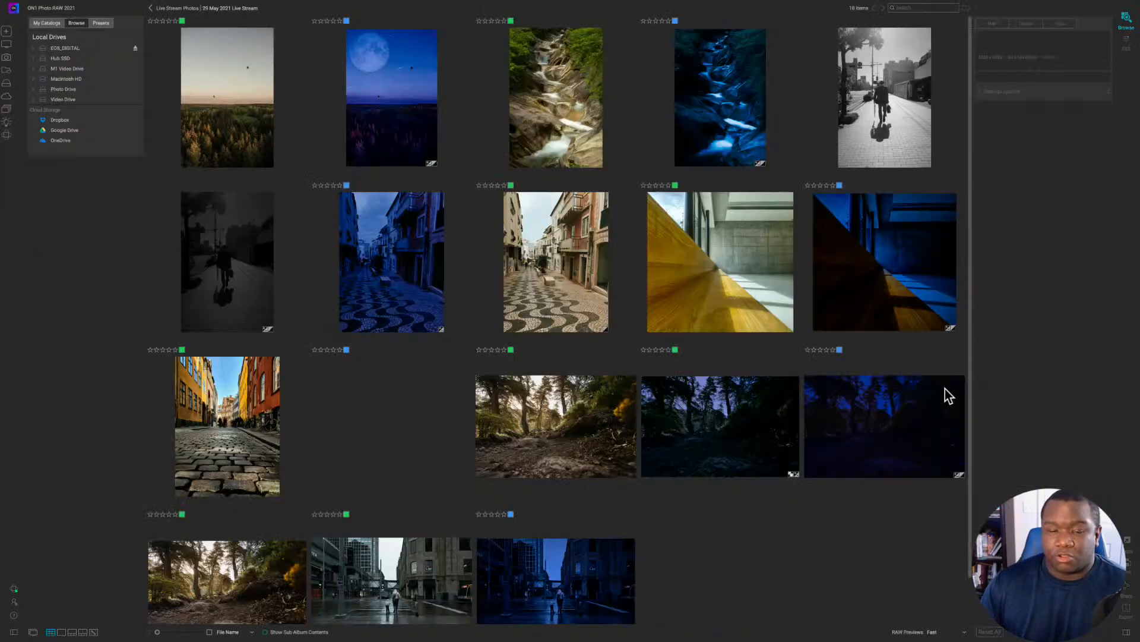